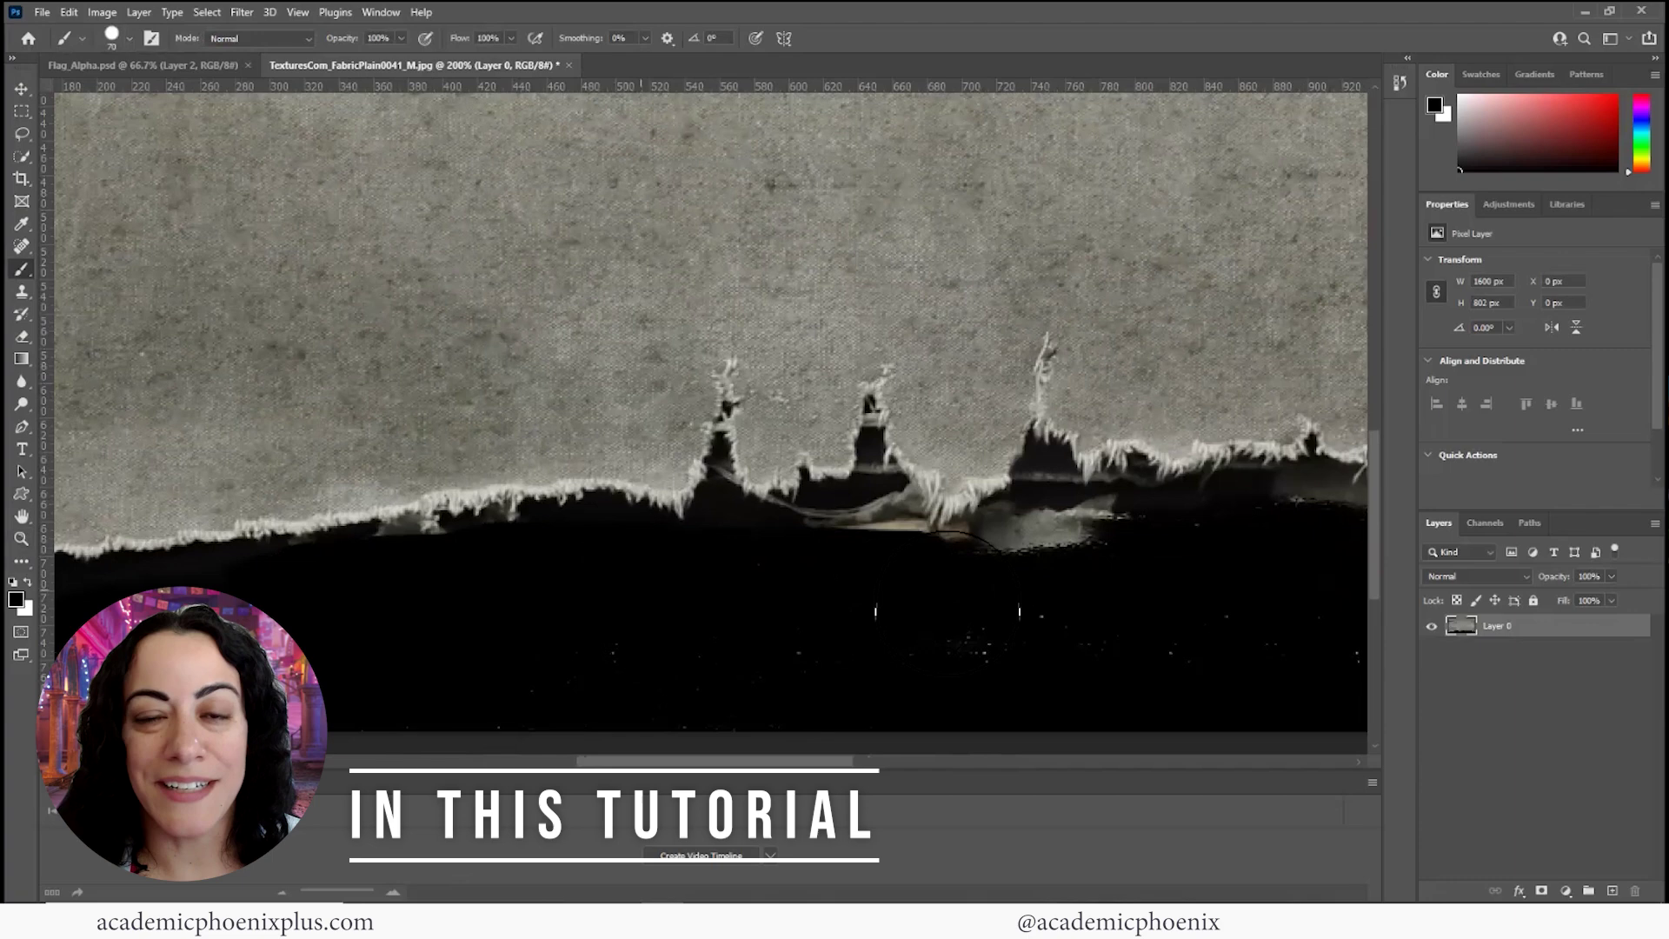
{"action": "mouse_move", "coordinate": [947, 603]}
{"action": "left_mouse_down"}
{"action": "mouse_move", "coordinate": [848, 596]}
{"action": "mouse_move", "coordinate": [1069, 581]}
{"action": "mouse_move", "coordinate": [961, 666]}
{"action": "mouse_move", "coordinate": [330, 745]}
{"action": "left_mouse_up"}
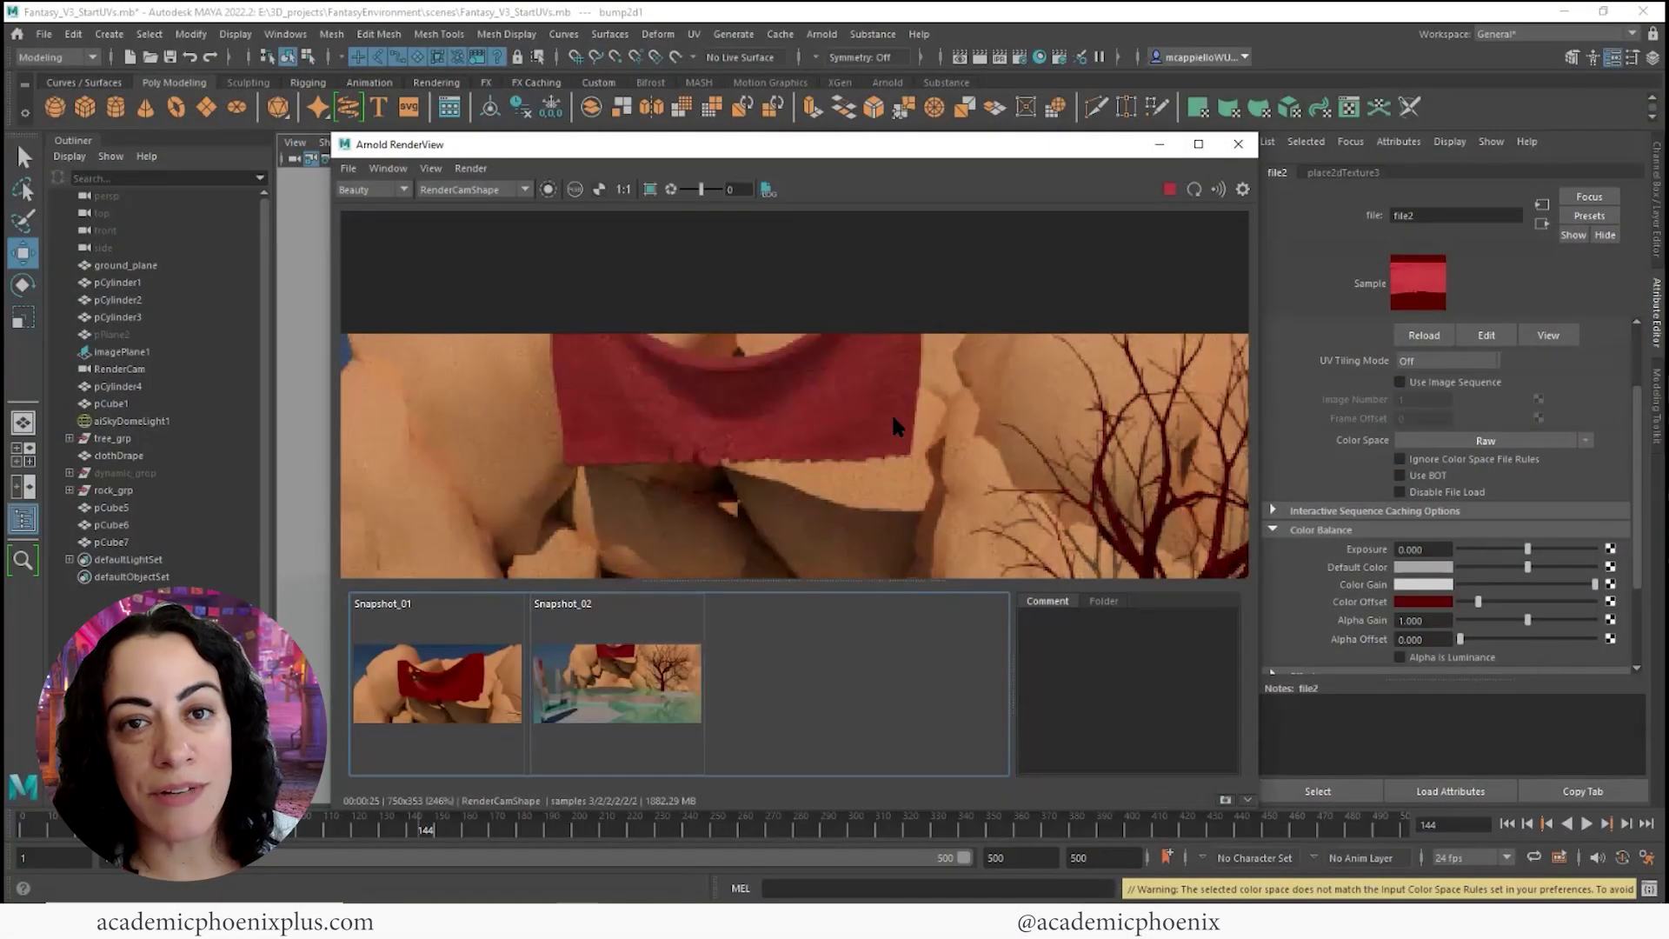
{"action": "left_click", "coordinate": [625, 194]}
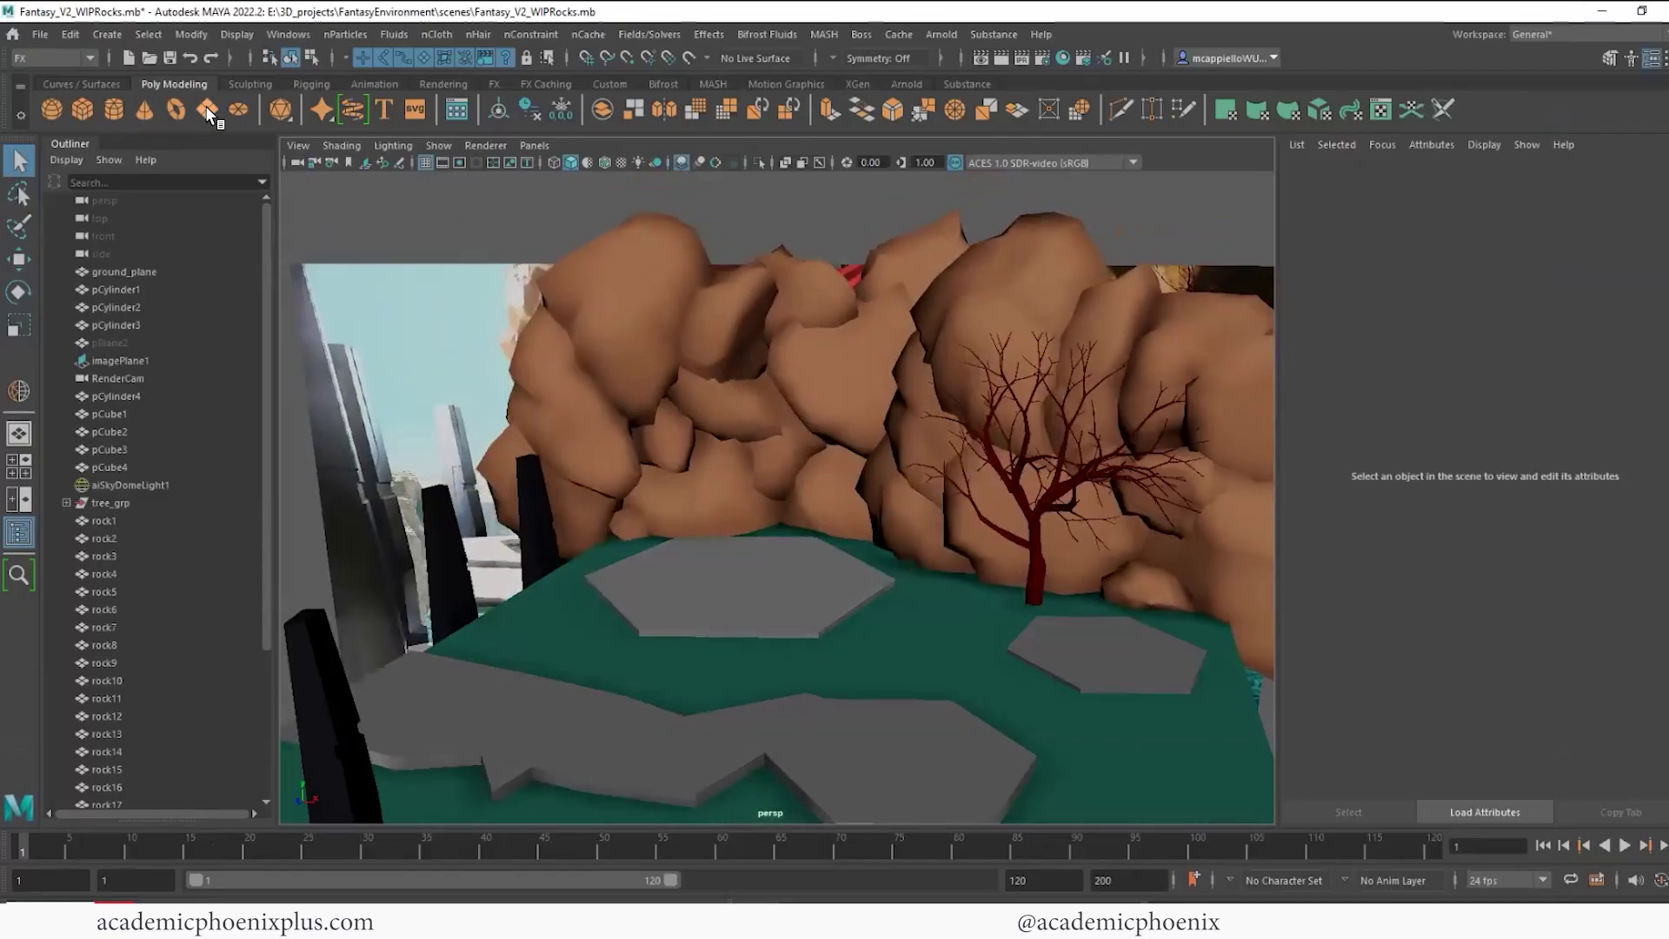
Create a polygon plane and scale it into a wide rectangle, about 23.2 in X and 10.2 in Y and Z
{"action": "left_click", "coordinate": [207, 108]}
{"action": "key", "text": "r"}
{"action": "left_click_drag", "start_coordinate": [782, 585], "coordinate": [1010, 628]}
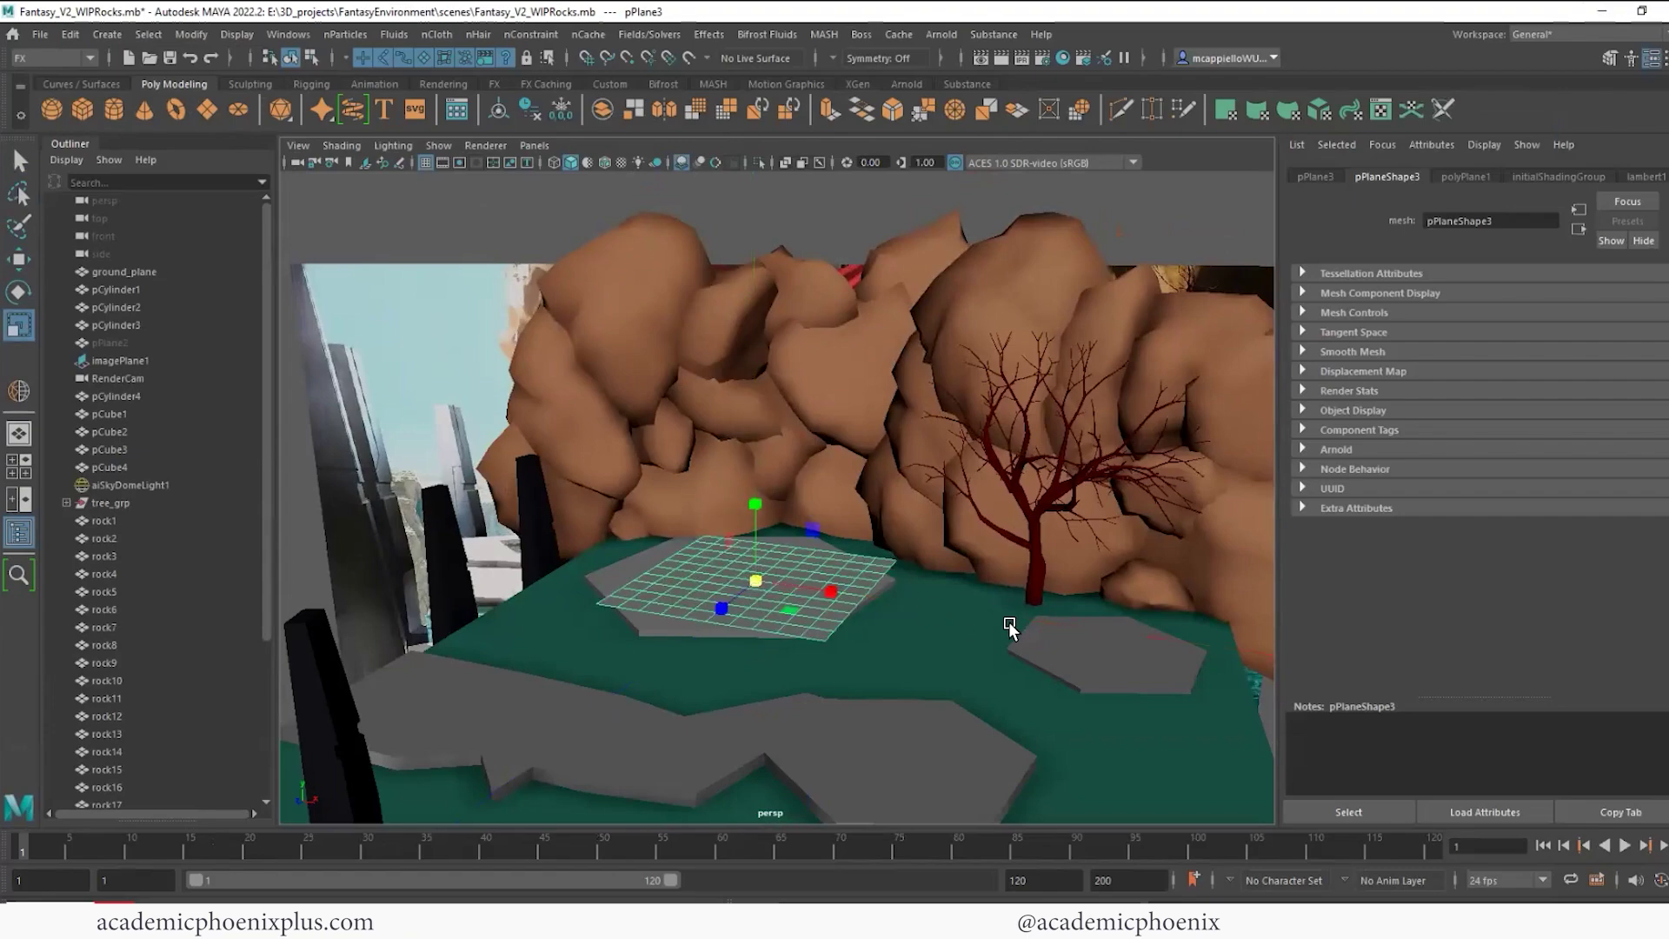
{"action": "left_click_drag", "start_coordinate": [836, 595], "coordinate": [931, 603]}
Raise the plane's Subdivisions Width and Subdivisions Height to 42
{"action": "key", "text": "ctrl+a"}
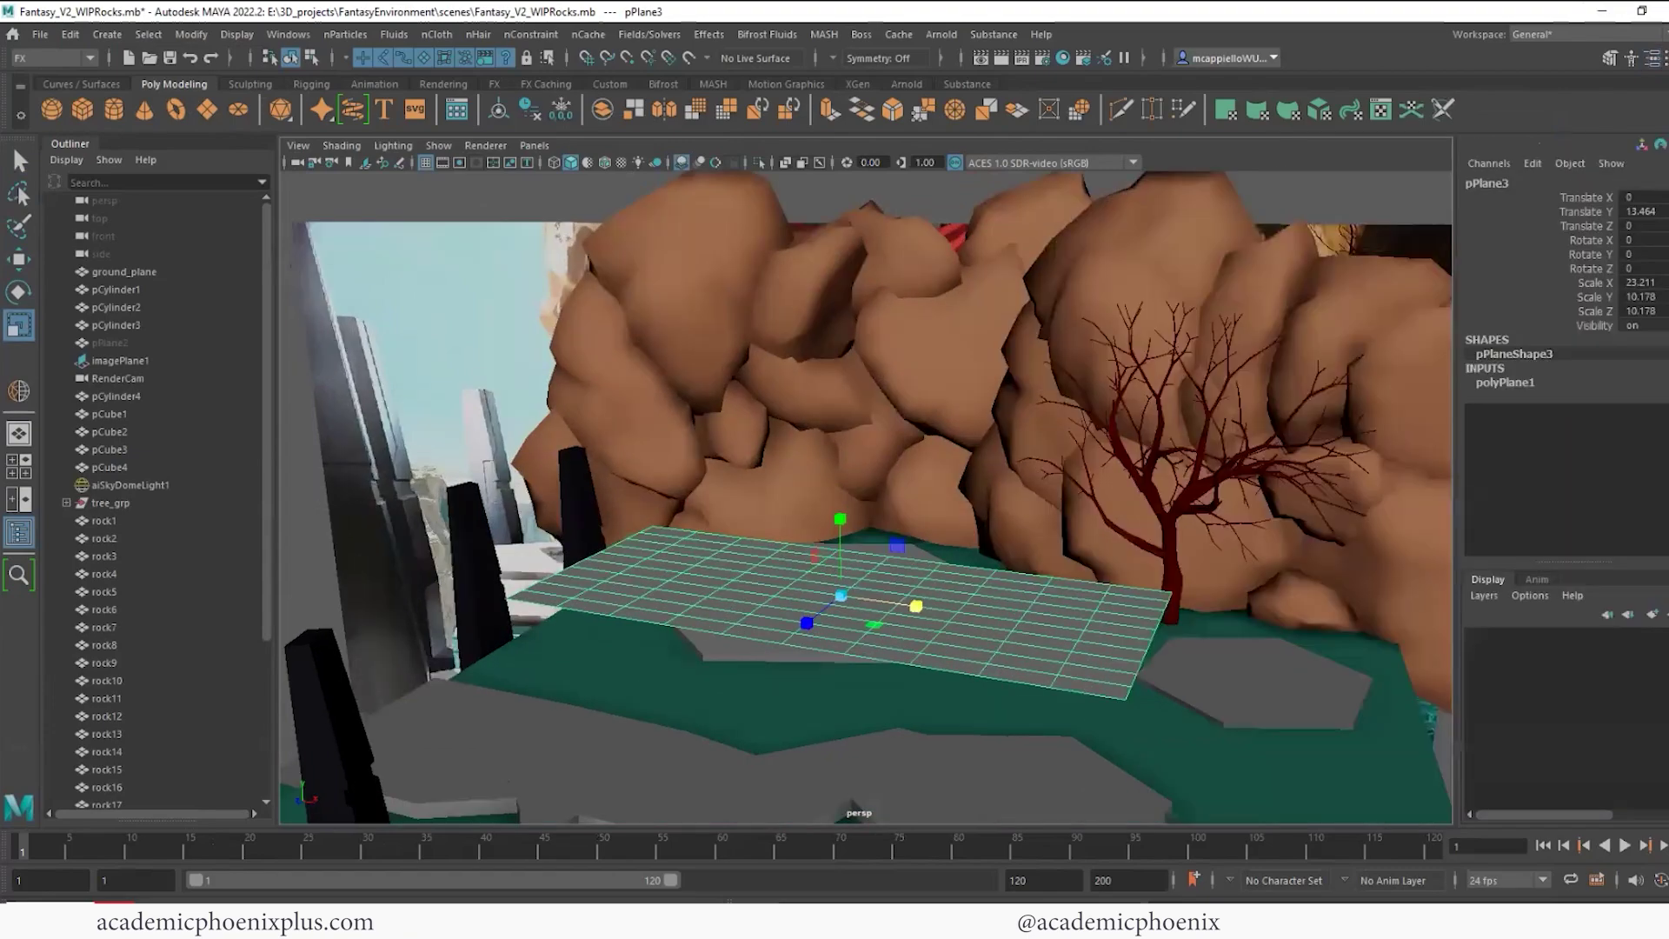
{"action": "left_click_drag", "start_coordinate": [1568, 425], "coordinate": [1568, 439]}
{"action": "middle_click_drag", "start_coordinate": [1204, 442], "coordinate": [1255, 447]}
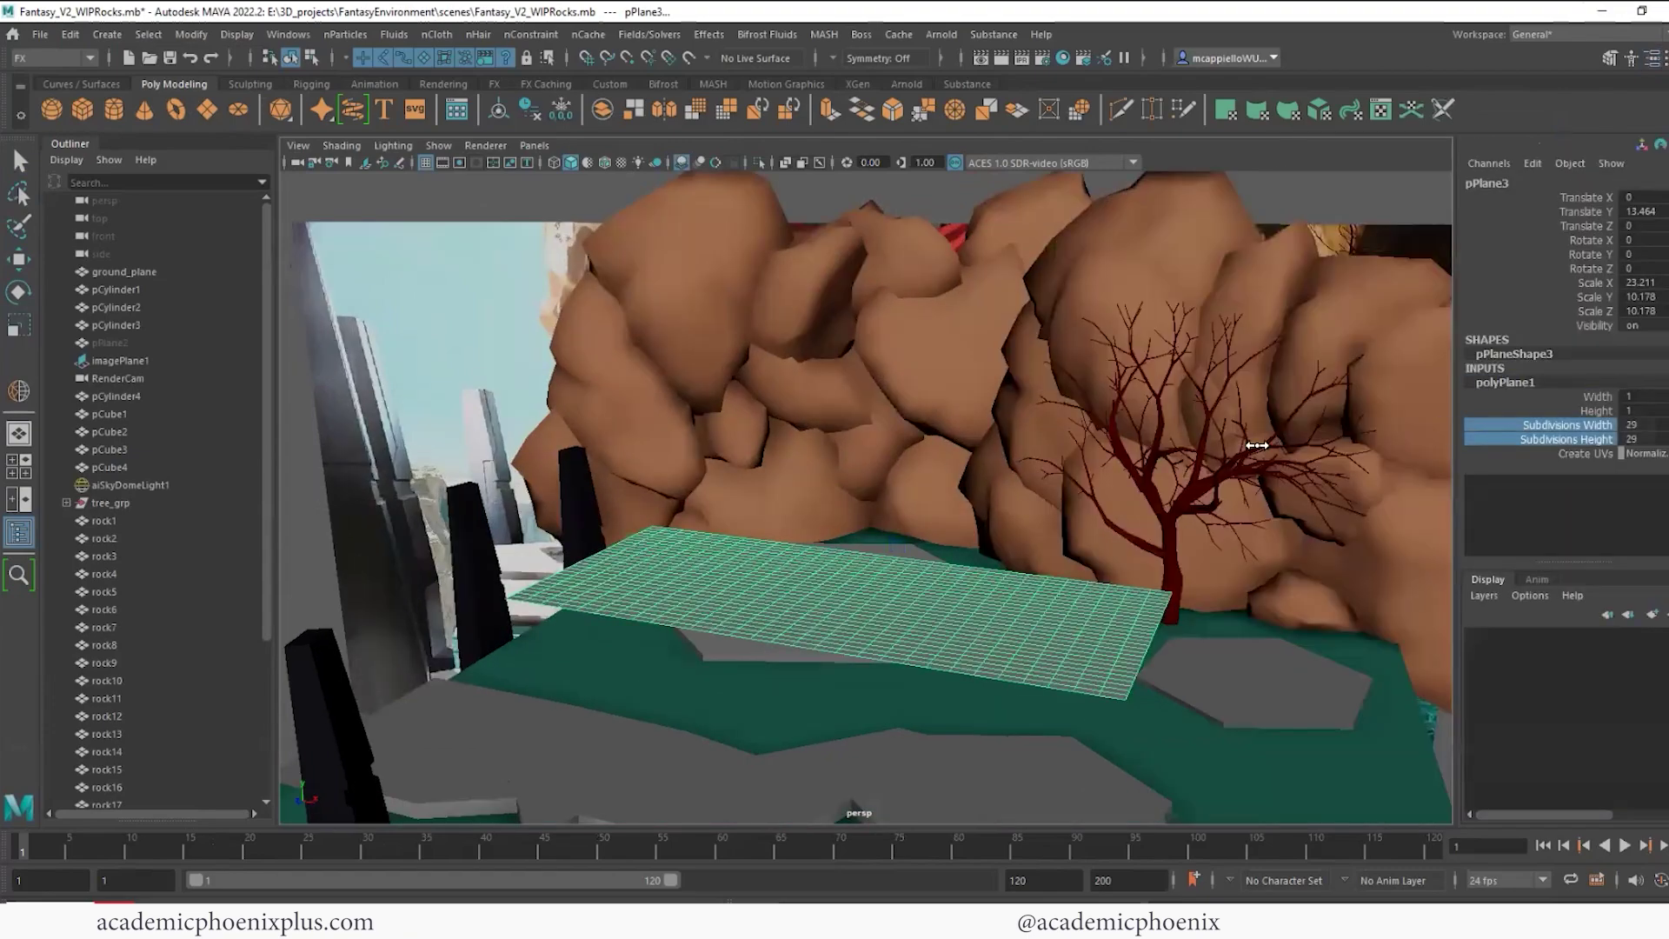
Stand the plane upright with Rotate X 90 and scale it down slightly to about 22.9 by 10.05
{"action": "left_click", "coordinate": [1642, 240]}
{"action": "type", "text": "90"}
{"action": "key", "text": "Return"}
{"action": "left_click_drag", "start_coordinate": [841, 596], "coordinate": [836, 596]}
Freeze the upright plane's transformations and delete its construction history
{"action": "left_click", "coordinate": [1643, 282]}
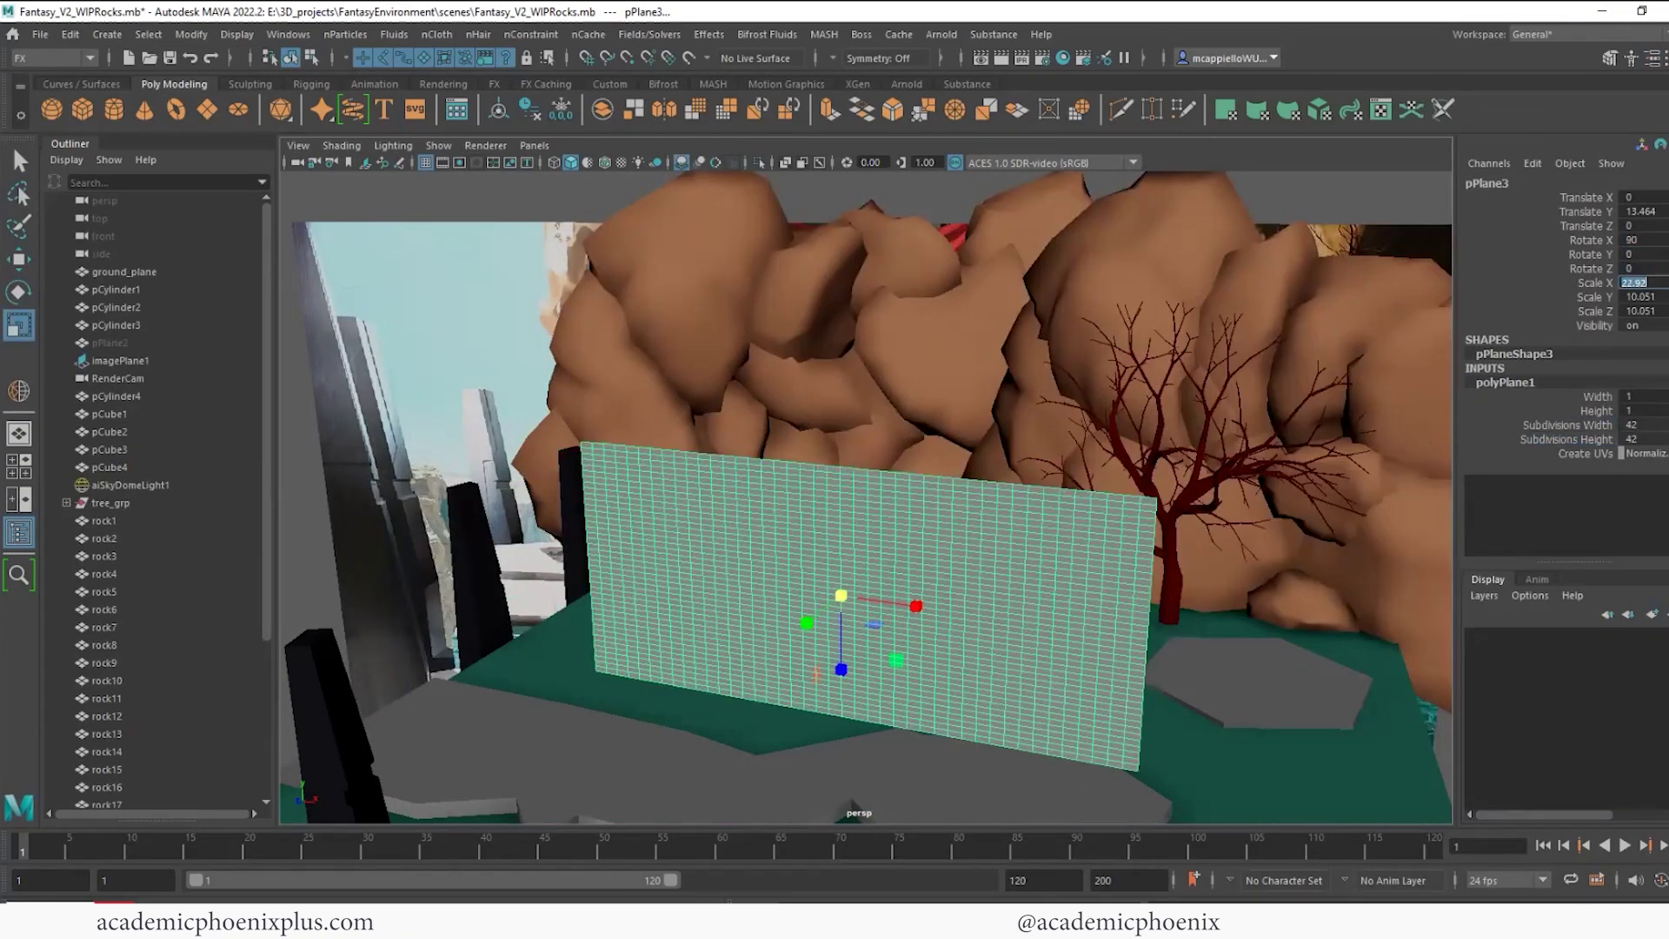
{"action": "left_click", "coordinate": [528, 110]}
{"action": "left_click", "coordinate": [561, 110]}
Apply a planar UV projection to the plane, fitted to its bounding box with the image width/height ratio kept
{"action": "left_click_drag", "start_coordinate": [878, 497], "coordinate": [804, 557], "text": "alt"}
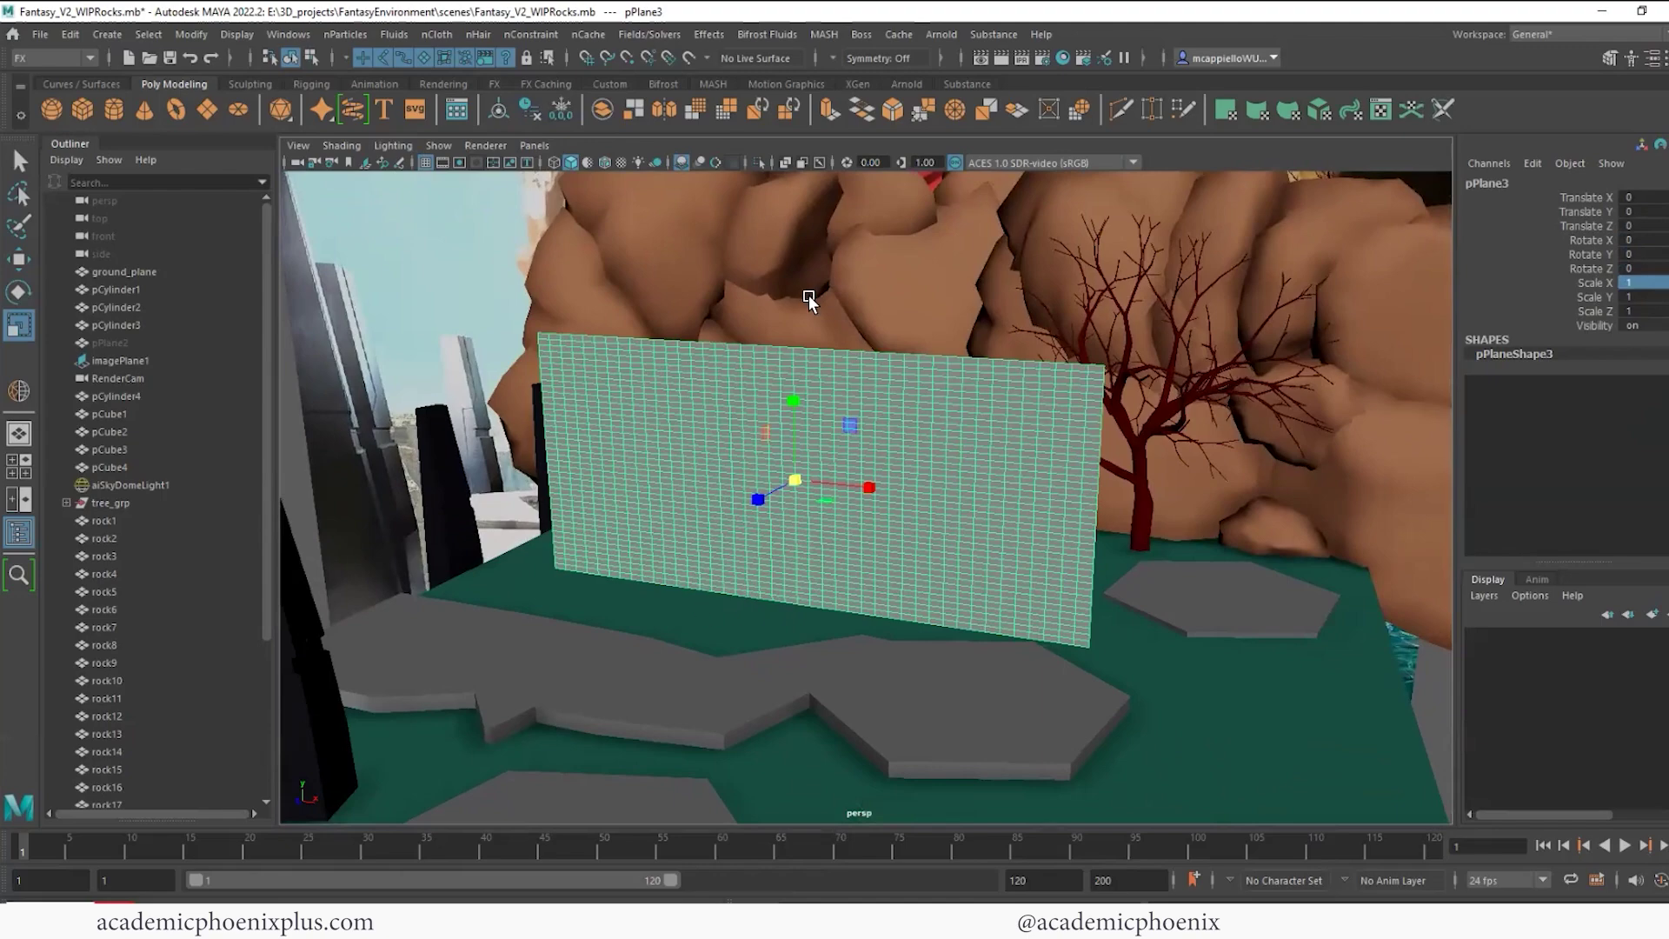
{"action": "left_click", "coordinate": [52, 57]}
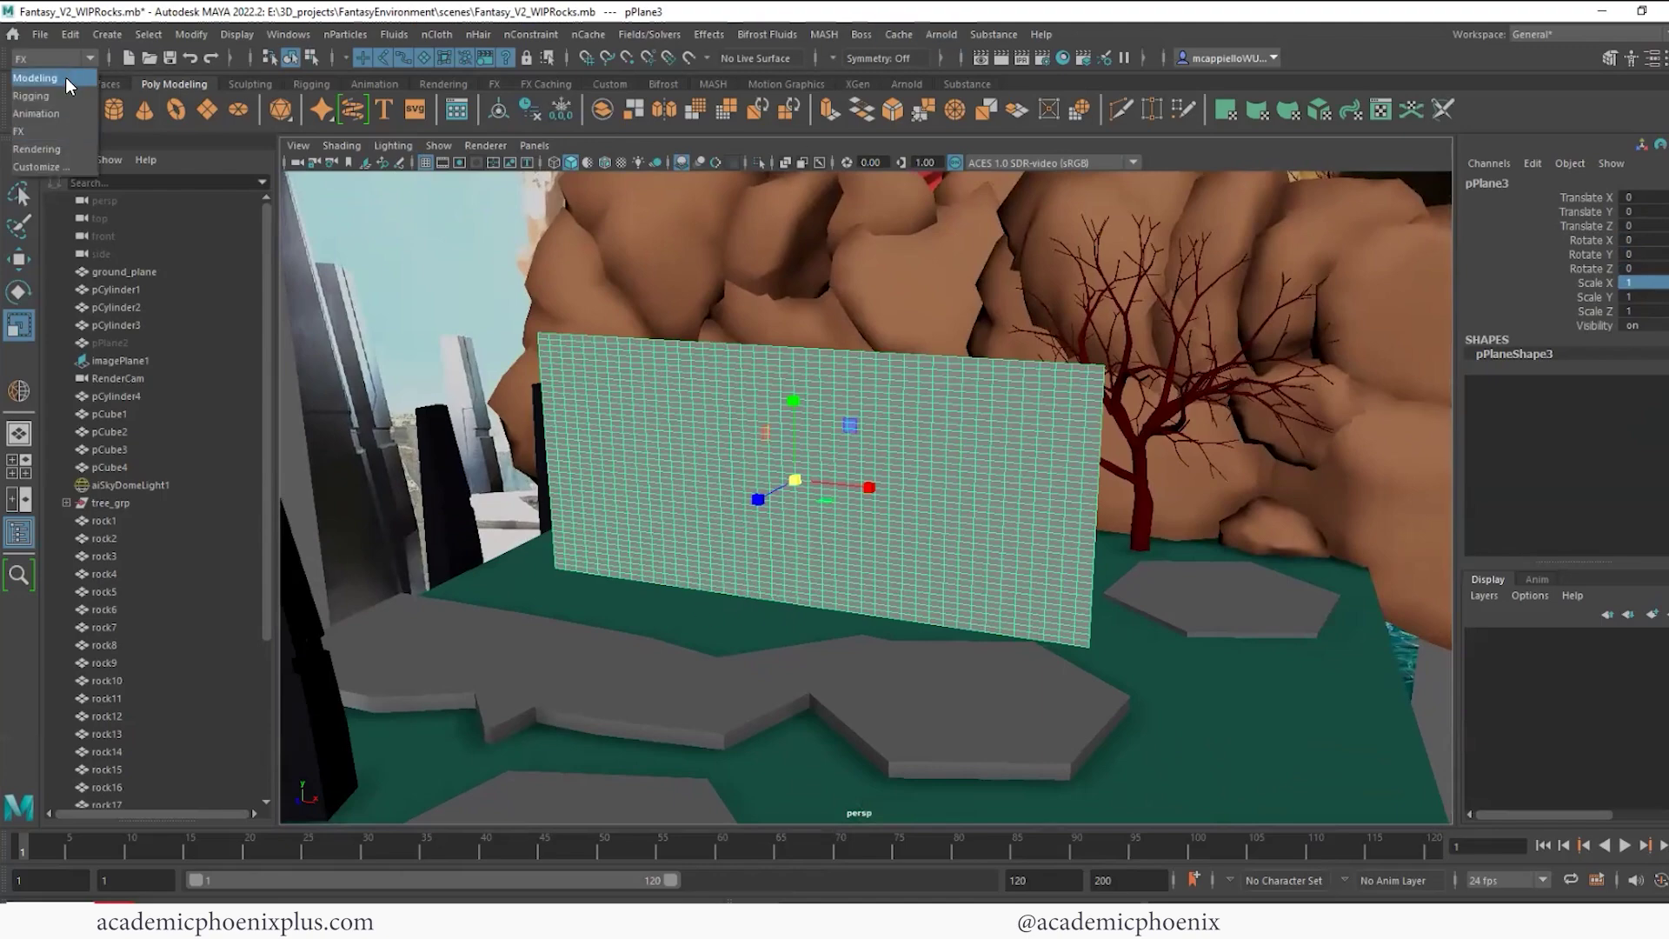
{"action": "left_click", "coordinate": [43, 70]}
{"action": "left_click", "coordinate": [706, 36]}
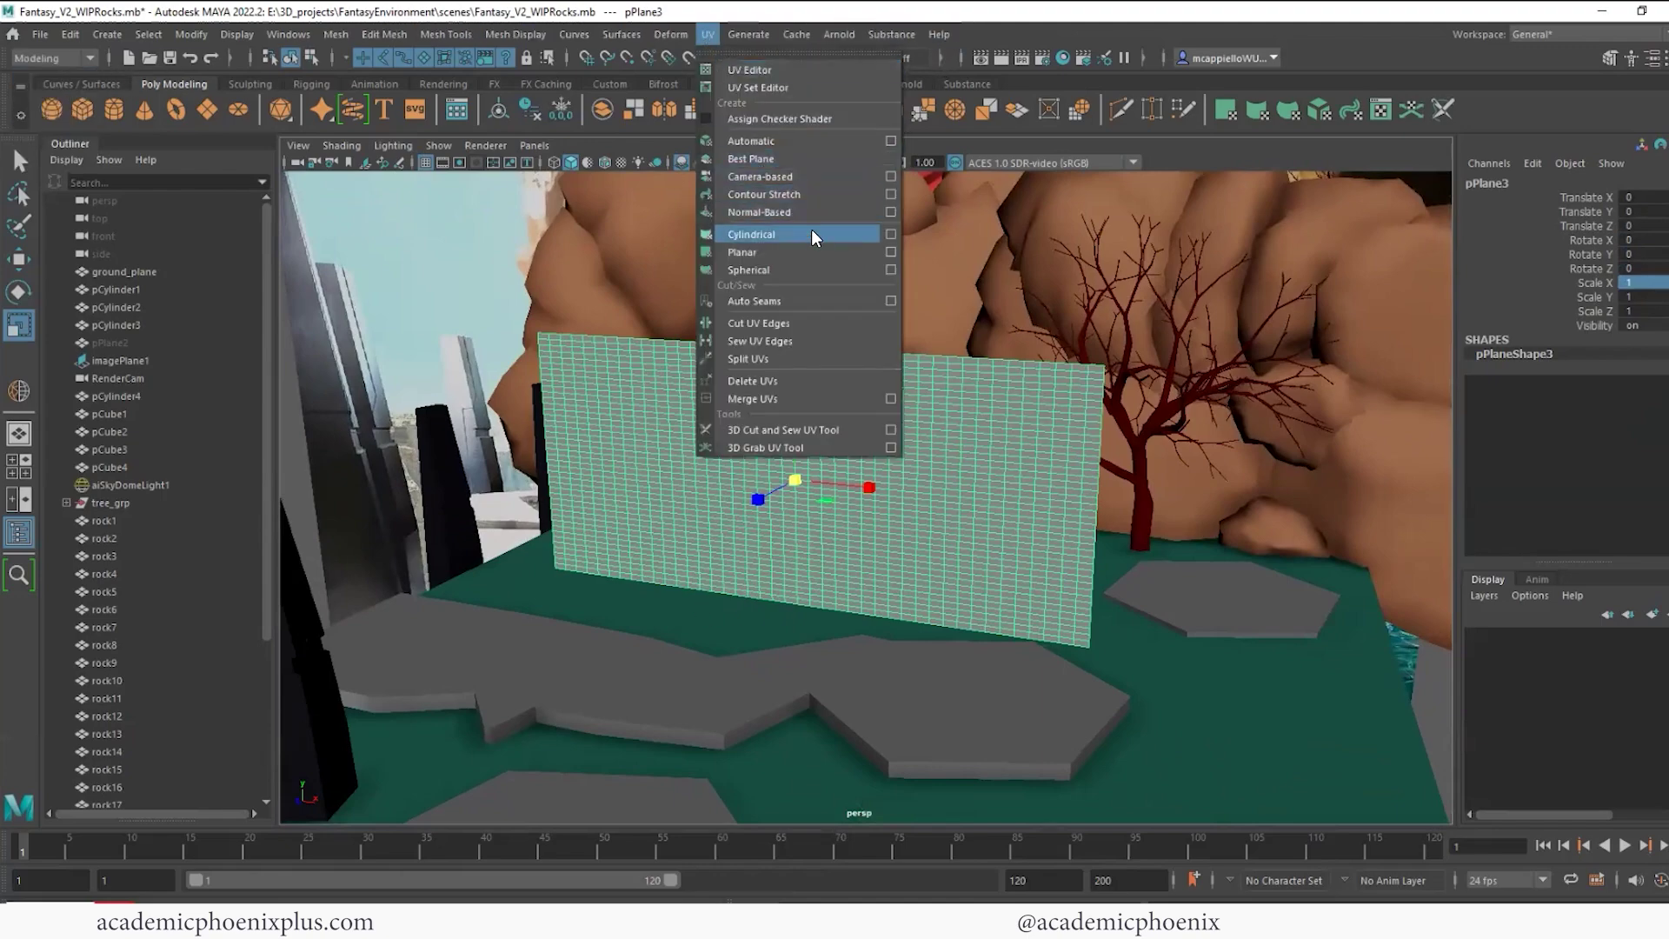
{"action": "left_click", "coordinate": [888, 251]}
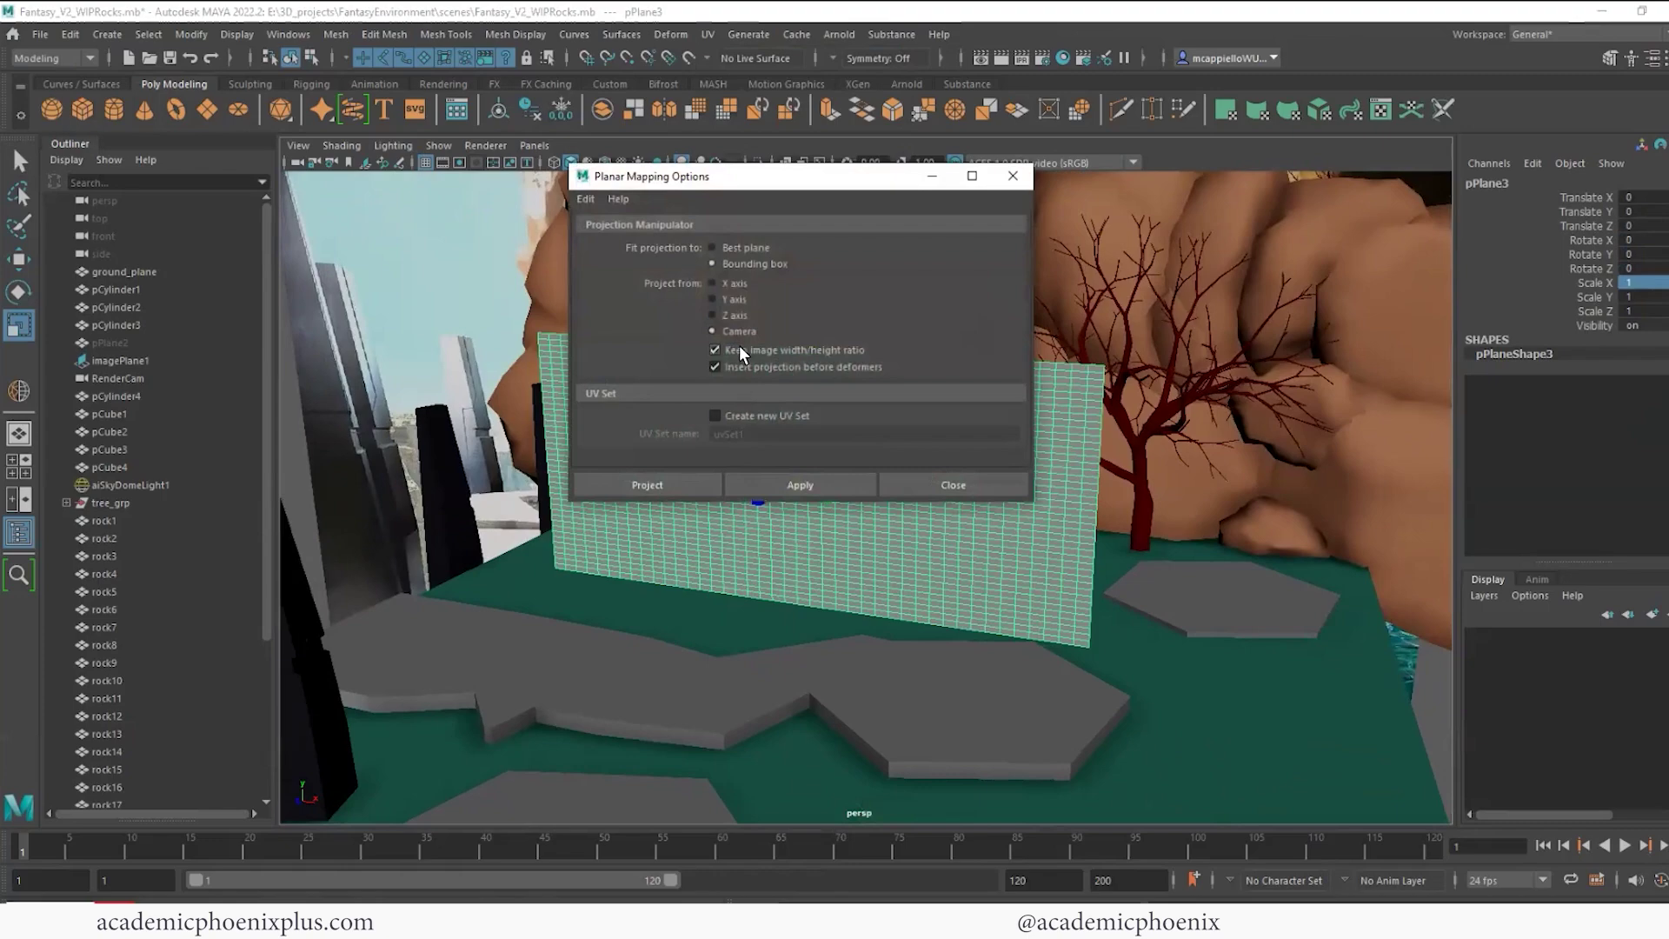
{"action": "left_click", "coordinate": [804, 484]}
{"action": "left_click", "coordinate": [922, 484]}
Delete the plane's projection history and move it in front of the rocks, to about X -9.1, Y 7.8, Z -29.5
{"action": "right_click_drag", "start_coordinate": [899, 424], "coordinate": [737, 470]}
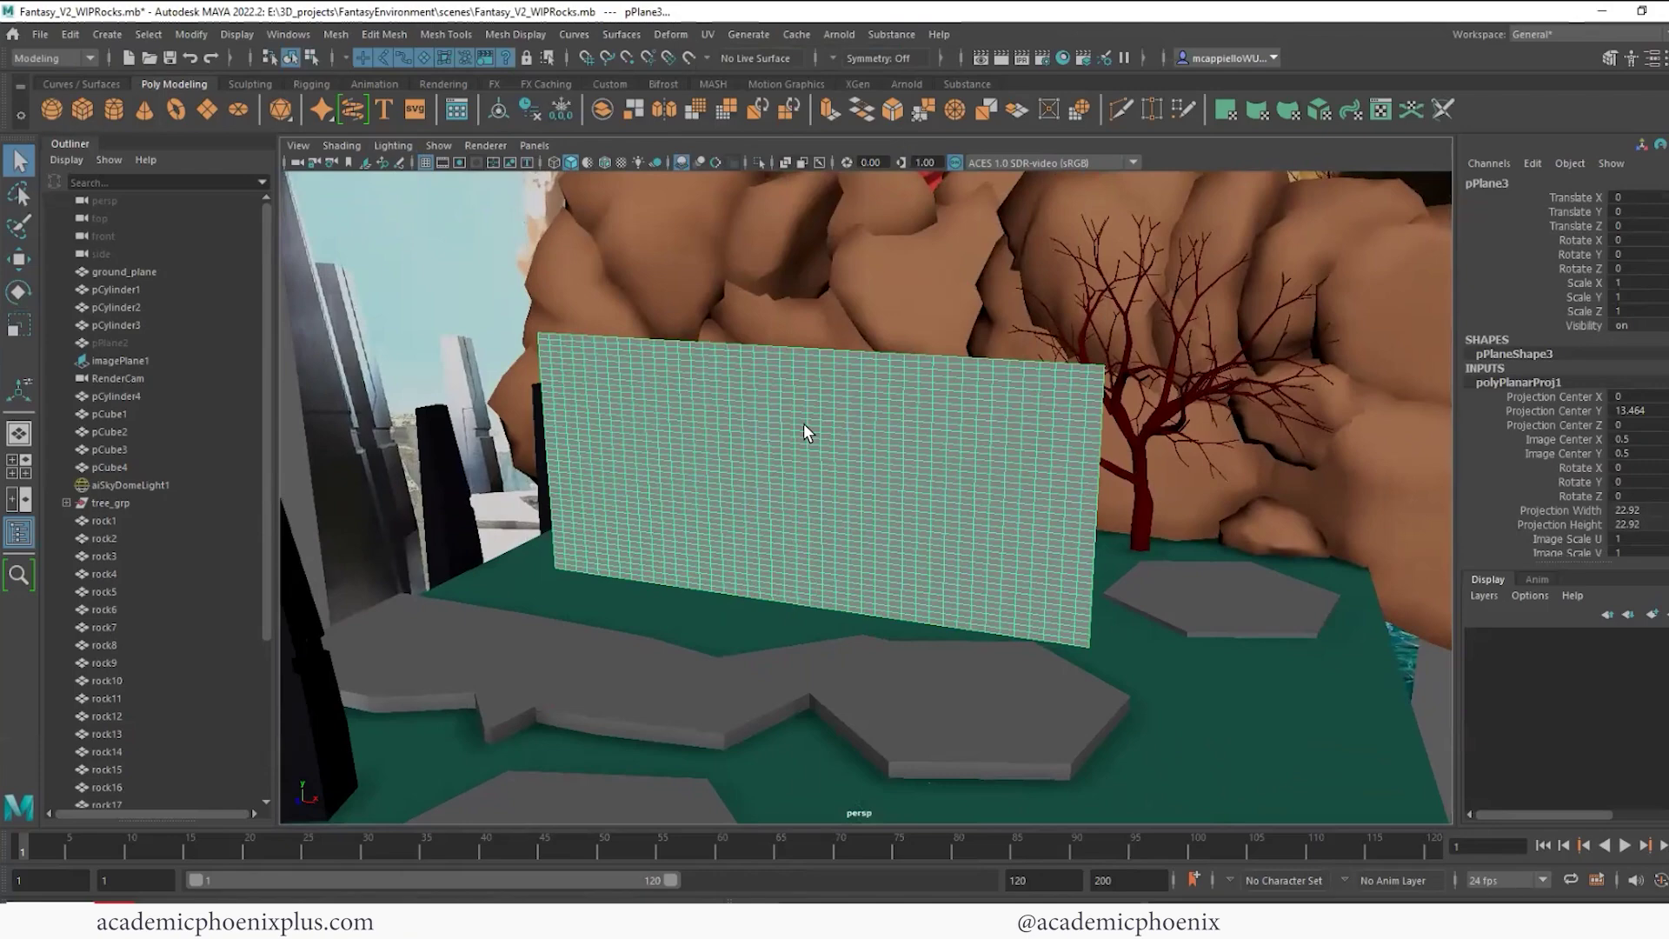
{"action": "left_click", "coordinate": [559, 111]}
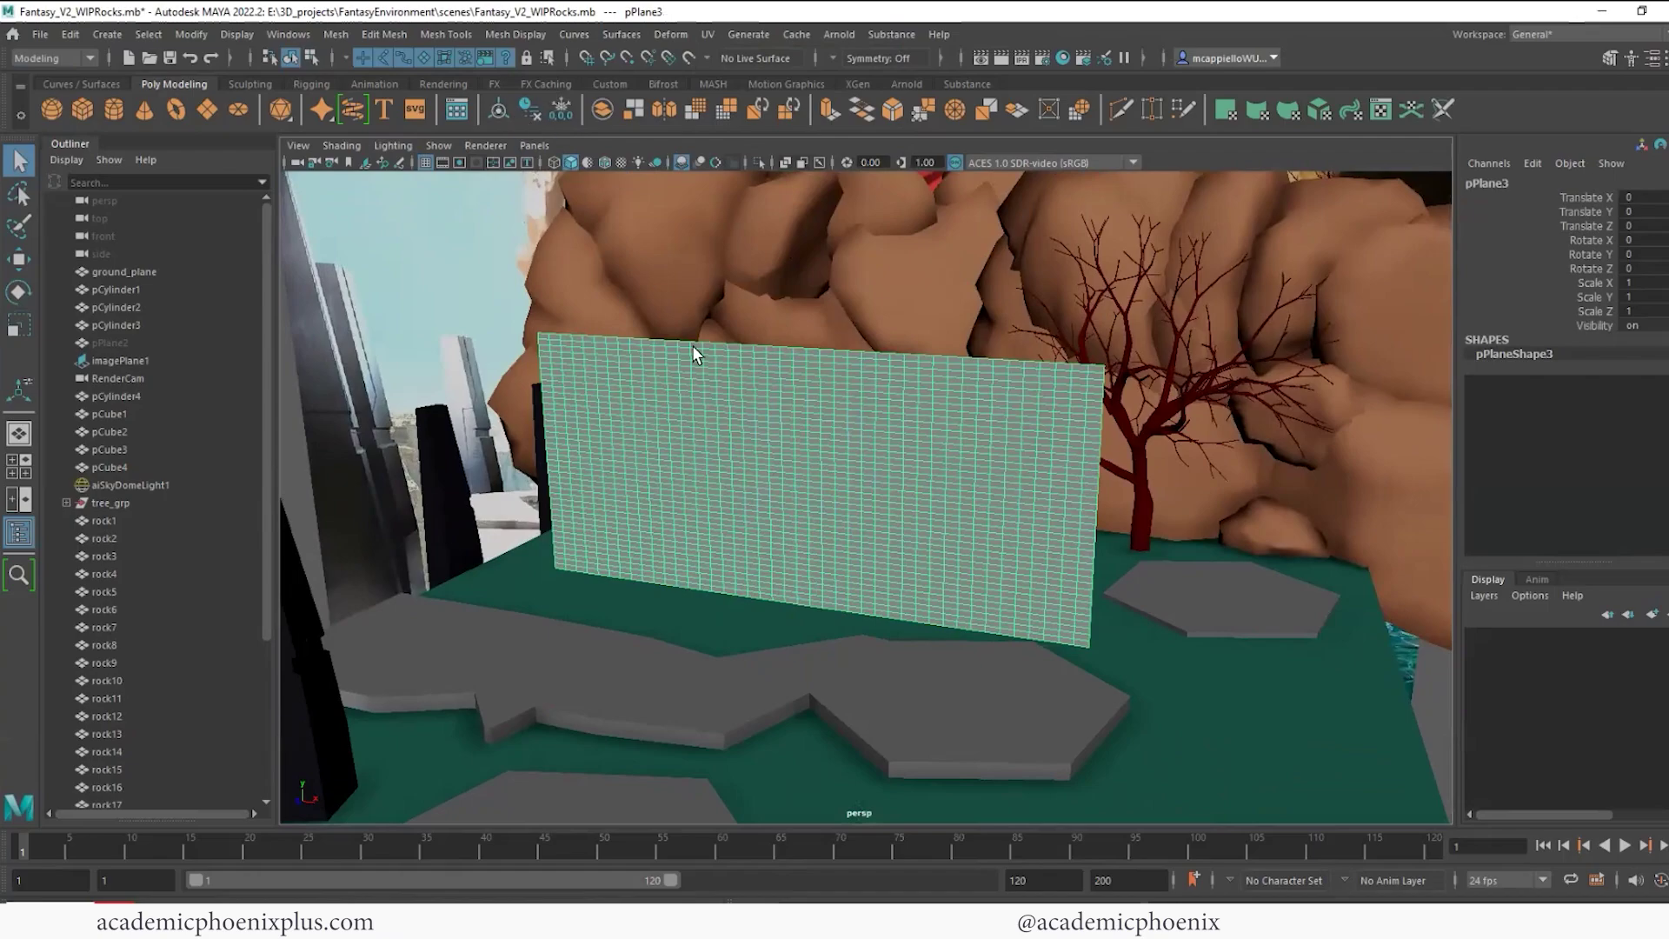
{"action": "key", "text": "w"}
{"action": "left_click_drag", "start_coordinate": [765, 511], "coordinate": [961, 369], "text": "alt"}
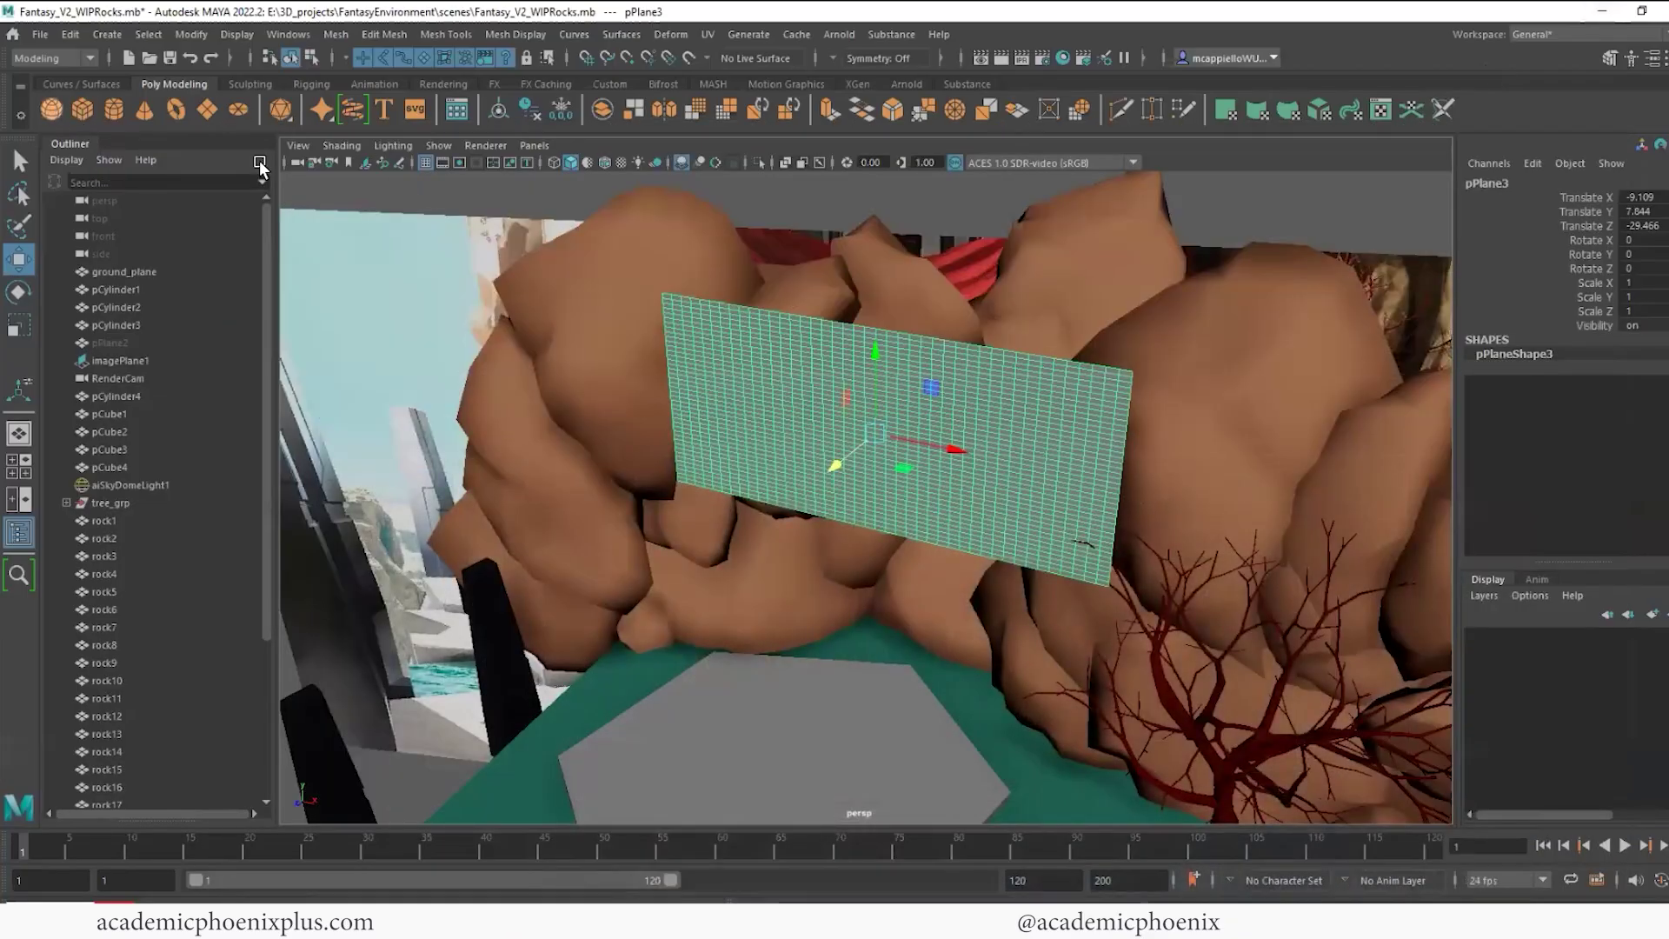
Create a polygon sphere and snap it to the plane's upper-left corner vertex
{"action": "left_click", "coordinate": [51, 109]}
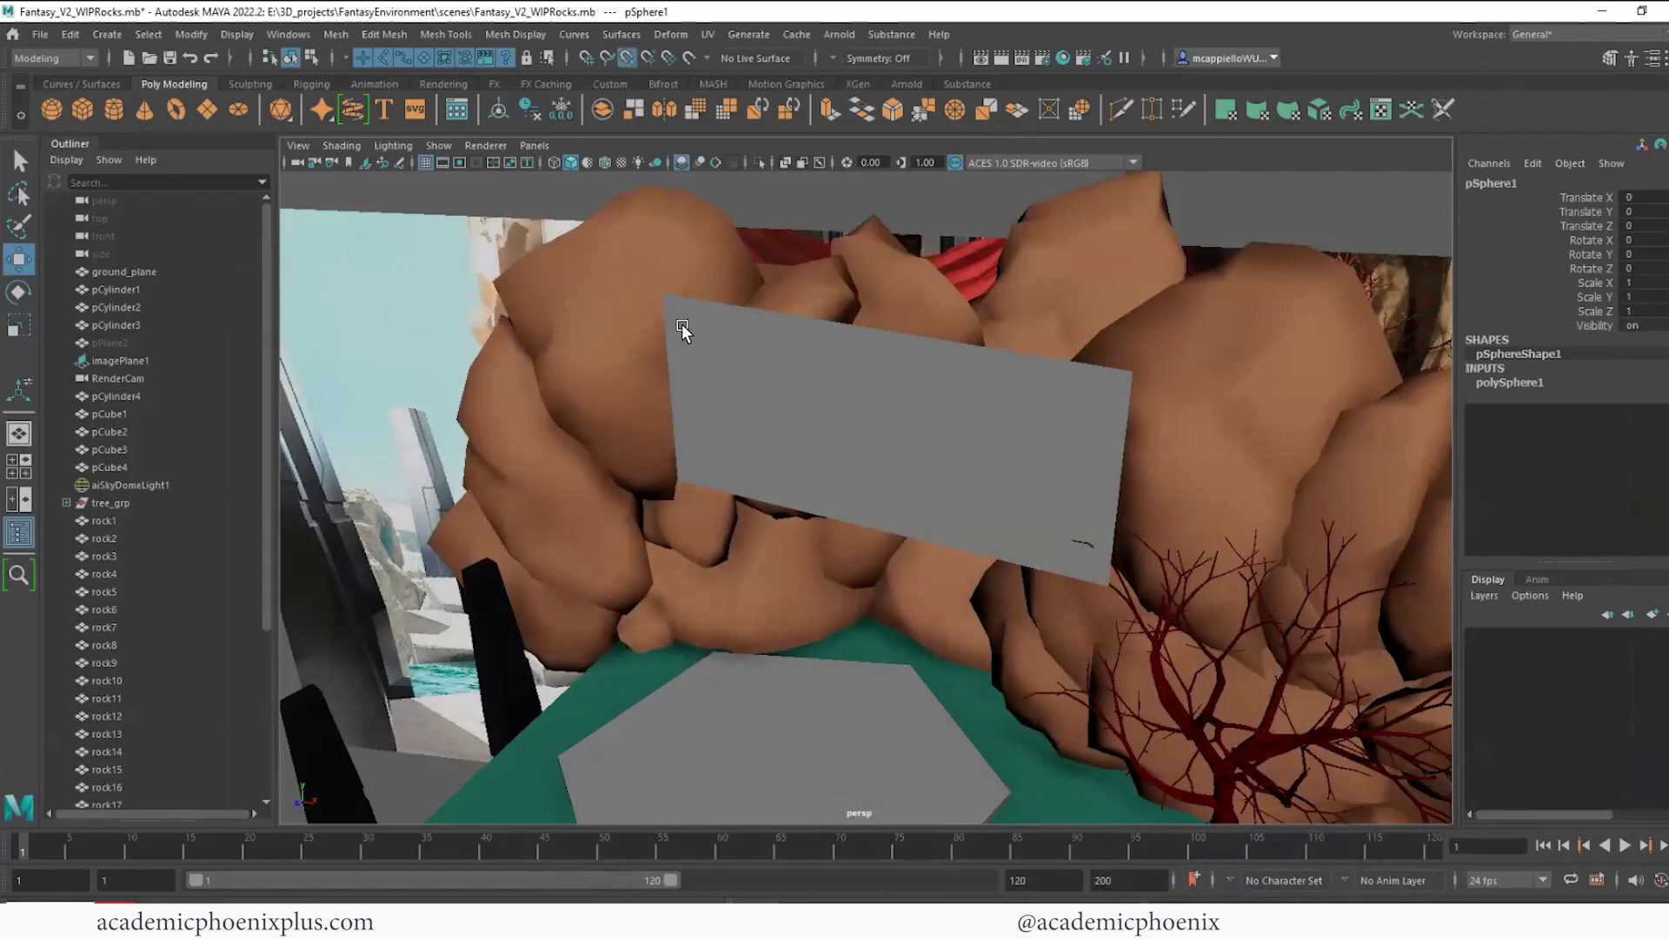
{"action": "key", "text": "v"}
{"action": "middle_click", "coordinate": [677, 302]}
{"action": "key", "text": "r"}
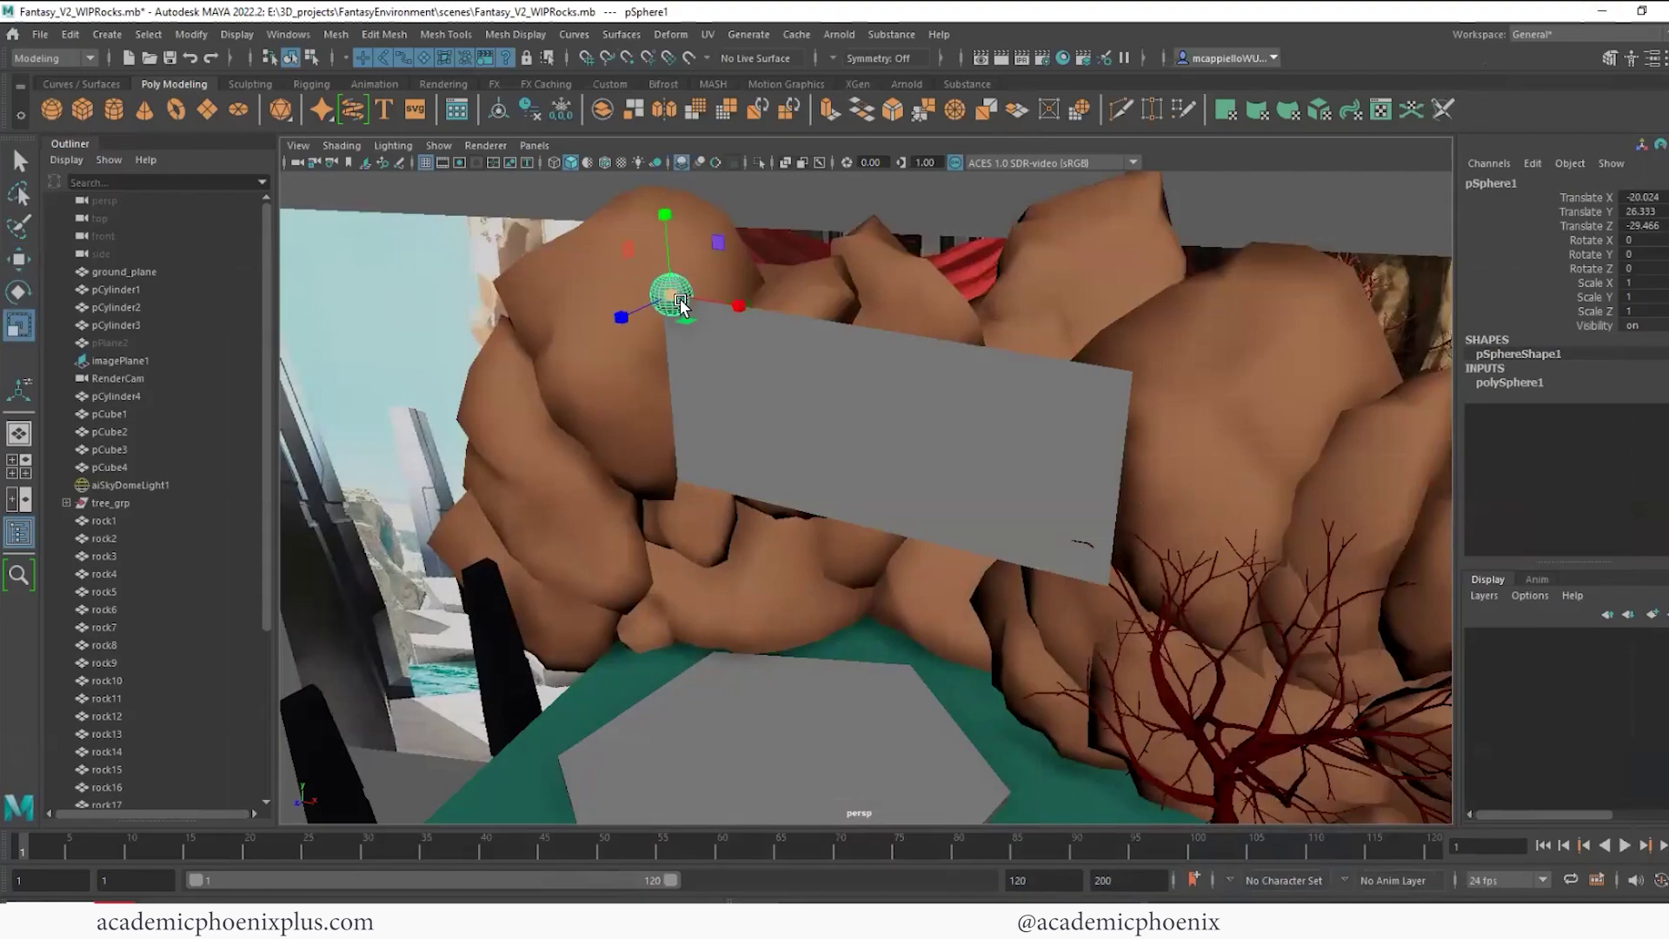
Set the sphere's axis and height subdivisions to 5 and move it up and behind the corner, to about Y 27.0, Z -30.8
{"action": "left_click", "coordinate": [1510, 383]}
{"action": "left_click_drag", "start_coordinate": [1573, 410], "coordinate": [1570, 426]}
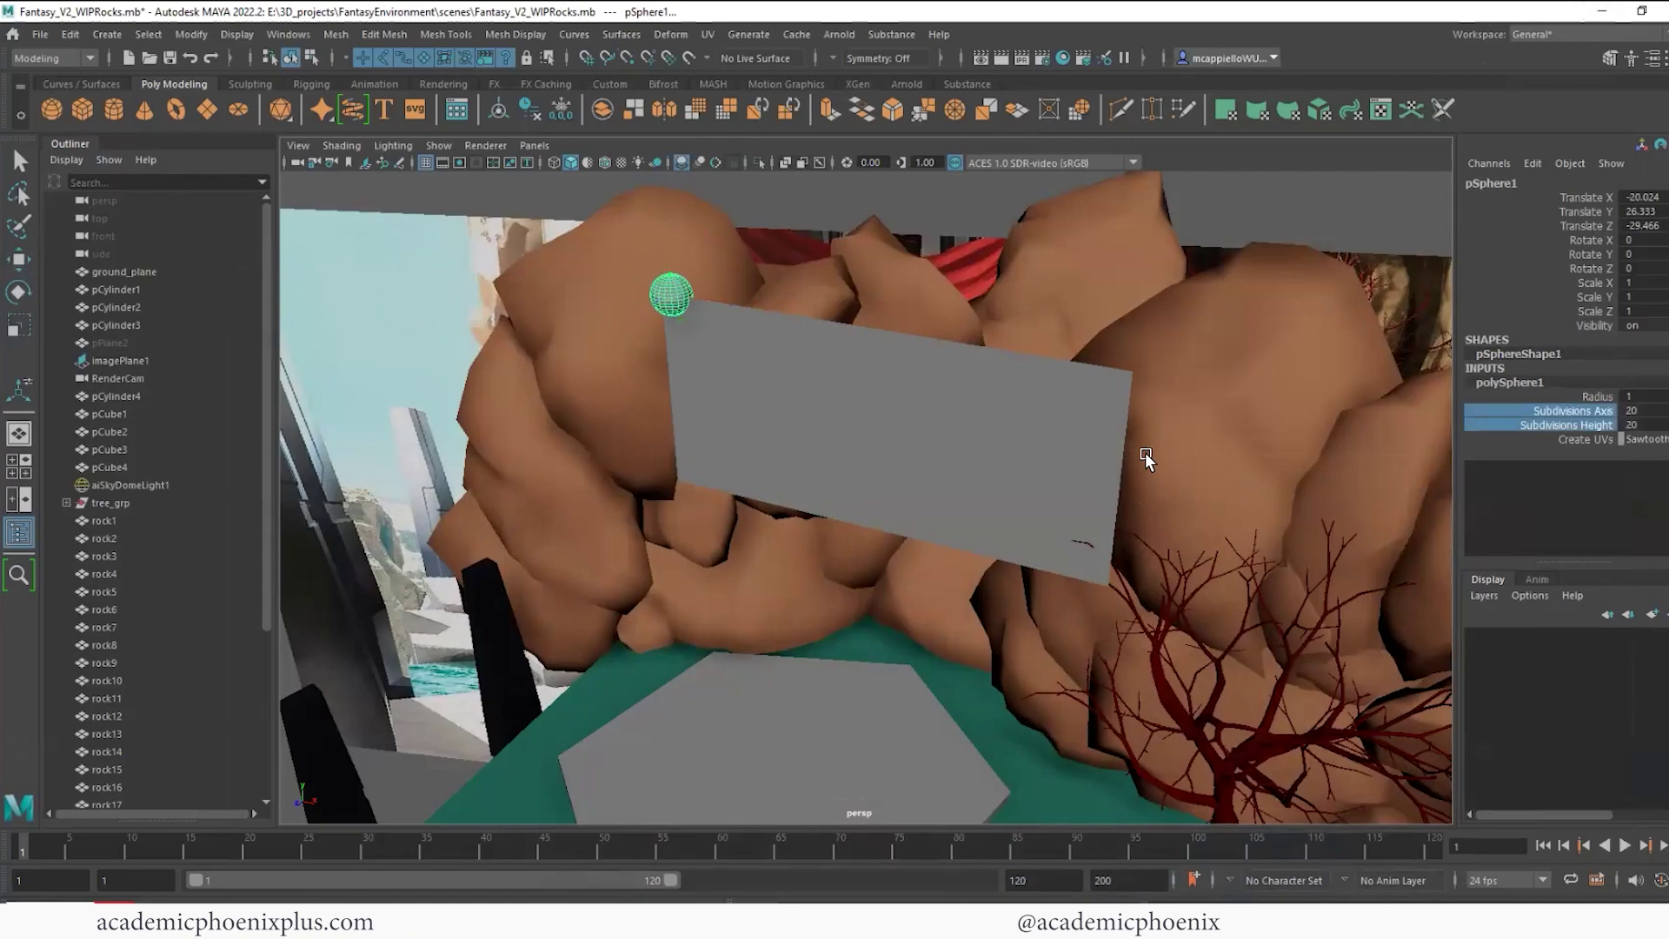
{"action": "middle_click_drag", "start_coordinate": [1144, 458], "coordinate": [1006, 457]}
{"action": "key", "text": "w"}
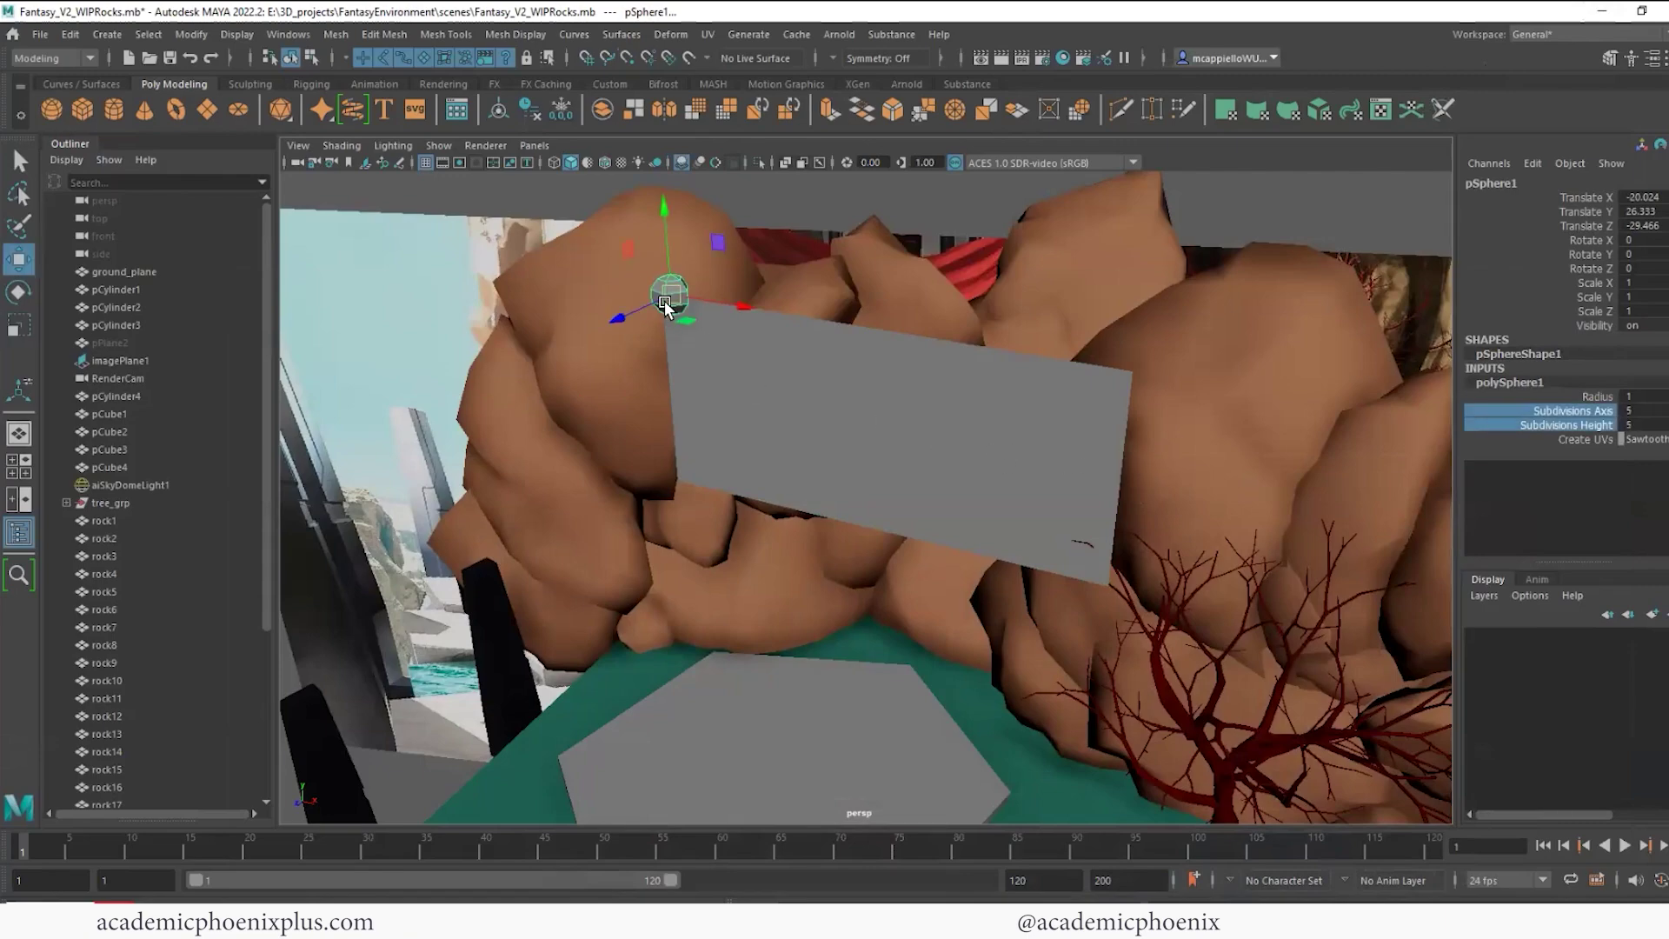
{"action": "mouse_move", "coordinate": [659, 292]}
{"action": "left_mouse_down"}
{"action": "mouse_move", "coordinate": [657, 275]}
{"action": "mouse_move", "coordinate": [641, 296]}
{"action": "left_mouse_up"}
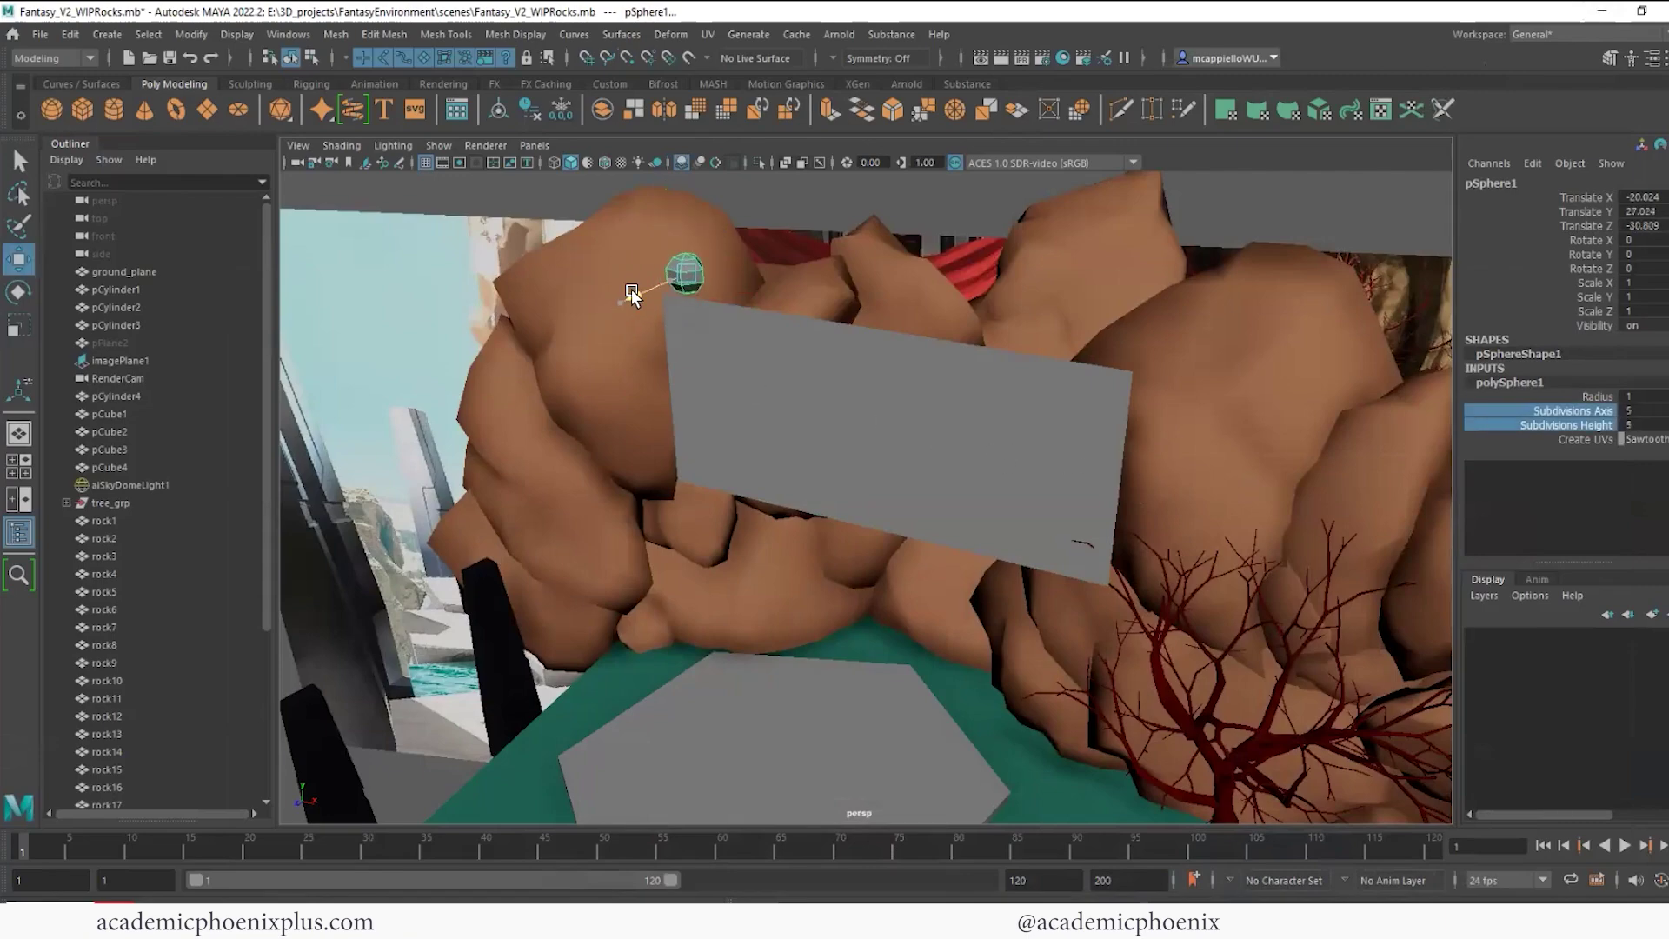
Duplicate the sphere near the plane's upper-right corner and shift the original slightly inward to about X -19.4
{"action": "left_click_drag", "start_coordinate": [801, 287], "coordinate": [1130, 306], "text": "alt"}
{"action": "key", "text": "ctrl+d"}
{"action": "left_click", "coordinate": [651, 306]}
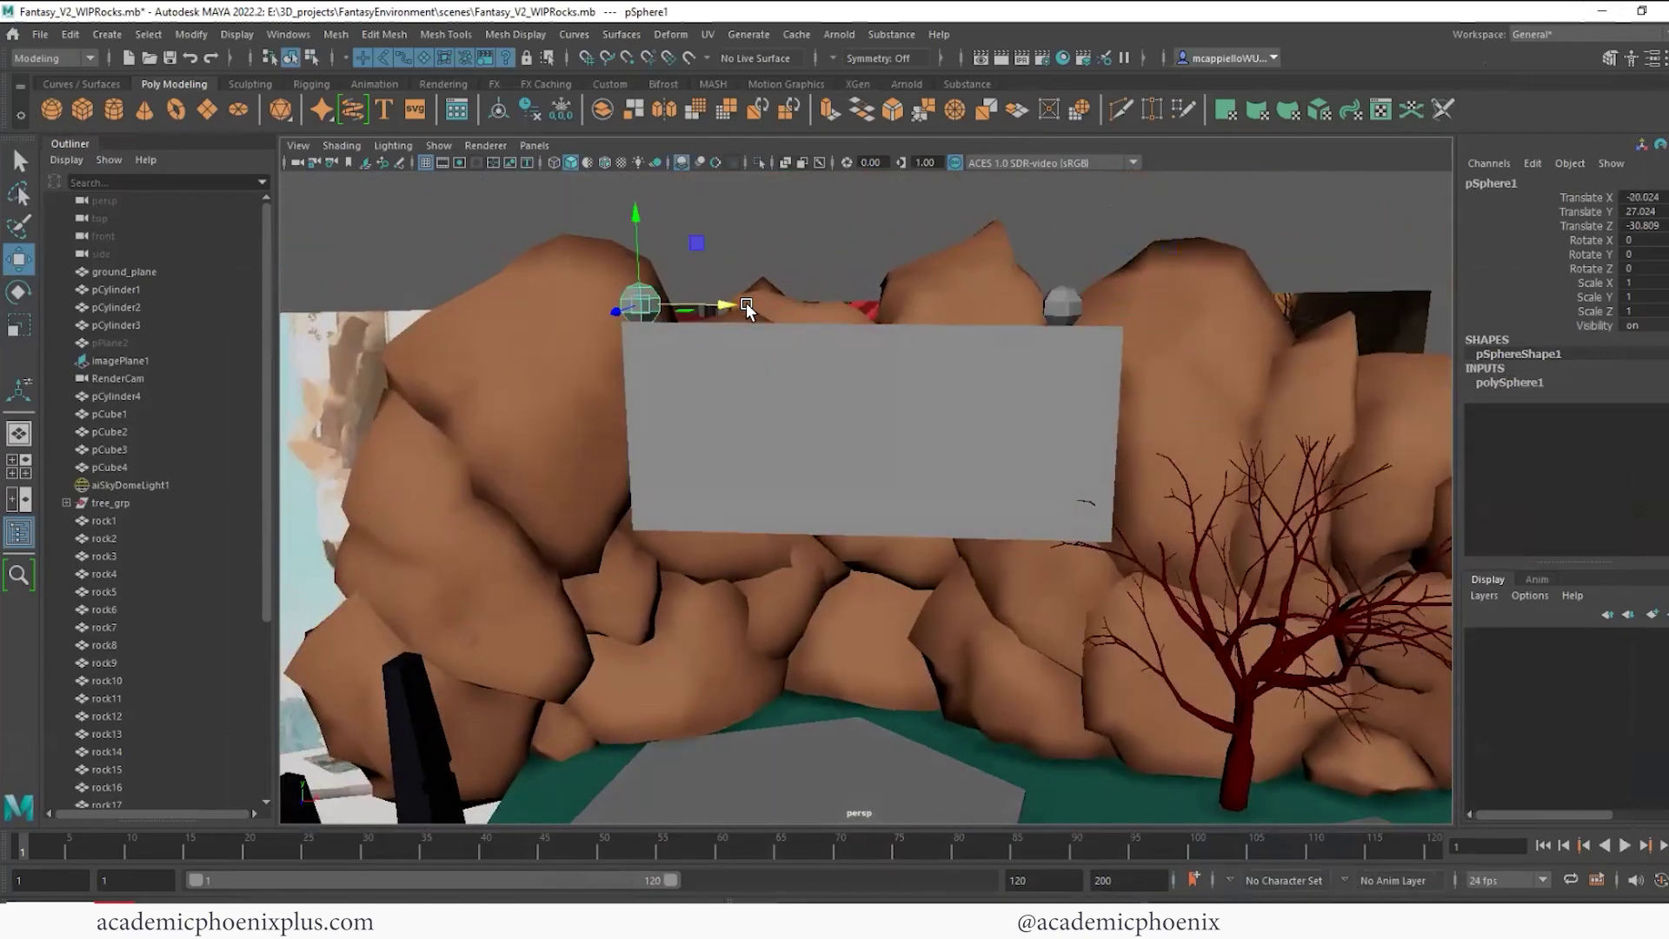
{"action": "left_click_drag", "start_coordinate": [731, 305], "coordinate": [745, 304]}
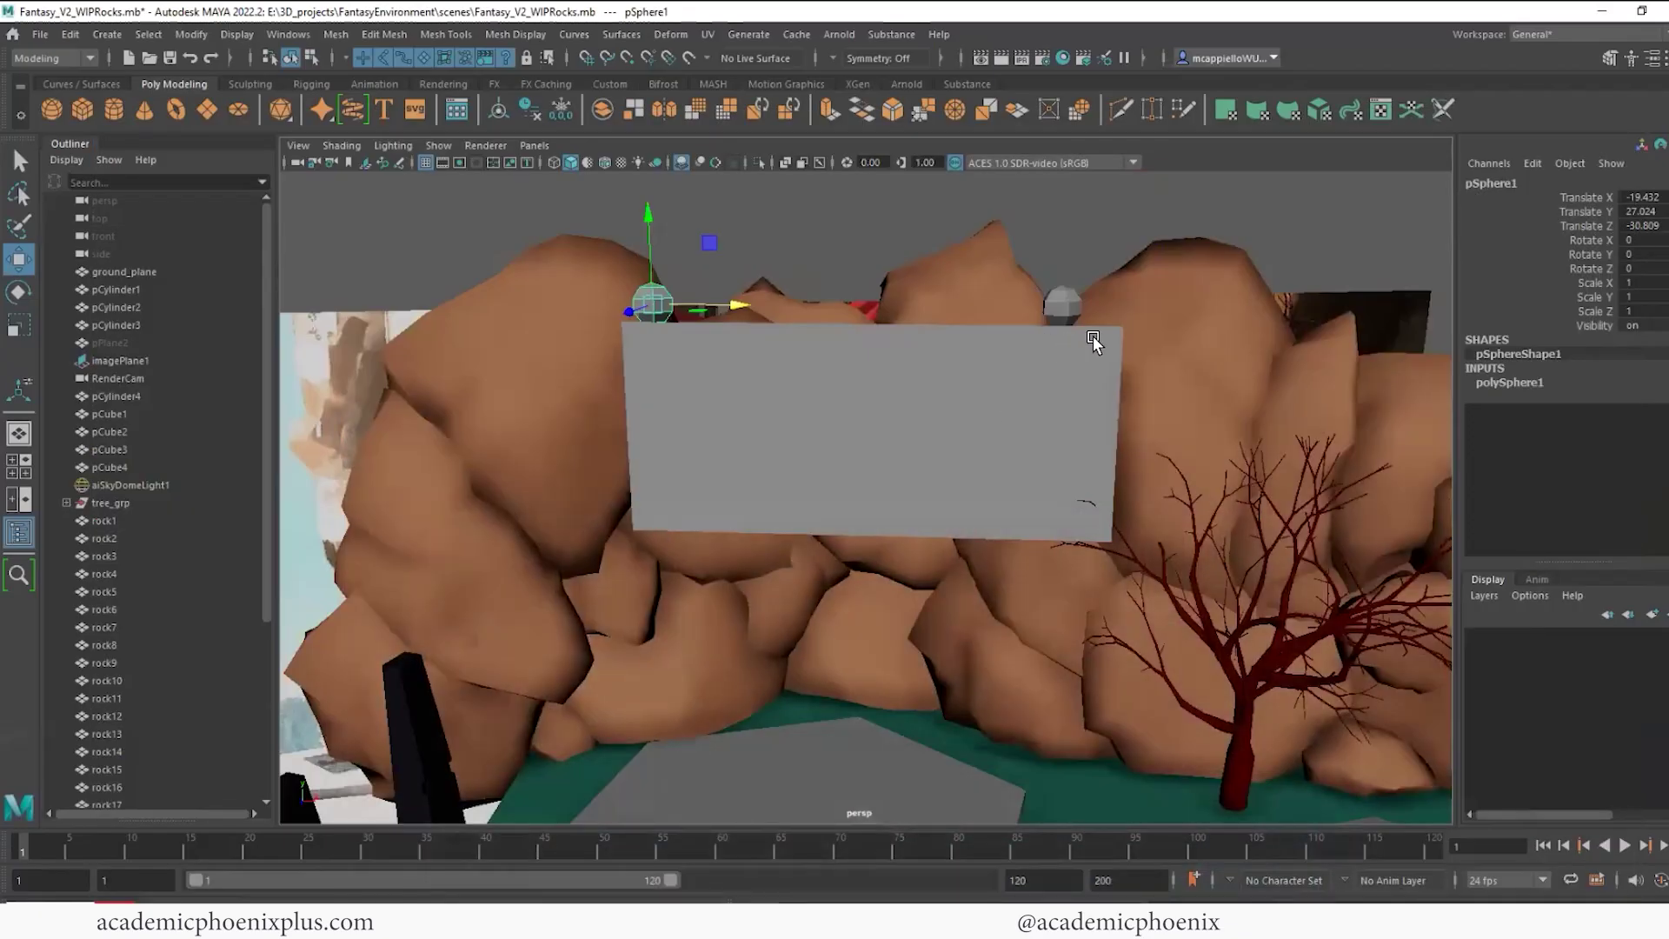
Select both spheres, freeze their transformations and delete their history
{"action": "left_click", "coordinate": [1070, 311]}
{"action": "left_click", "coordinate": [655, 304]}
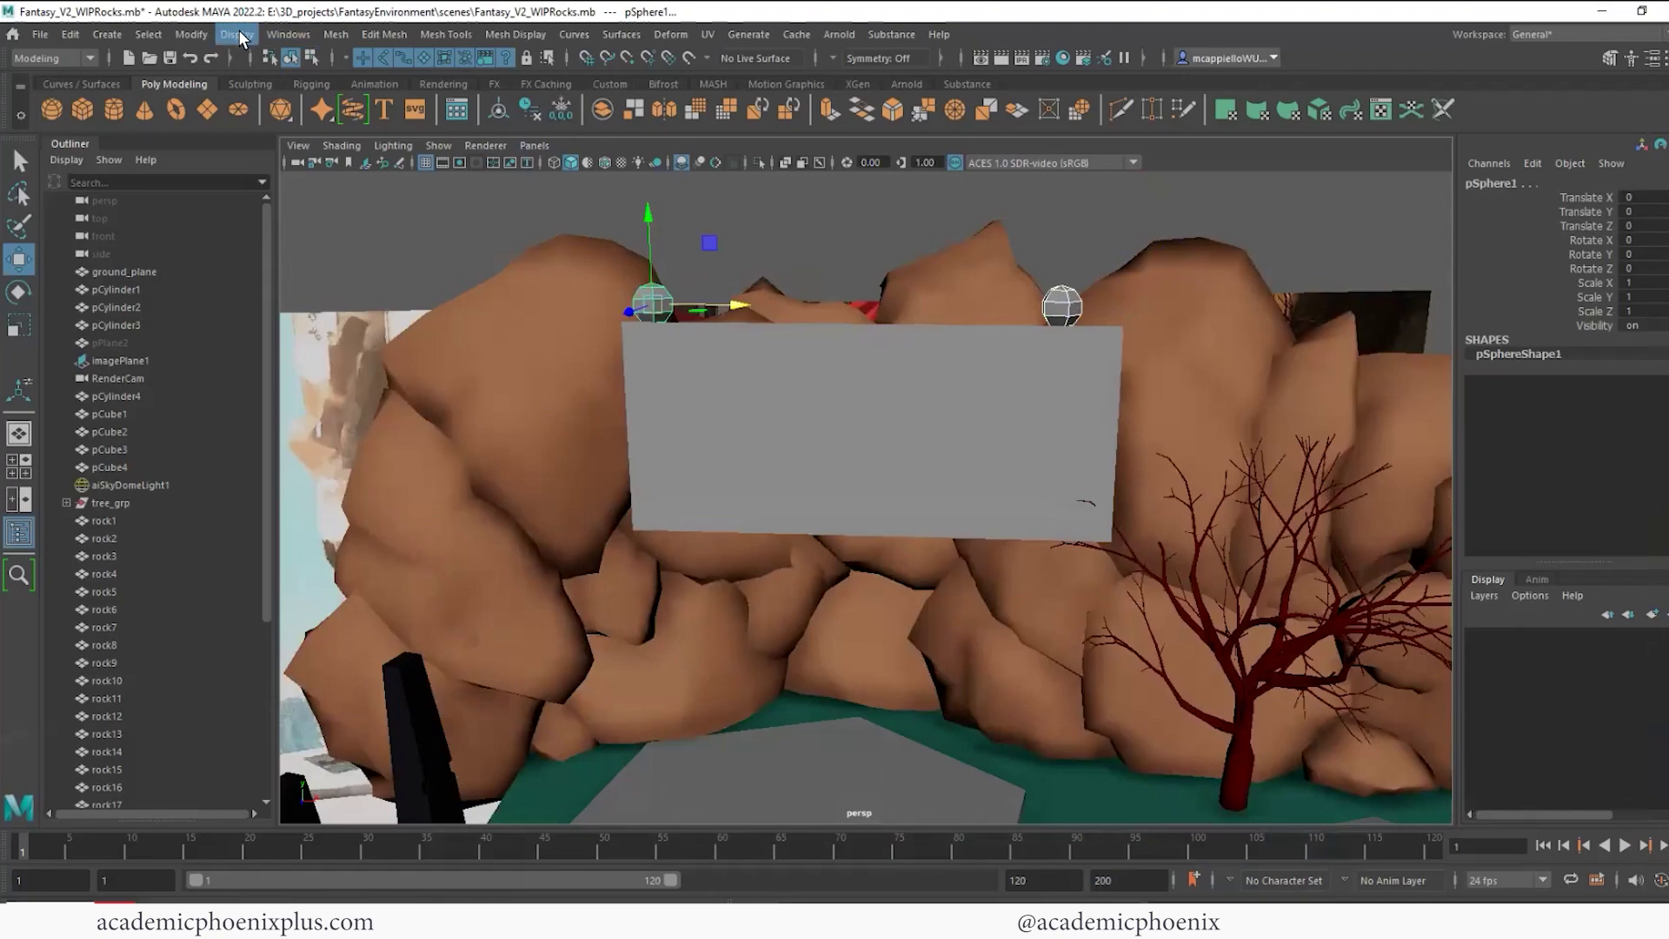
Switch to the FX menu set and convert the plane into an nCloth object
{"action": "left_click", "coordinate": [668, 395]}
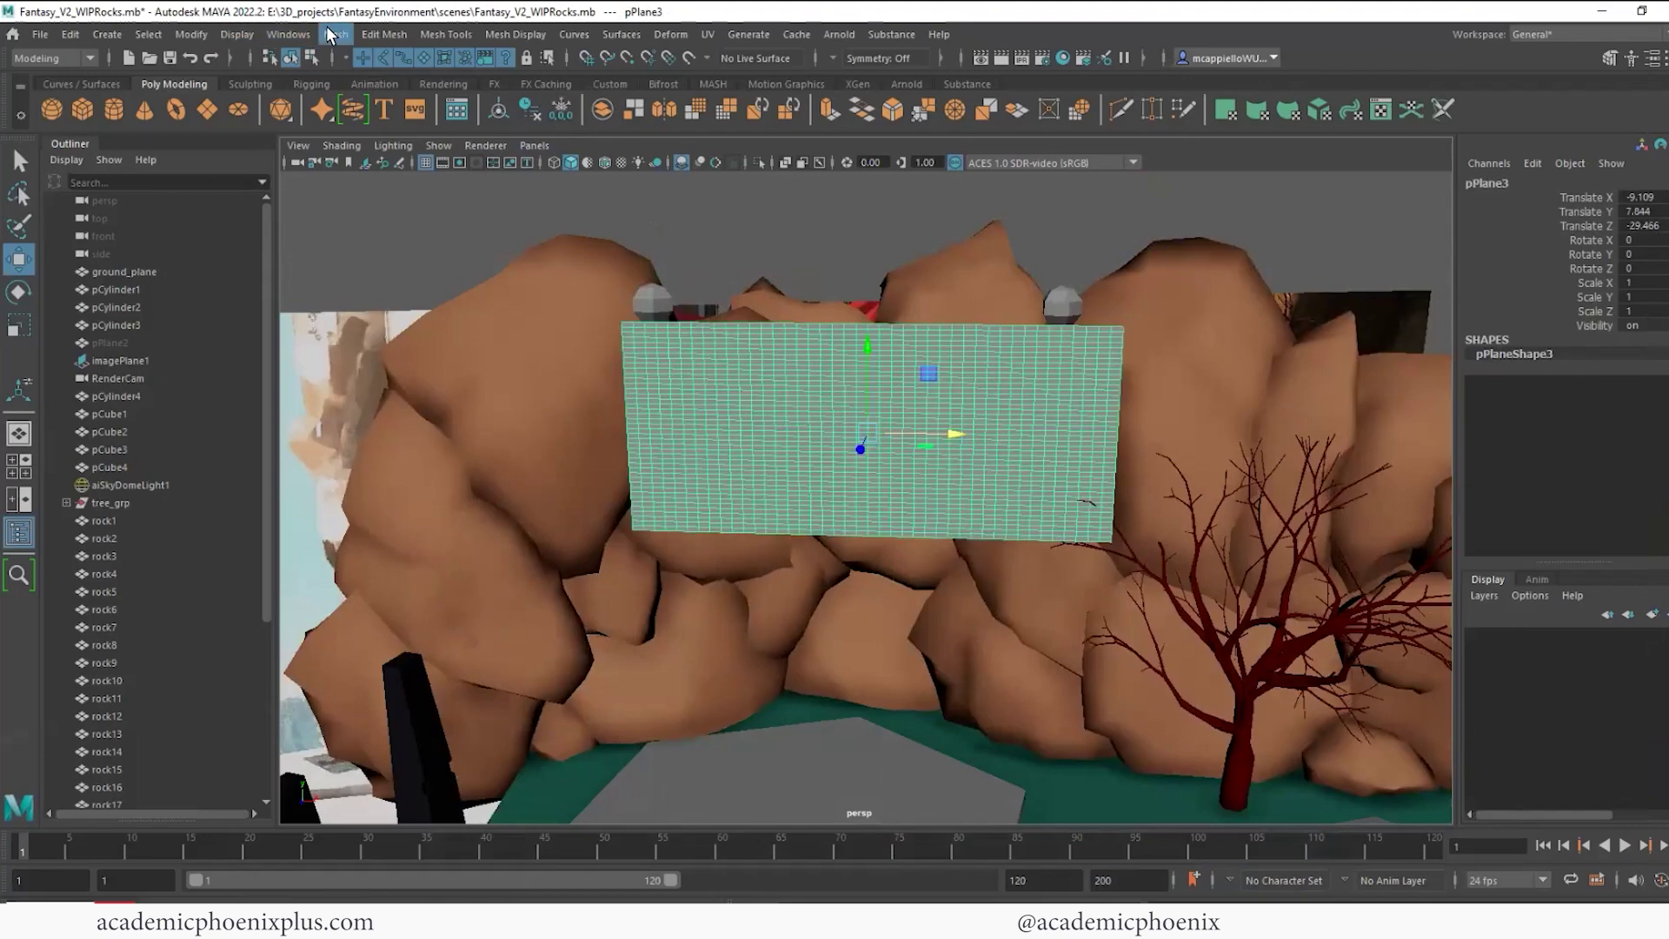
{"action": "left_click", "coordinate": [334, 35]}
{"action": "left_click", "coordinate": [111, 60]}
{"action": "left_click", "coordinate": [86, 57]}
{"action": "left_click", "coordinate": [52, 132]}
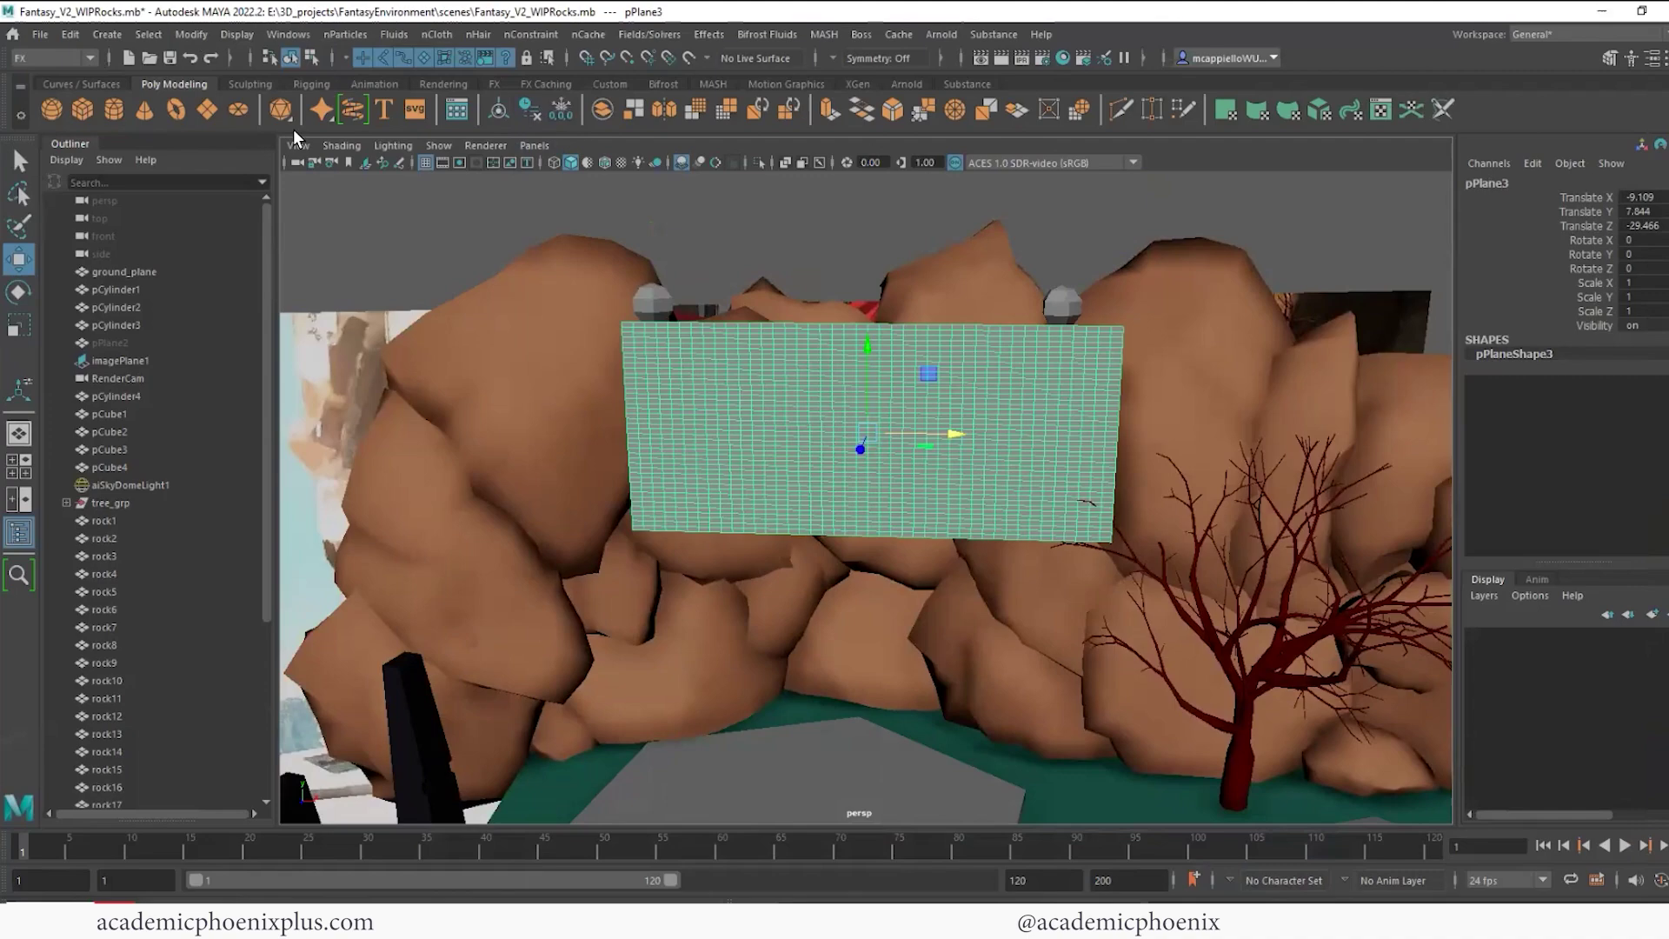
{"action": "left_click", "coordinate": [443, 33]}
{"action": "left_click", "coordinate": [470, 74]}
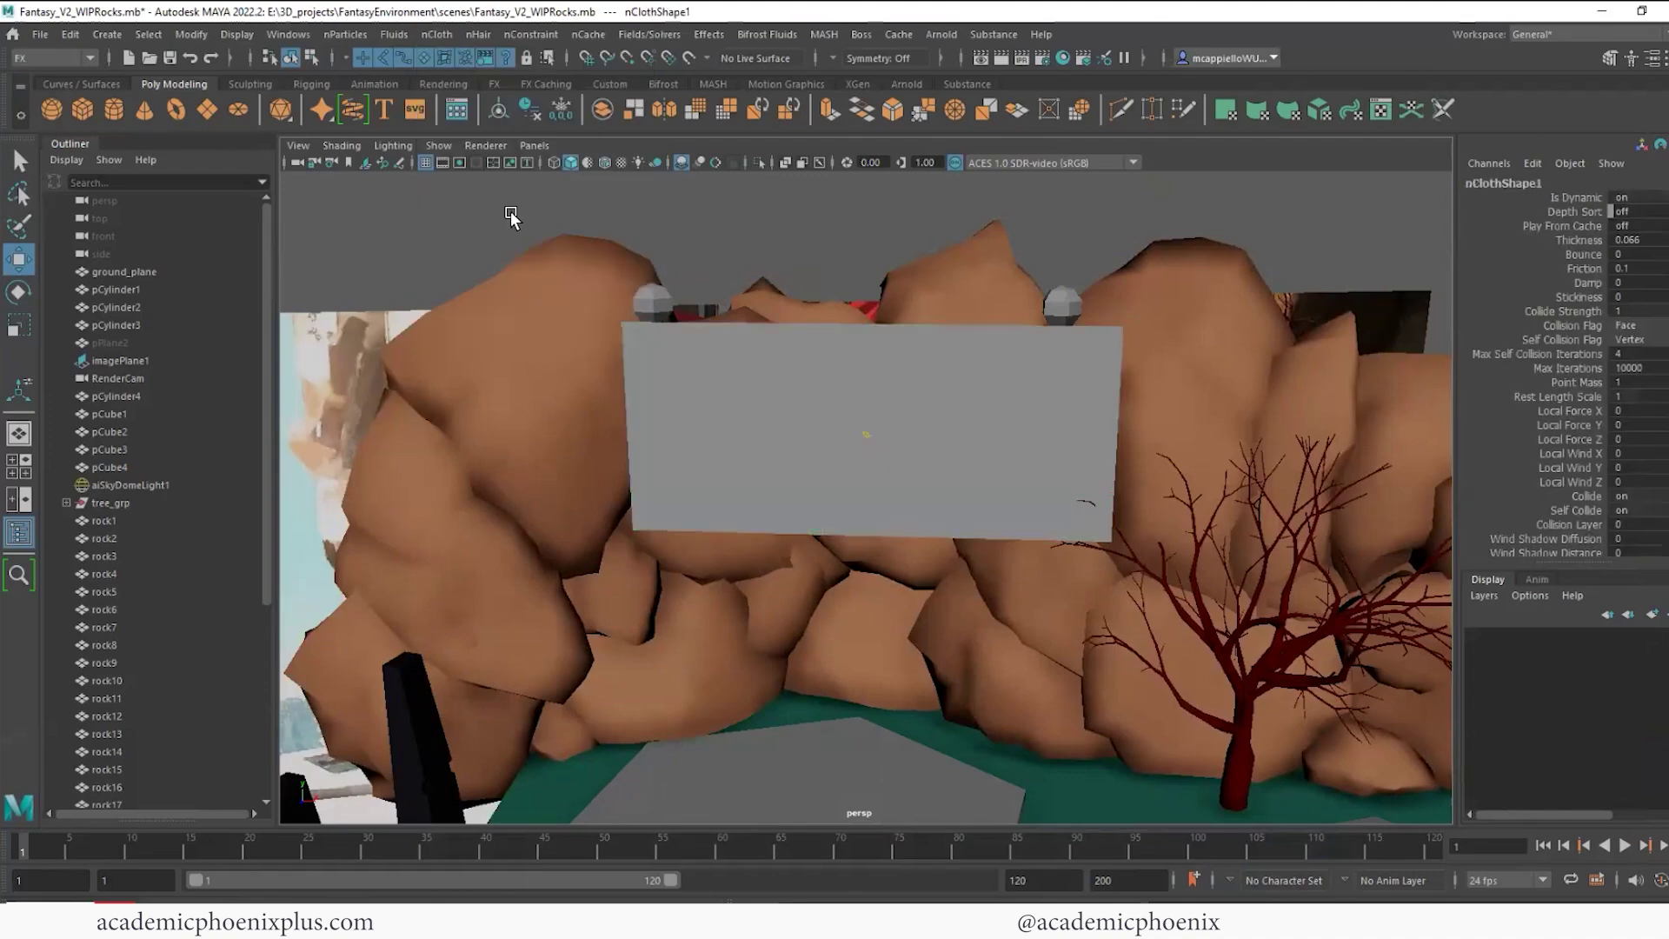
Make each of the two spheres an nCloth passive collider
{"action": "left_click", "coordinate": [654, 304]}
{"action": "left_click", "coordinate": [437, 34]}
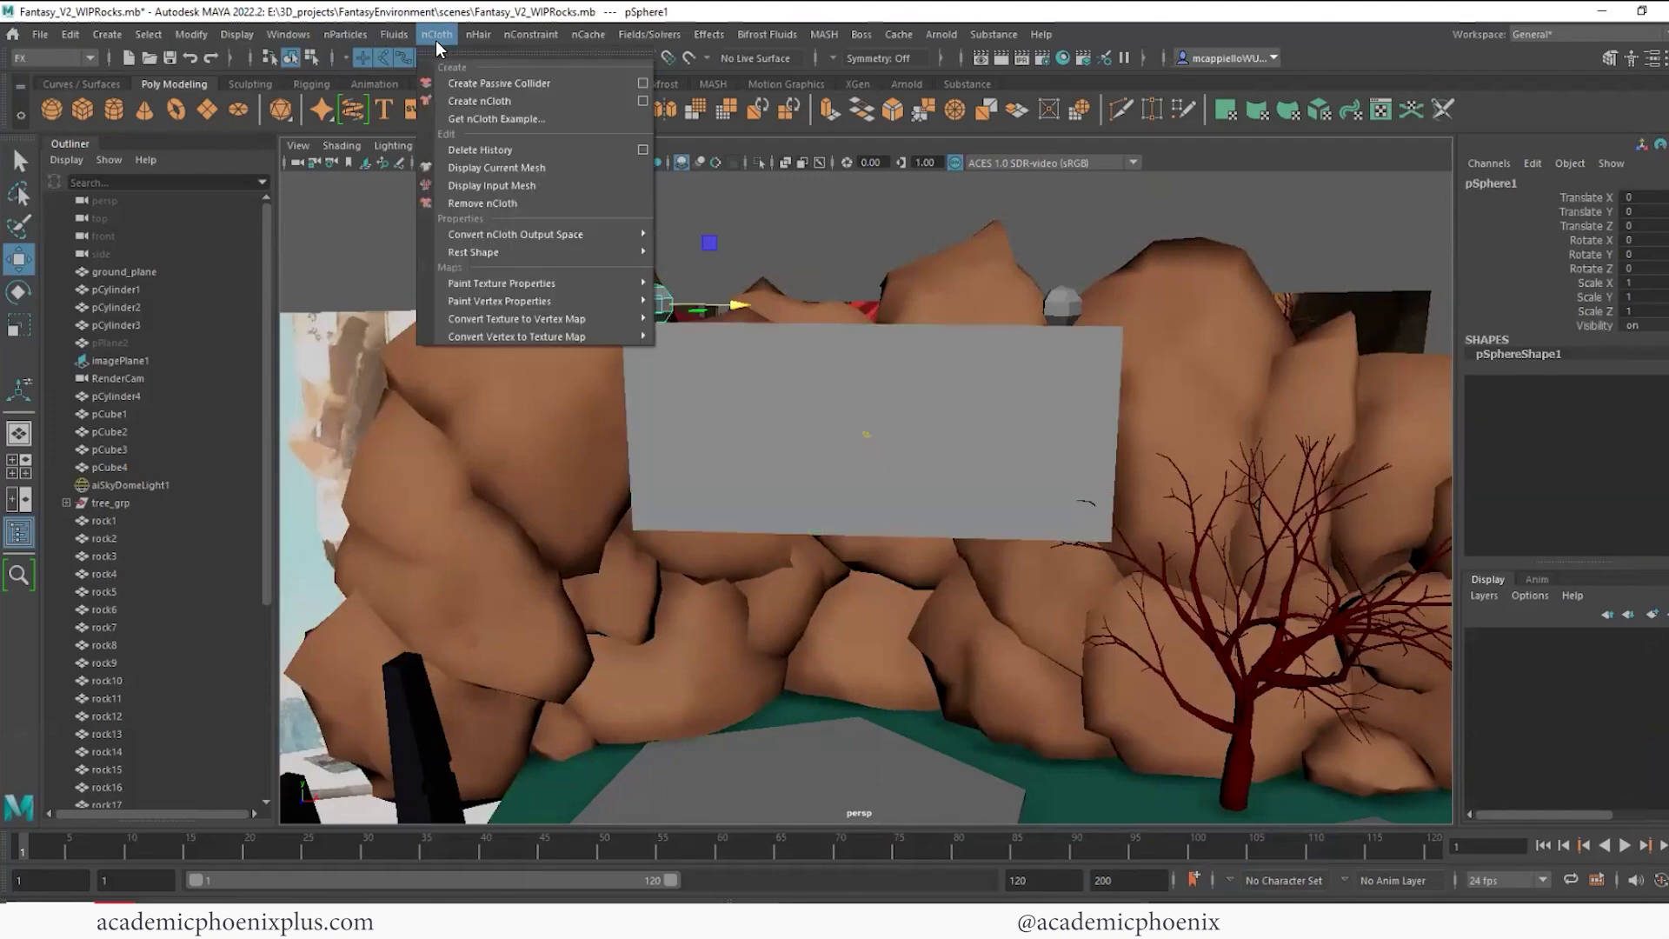
{"action": "left_click", "coordinate": [470, 89]}
{"action": "left_click", "coordinate": [1079, 287]}
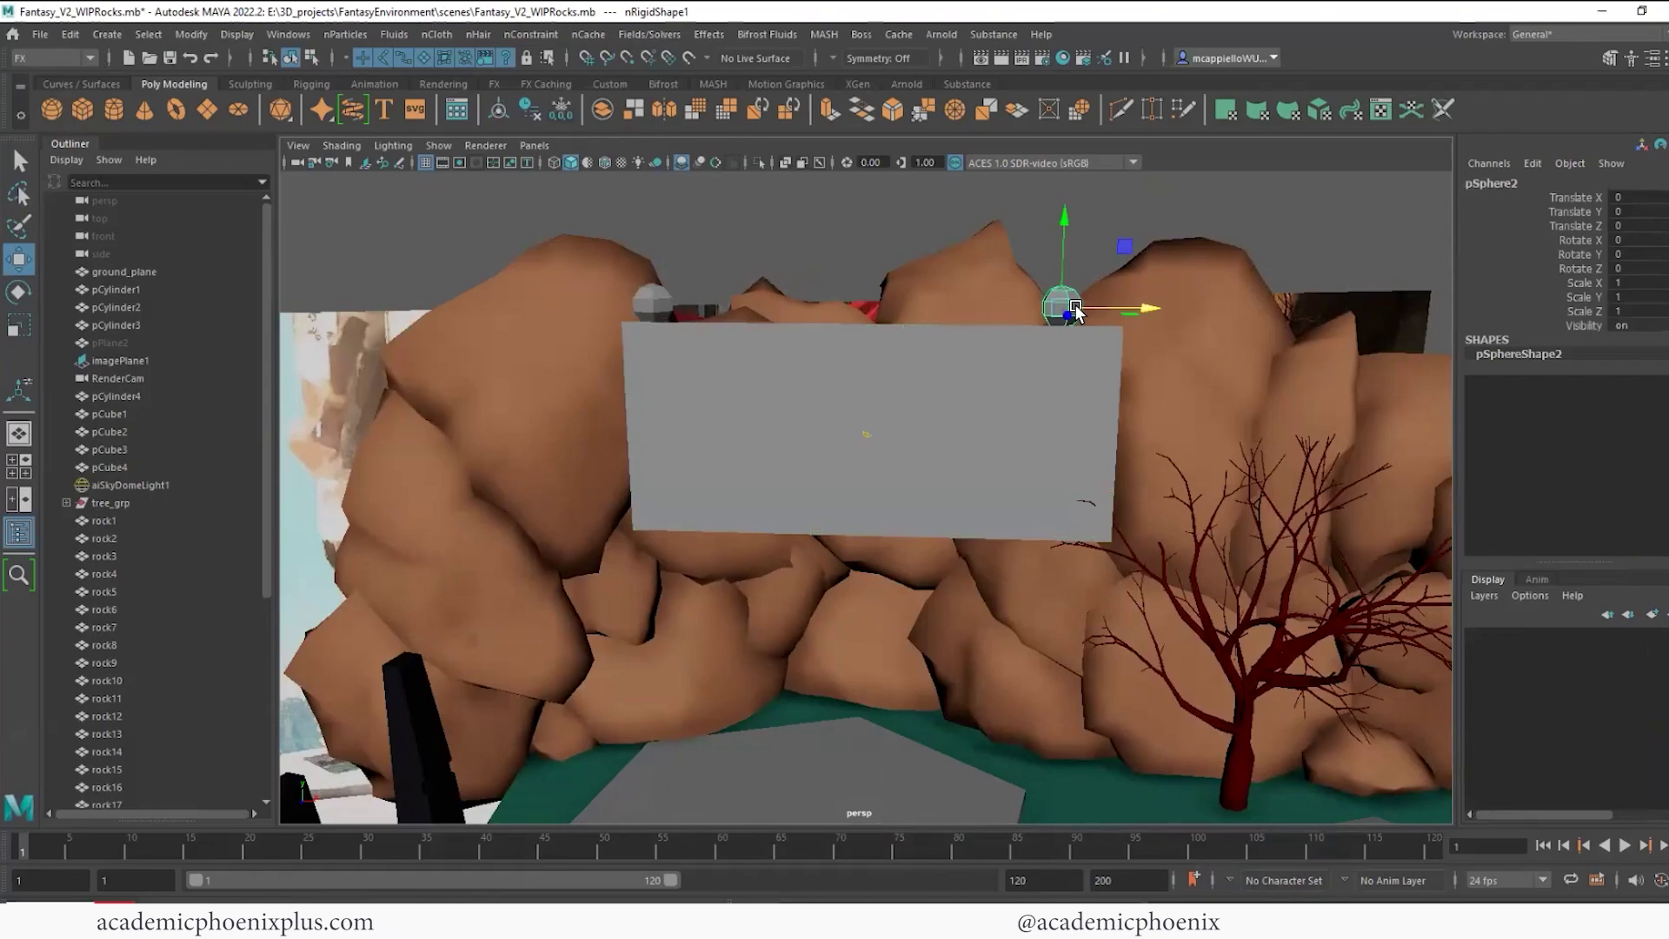
{"action": "left_click", "coordinate": [437, 34]}
{"action": "left_click", "coordinate": [469, 84]}
Attach the cloth's top-edge vertices at its upper-right corner to the nearby sphere with a Point to Surface constraint
{"action": "left_click_drag", "start_coordinate": [927, 339], "coordinate": [1156, 387], "text": "alt"}
{"action": "left_click", "coordinate": [1061, 363]}
{"action": "right_click_drag", "start_coordinate": [1146, 387], "coordinate": [1063, 389]}
{"action": "middle_click_drag", "start_coordinate": [991, 439], "coordinate": [835, 605], "text": "alt"}
{"action": "left_click_drag", "start_coordinate": [965, 507], "coordinate": [1000, 466], "text": "alt"}
{"action": "left_click_drag", "start_coordinate": [1051, 358], "coordinate": [1204, 398]}
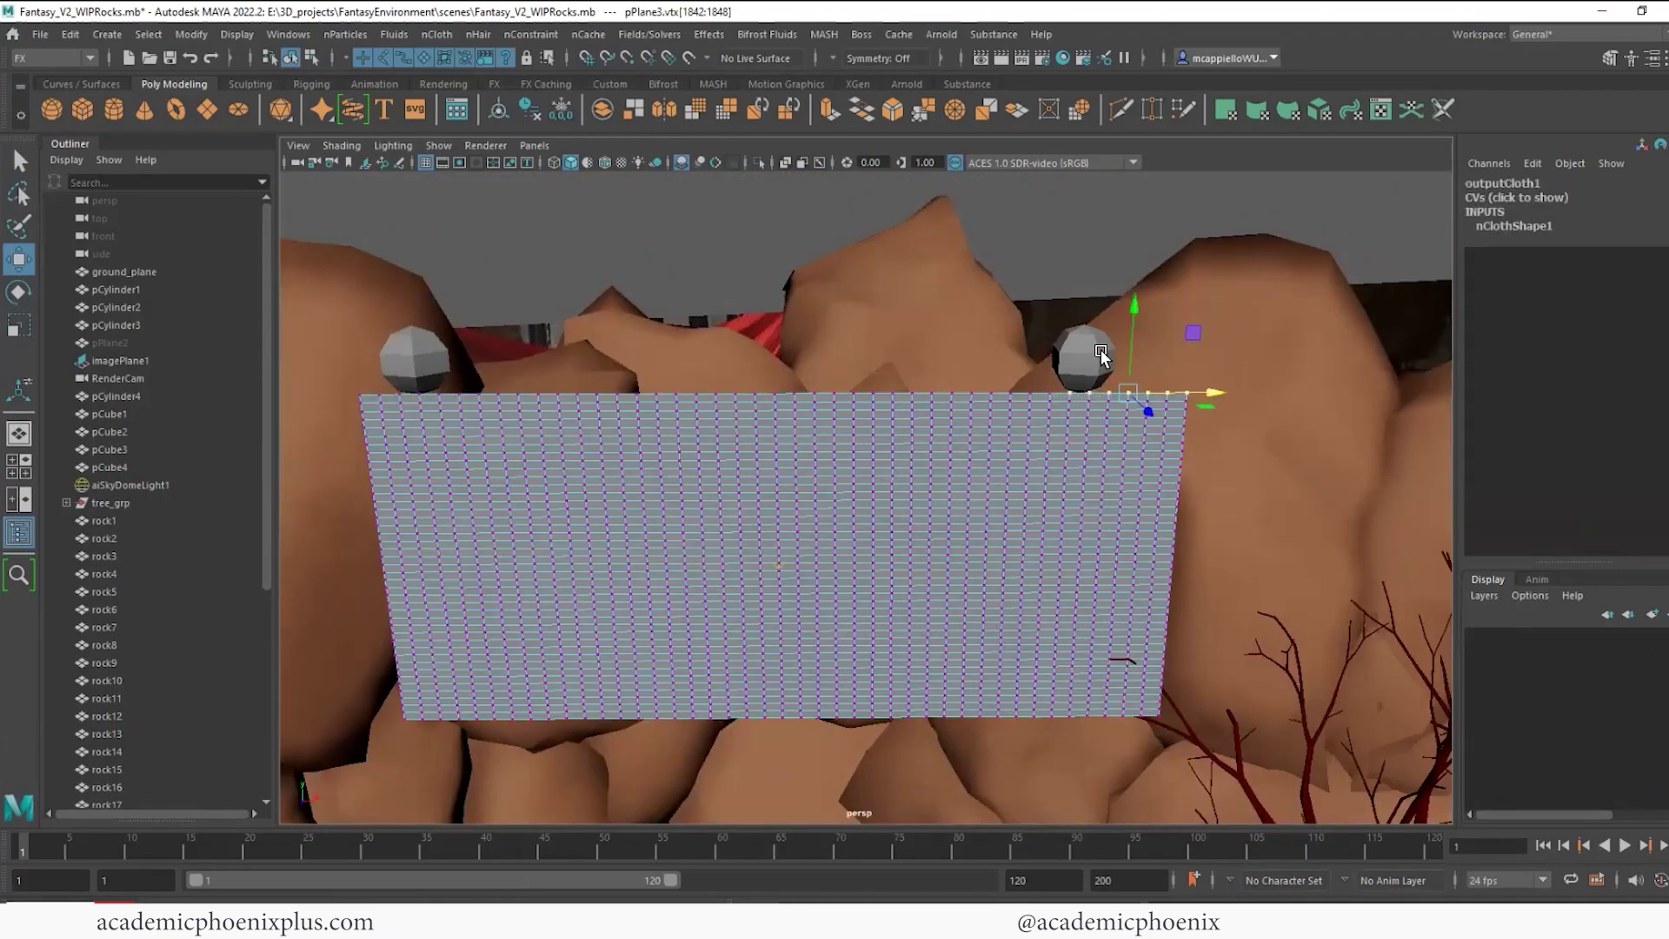
{"action": "left_click", "coordinate": [547, 35]}
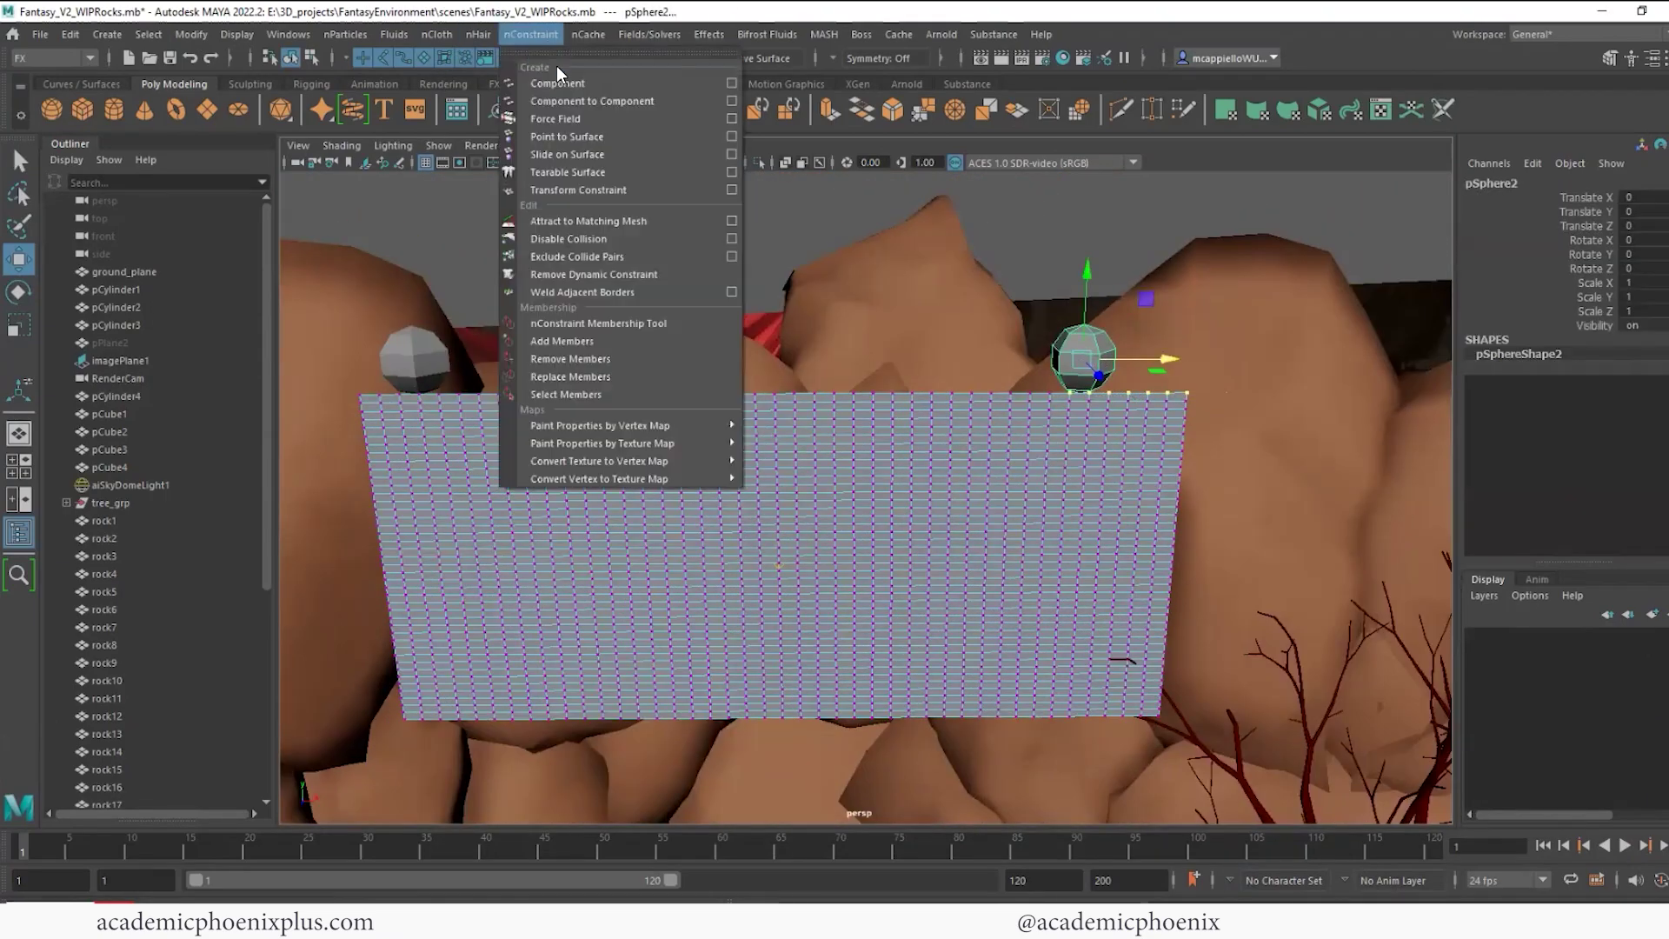
{"action": "left_click", "coordinate": [588, 139]}
Return the cloth to object selection and extend the timeline's playback end to frame 500
{"action": "left_click_drag", "start_coordinate": [557, 285], "coordinate": [613, 447], "text": "alt"}
{"action": "left_click", "coordinate": [613, 452]}
{"action": "right_click", "coordinate": [564, 398]}
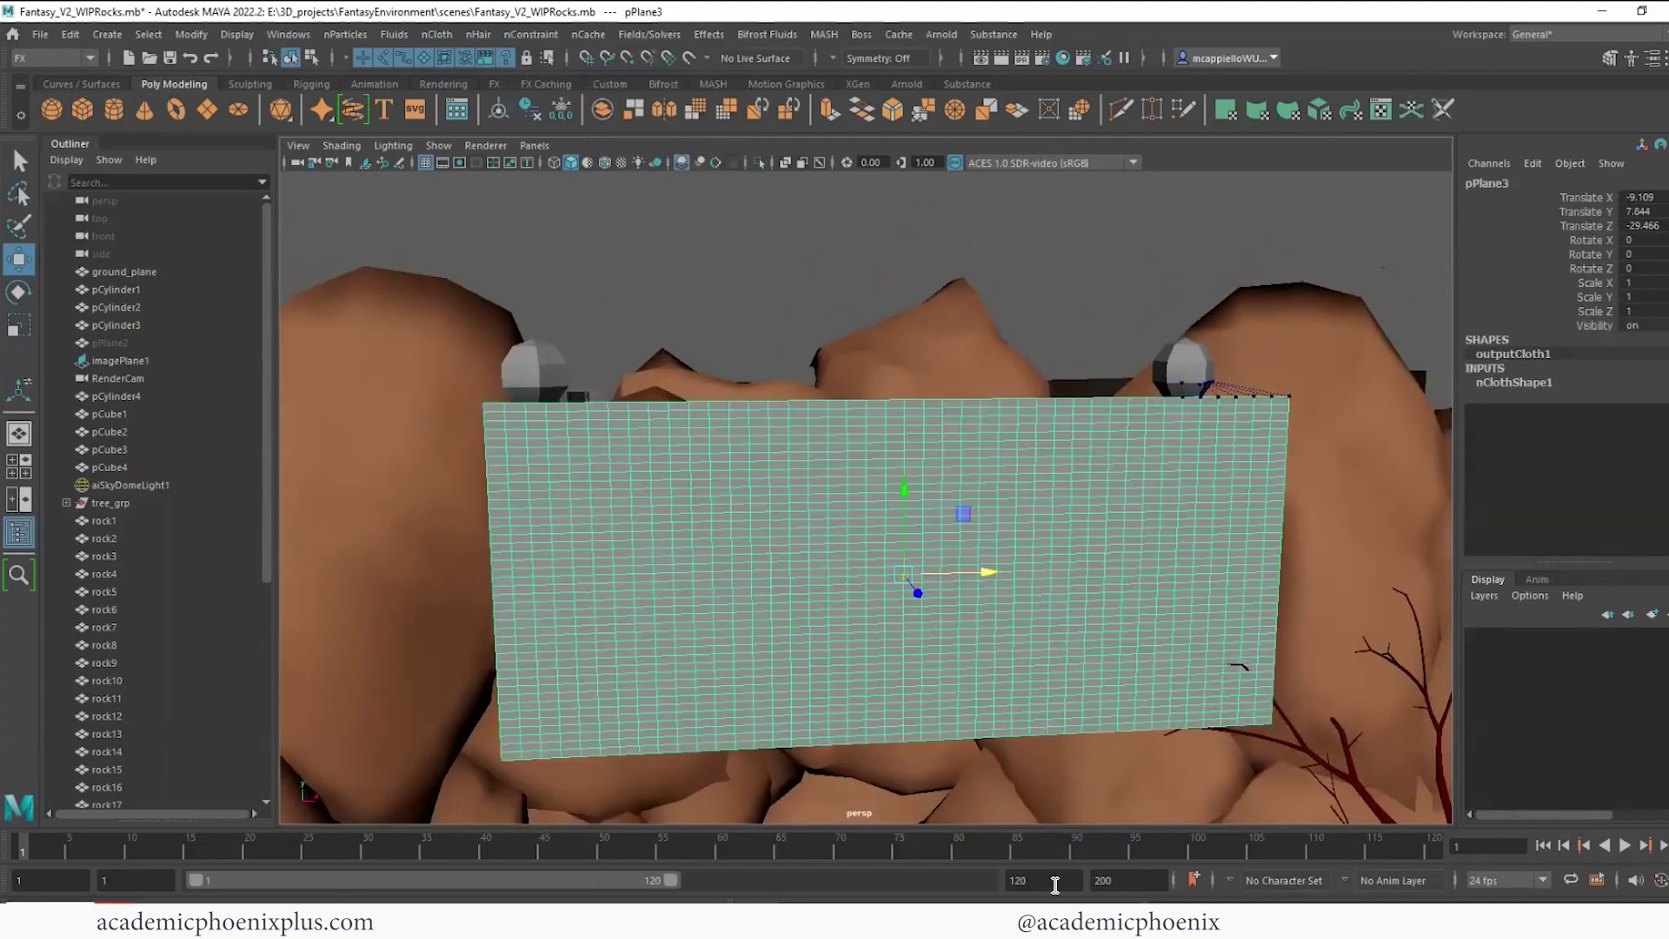
{"action": "type", "text": "500"}
{"action": "key", "text": "Return"}
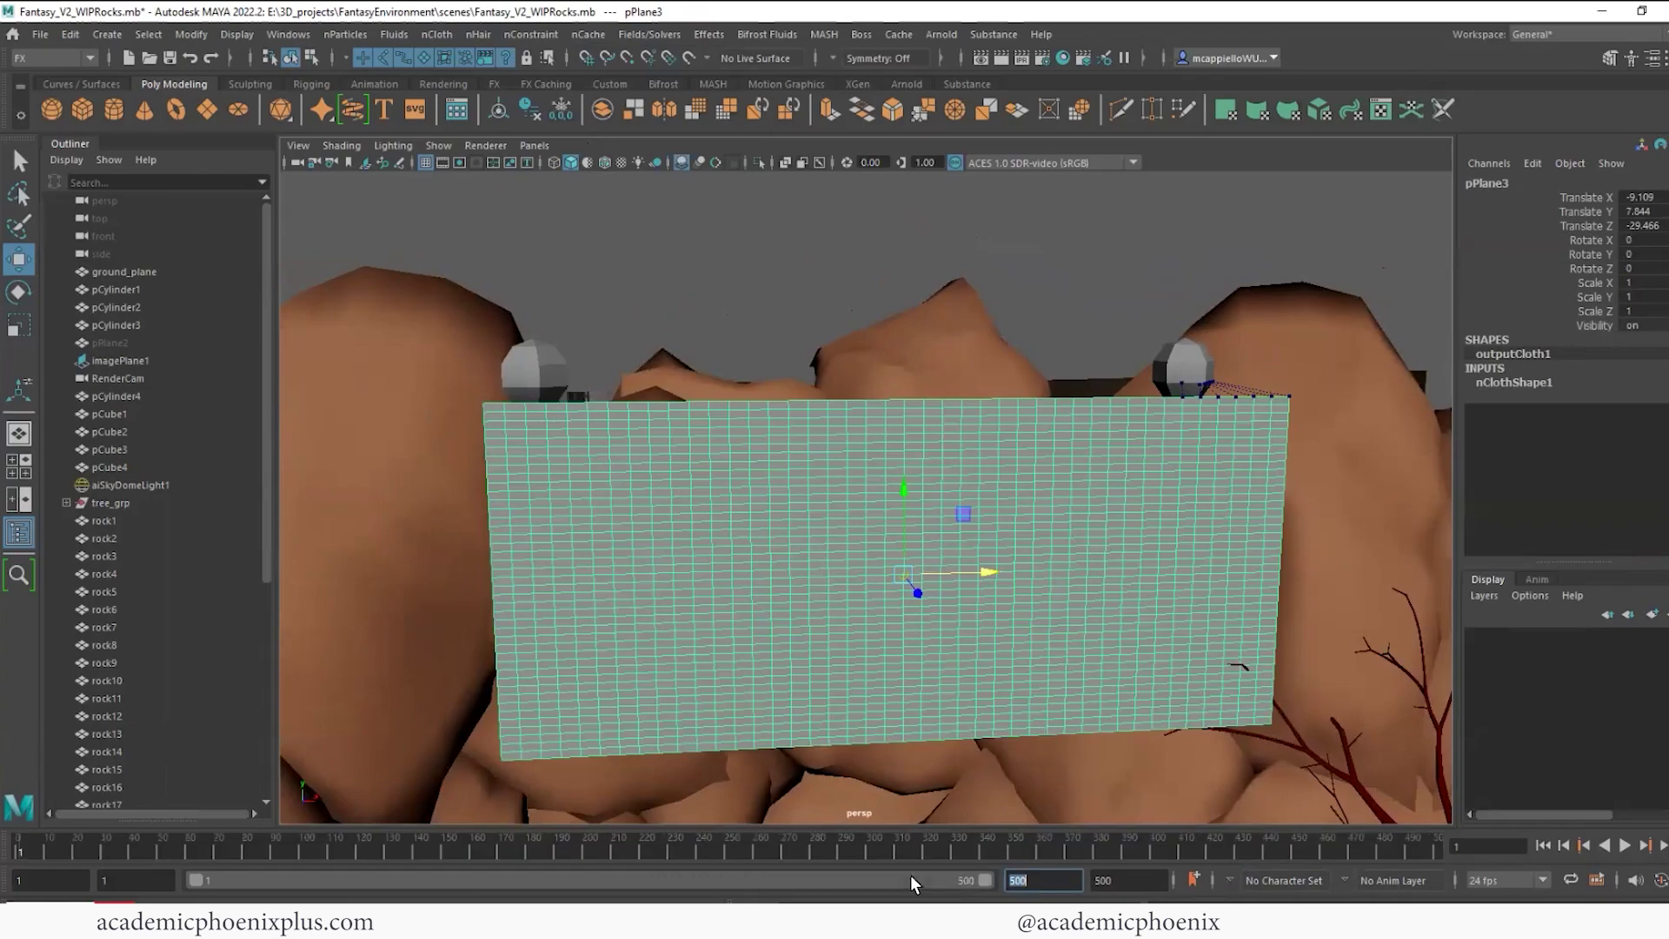
Play the simulation to check how the cloth hangs from one sphere, and return to the first frame
{"action": "key", "text": "alt+v"}
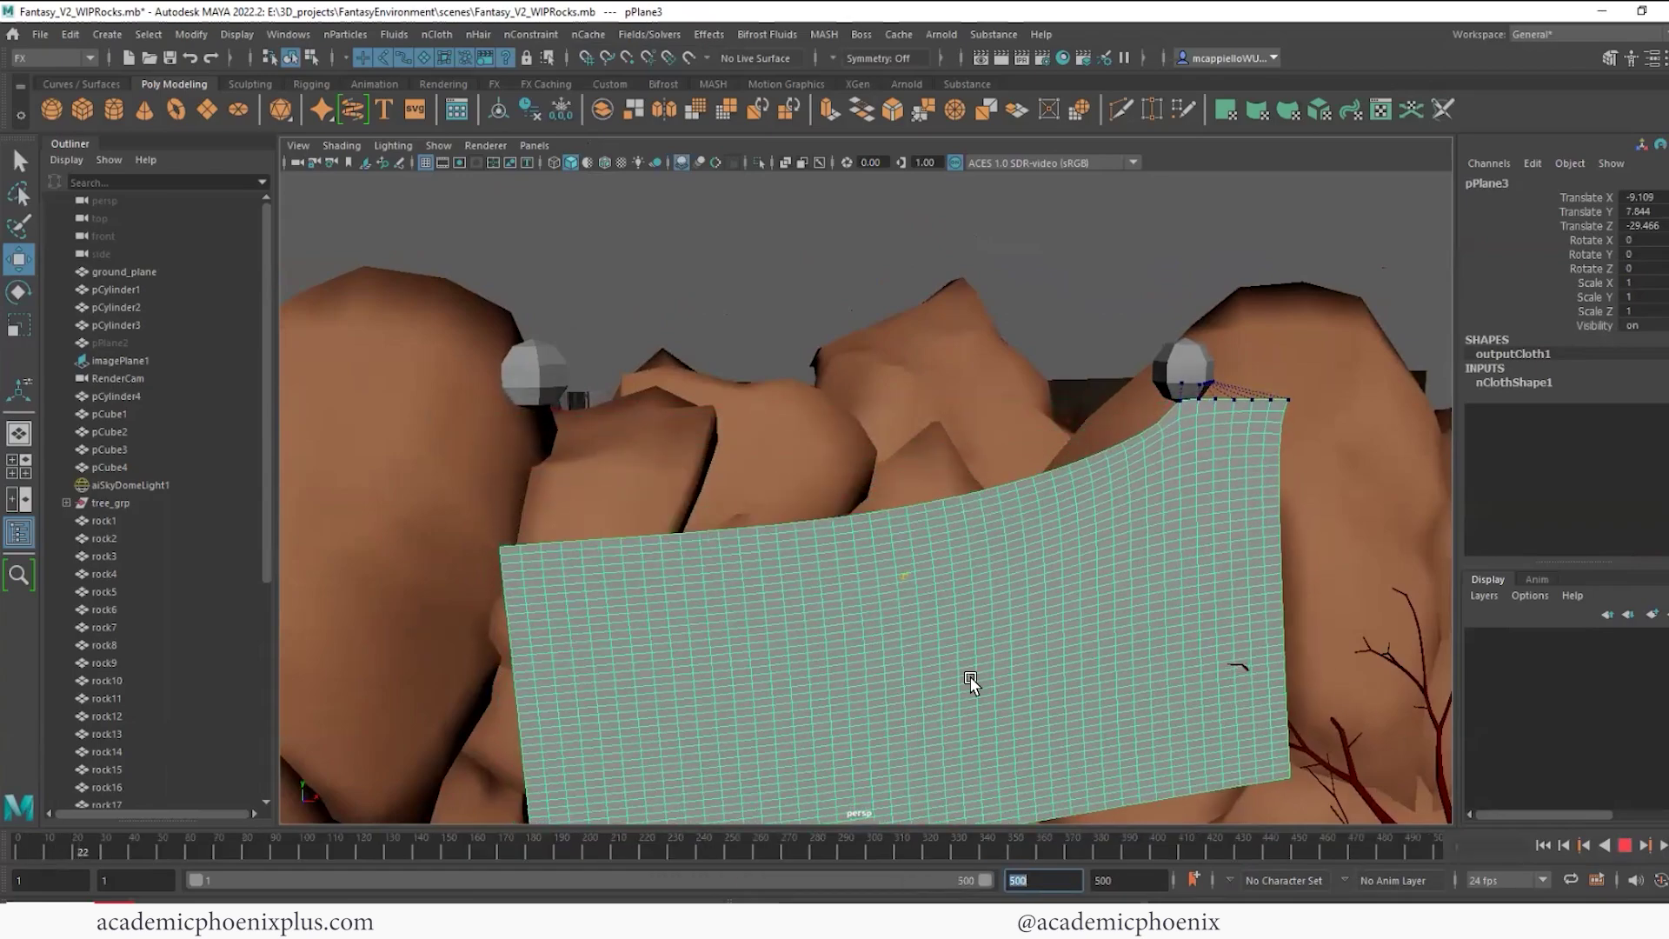
{"action": "right_click_drag", "start_coordinate": [1287, 765], "coordinate": [405, 587], "text": "alt"}
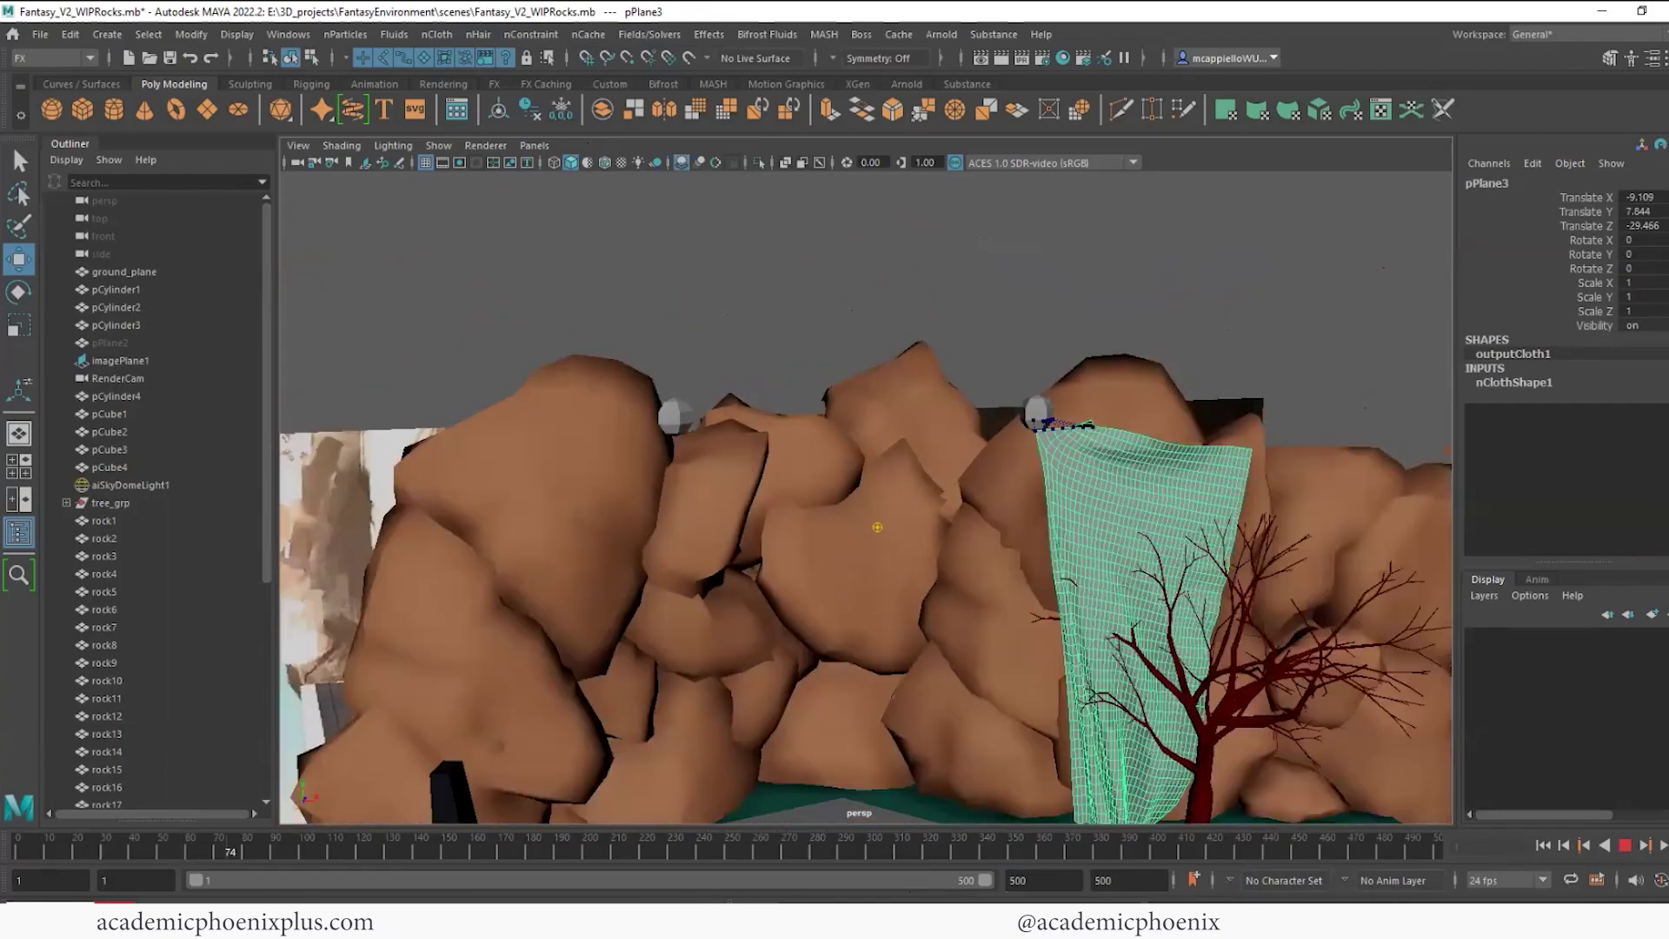
{"action": "middle_click_drag", "start_coordinate": [405, 587], "coordinate": [360, 473], "text": "alt"}
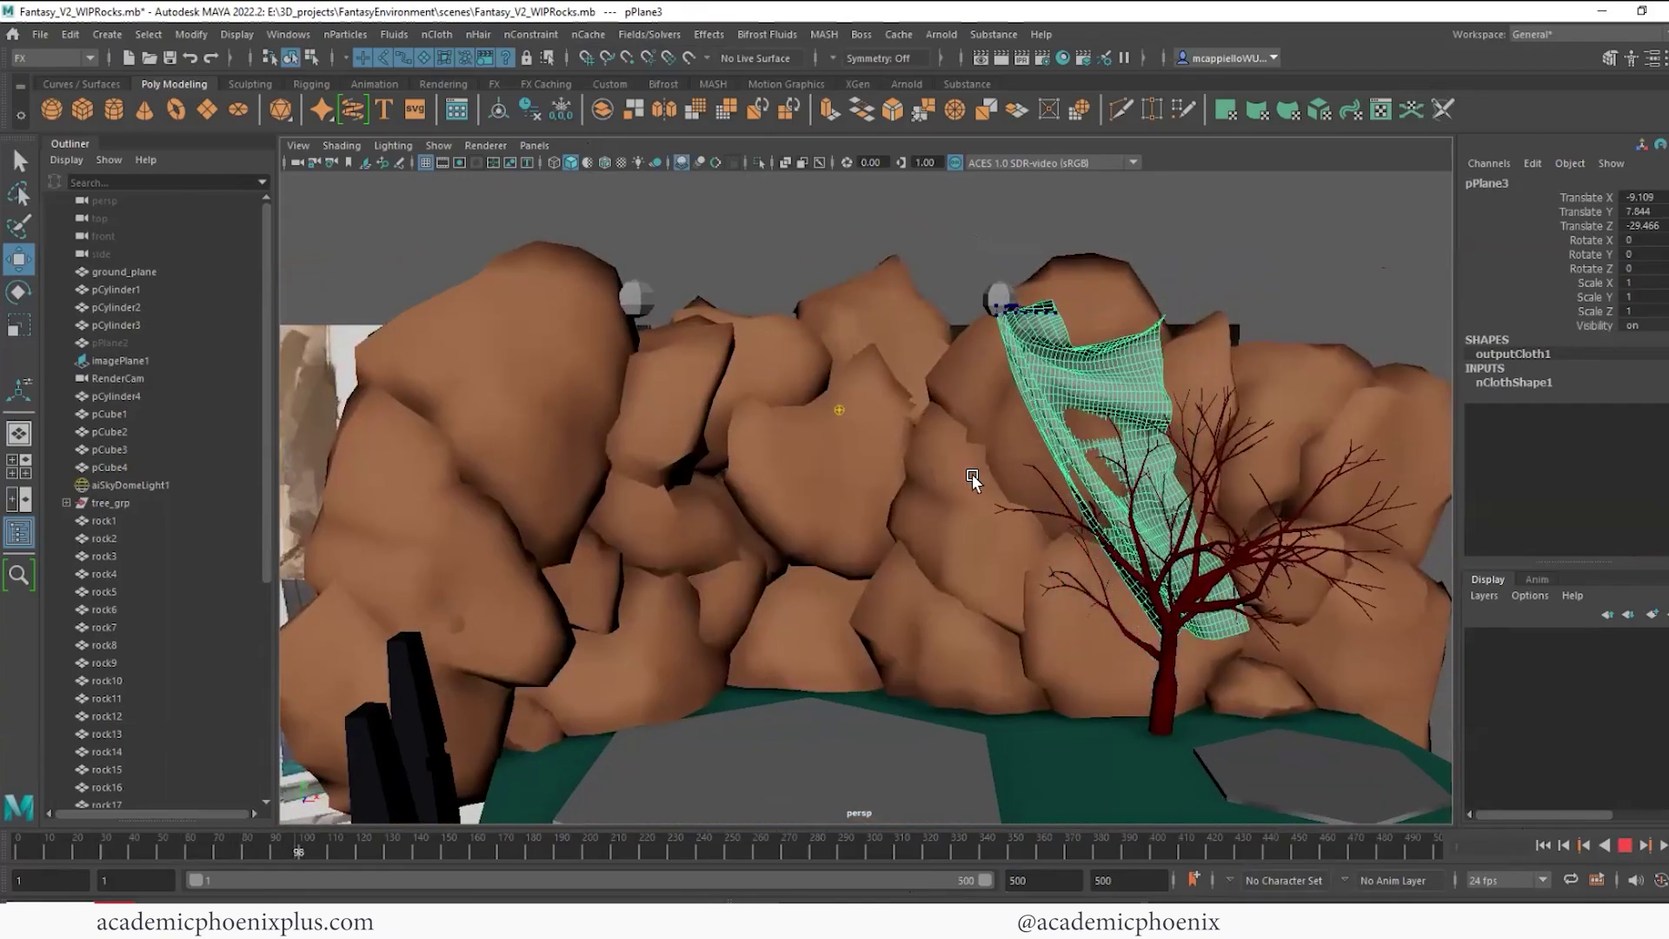
{"action": "key", "text": "alt+v"}
{"action": "key", "text": "alt+shift+v"}
Attach the cloth's top-edge vertices at its upper-left corner to the nearby sphere with a Point to Surface constraint
{"action": "right_click_drag", "start_coordinate": [973, 477], "coordinate": [861, 440], "text": "alt"}
{"action": "middle_click_drag", "start_coordinate": [860, 440], "coordinate": [1171, 599], "text": "alt"}
{"action": "left_click_drag", "start_coordinate": [956, 539], "coordinate": [797, 418]}
{"action": "middle_click_drag", "start_coordinate": [797, 415], "coordinate": [799, 448], "text": "alt"}
{"action": "left_click", "coordinate": [724, 399]}
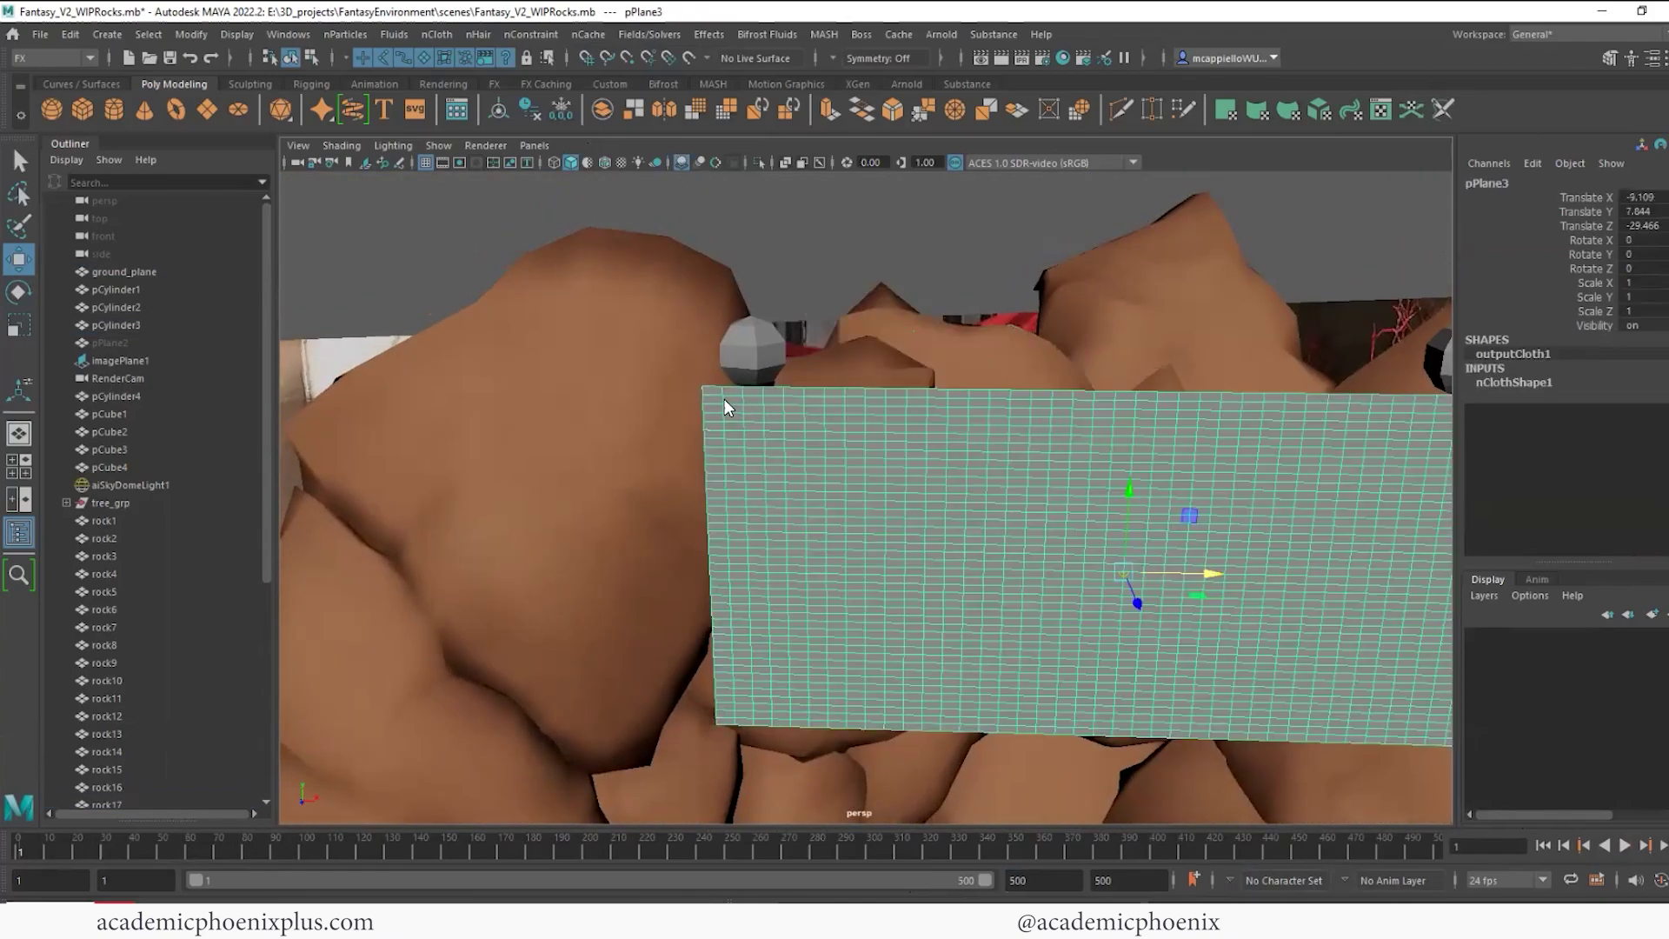
{"action": "right_click_drag", "start_coordinate": [722, 399], "coordinate": [687, 335]}
{"action": "left_click_drag", "start_coordinate": [687, 338], "coordinate": [827, 367]}
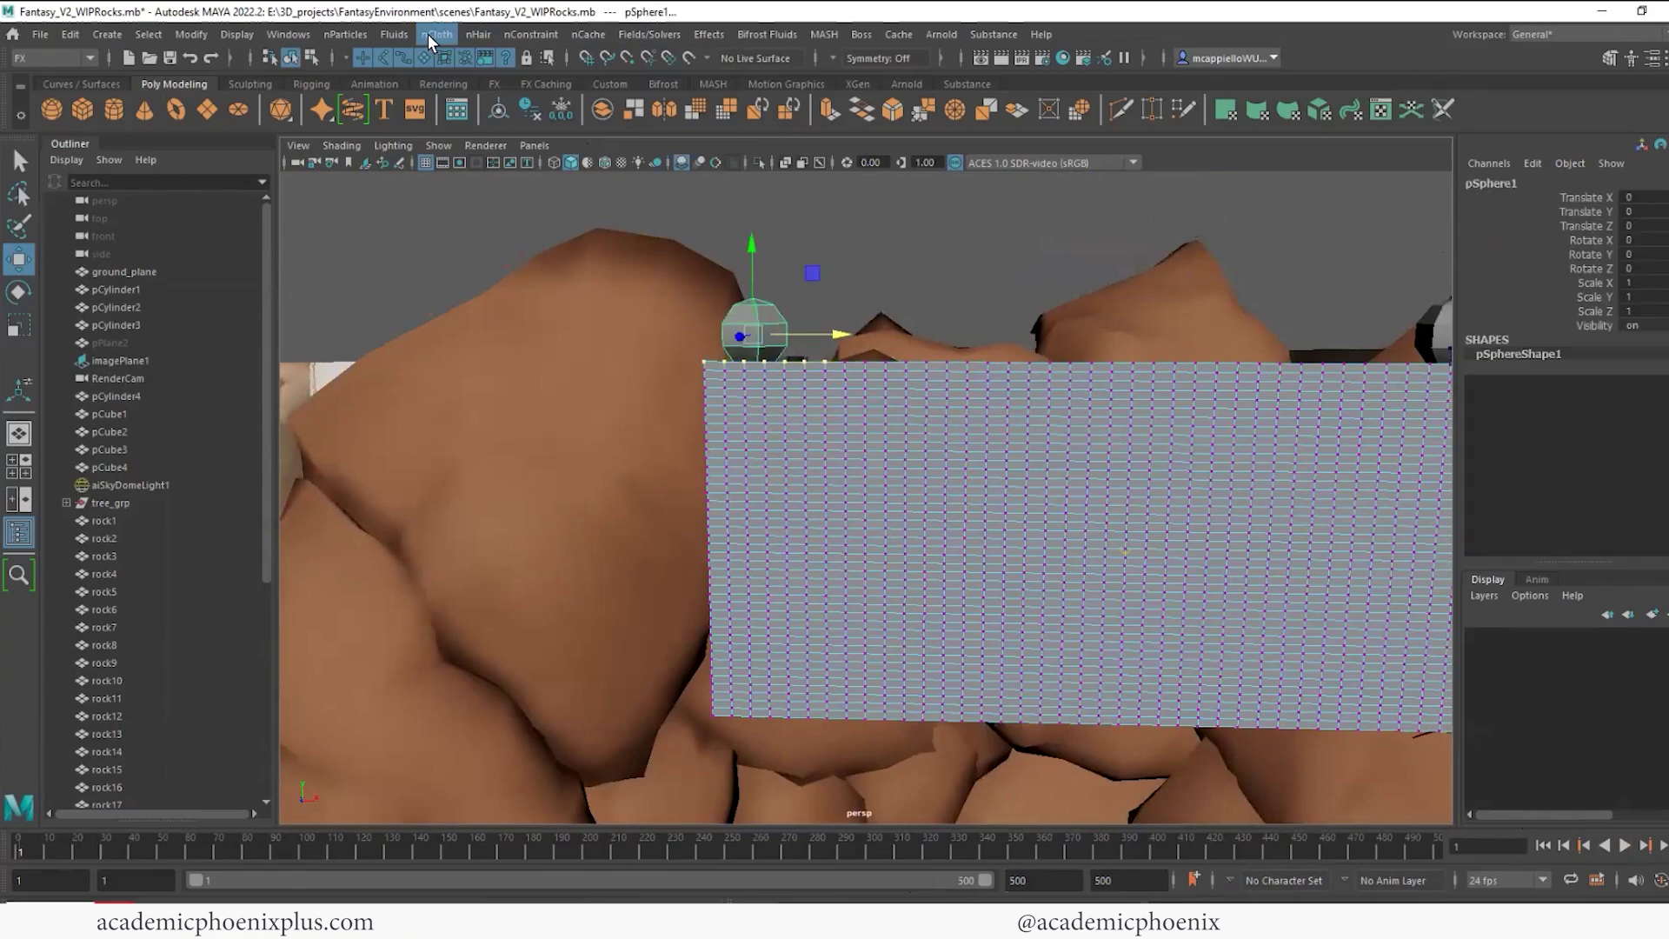
{"action": "left_click", "coordinate": [526, 33]}
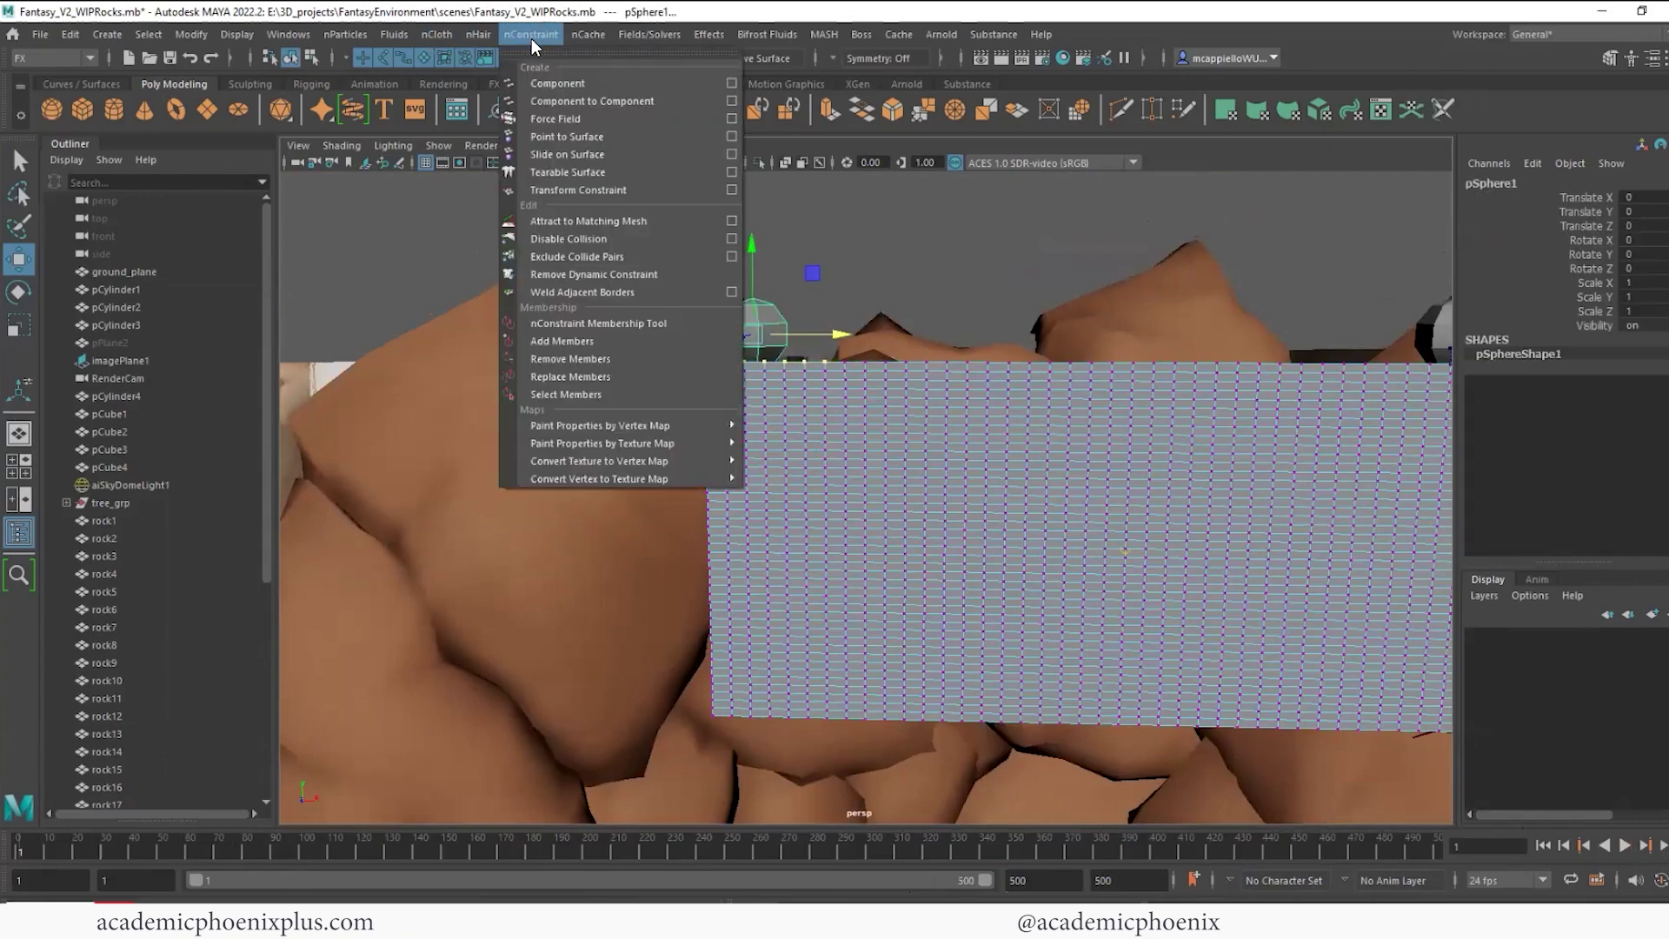
{"action": "left_click", "coordinate": [598, 134]}
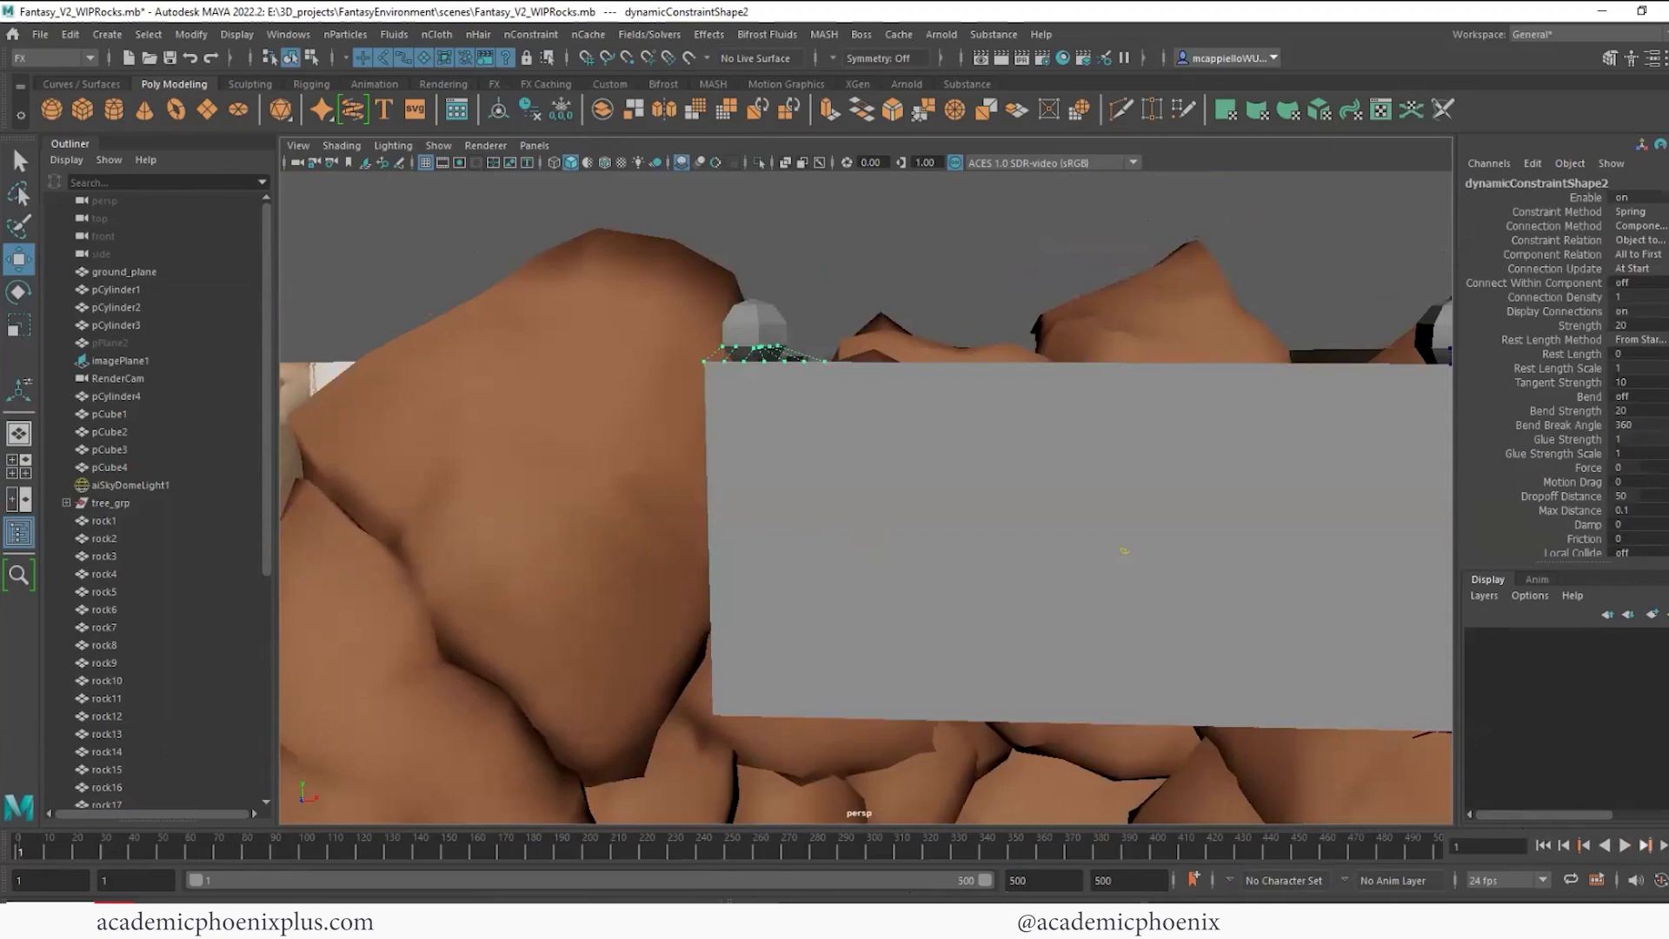
Play the simulation to check how the cloth hangs from both spheres, stop it, and inspect the cloth from an angle
{"action": "left_click", "coordinate": [1626, 845]}
{"action": "scroll", "coordinate": [872, 600], "scroll_direction": "down", "scroll_amount": 5}
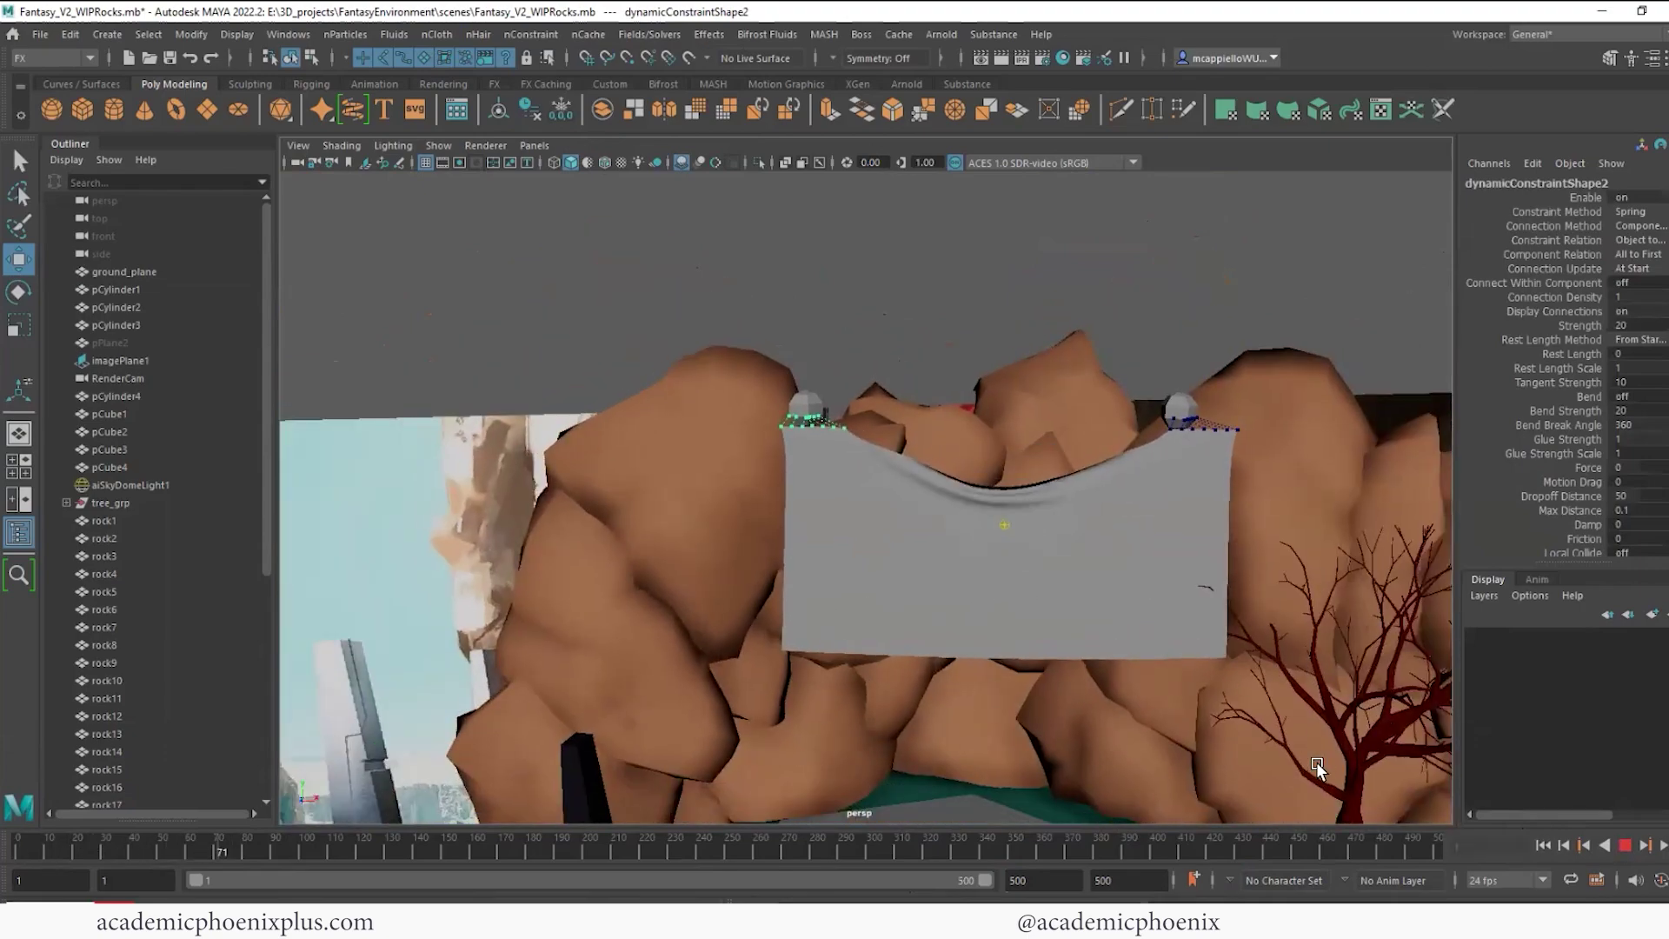
{"action": "key", "text": "Escape"}
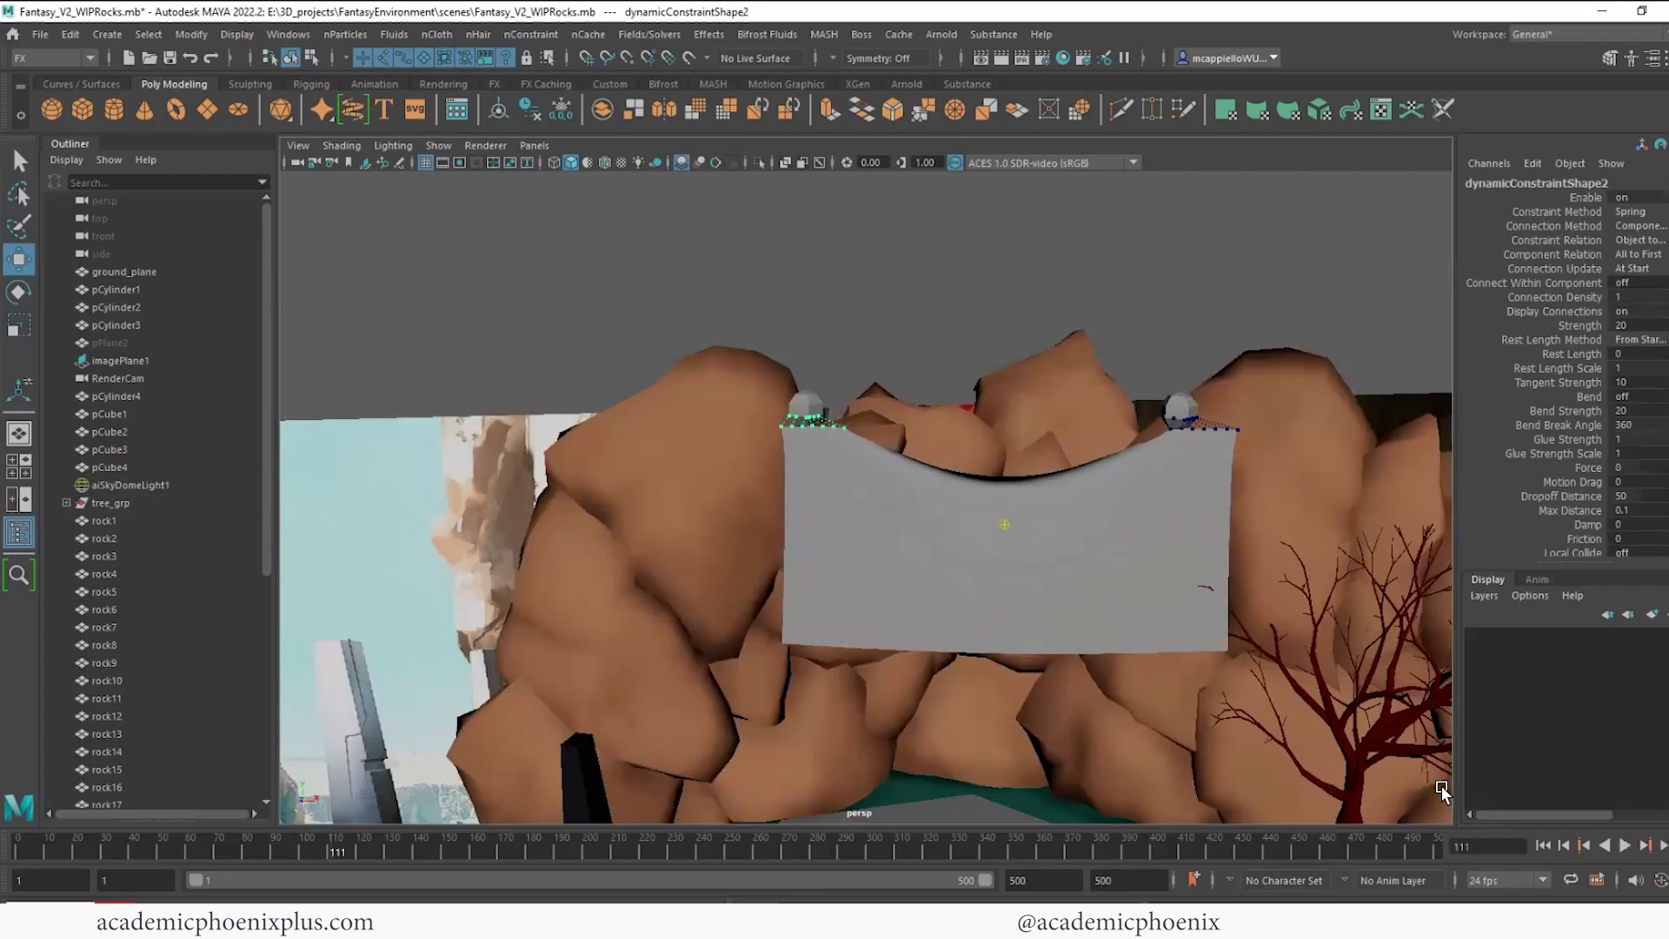
{"action": "left_click_drag", "start_coordinate": [930, 581], "coordinate": [1068, 623], "text": "alt"}
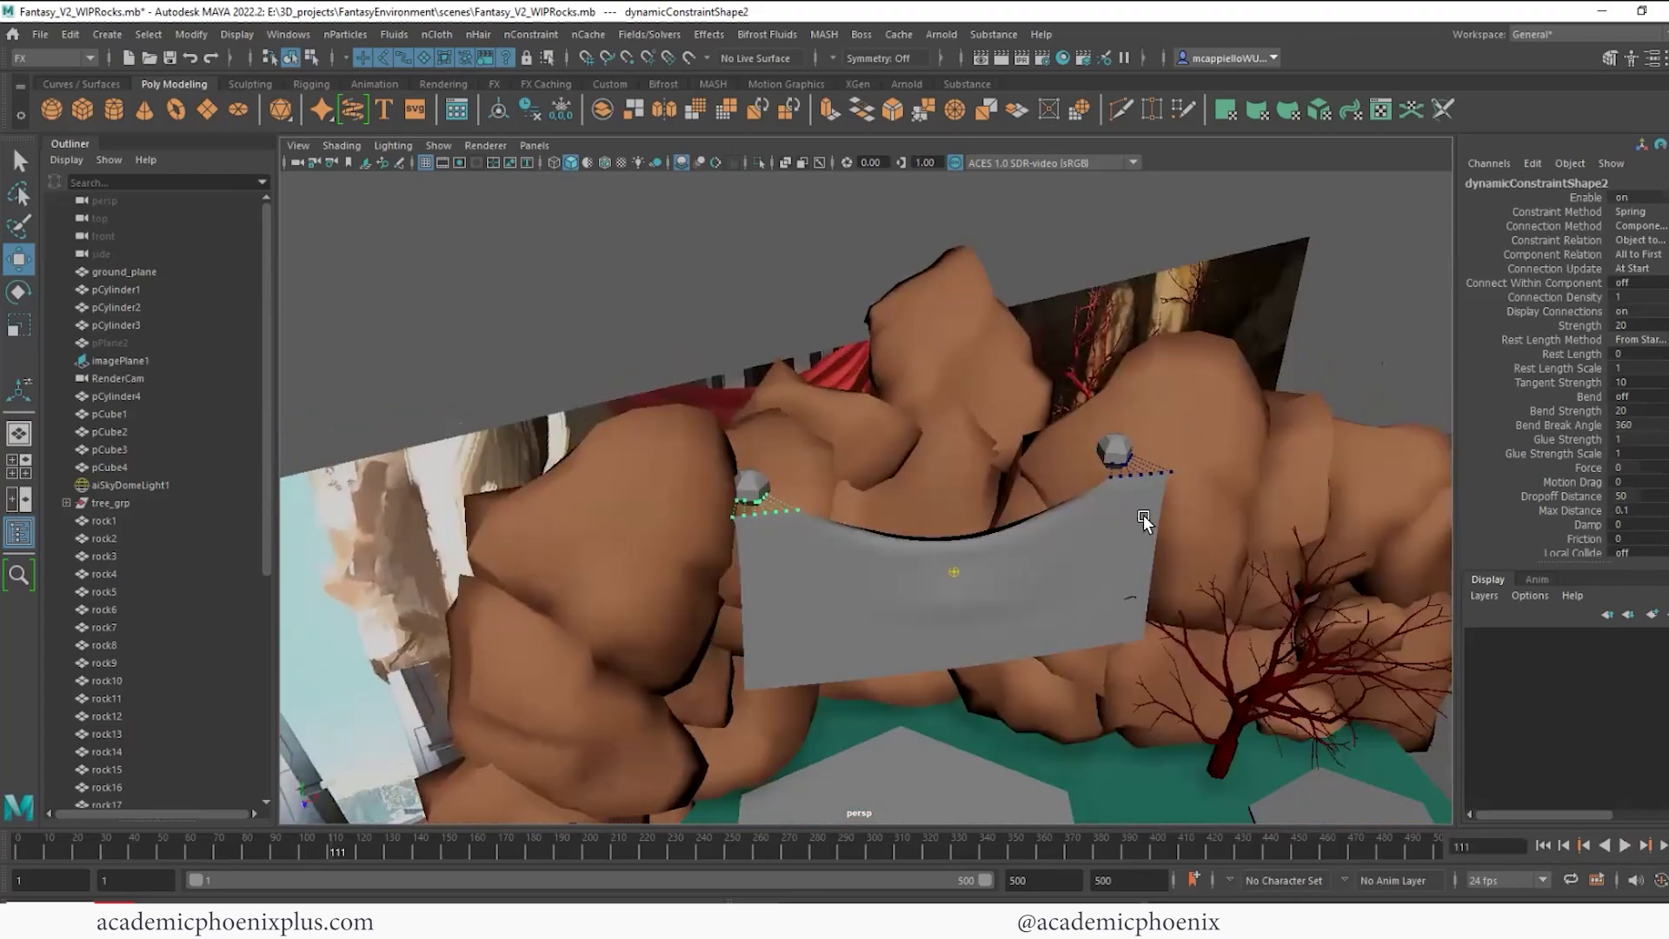
Animate the sphere at the cloth's upper-right corner inward, keying its start near frame 10 and moving it to Translate X about -2.594 at frame 31
{"action": "left_click", "coordinate": [1115, 452]}
{"action": "left_click_drag", "start_coordinate": [1193, 565], "coordinate": [1240, 504], "text": "alt"}
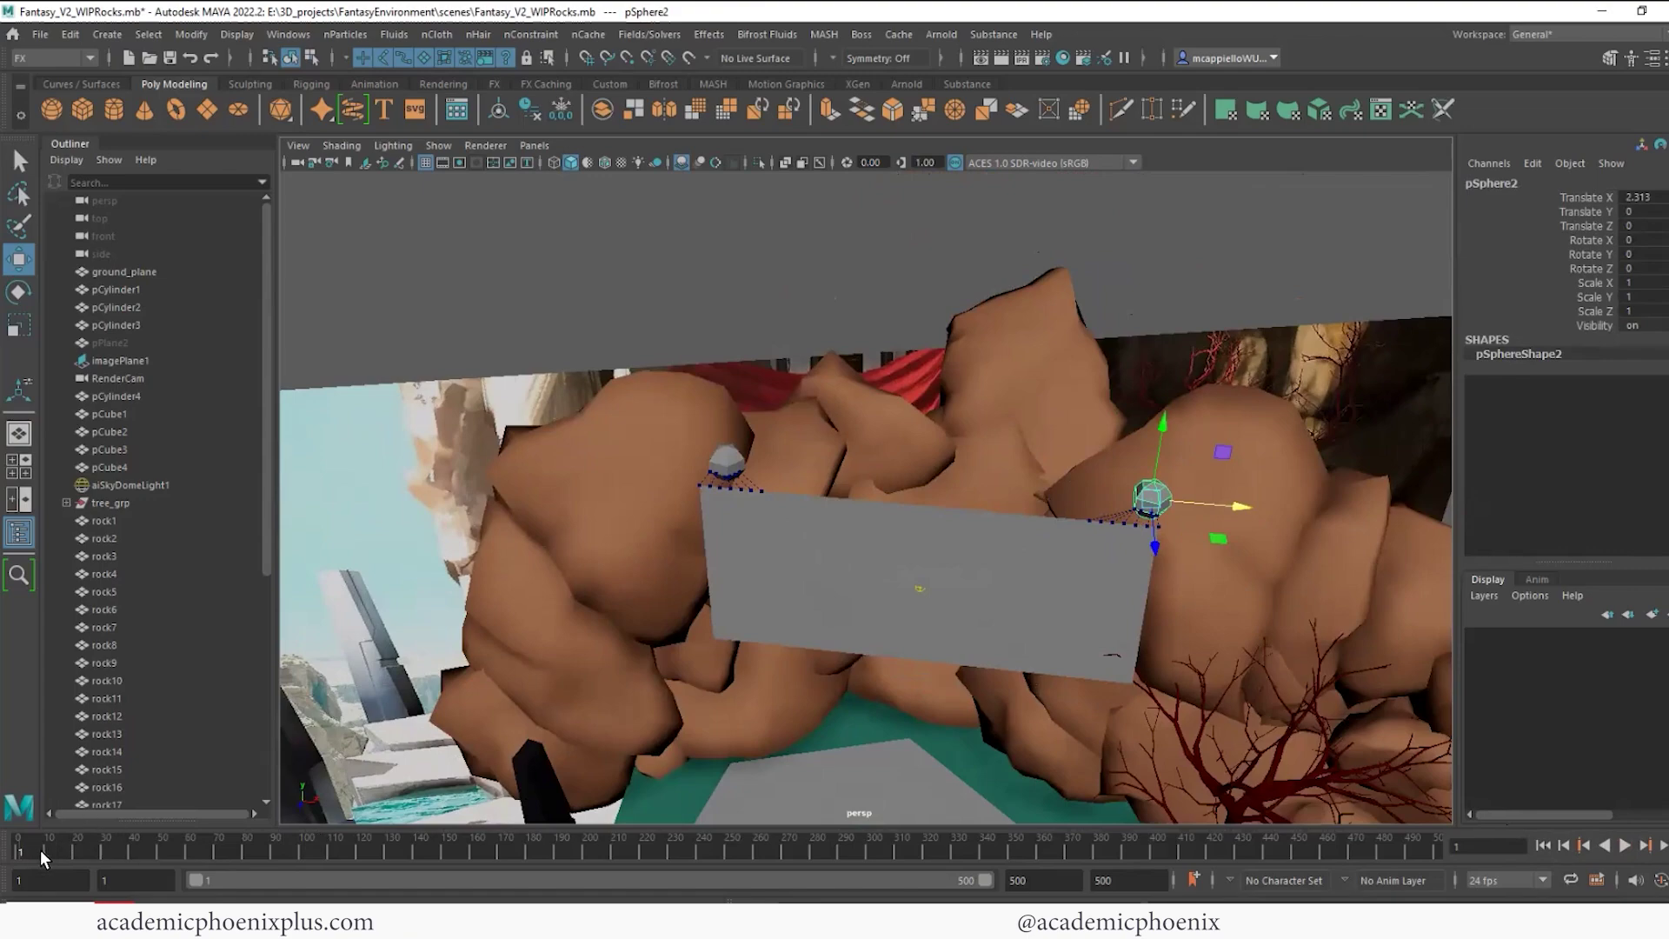
{"action": "key", "text": "alt+v"}
{"action": "key", "text": "s"}
{"action": "left_click", "coordinate": [107, 847]}
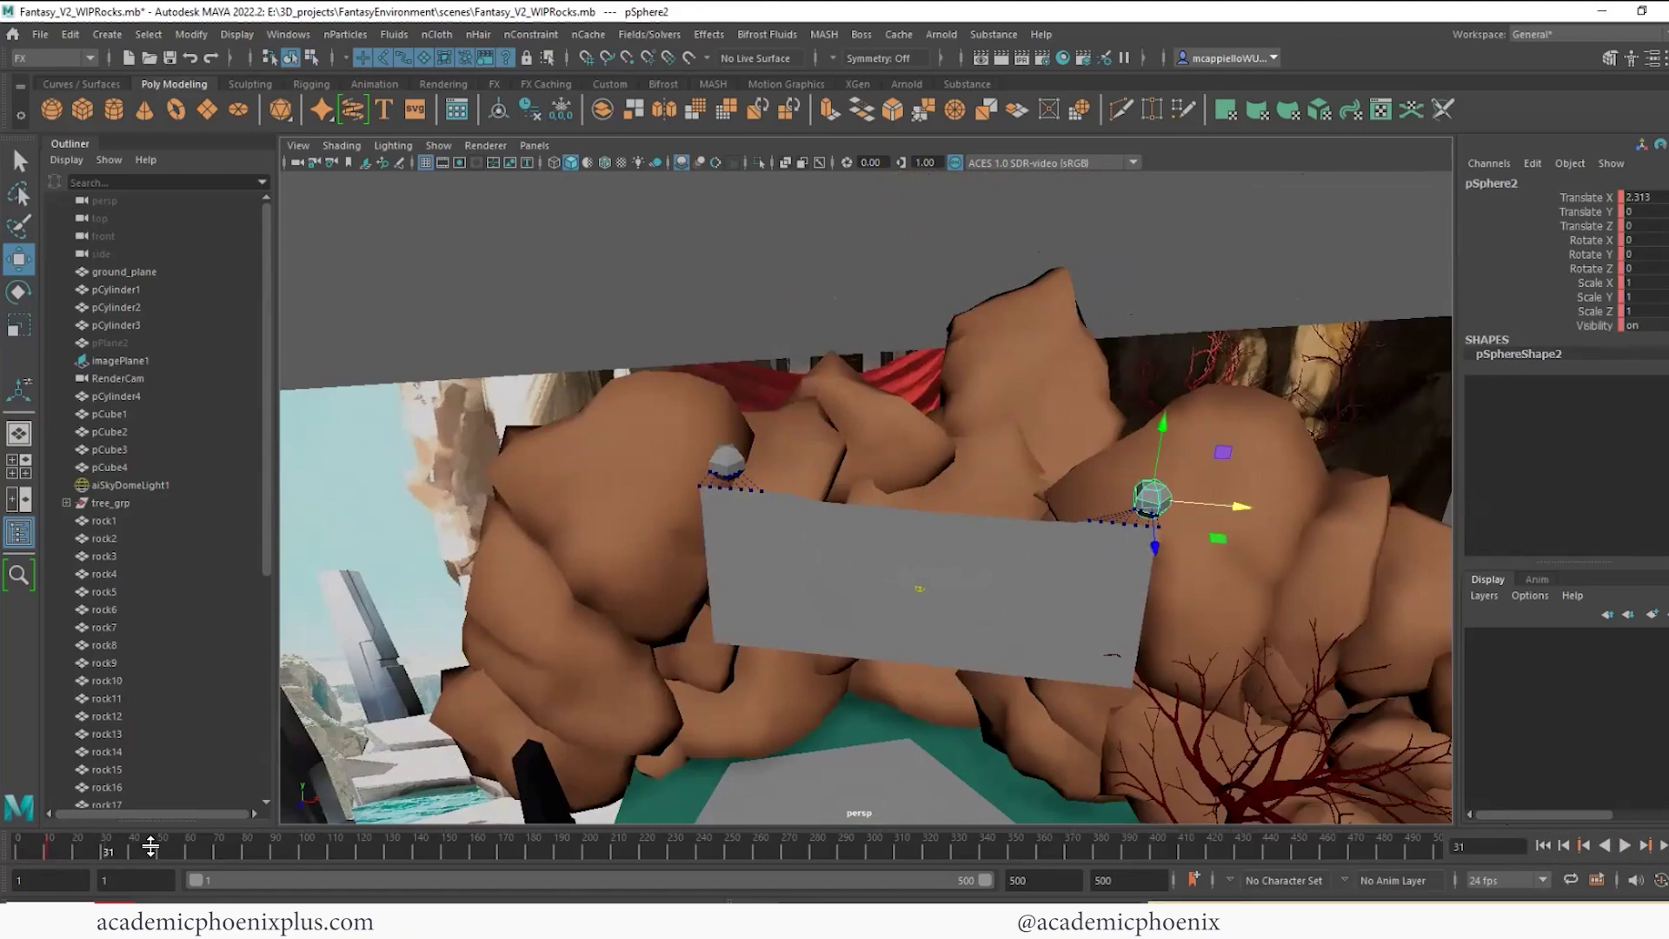
{"action": "middle_click_drag", "start_coordinate": [1271, 544], "coordinate": [1171, 542]}
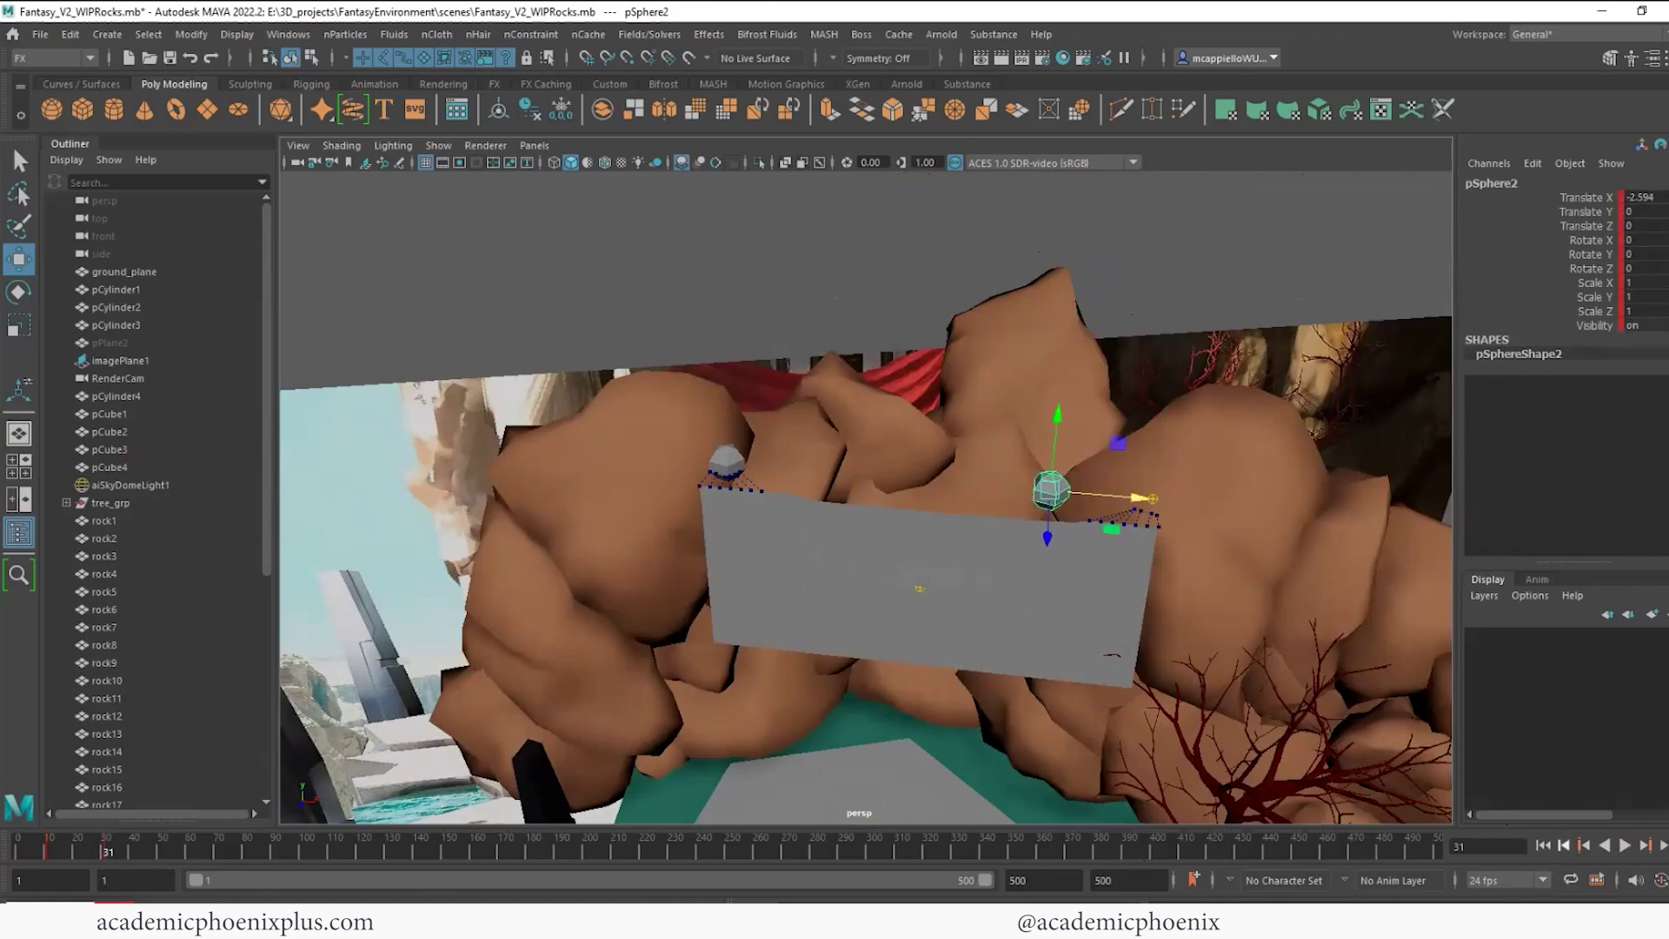
Play the simulation to check the cloth's sag with the animated sphere, and compare it with the reference picture in Photos
{"action": "key", "text": "alt+v"}
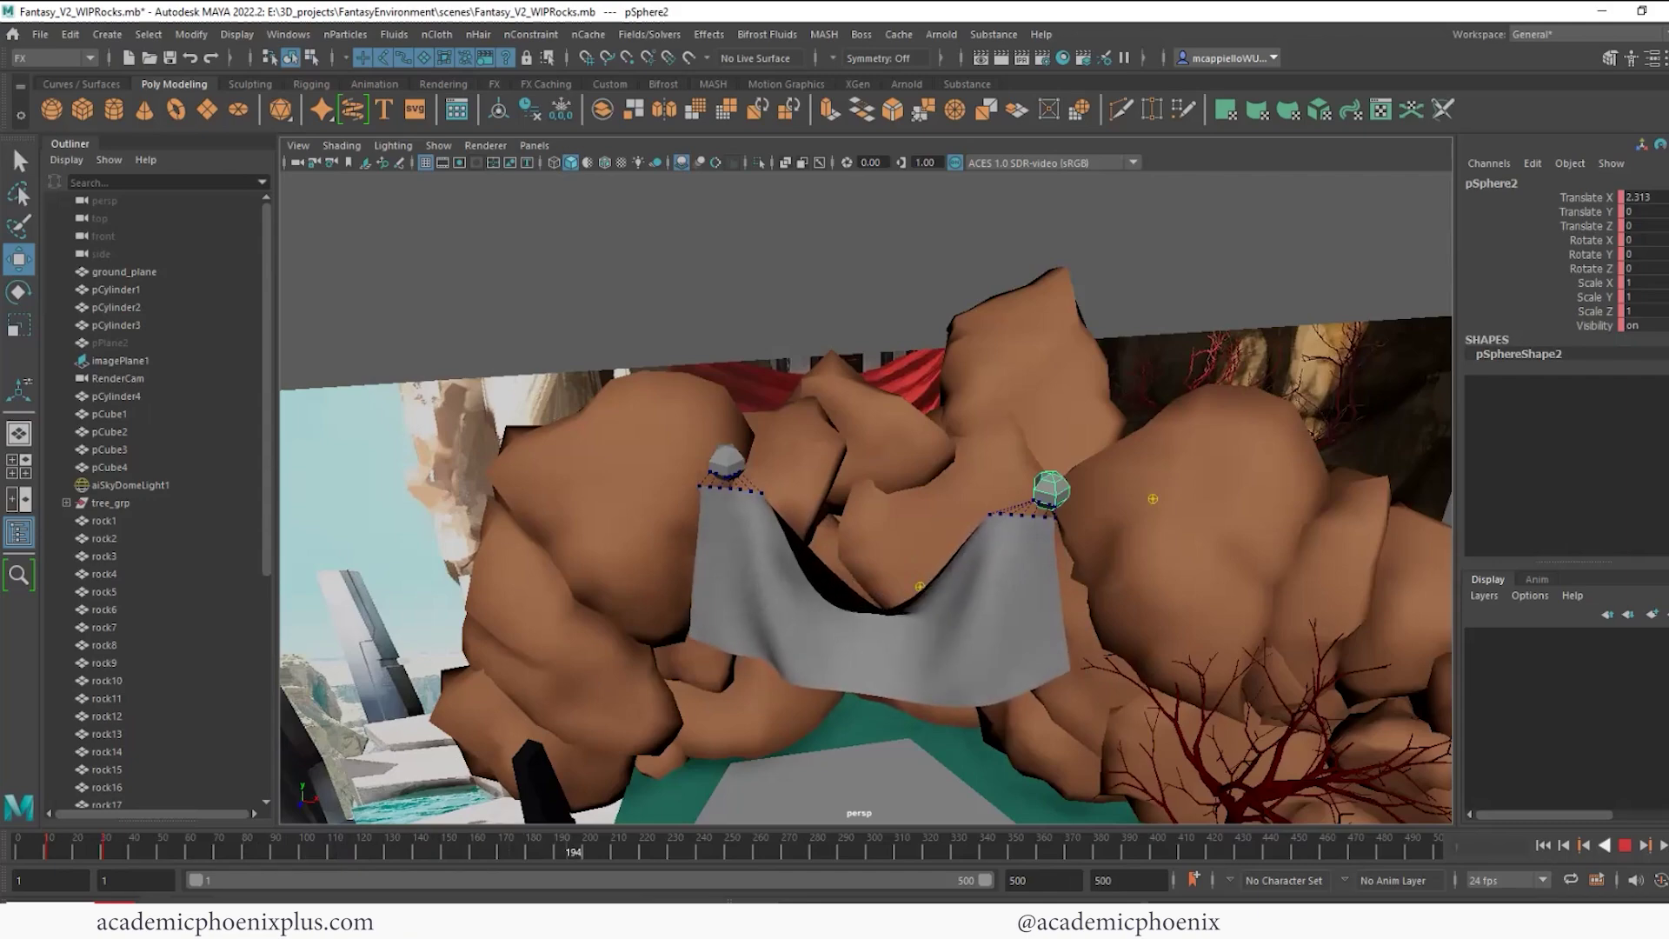
{"action": "key", "text": "Escape"}
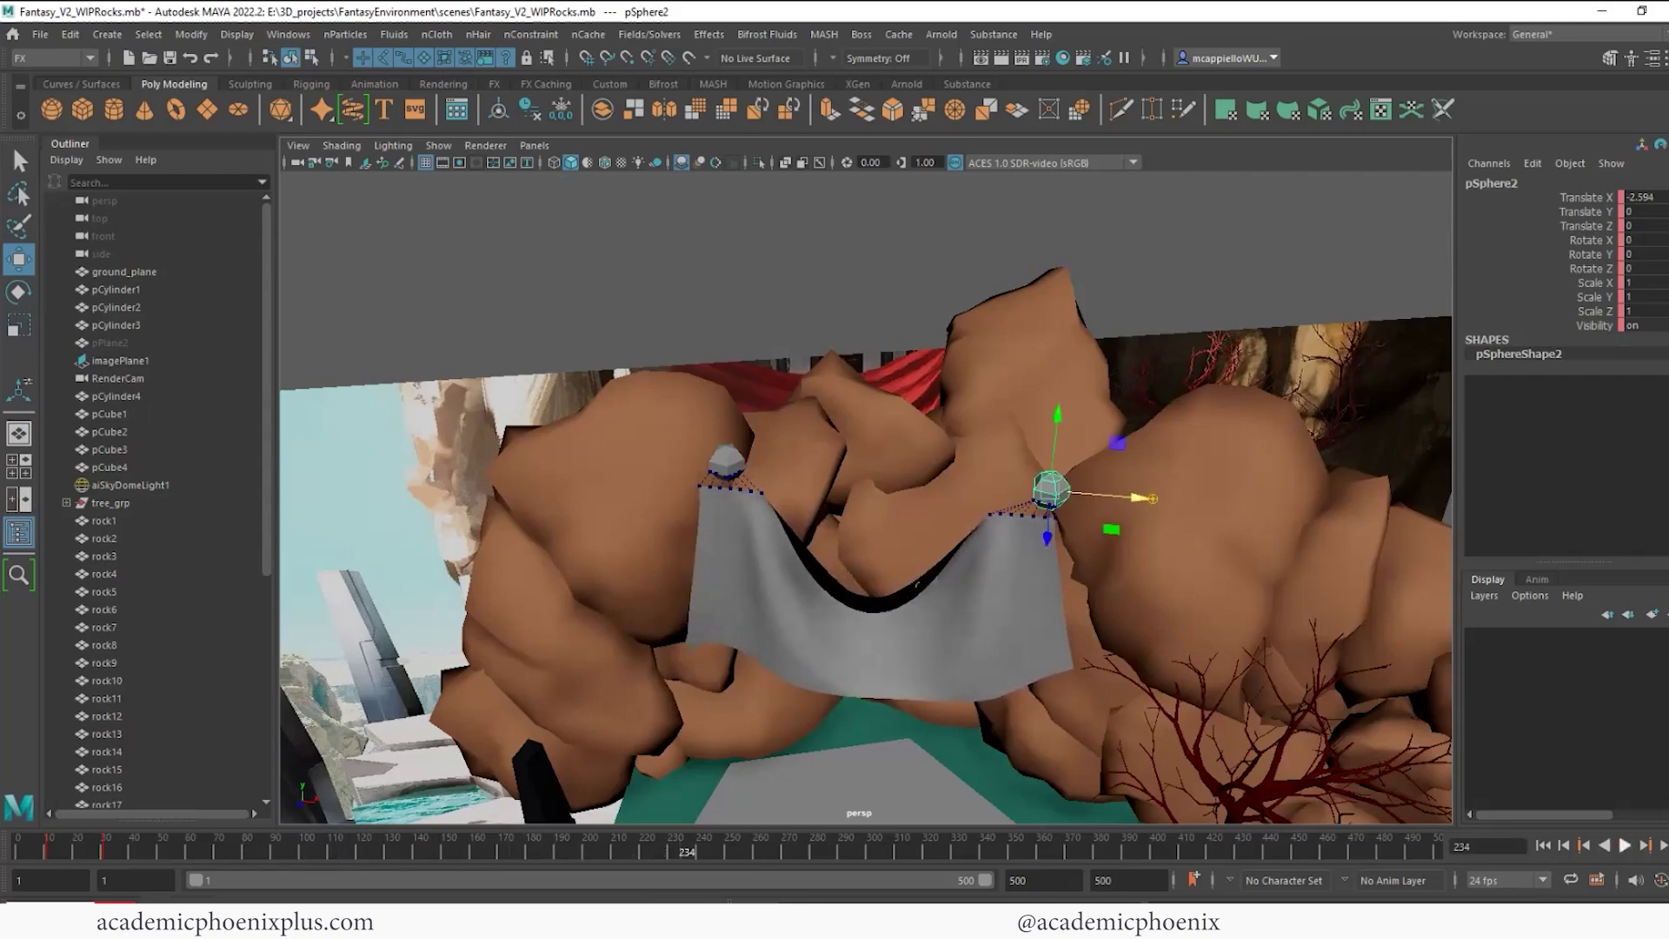
{"action": "left_click_drag", "start_coordinate": [972, 604], "coordinate": [946, 221], "text": "alt"}
{"action": "key", "text": "alt+Tab"}
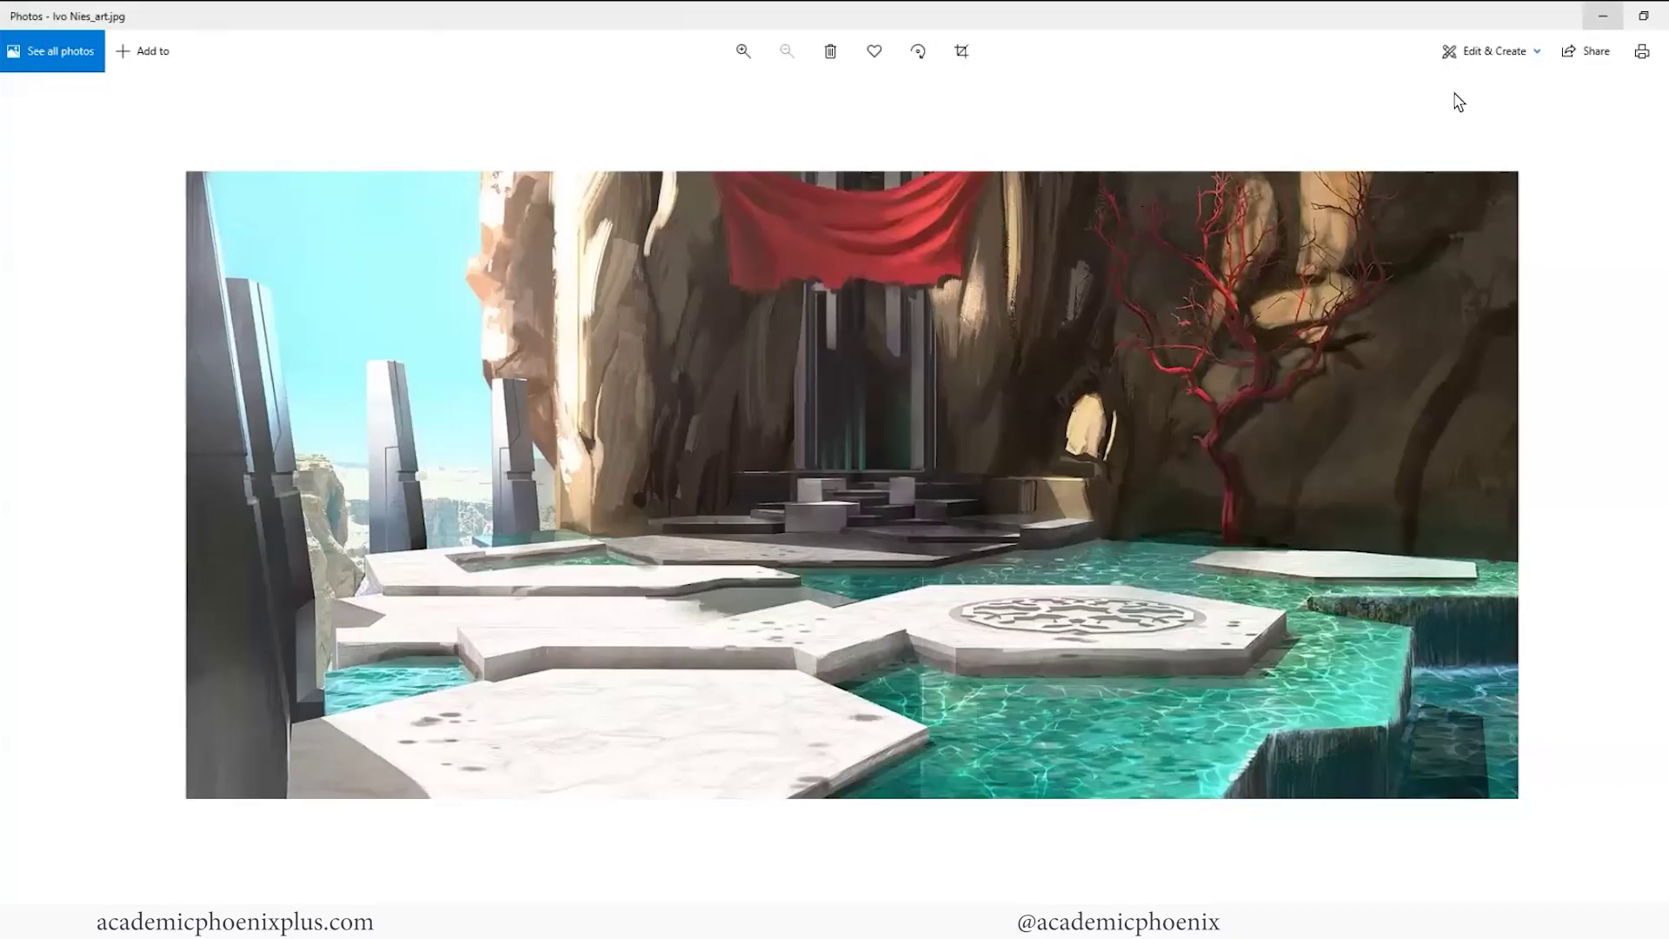
{"action": "key", "text": "alt+Tab"}
{"action": "left_click_drag", "start_coordinate": [1421, 786], "coordinate": [1000, 622], "text": "alt"}
Reduce the animated sphere's inward movement by repositioning it to Translate X about -0.299 at its frame 31 key
{"action": "left_click", "coordinate": [1037, 600]}
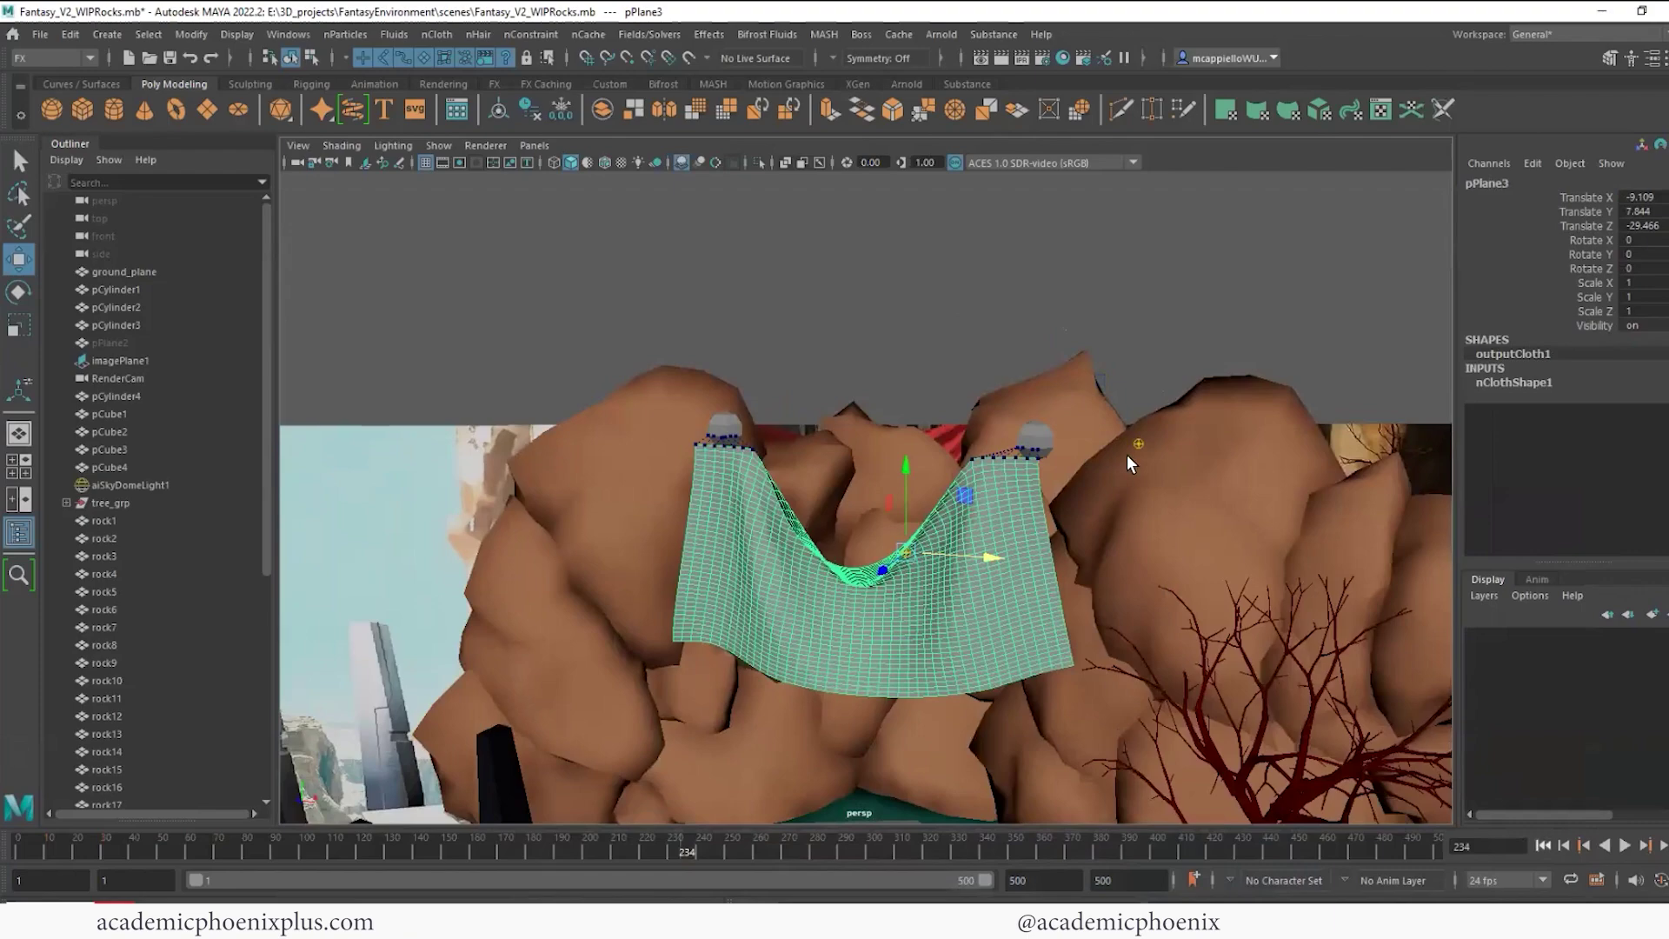
{"action": "key", "text": "alt+shift+v"}
{"action": "left_click", "coordinate": [1143, 435]}
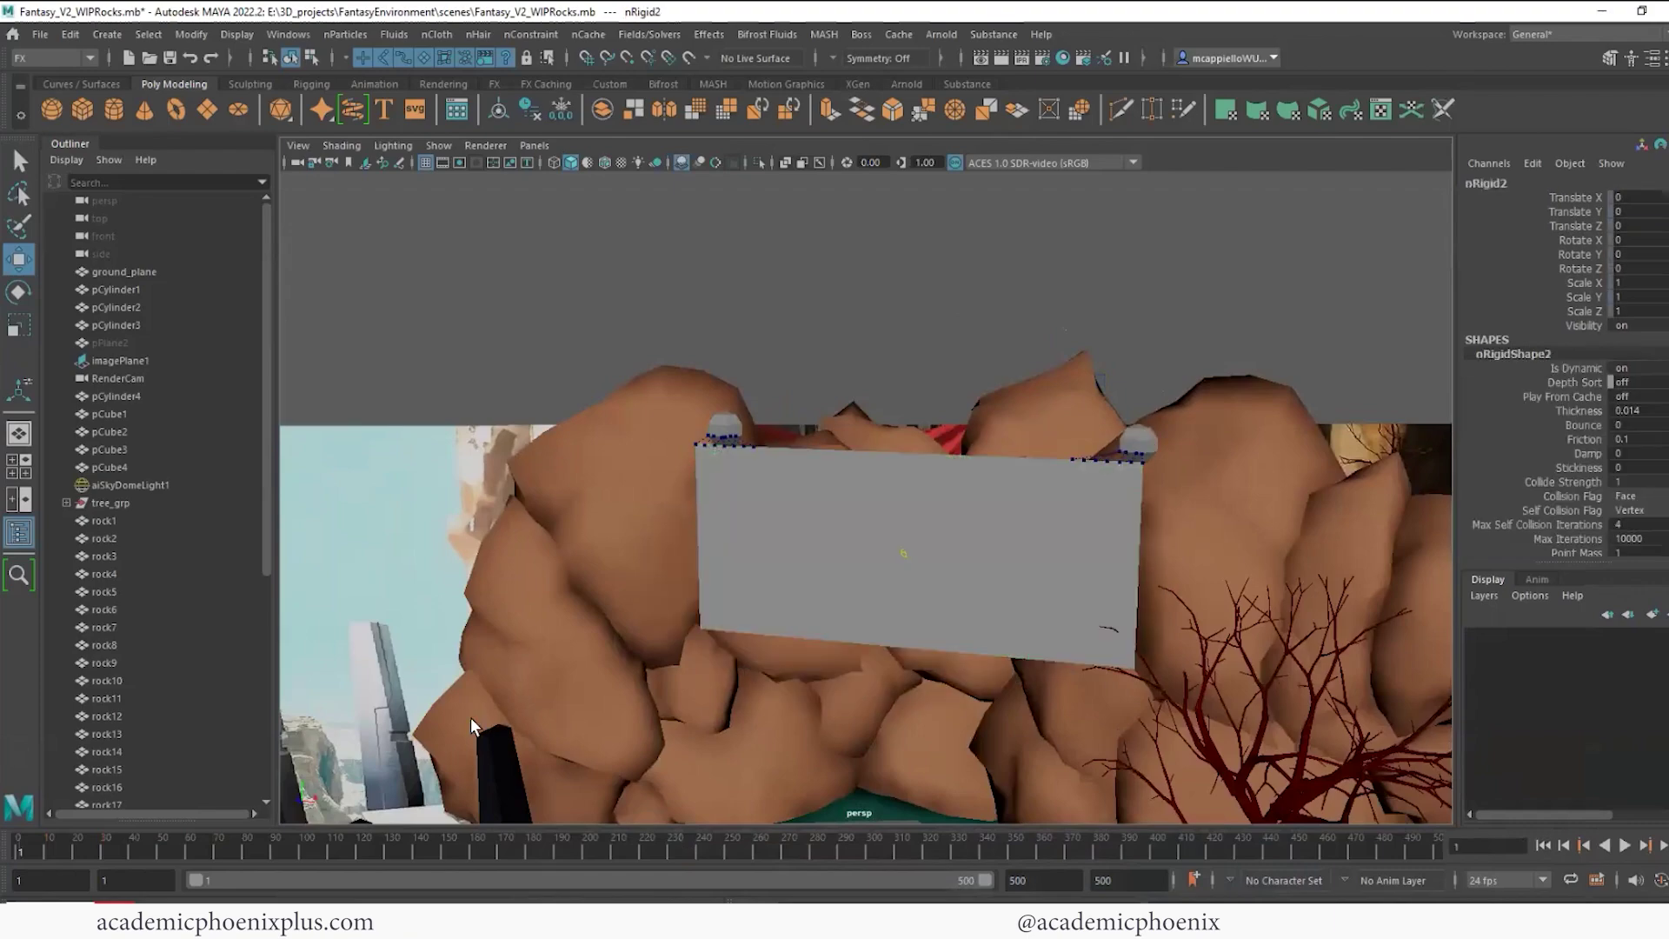
{"action": "key", "text": "ctrl+z"}
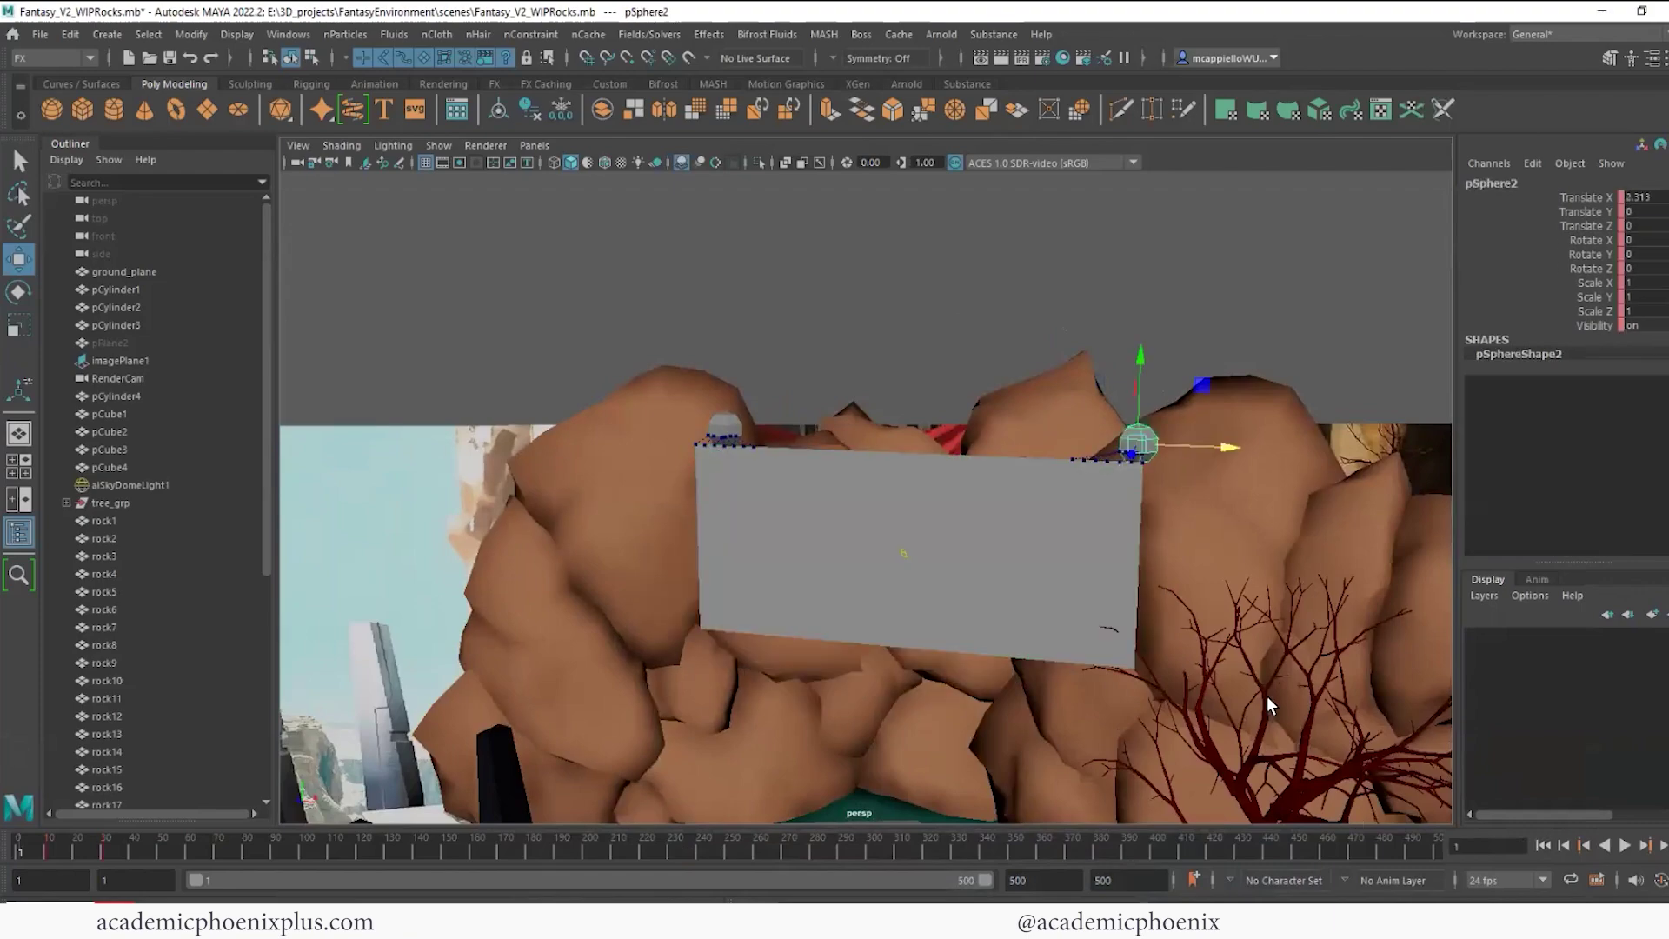
{"action": "key", "text": "period"}
{"action": "key", "text": "period"}
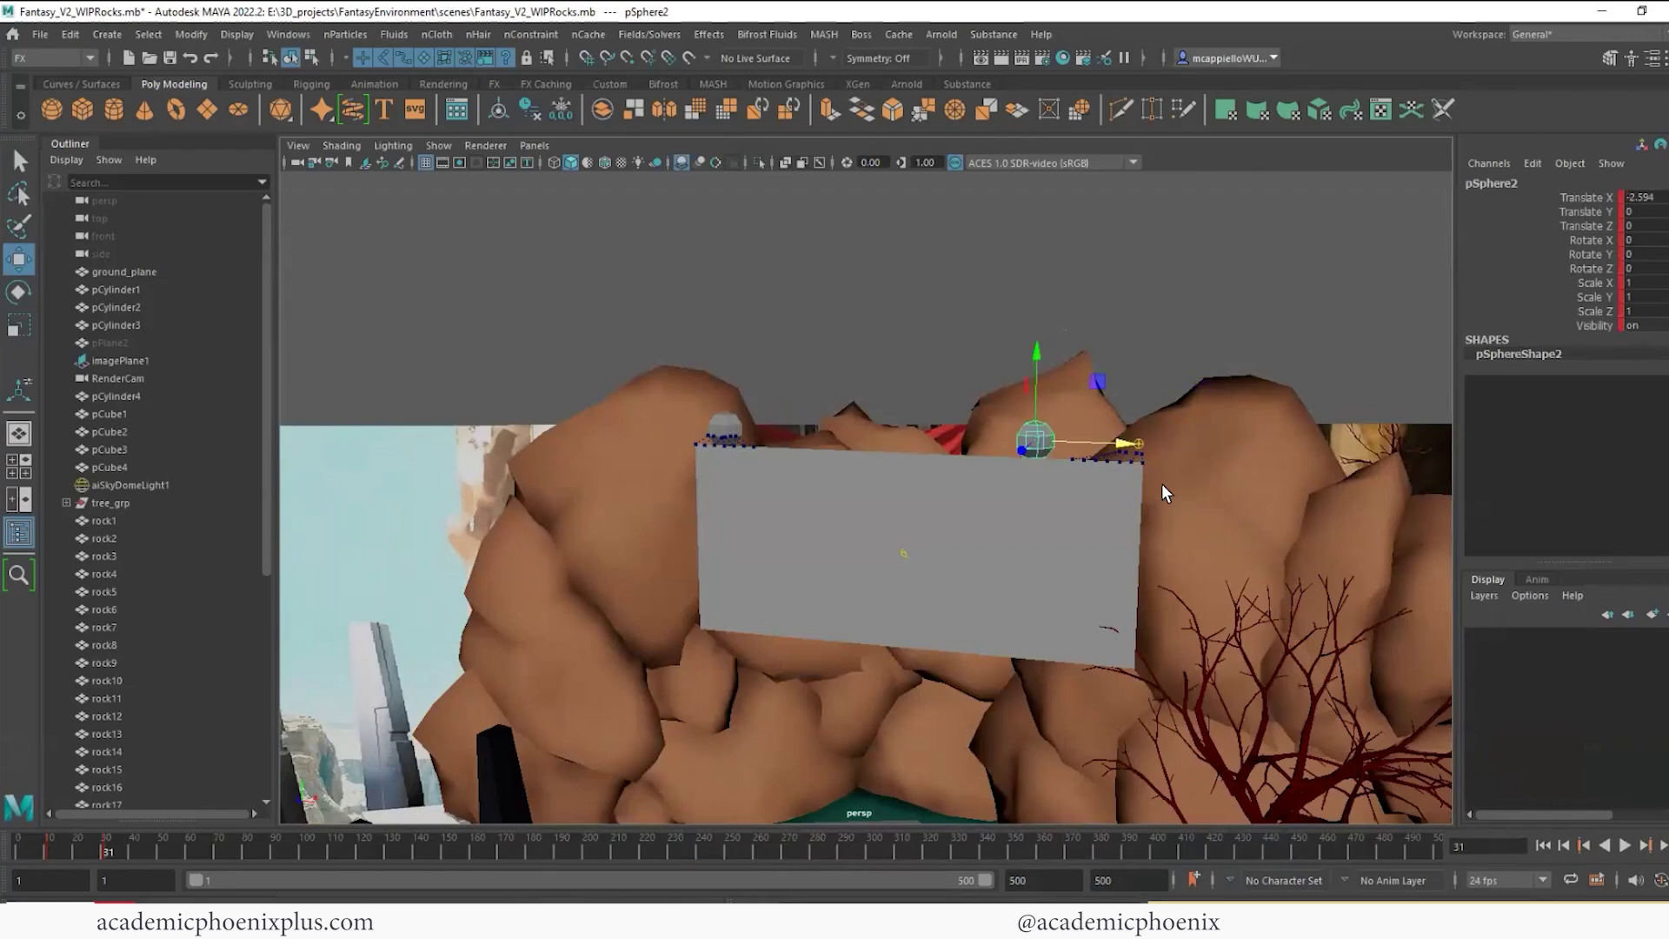
{"action": "left_click_drag", "start_coordinate": [1125, 443], "coordinate": [1171, 445]}
Attach the upper vertices of the cloth's right side edge to the nearby sphere with a Point to Surface constraint
{"action": "left_click", "coordinate": [989, 601]}
{"action": "middle_click_drag", "start_coordinate": [1065, 639], "coordinate": [935, 726], "text": "alt"}
{"action": "scroll", "coordinate": [1047, 641], "scroll_direction": "up", "scroll_amount": 5}
{"action": "right_click_drag", "start_coordinate": [1047, 641], "coordinate": [978, 396]}
{"action": "middle_click_drag", "start_coordinate": [1072, 585], "coordinate": [1065, 554], "text": "alt"}
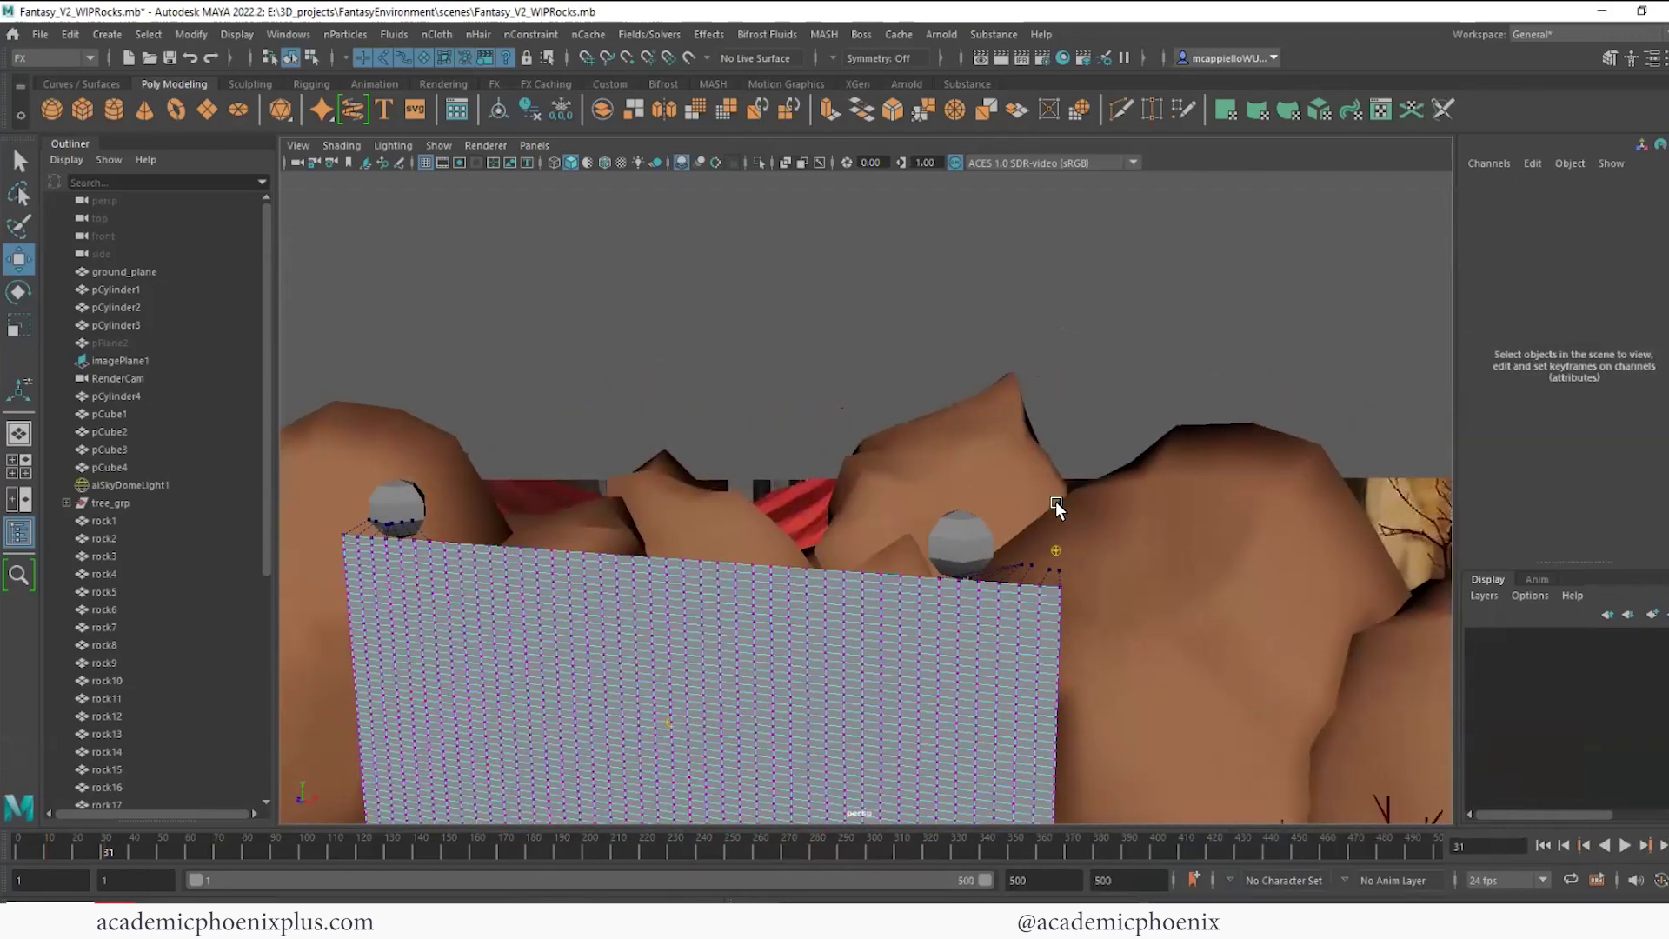
{"action": "left_click_drag", "start_coordinate": [1078, 539], "coordinate": [1038, 473], "text": "alt"}
{"action": "left_click", "coordinate": [1073, 548]}
{"action": "key", "text": "ctrl+z"}
{"action": "left_click", "coordinate": [936, 440], "text": "shift"}
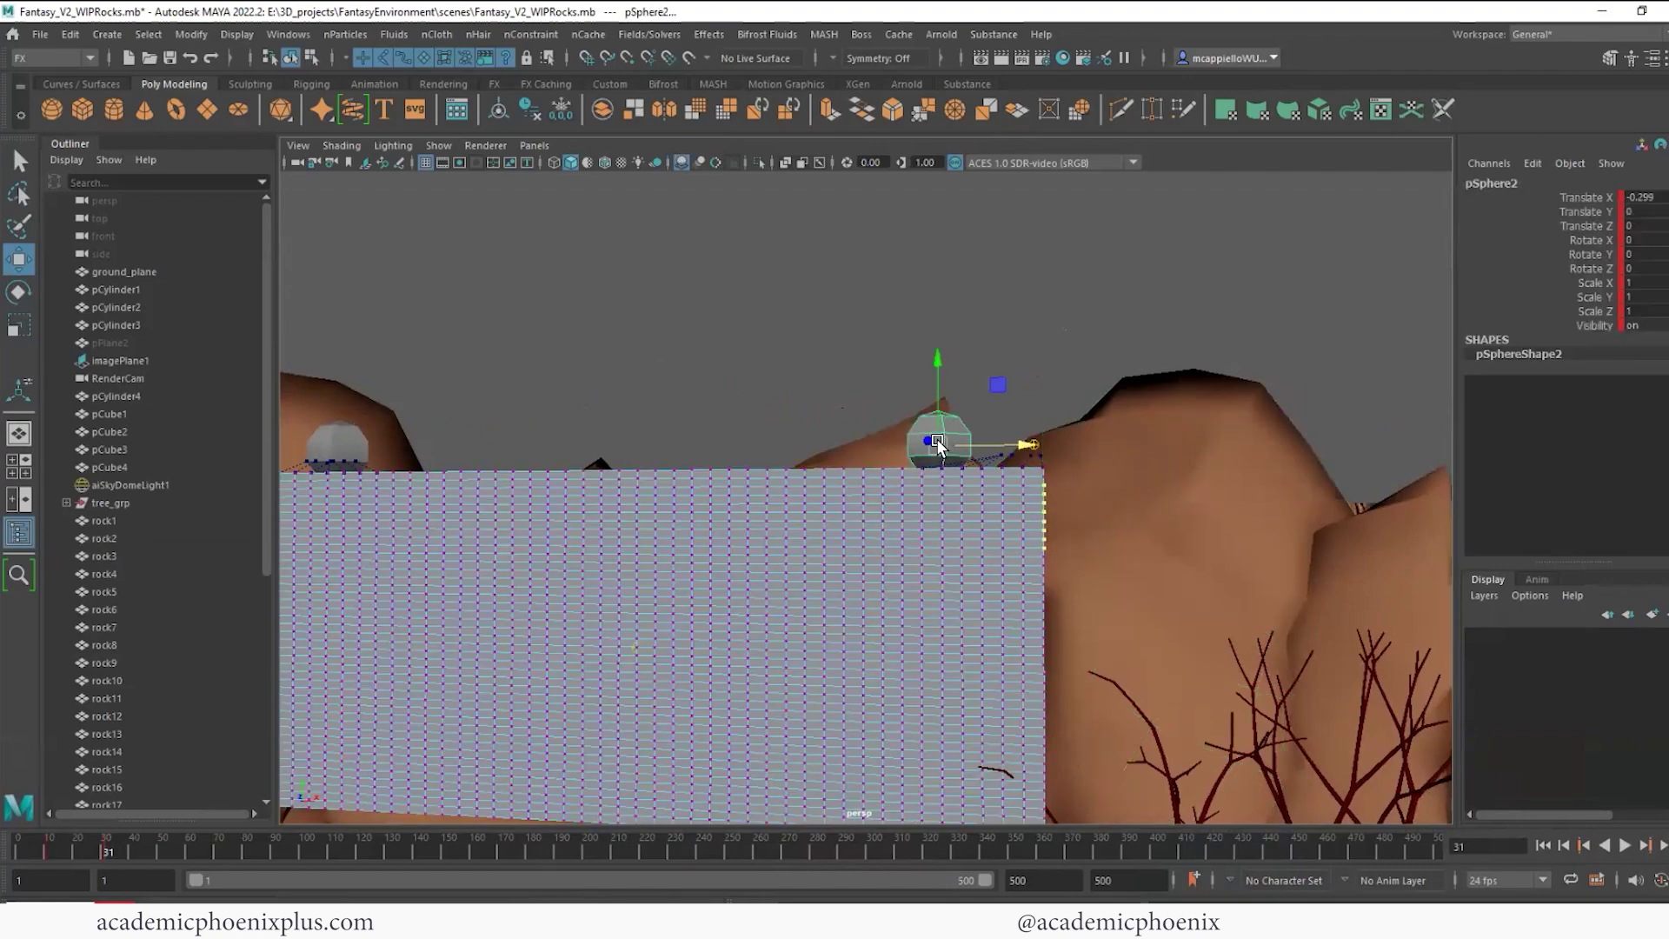
{"action": "left_click", "coordinate": [526, 34]}
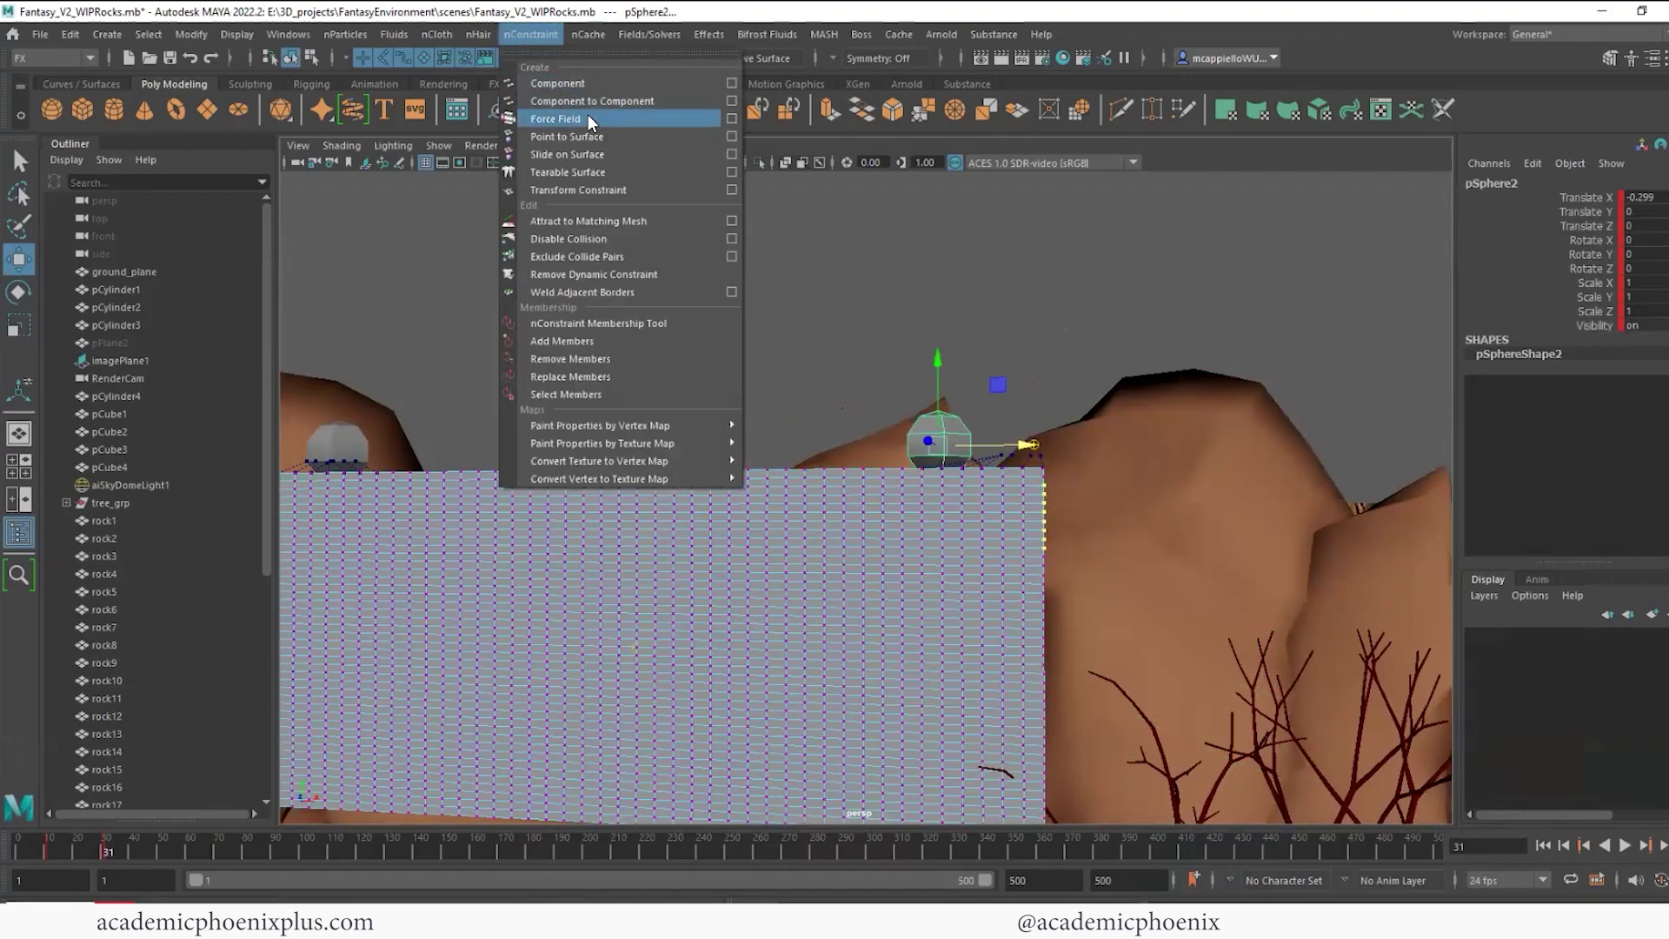
{"action": "left_click", "coordinate": [590, 137]}
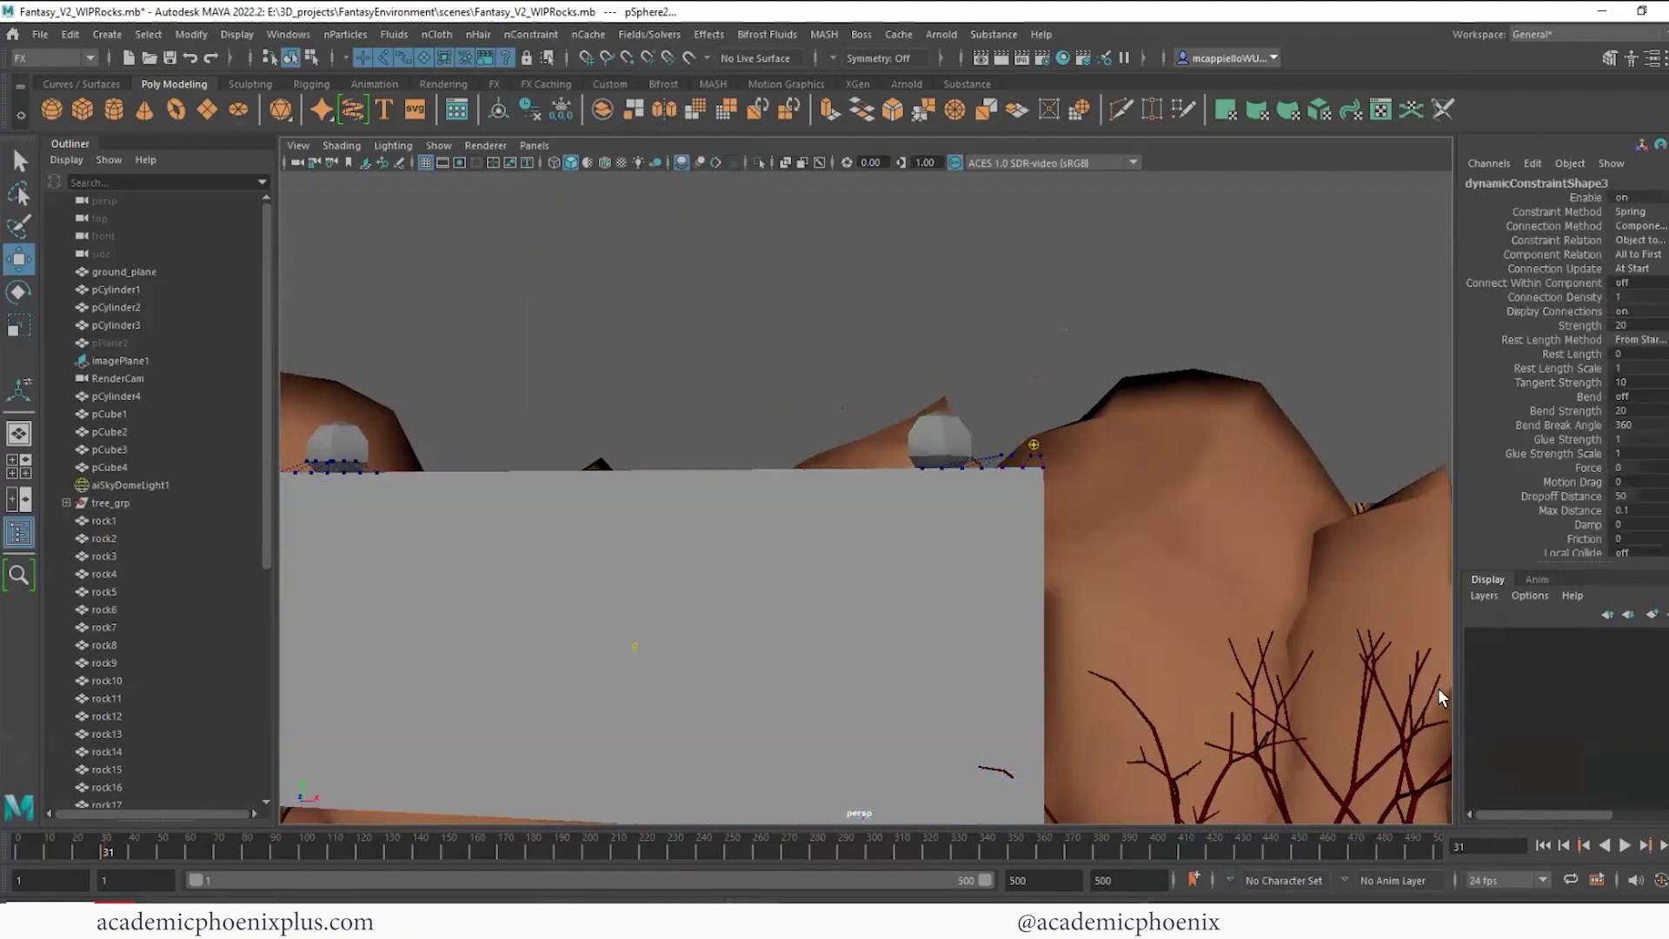
Play the simulation from the first frame to check the side-edge constraint, and return to the first frame
{"action": "left_click", "coordinate": [1543, 846]}
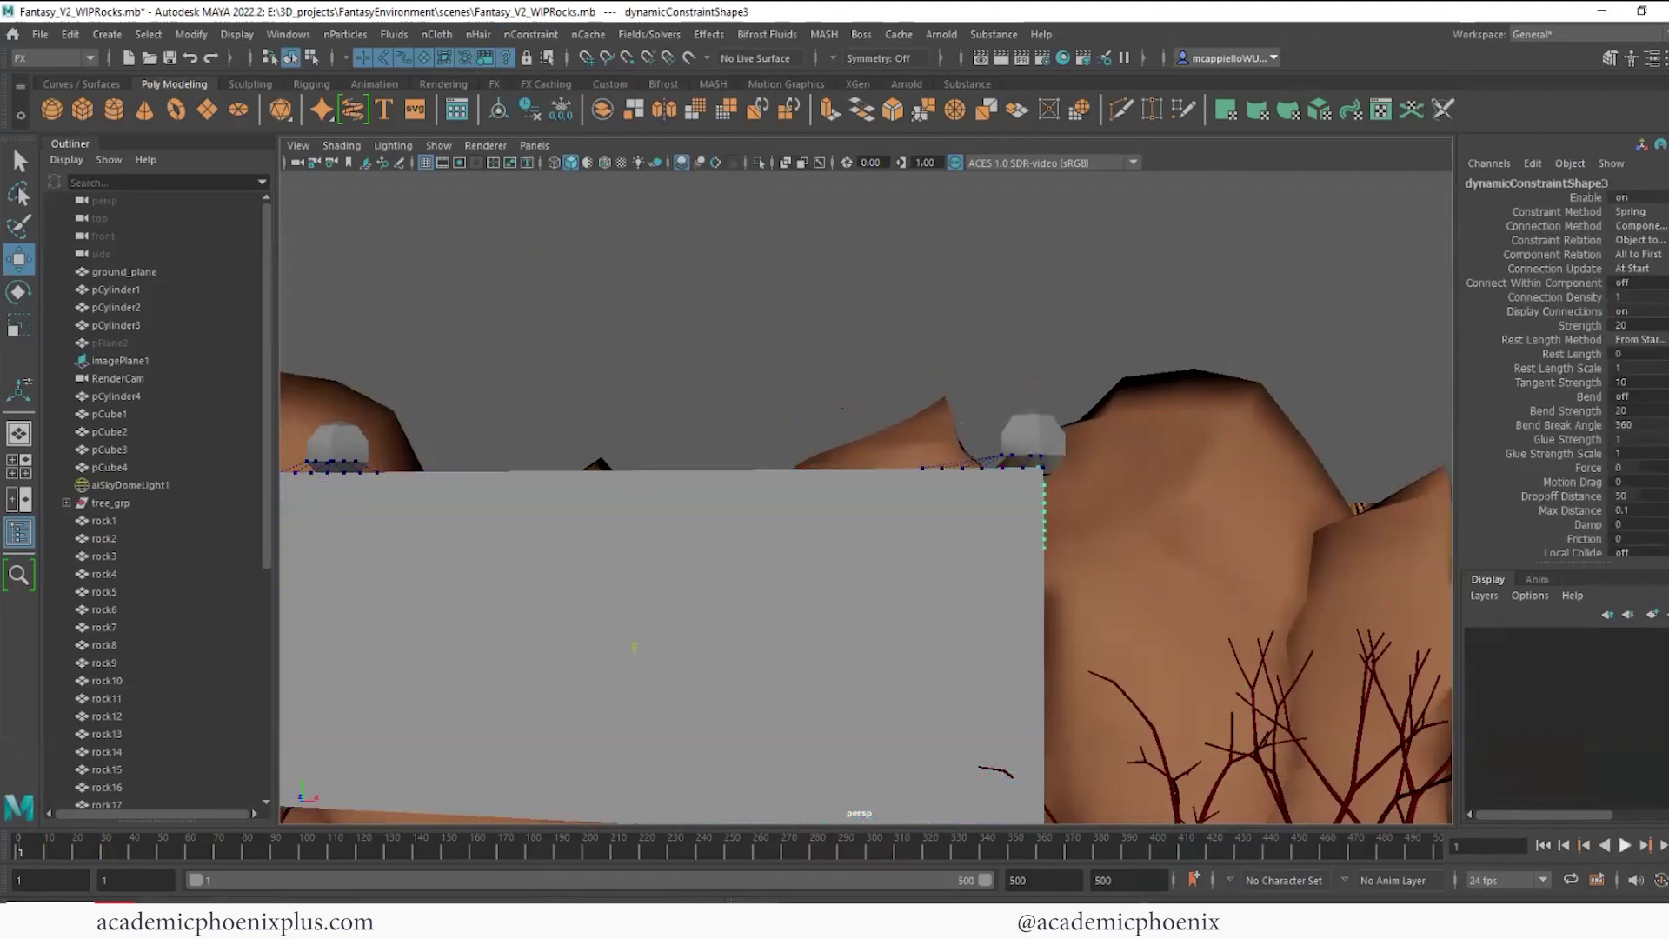
{"action": "left_click", "coordinate": [1625, 846]}
{"action": "scroll", "coordinate": [878, 536], "scroll_direction": "down", "scroll_amount": 5}
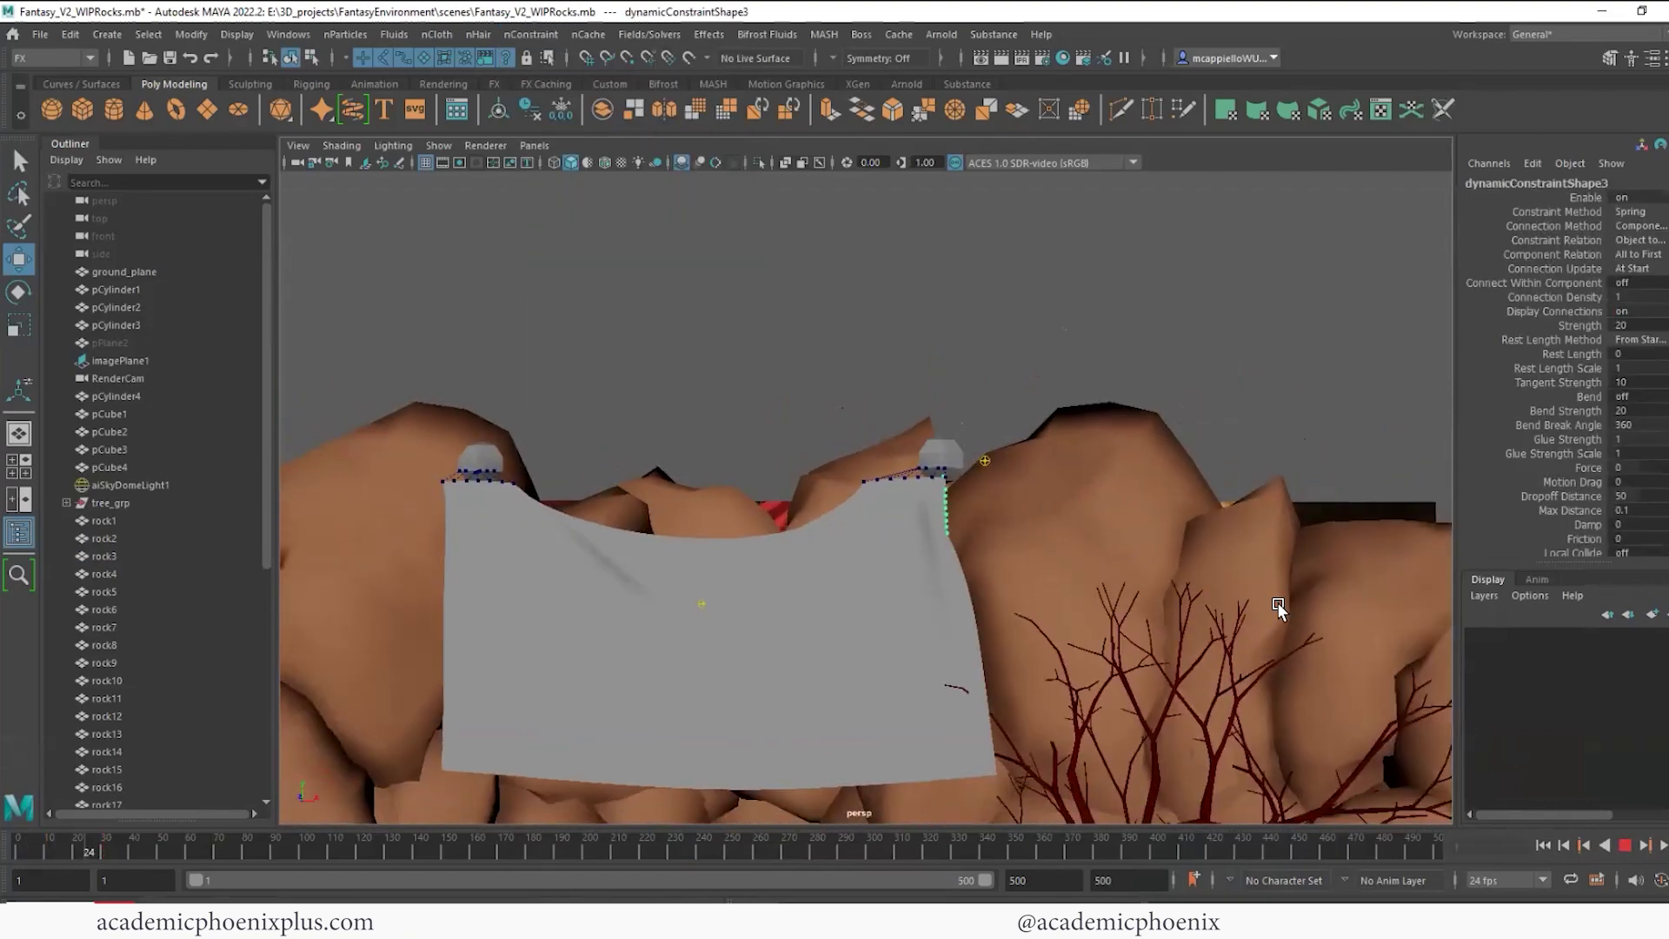
{"action": "right_click_drag", "start_coordinate": [1278, 603], "coordinate": [1280, 612], "text": "alt"}
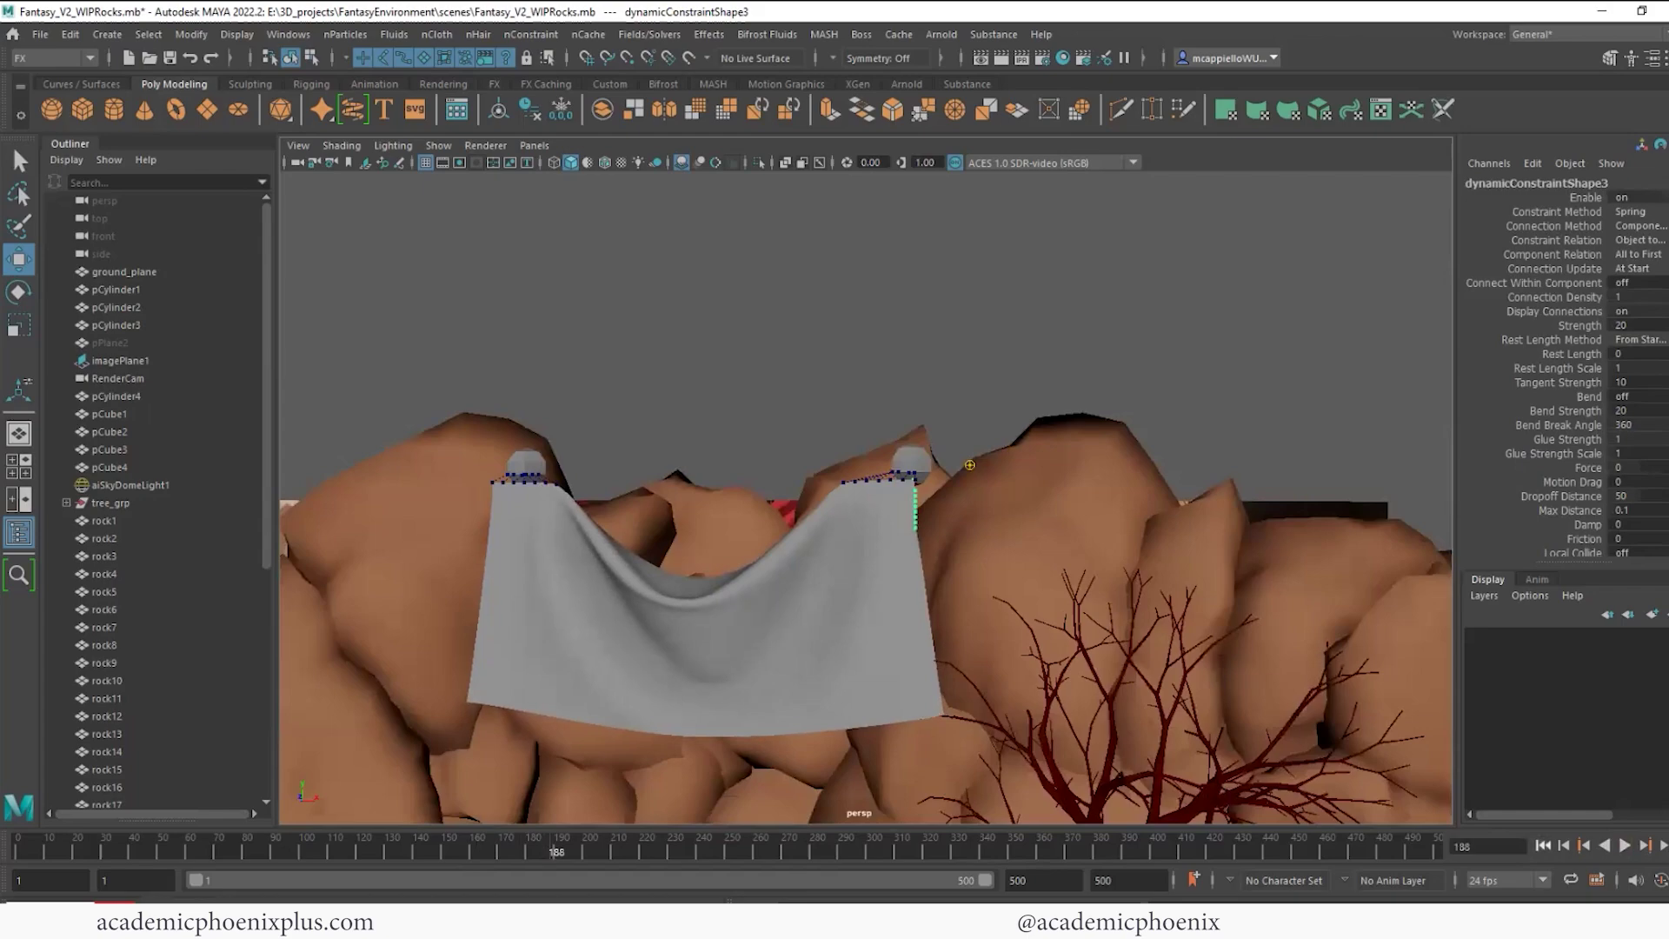
{"action": "left_click", "coordinate": [1543, 845]}
Attach the upper vertices of the cloth's left side edge to the nearby sphere with a Point to Surface constraint
{"action": "right_click_drag", "start_coordinate": [568, 489], "coordinate": [774, 542], "text": "alt"}
{"action": "left_click_drag", "start_coordinate": [753, 554], "coordinate": [886, 530], "text": "alt"}
{"action": "right_click_drag", "start_coordinate": [747, 452], "coordinate": [596, 438]}
{"action": "left_click_drag", "start_coordinate": [582, 426], "coordinate": [608, 526]}
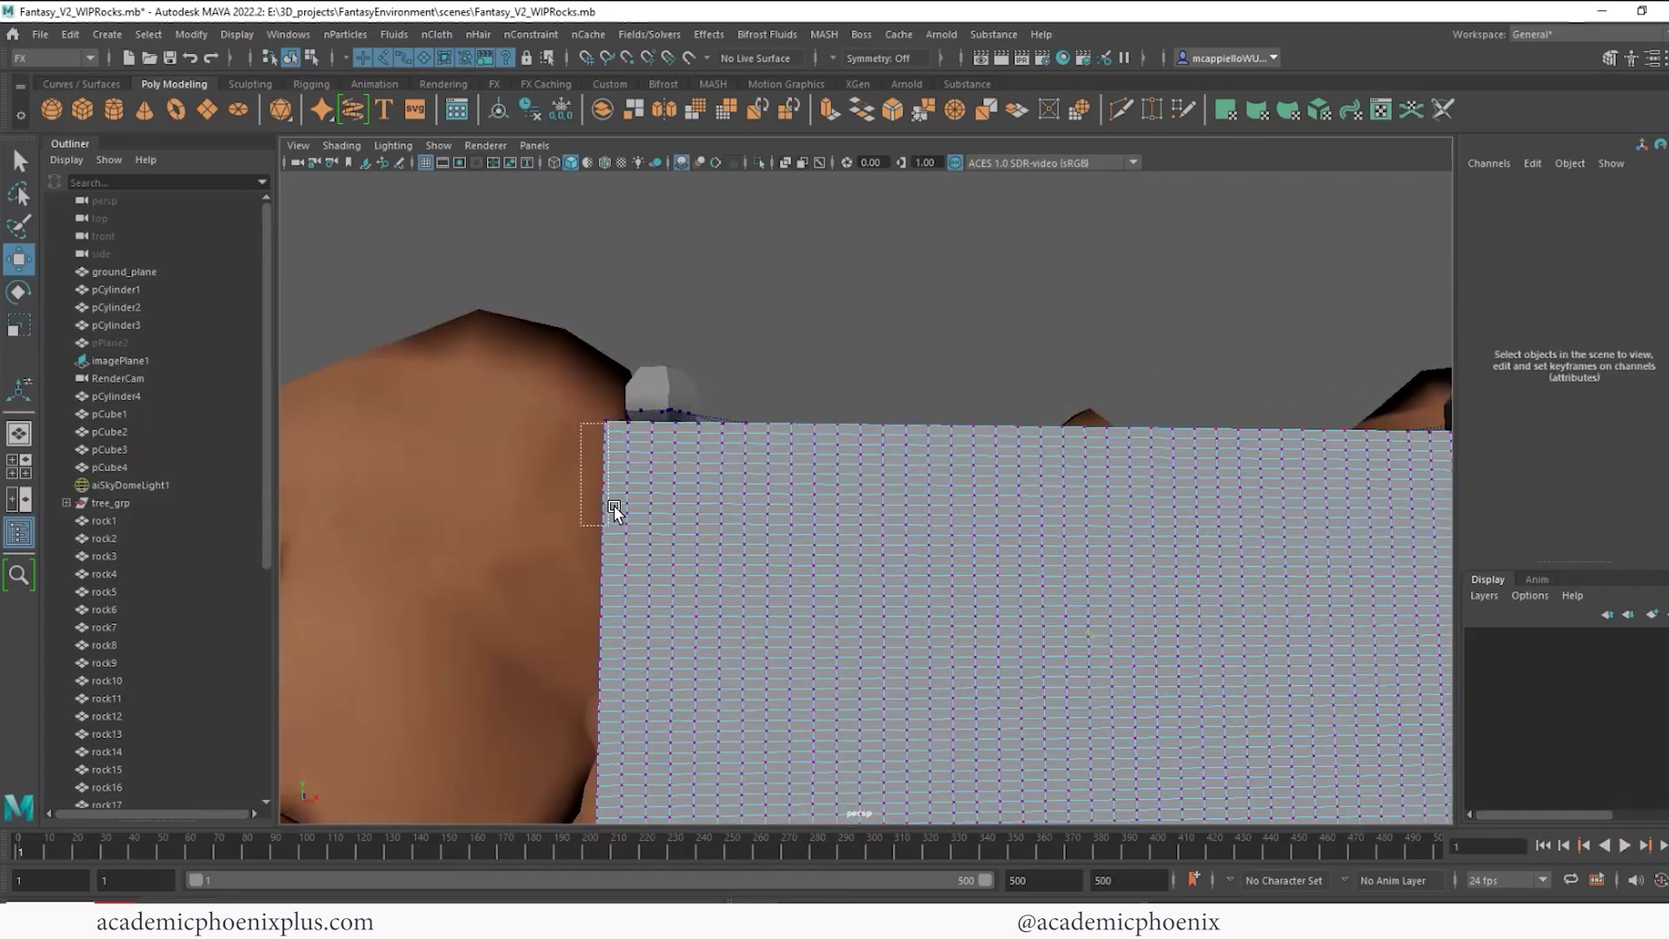
{"action": "left_click", "coordinate": [666, 376], "text": "shift"}
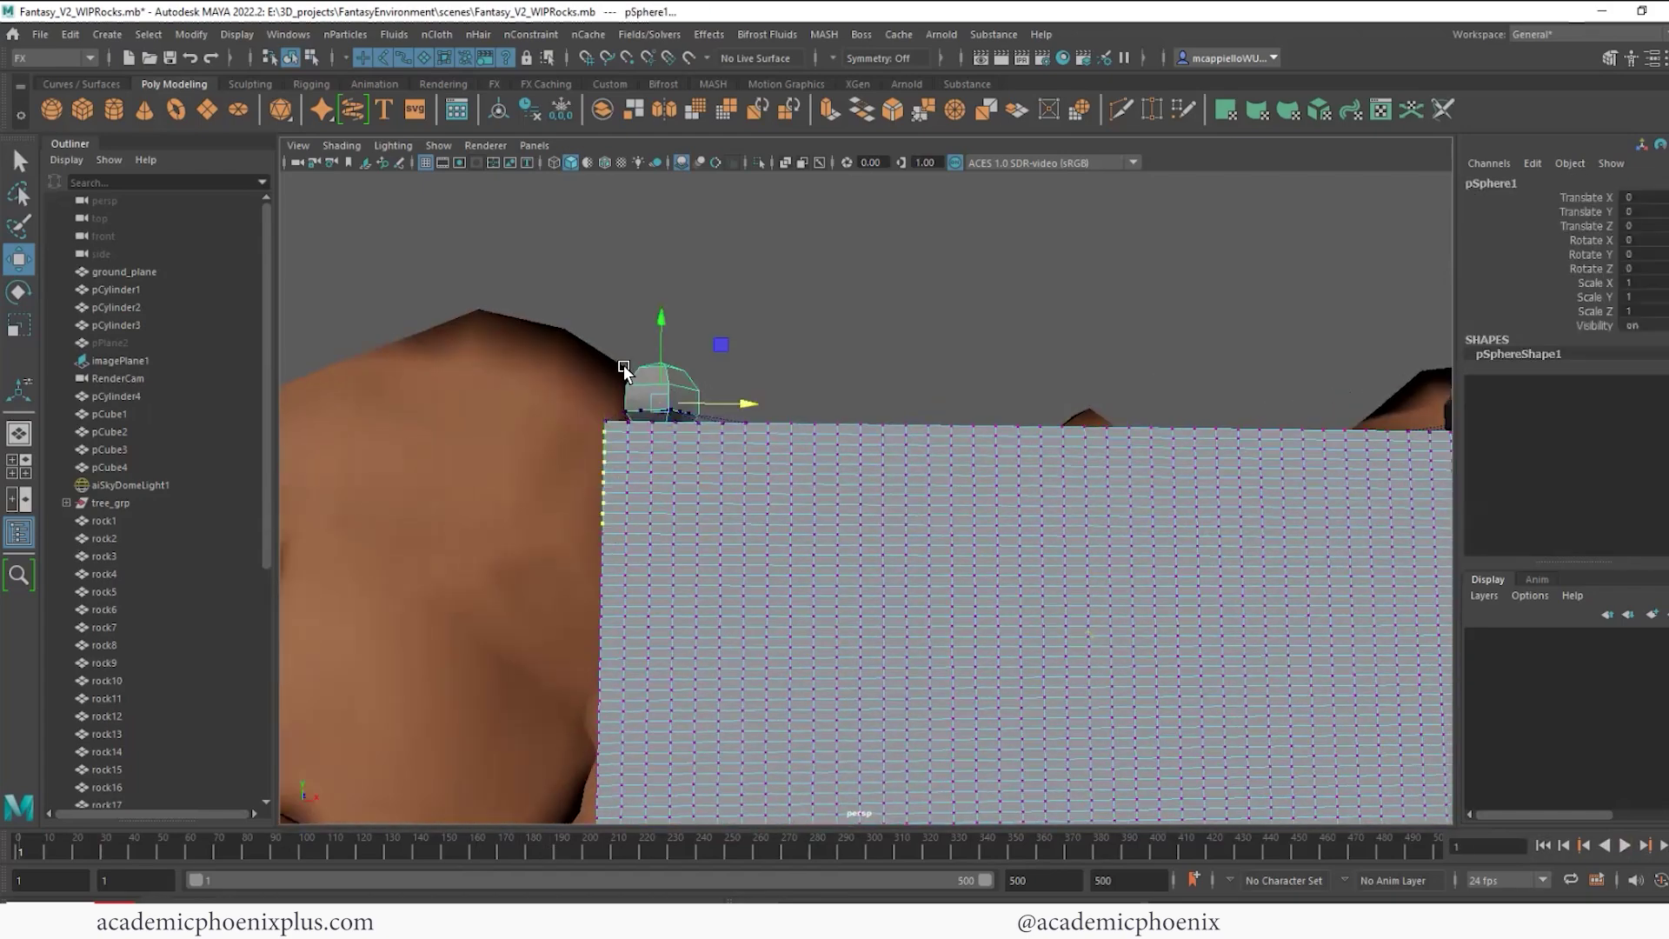
{"action": "left_click", "coordinate": [525, 34]}
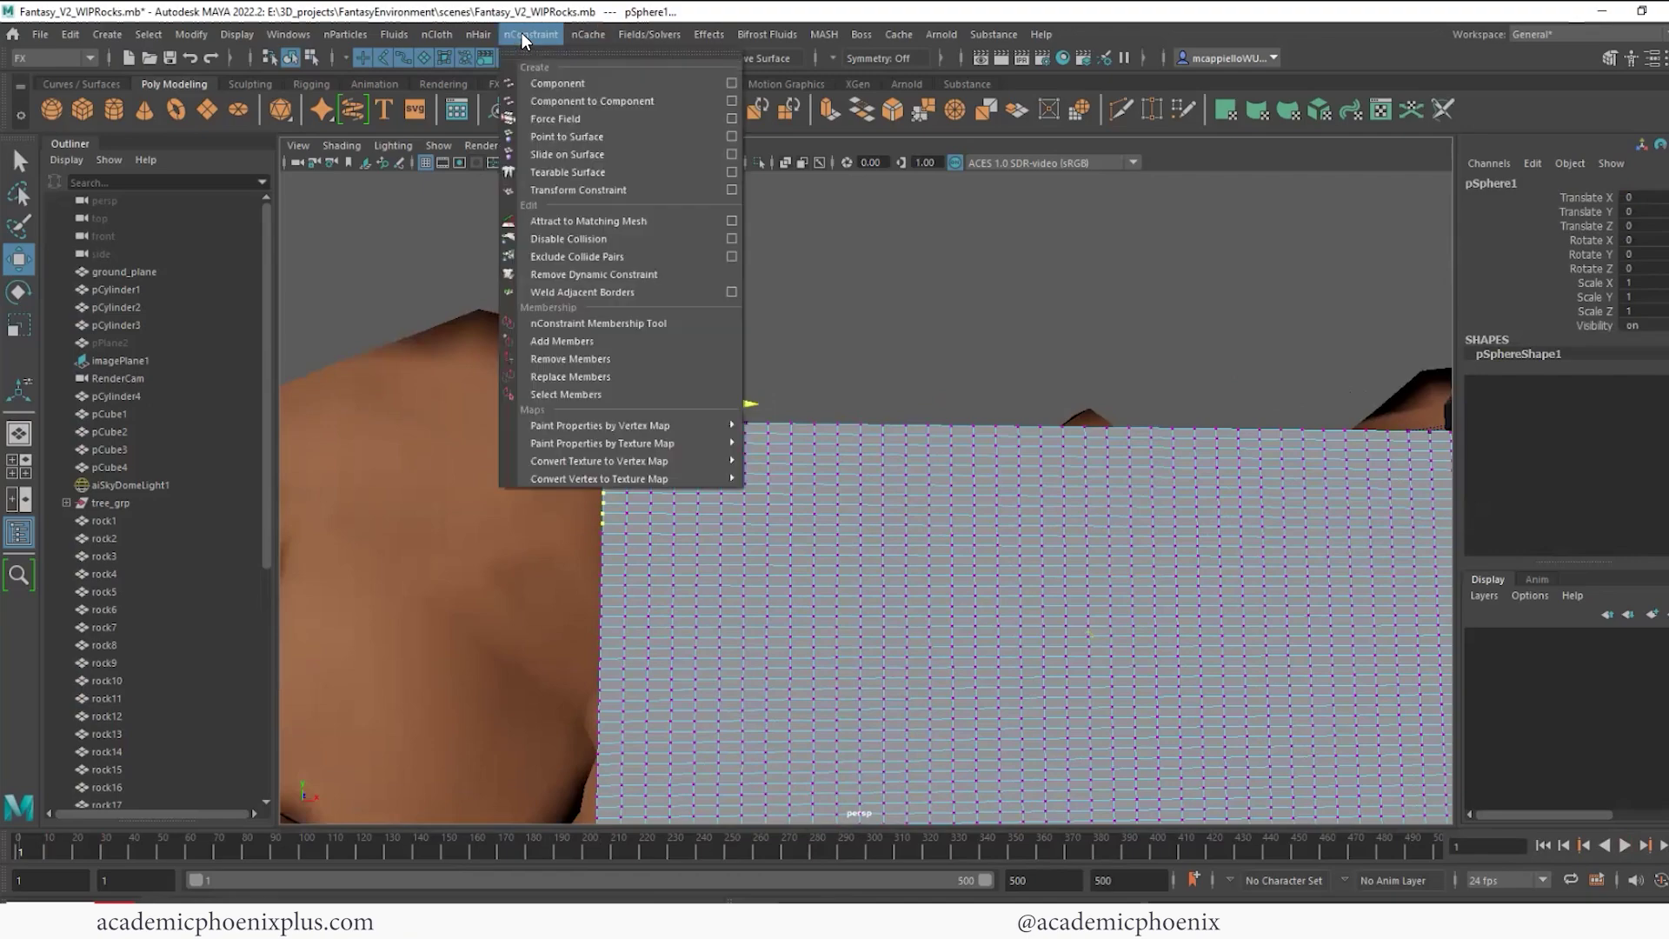
{"action": "left_click", "coordinate": [555, 136]}
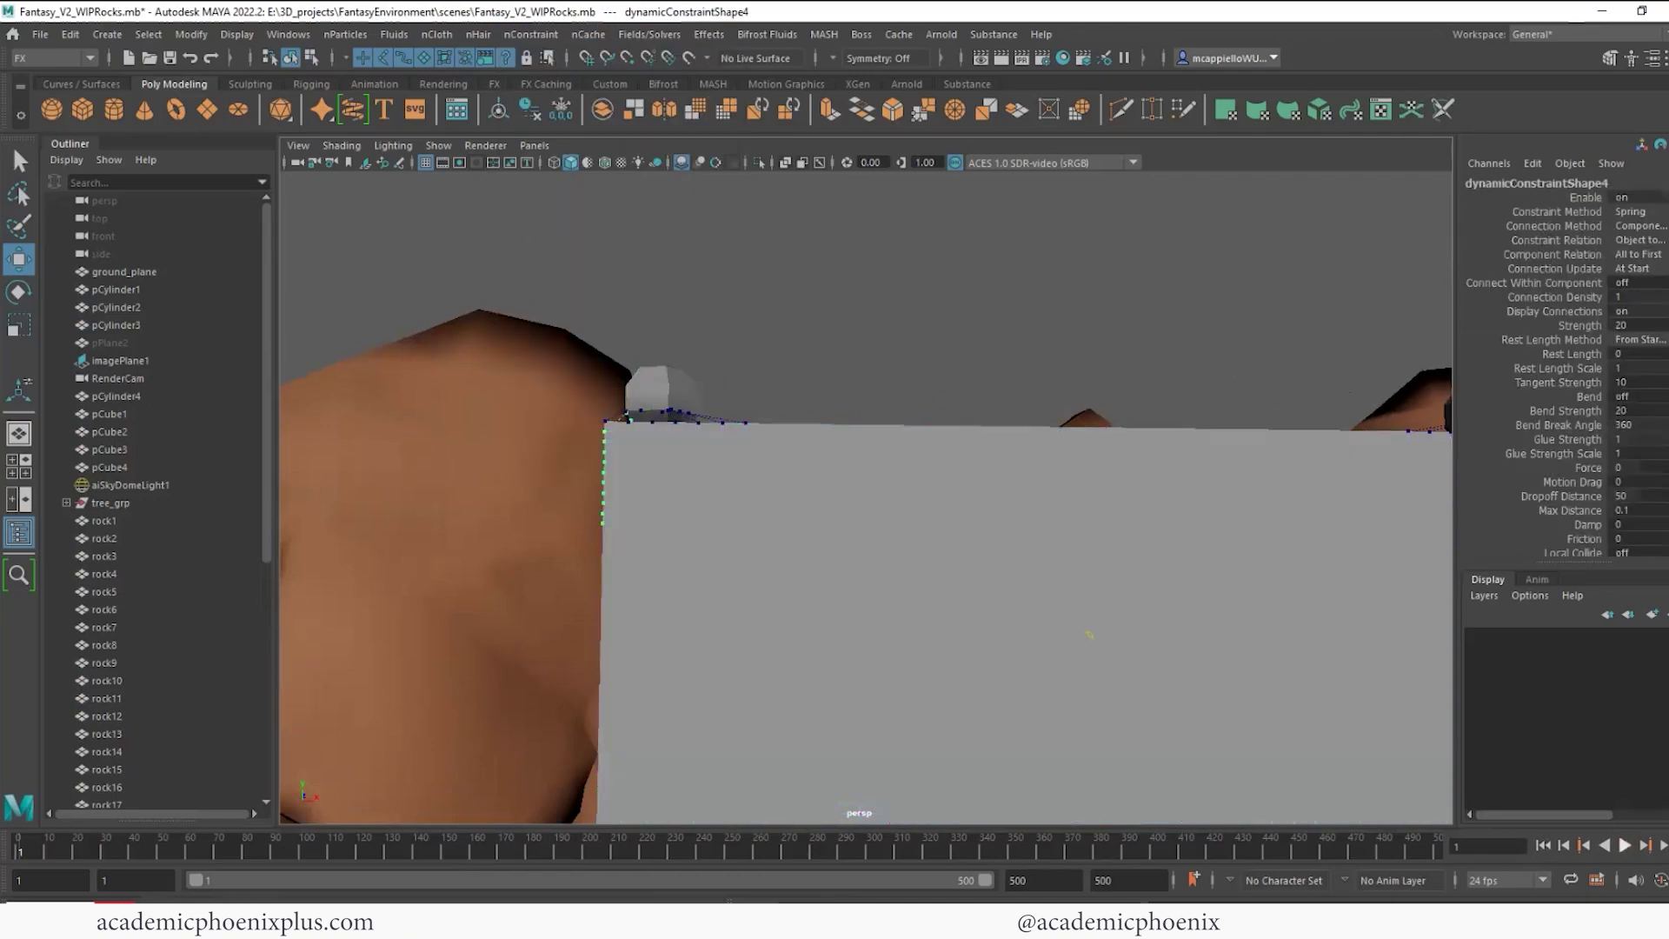
Animate the sphere at the cloth's upper-left corner, keying its position at frame 37 and moving it slightly inward along X at frame 51
{"action": "scroll", "coordinate": [965, 559], "scroll_direction": "down", "scroll_amount": 3}
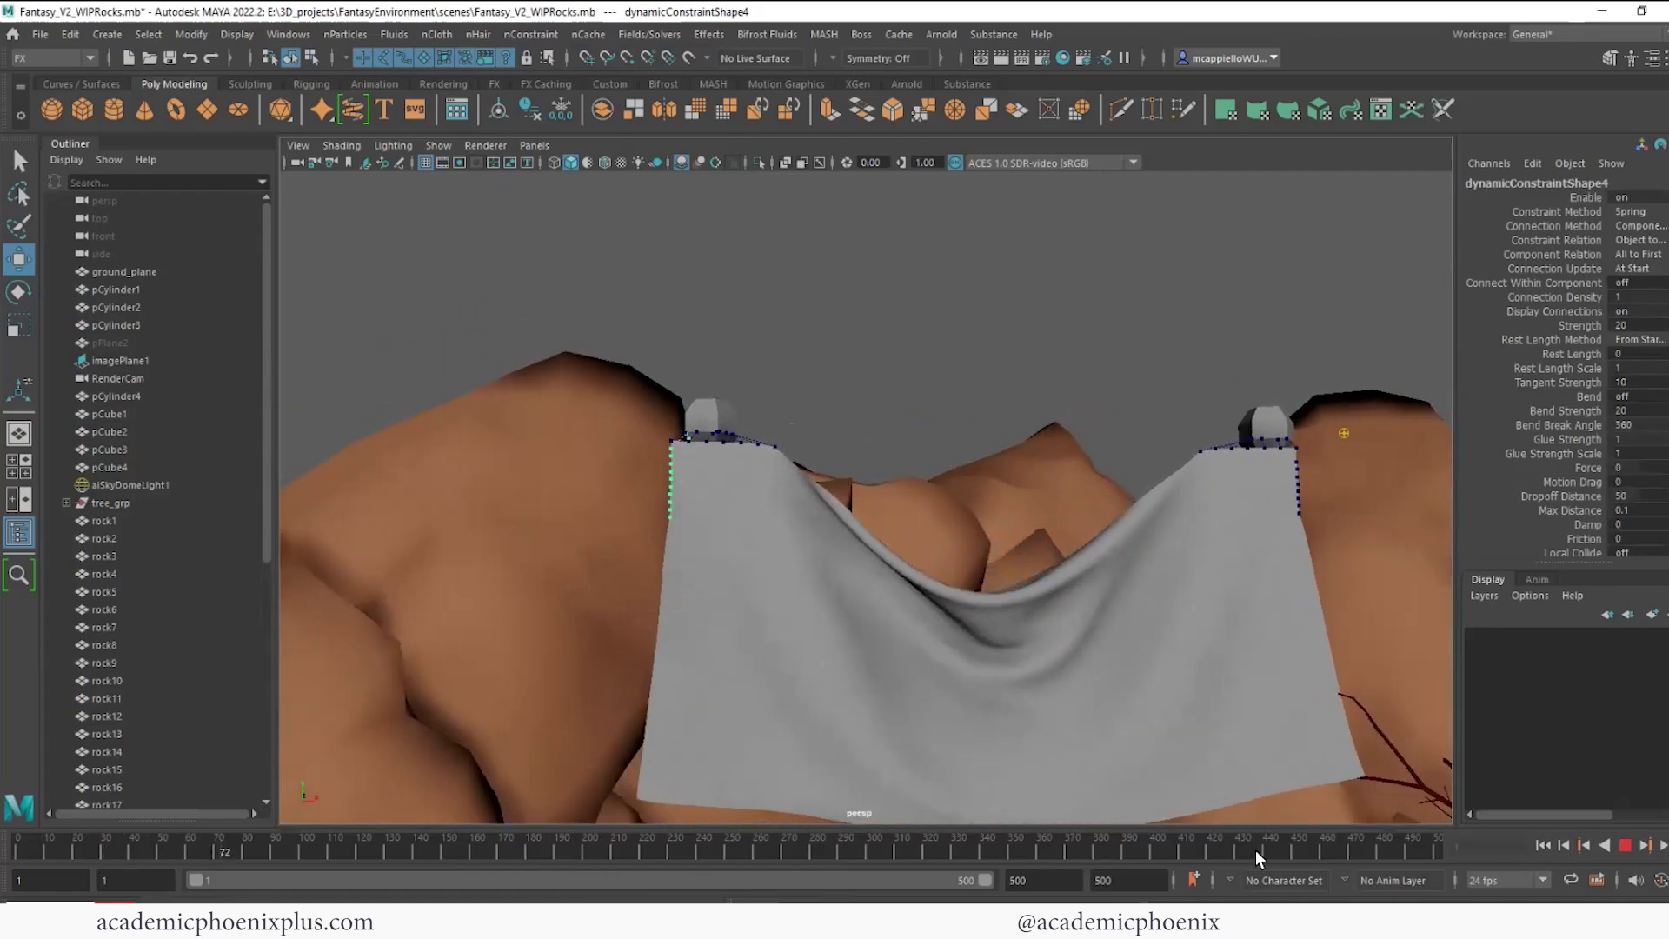
{"action": "left_click", "coordinate": [719, 426]}
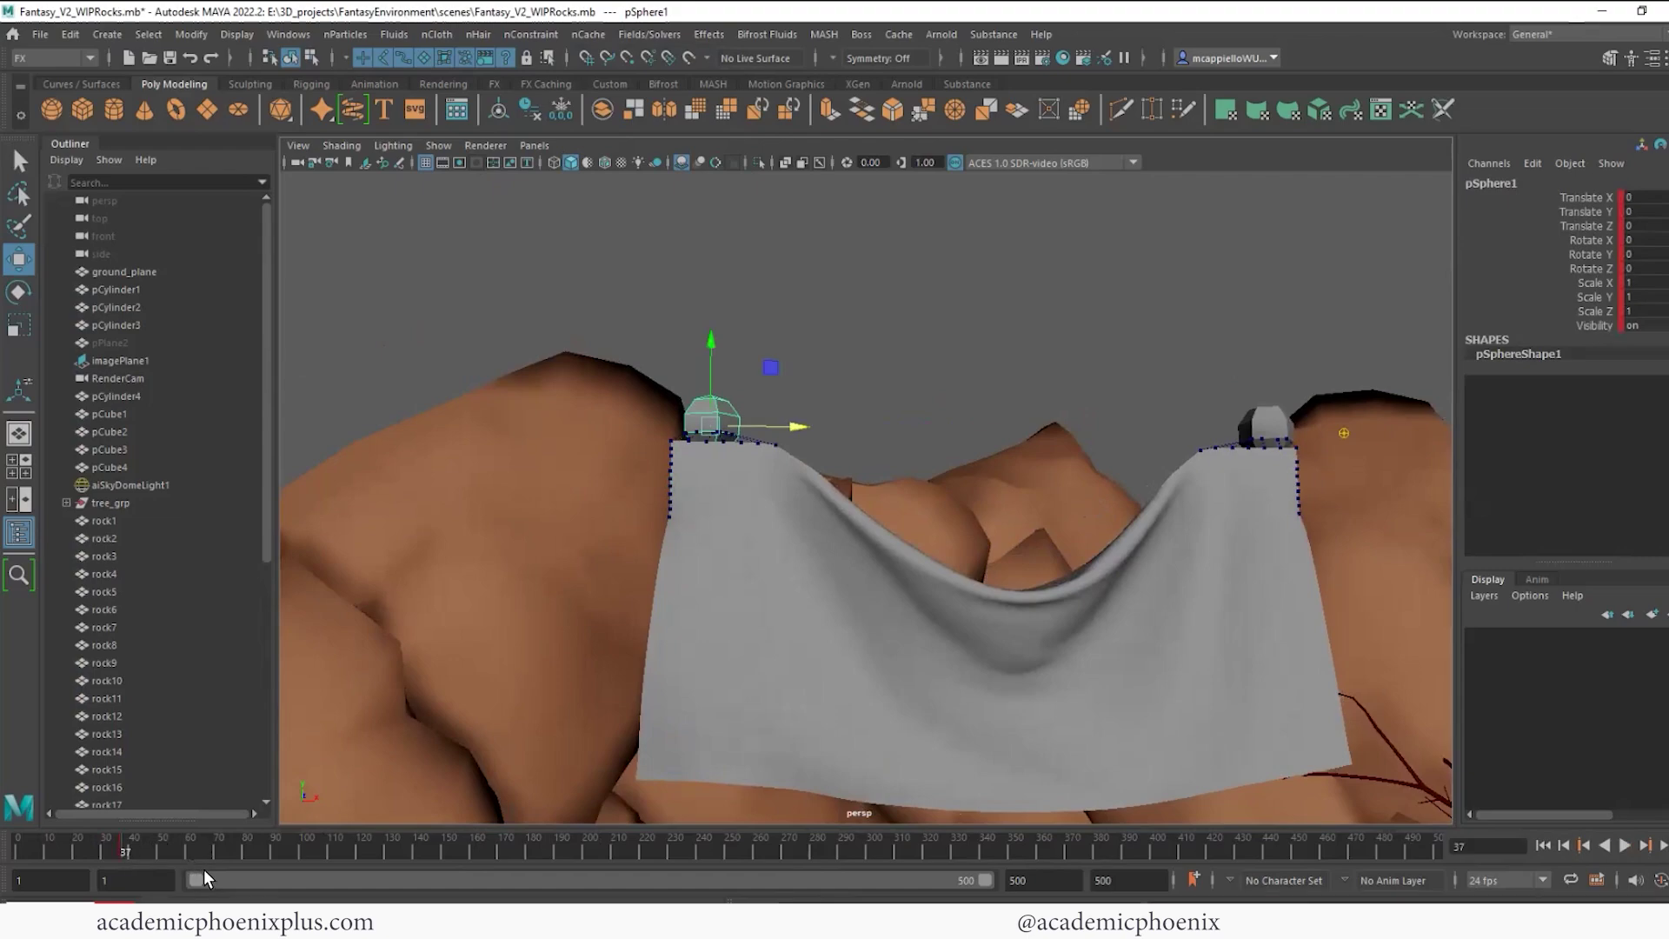
{"action": "left_click_drag", "start_coordinate": [793, 426], "coordinate": [800, 426]}
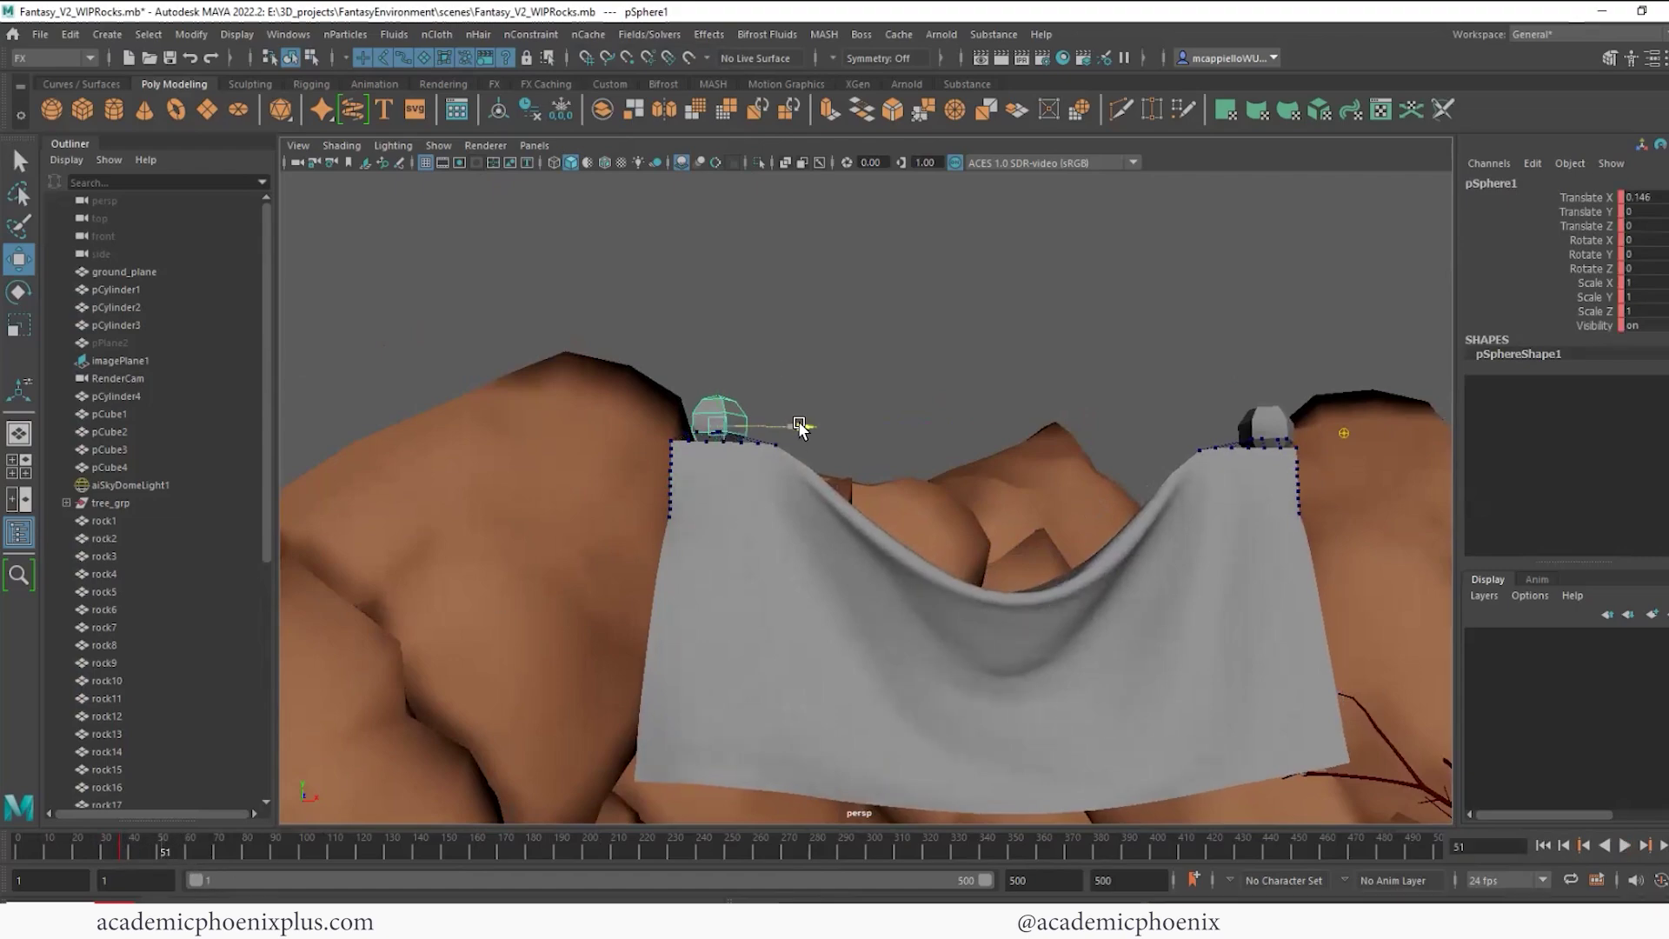
Replay the simulation from the first frame and examine how the cloth drapes with both spheres animated inward
{"action": "key", "text": "alt+shift+v"}
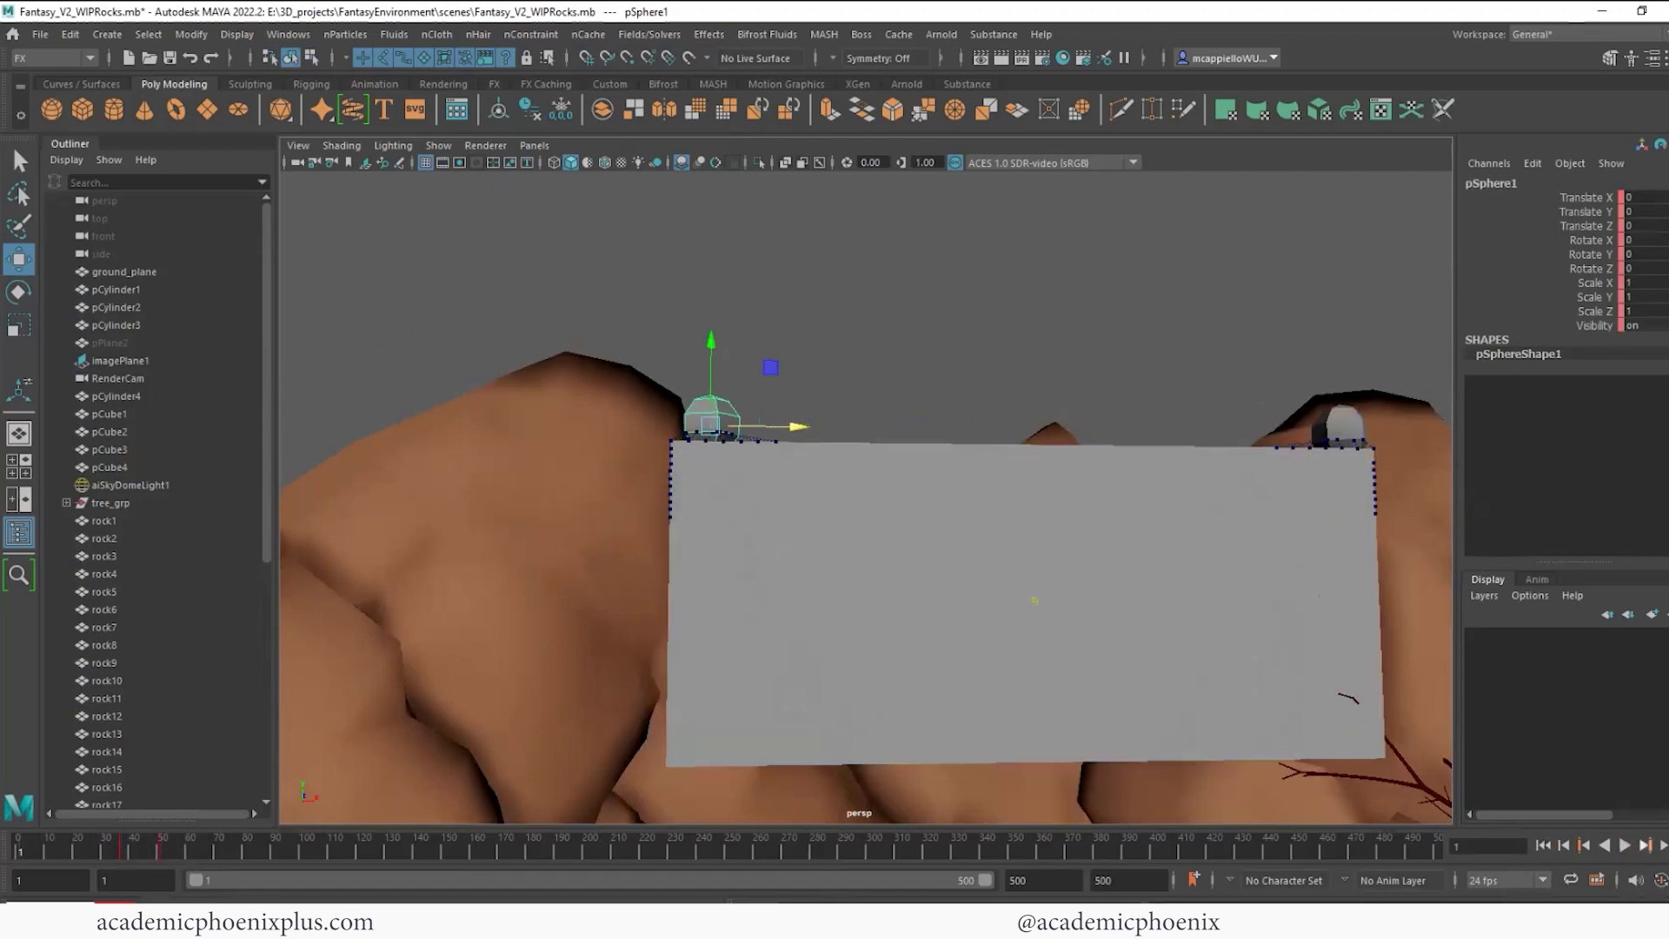
{"action": "key", "text": "alt+v"}
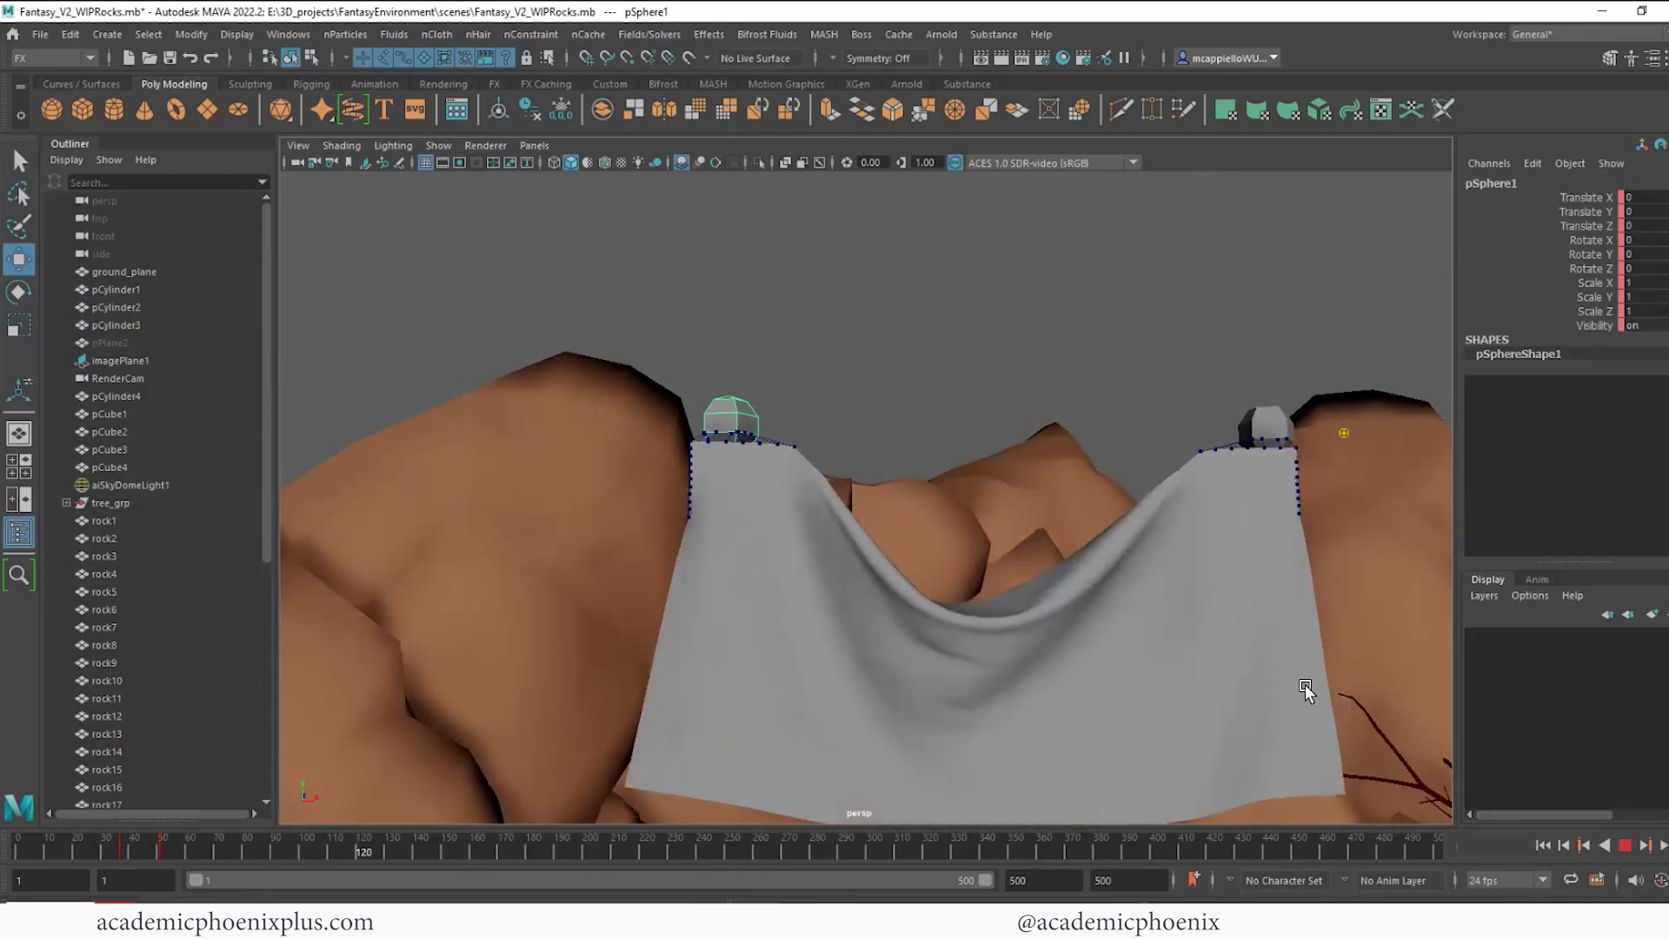
{"action": "right_click_drag", "start_coordinate": [1313, 686], "coordinate": [1105, 659], "text": "alt"}
{"action": "left_click_drag", "start_coordinate": [1104, 659], "coordinate": [1251, 725], "text": "alt"}
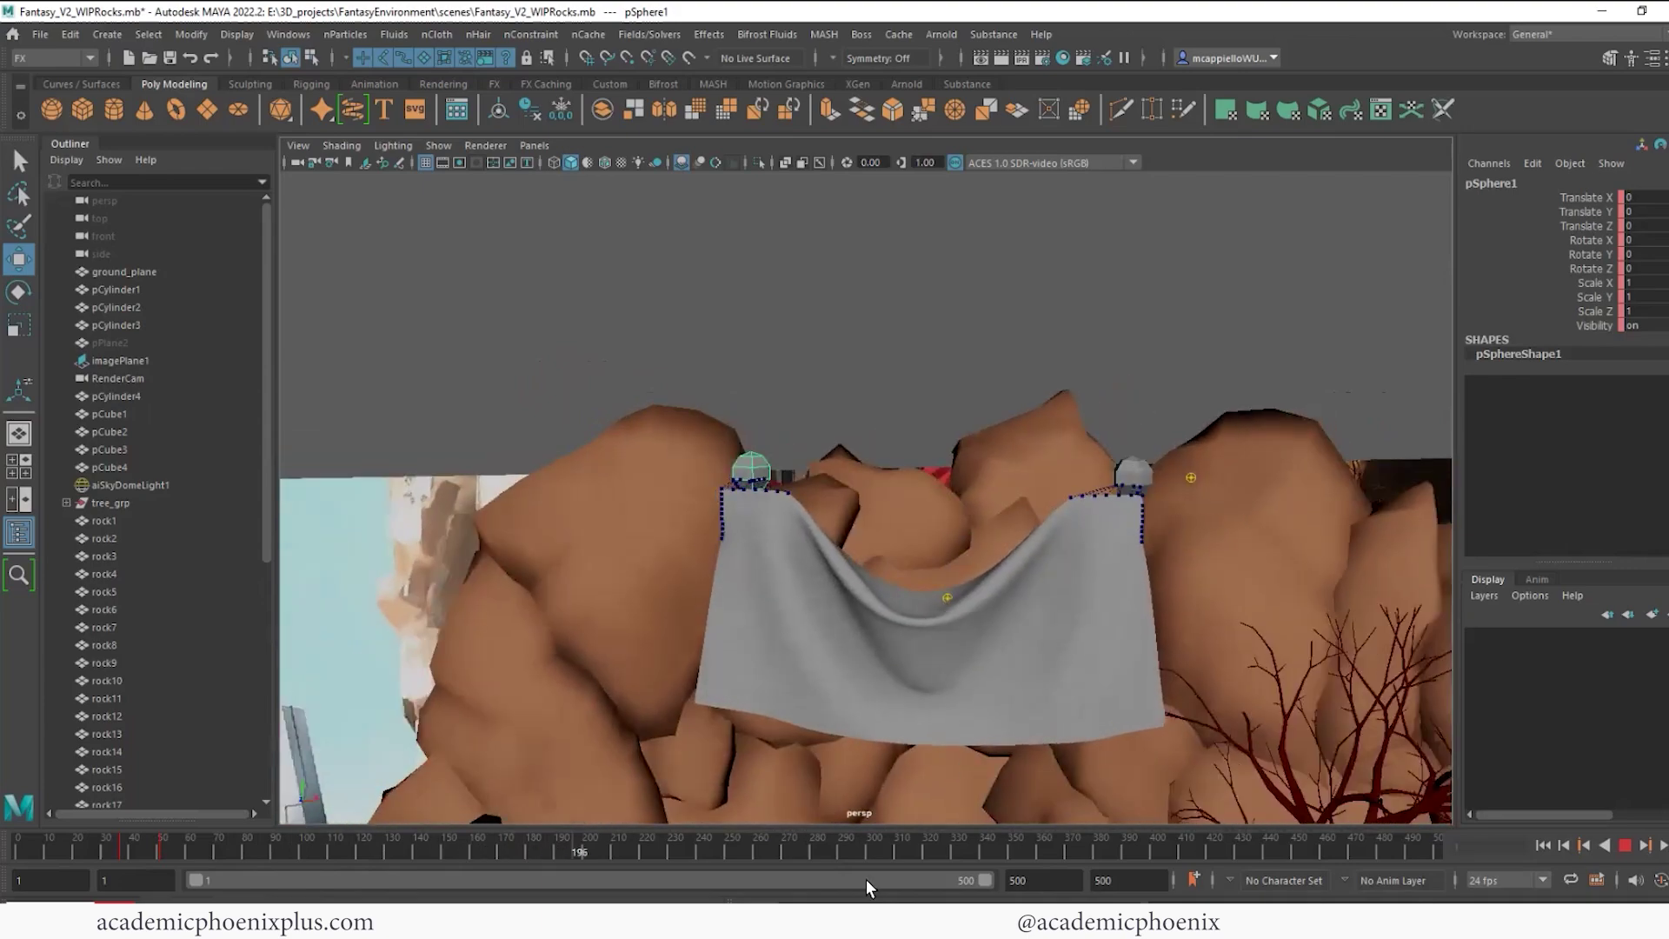
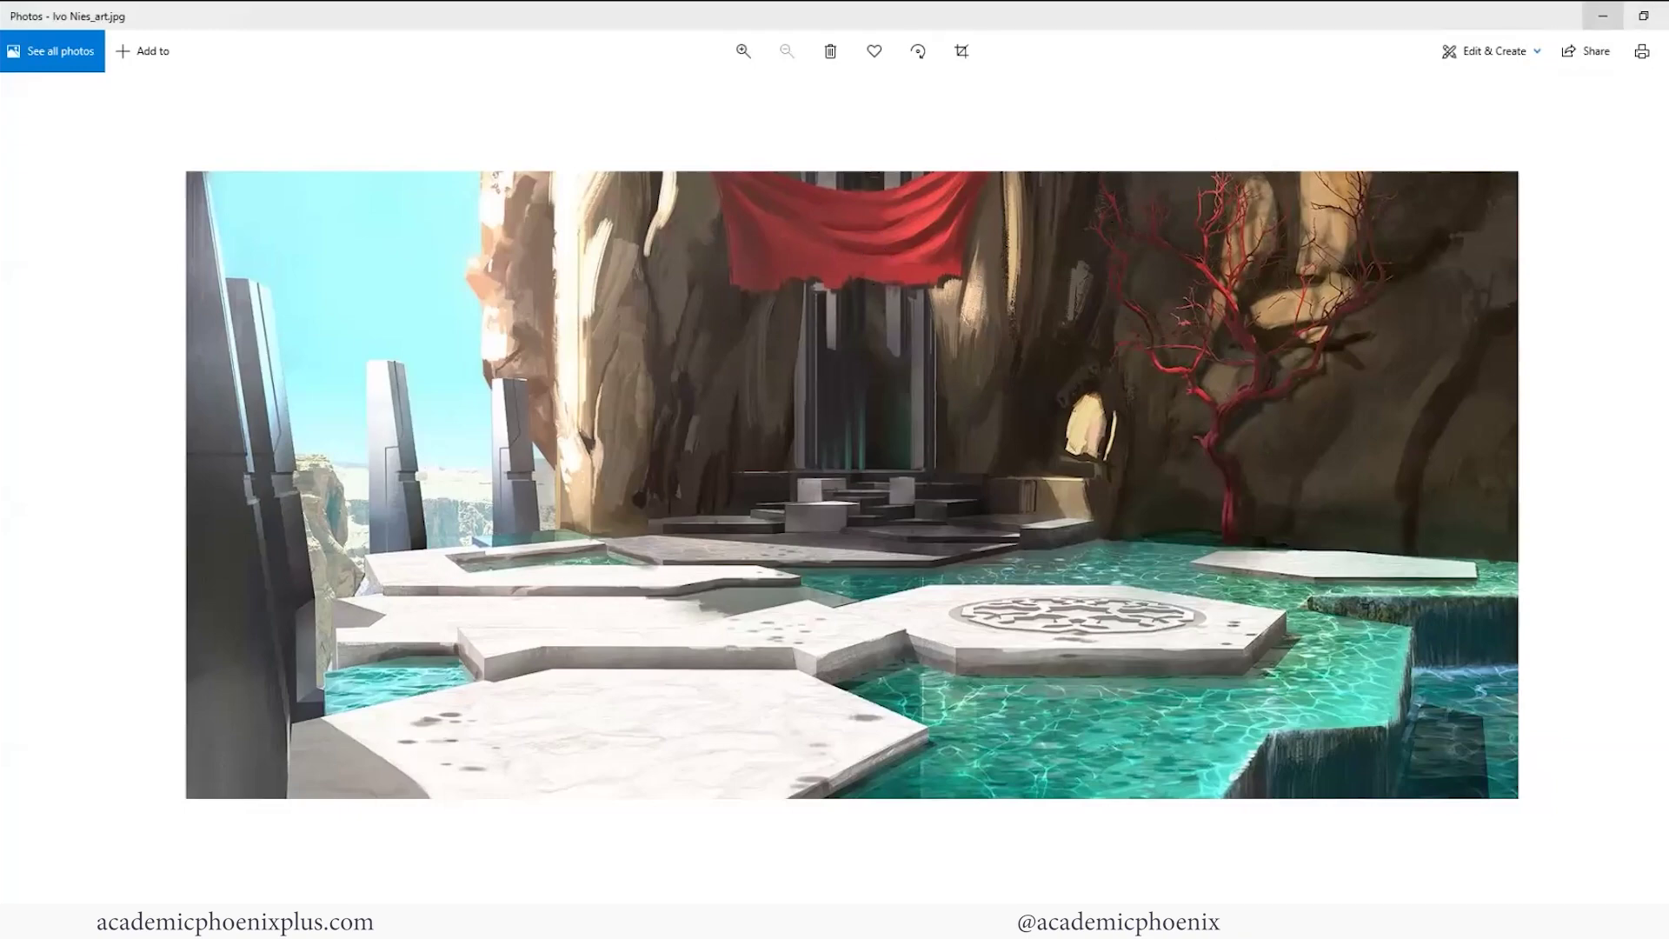
Stop the simulation at frame 150, duplicate the draped cloth, and move the copy back to about Z -31.572
{"action": "left_click", "coordinate": [1603, 15]}
{"action": "left_click_drag", "start_coordinate": [1094, 588], "coordinate": [930, 619], "text": "alt"}
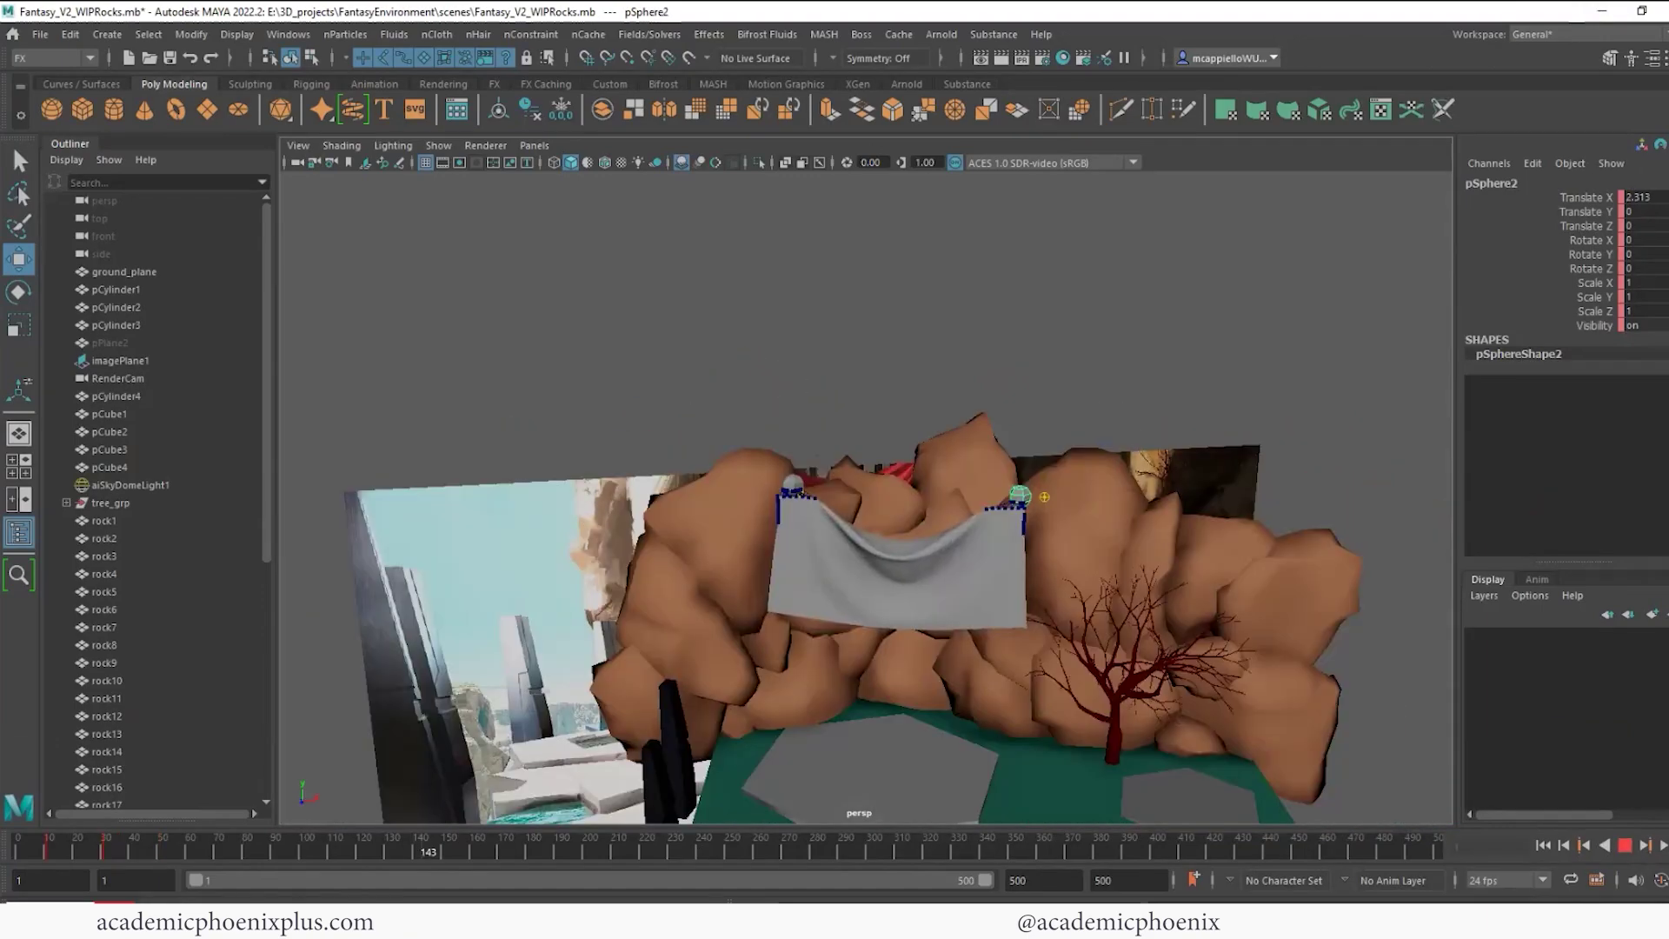
{"action": "left_click", "coordinate": [984, 605]}
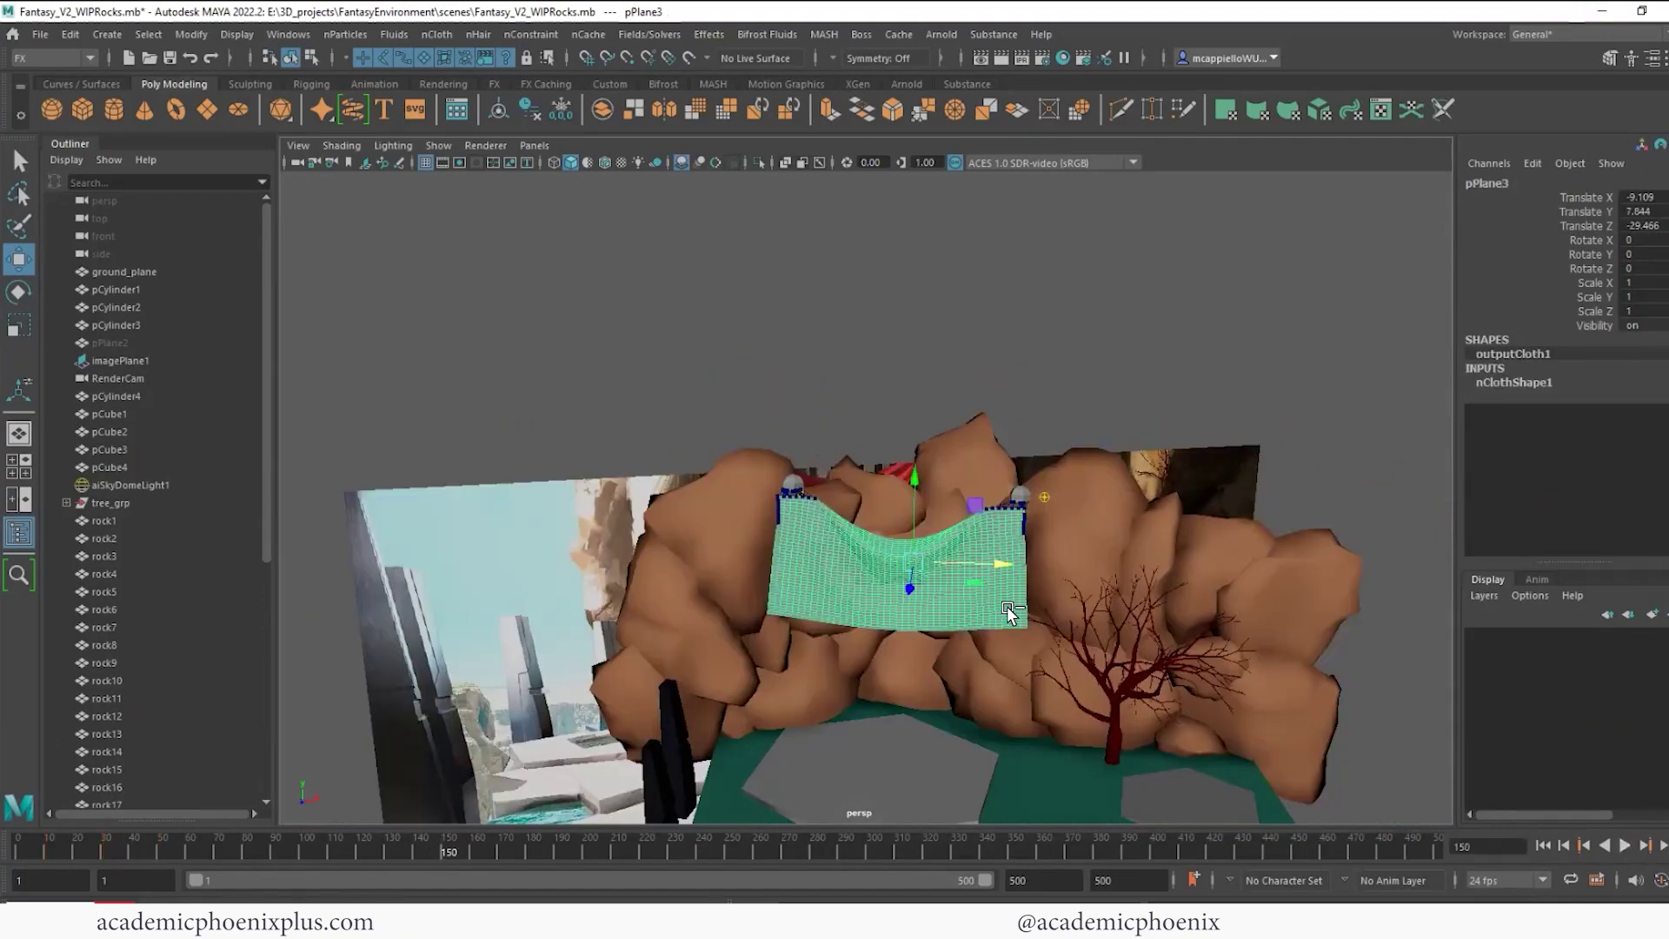
{"action": "left_click", "coordinate": [980, 607]}
{"action": "left_click_drag", "start_coordinate": [980, 607], "coordinate": [810, 622], "text": "alt"}
{"action": "left_click_drag", "start_coordinate": [829, 631], "coordinate": [842, 617]}
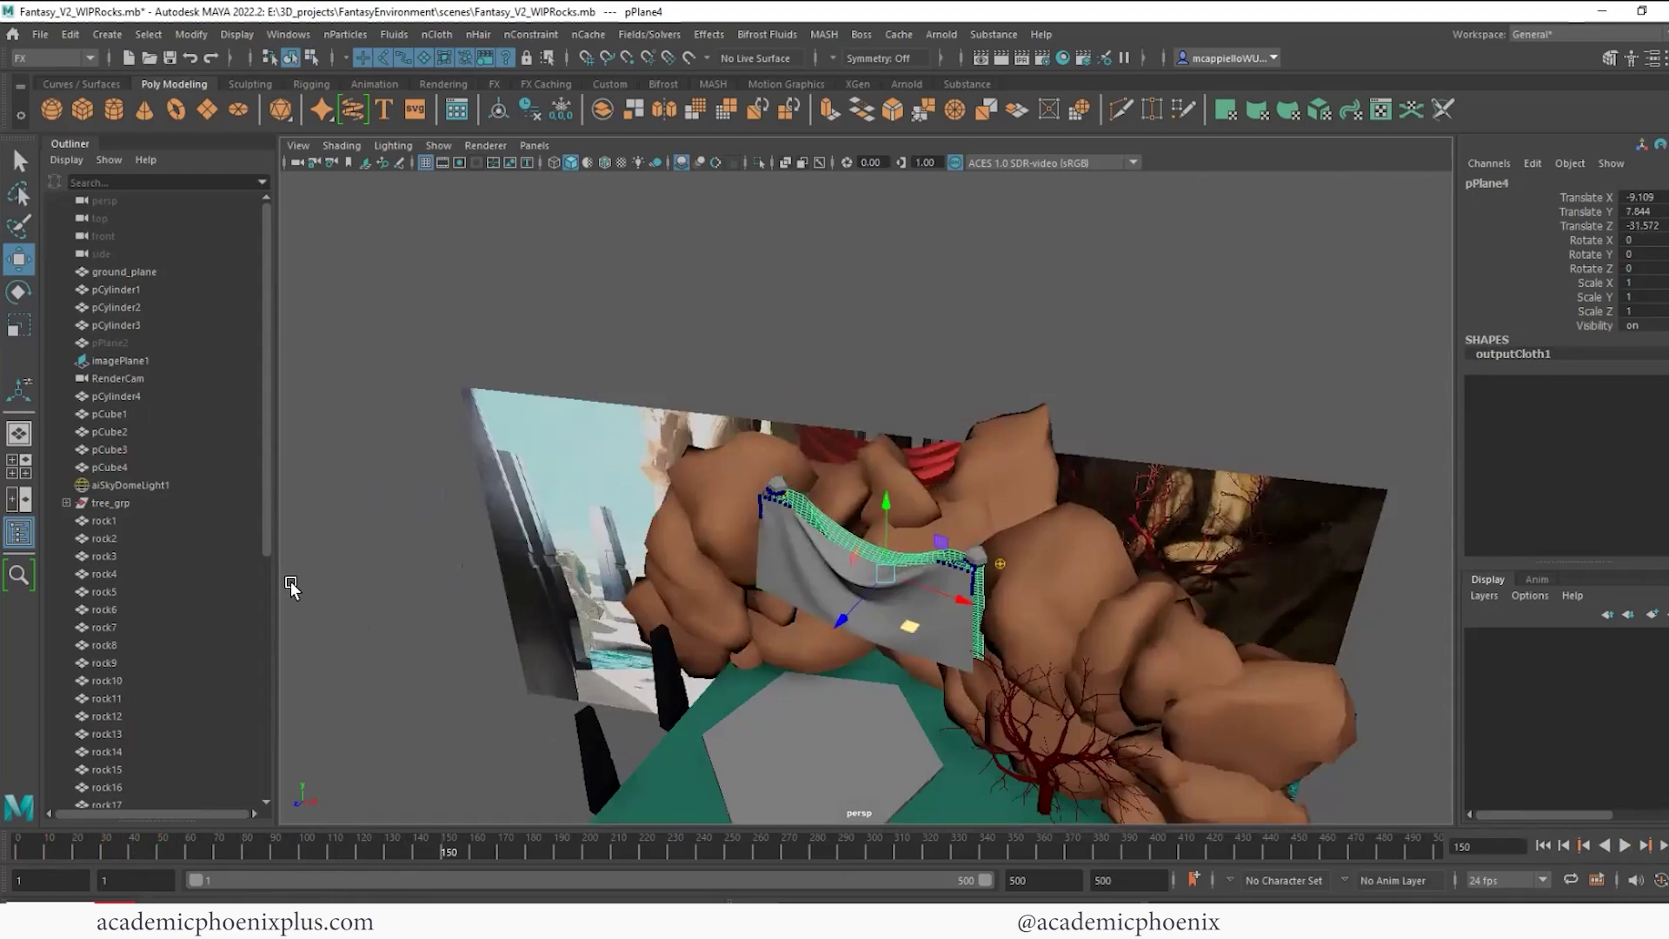
Group the nucleus, nCloth, nRigid and dynamic constraint nodes, add the original plane and both spheres, and hide the group
{"action": "scroll", "coordinate": [248, 661], "scroll_direction": "down", "scroll_amount": 8}
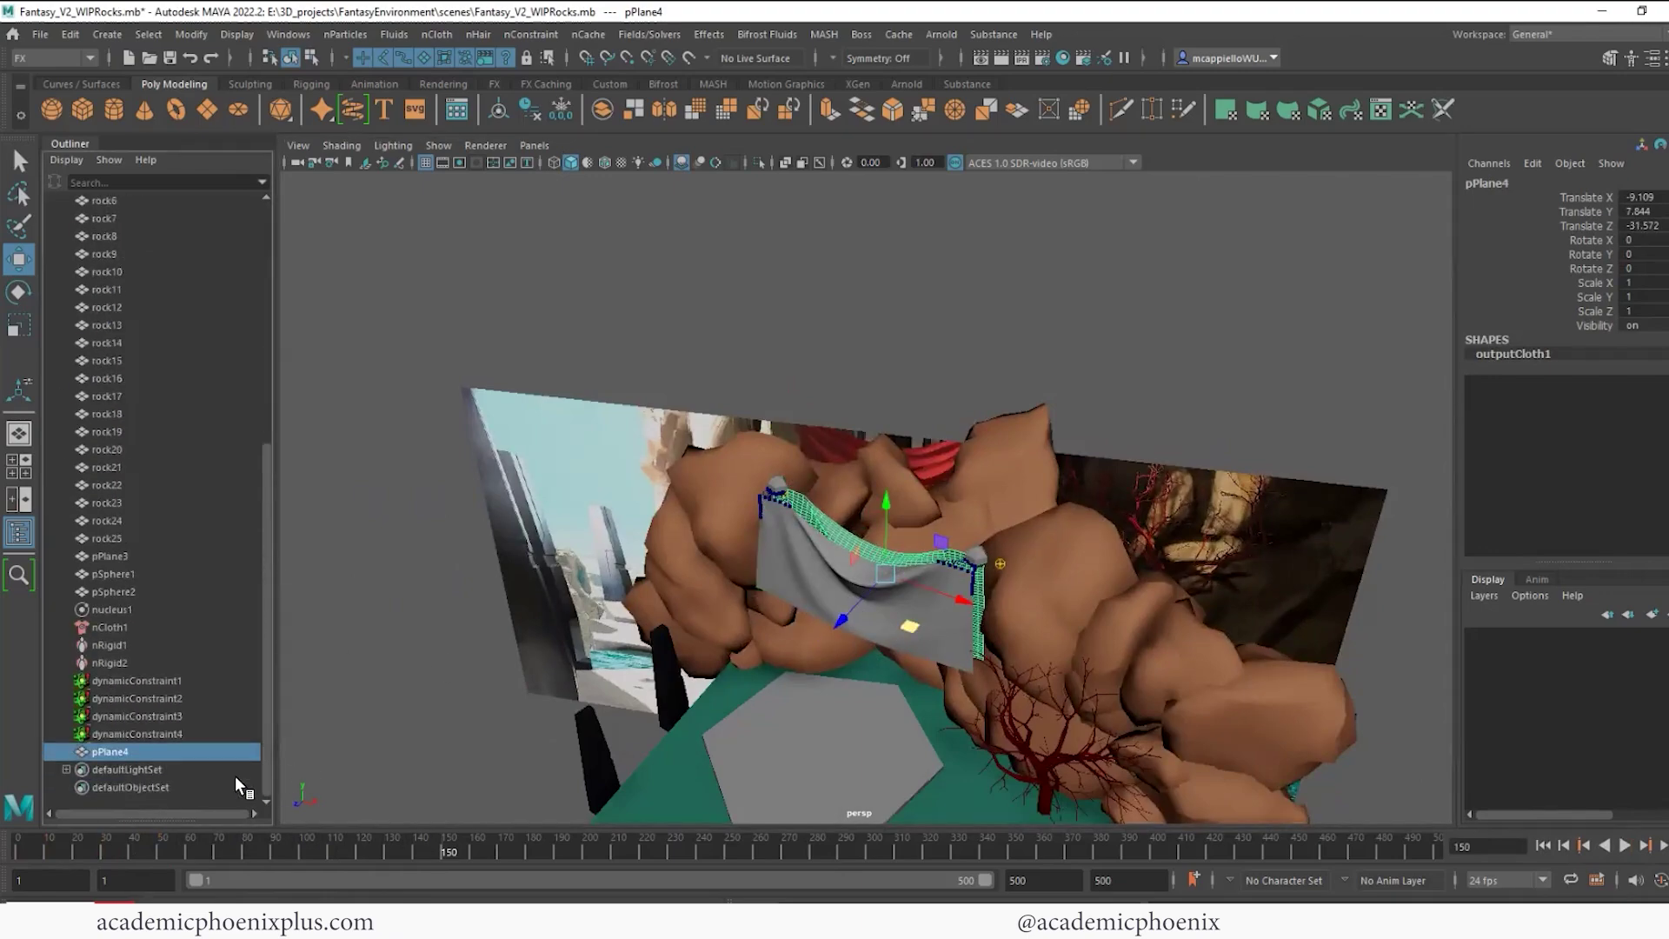
{"action": "left_click", "coordinate": [159, 733]}
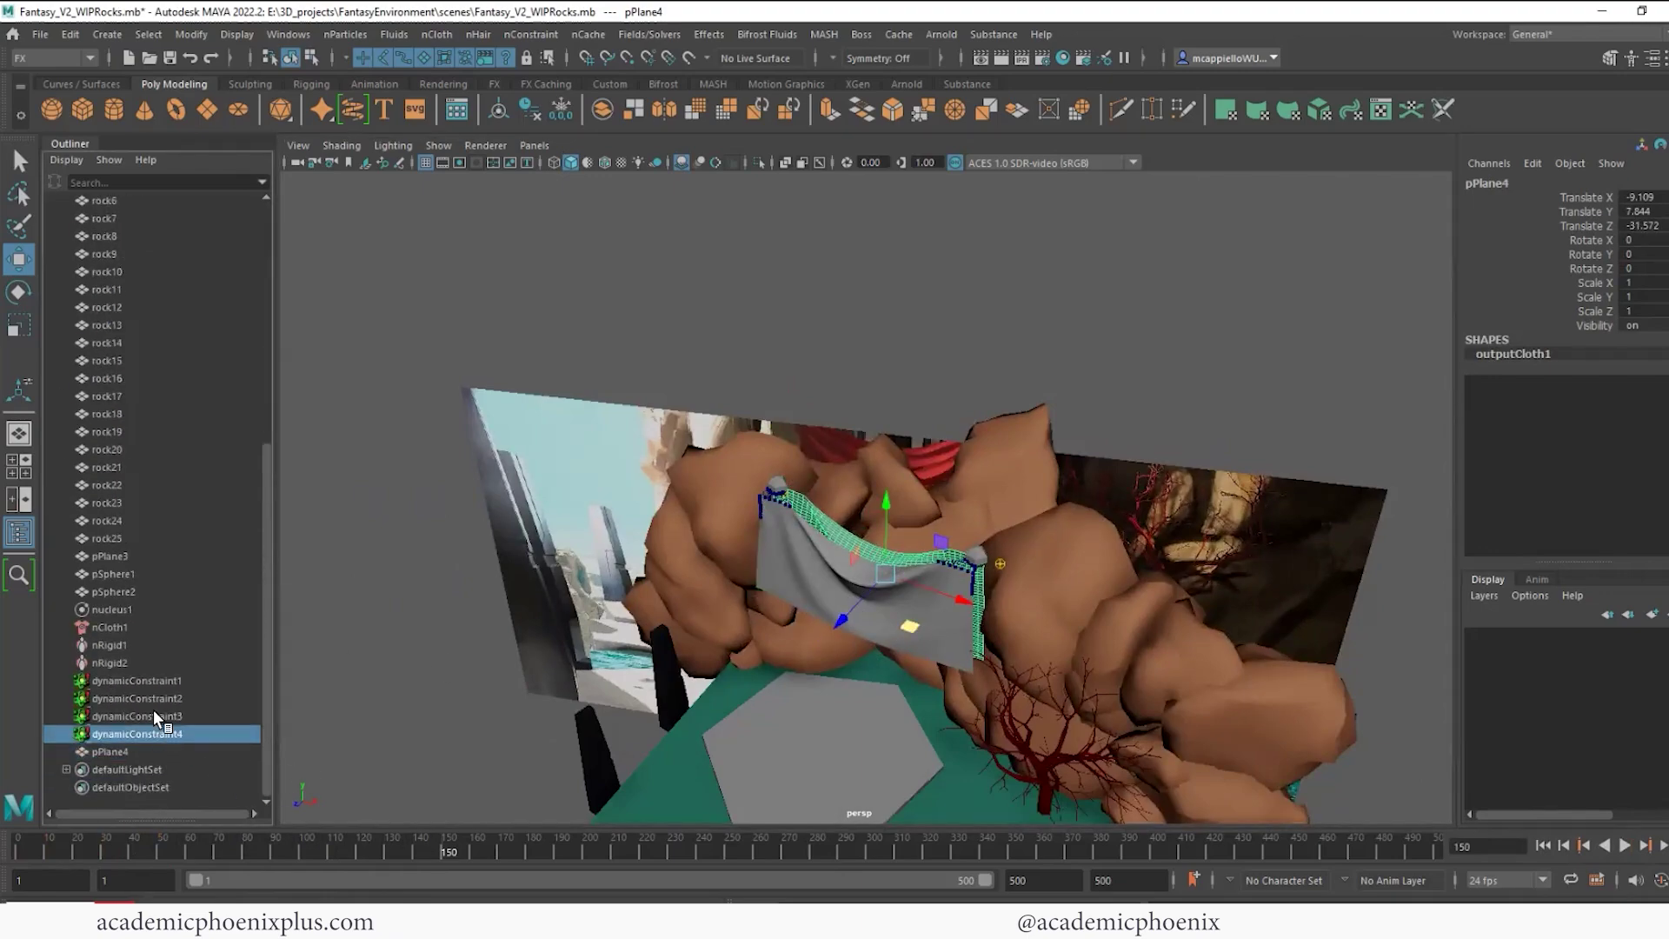
{"action": "left_click", "coordinate": [122, 609], "text": "shift"}
{"action": "key", "text": "ctrl+g"}
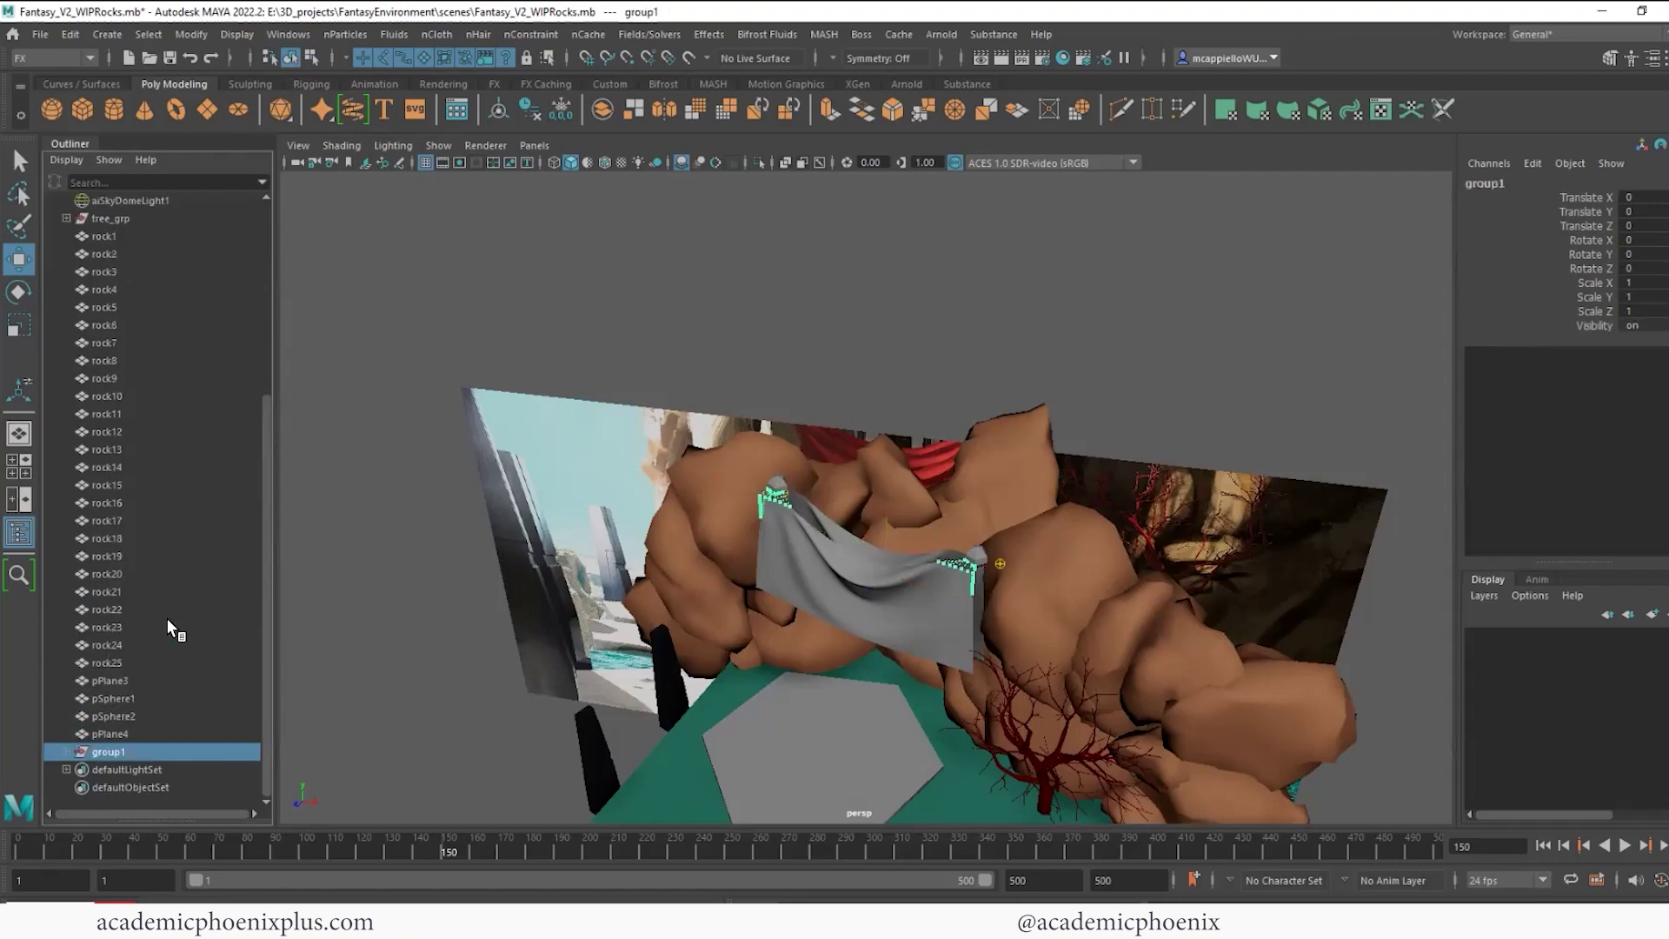
{"action": "key", "text": "ctrl+h"}
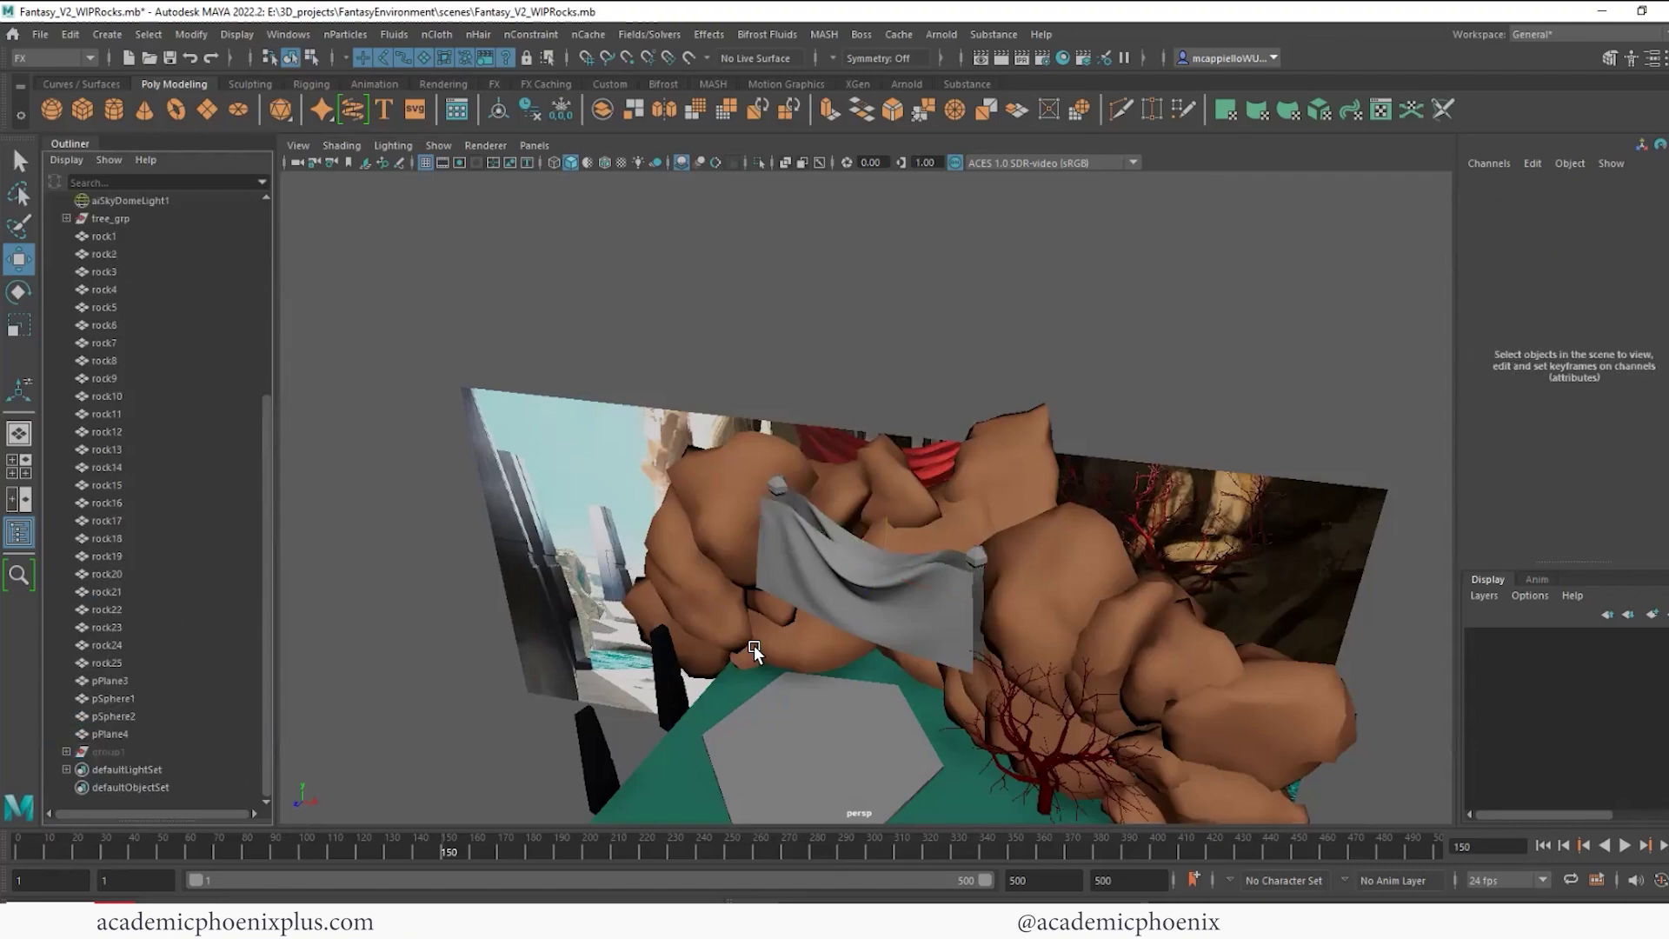
Assign the existing red tree_shader material to the duplicated cloth
{"action": "left_click", "coordinate": [851, 575]}
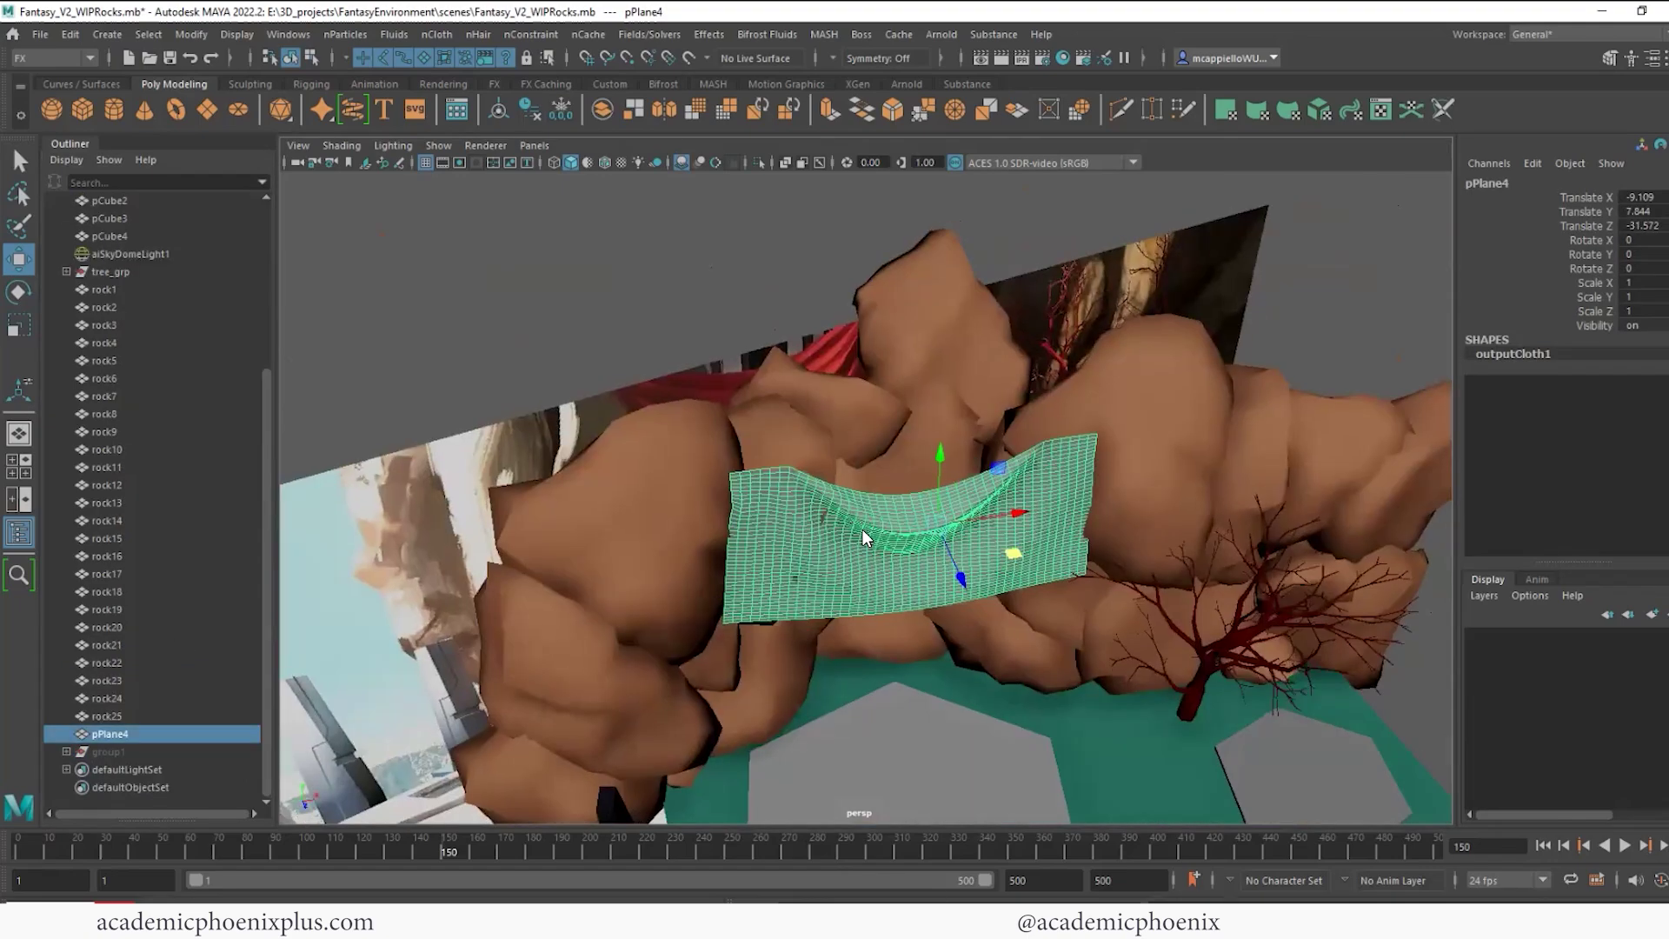
{"action": "right_click_drag", "start_coordinate": [862, 530], "coordinate": [904, 894]}
{"action": "right_click_drag", "start_coordinate": [1046, 824], "coordinate": [1036, 852]}
{"action": "left_click", "coordinate": [1131, 647]}
{"action": "left_click_drag", "start_coordinate": [1131, 647], "coordinate": [1026, 574], "text": "alt"}
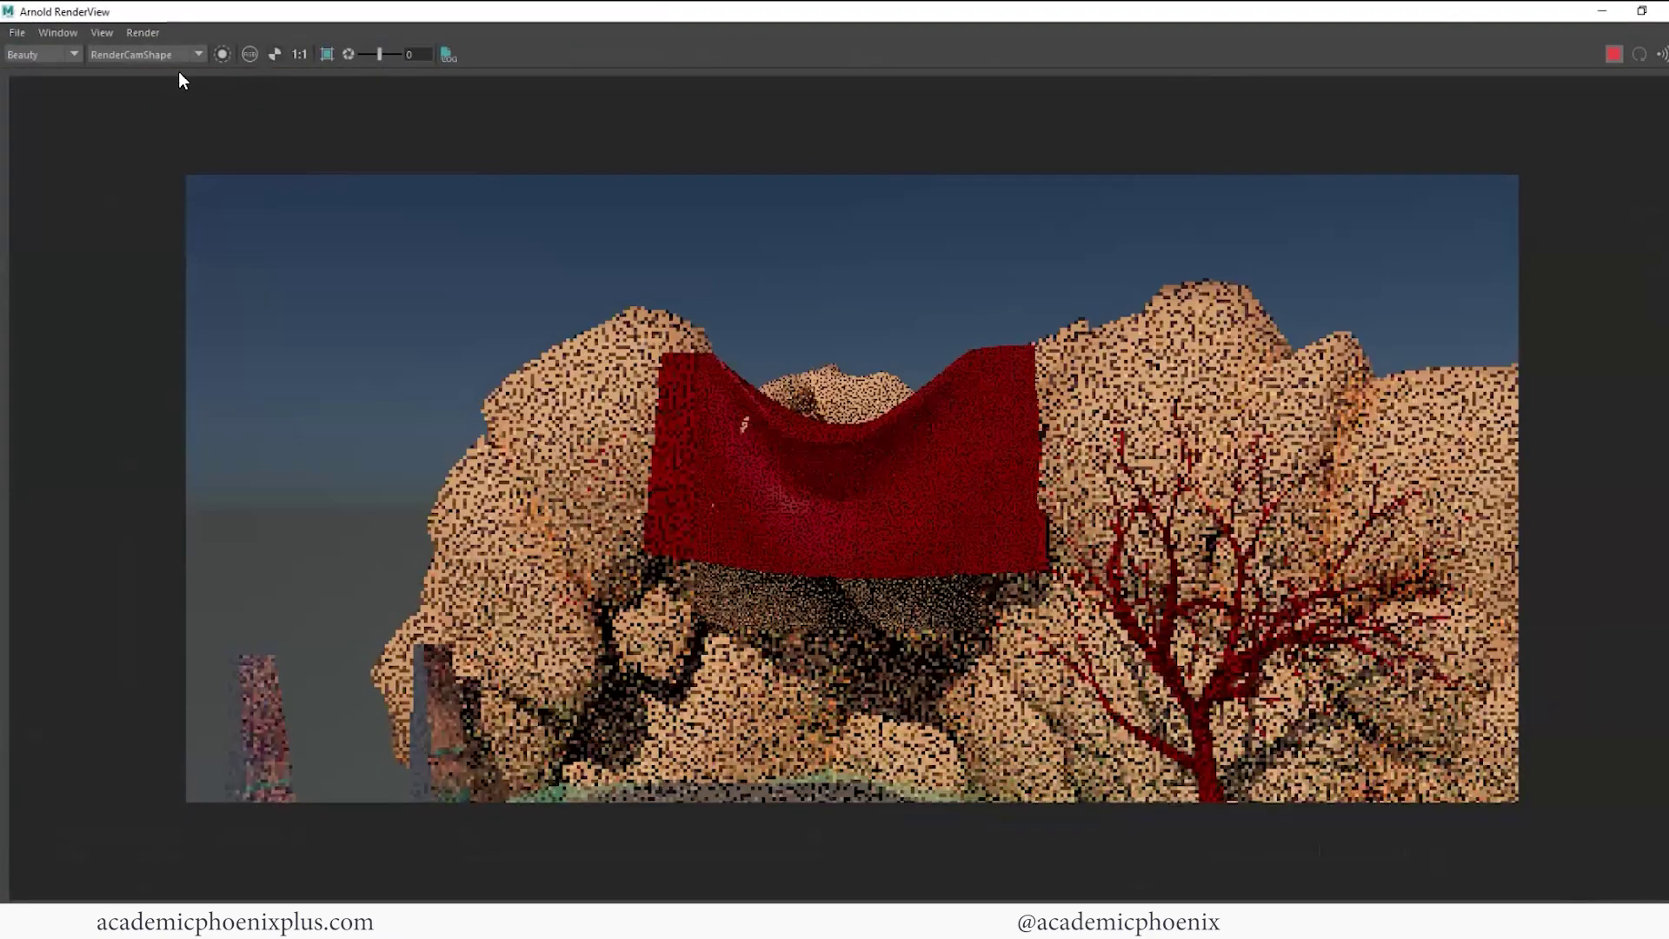
Set the viewport and Arnold render view to RenderCam, and render the scene with Arnold
{"action": "key", "text": "Escape"}
{"action": "left_click", "coordinate": [163, 59]}
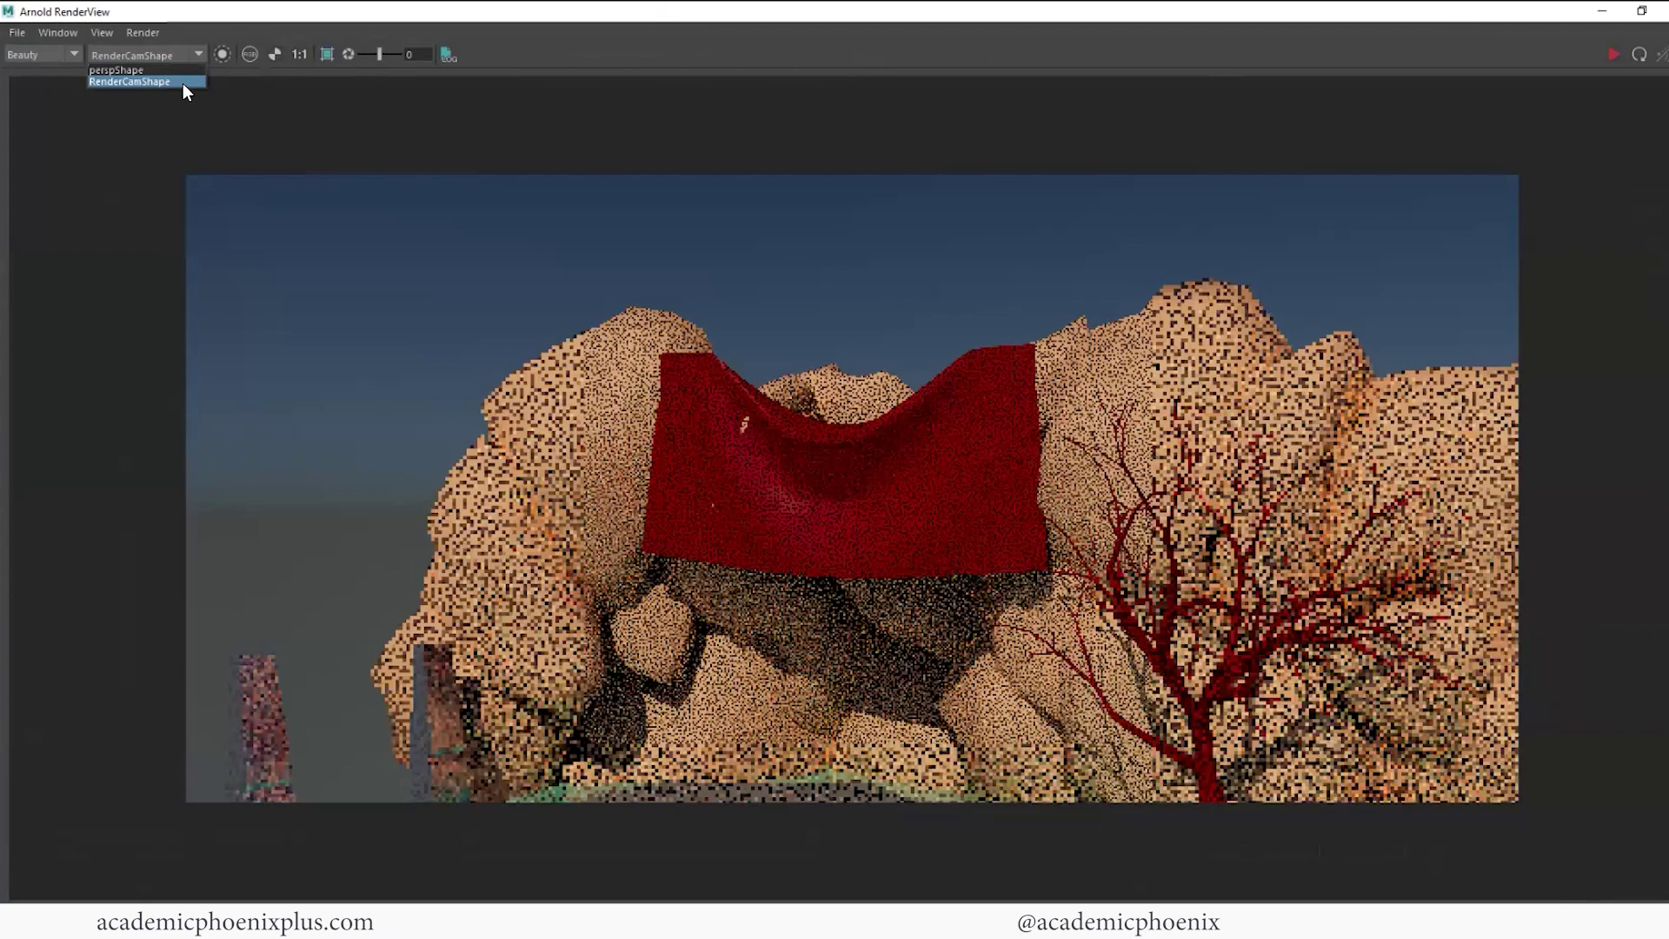
{"action": "left_click", "coordinate": [183, 82]}
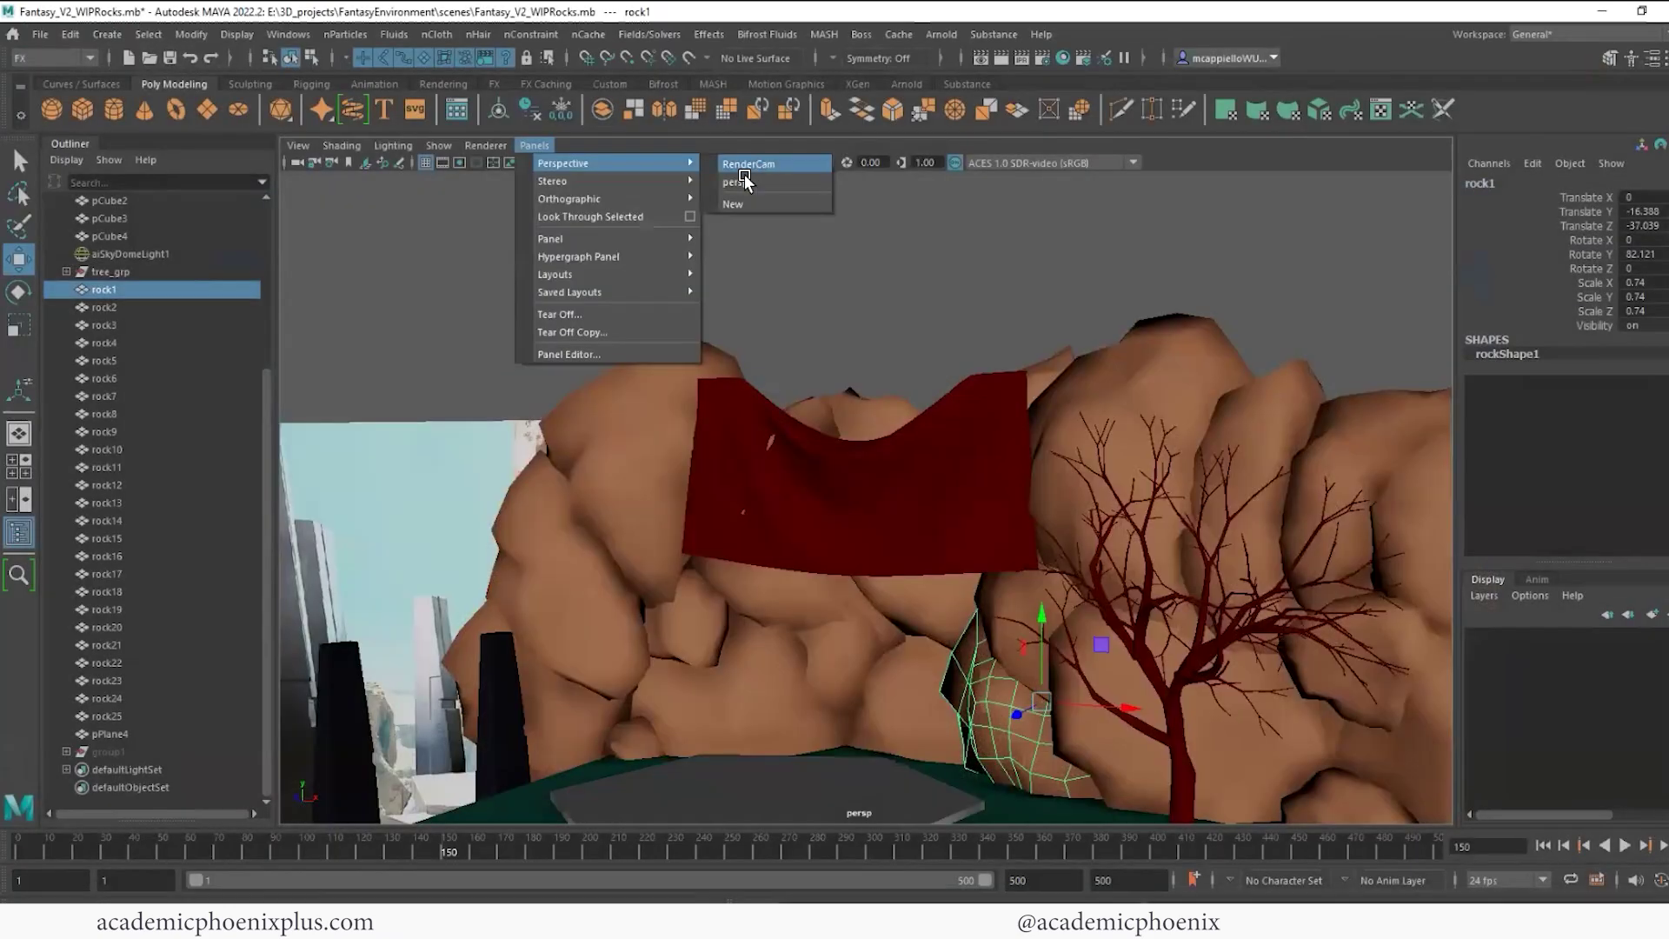
{"action": "left_click", "coordinate": [745, 170]}
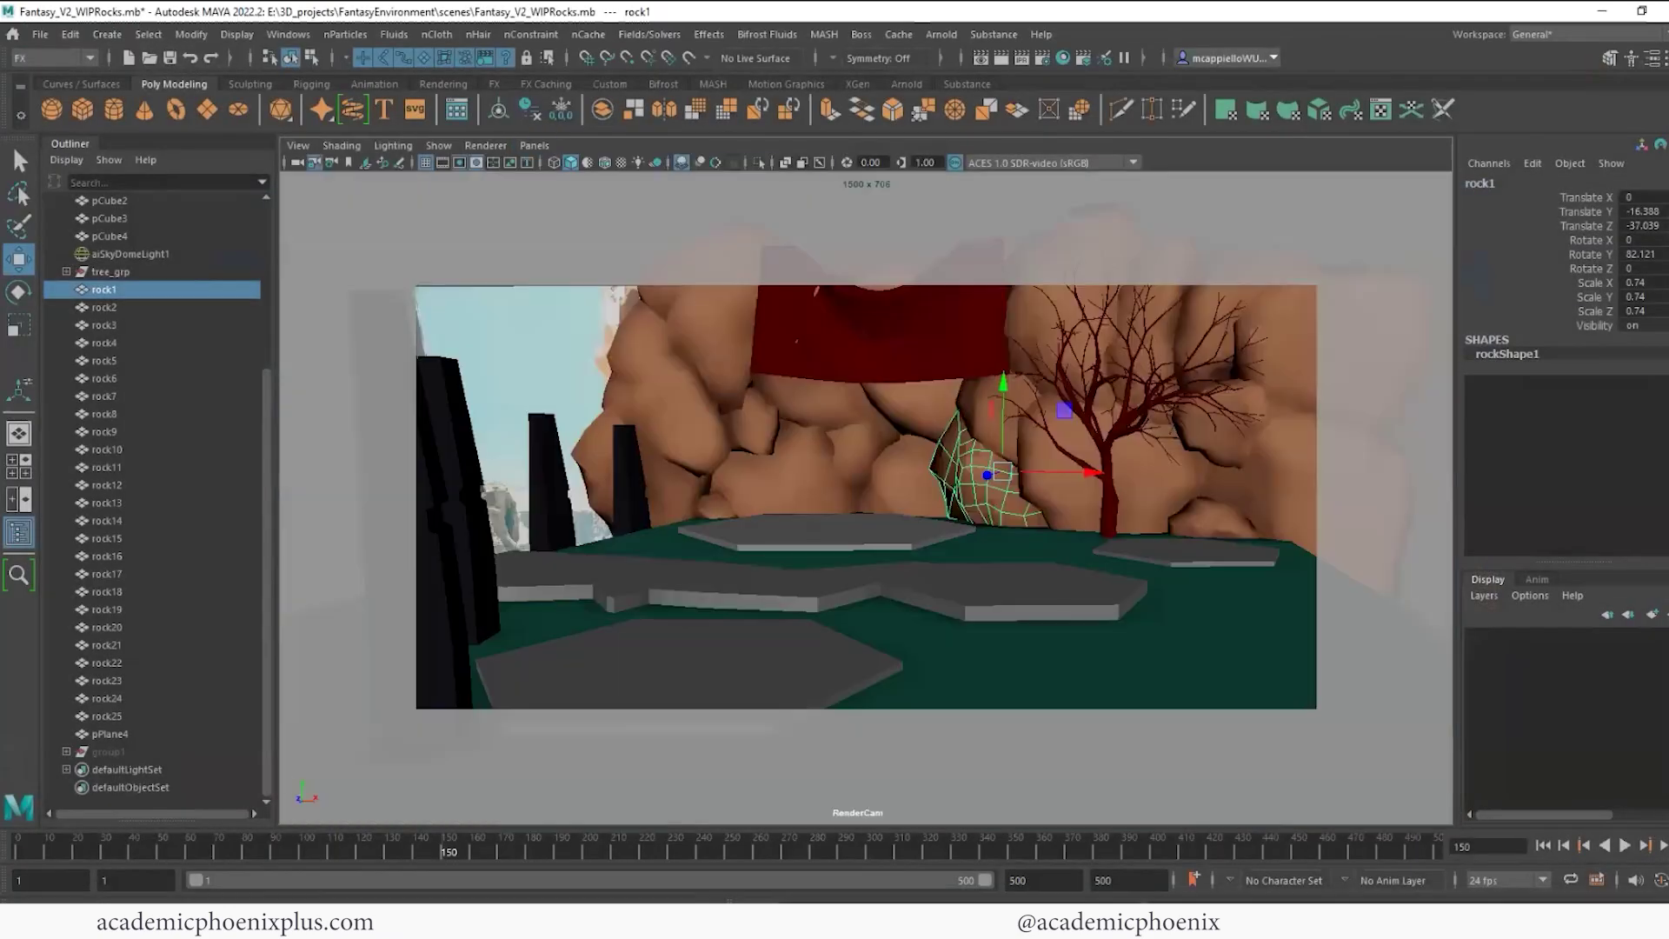
{"action": "left_click", "coordinate": [941, 34]}
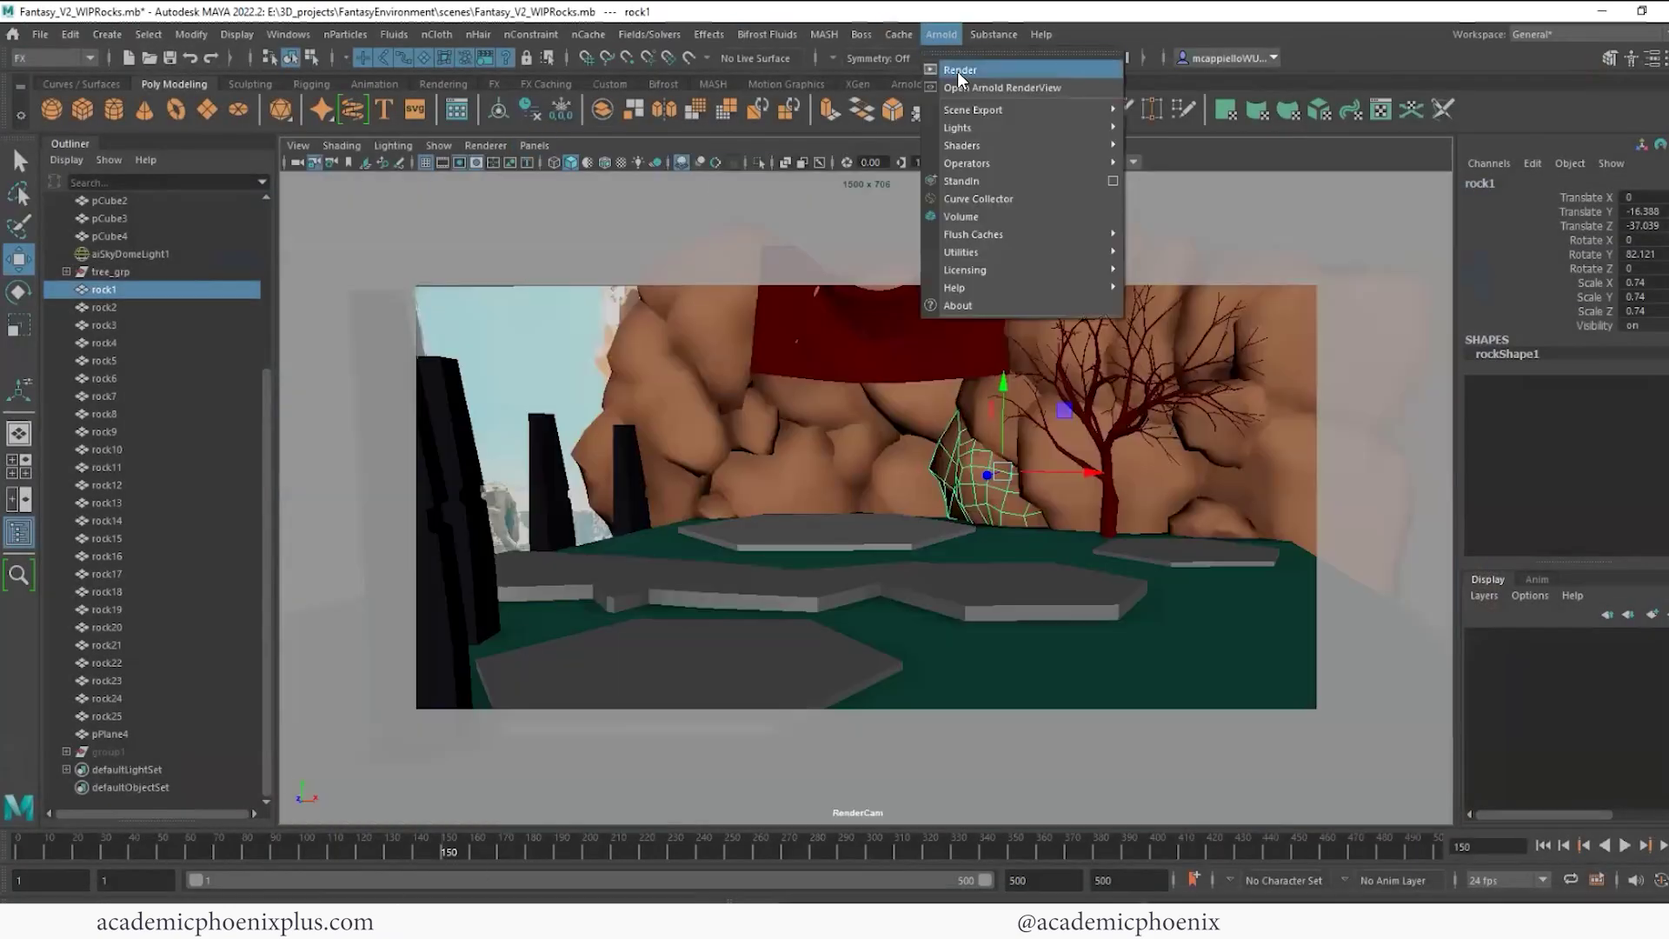
{"action": "left_click", "coordinate": [958, 69]}
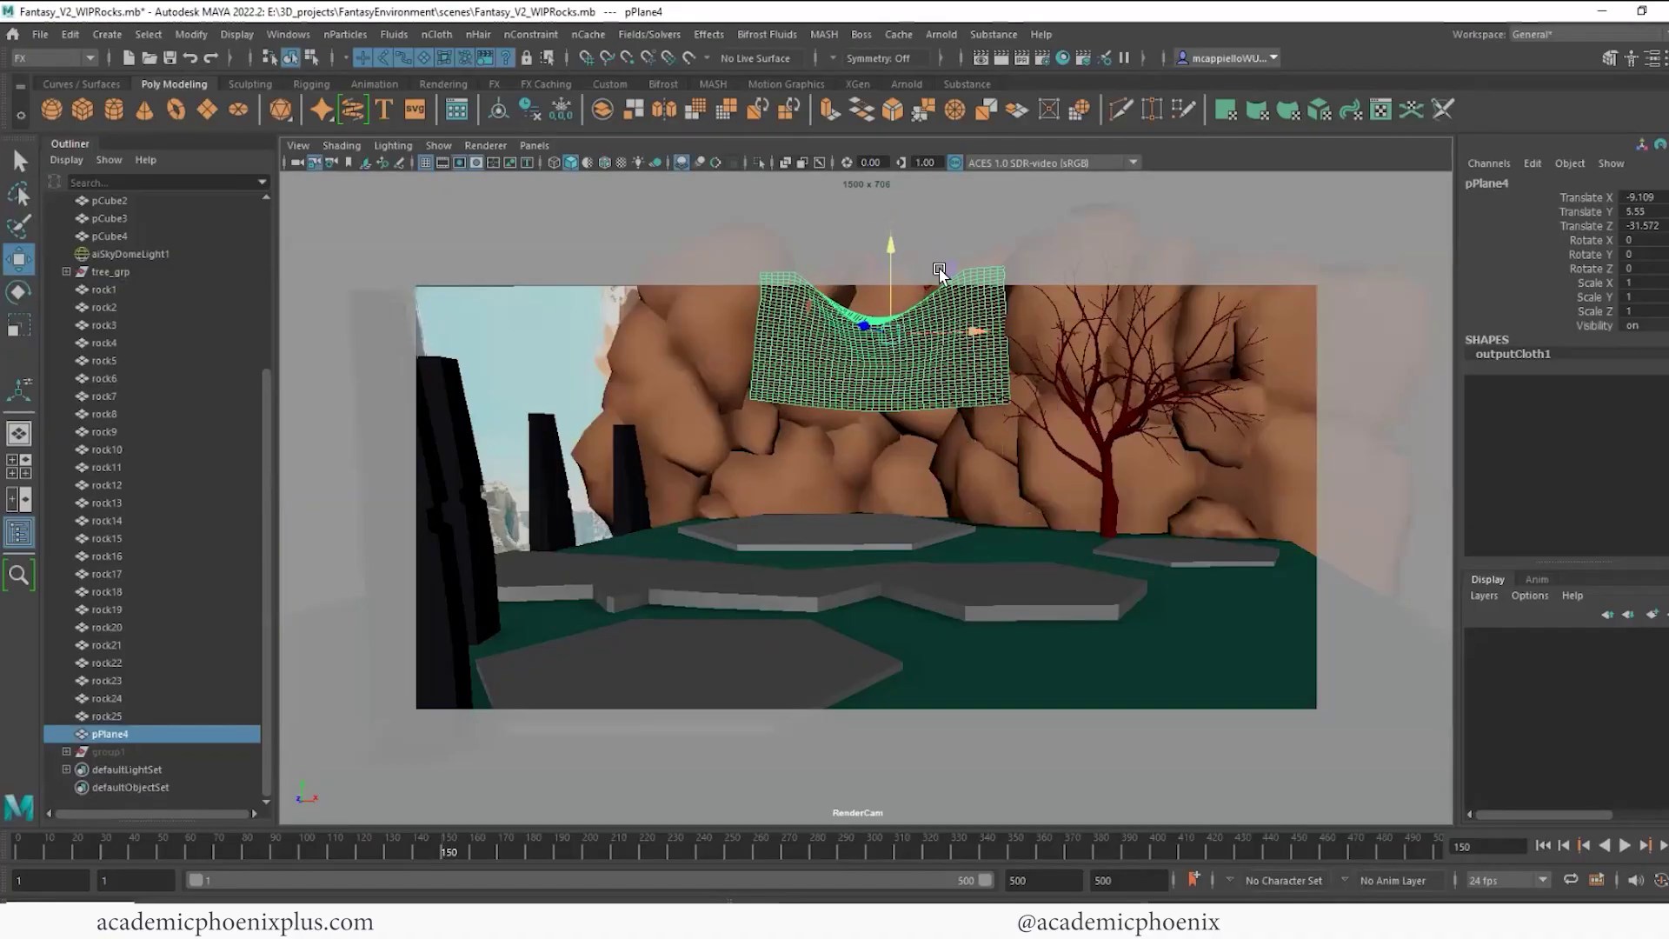
Scale the cloth uniformly to about 0.837 and reposition it at about X -9.625, Y 6.843
{"action": "left_click_drag", "start_coordinate": [889, 246], "coordinate": [889, 247]}
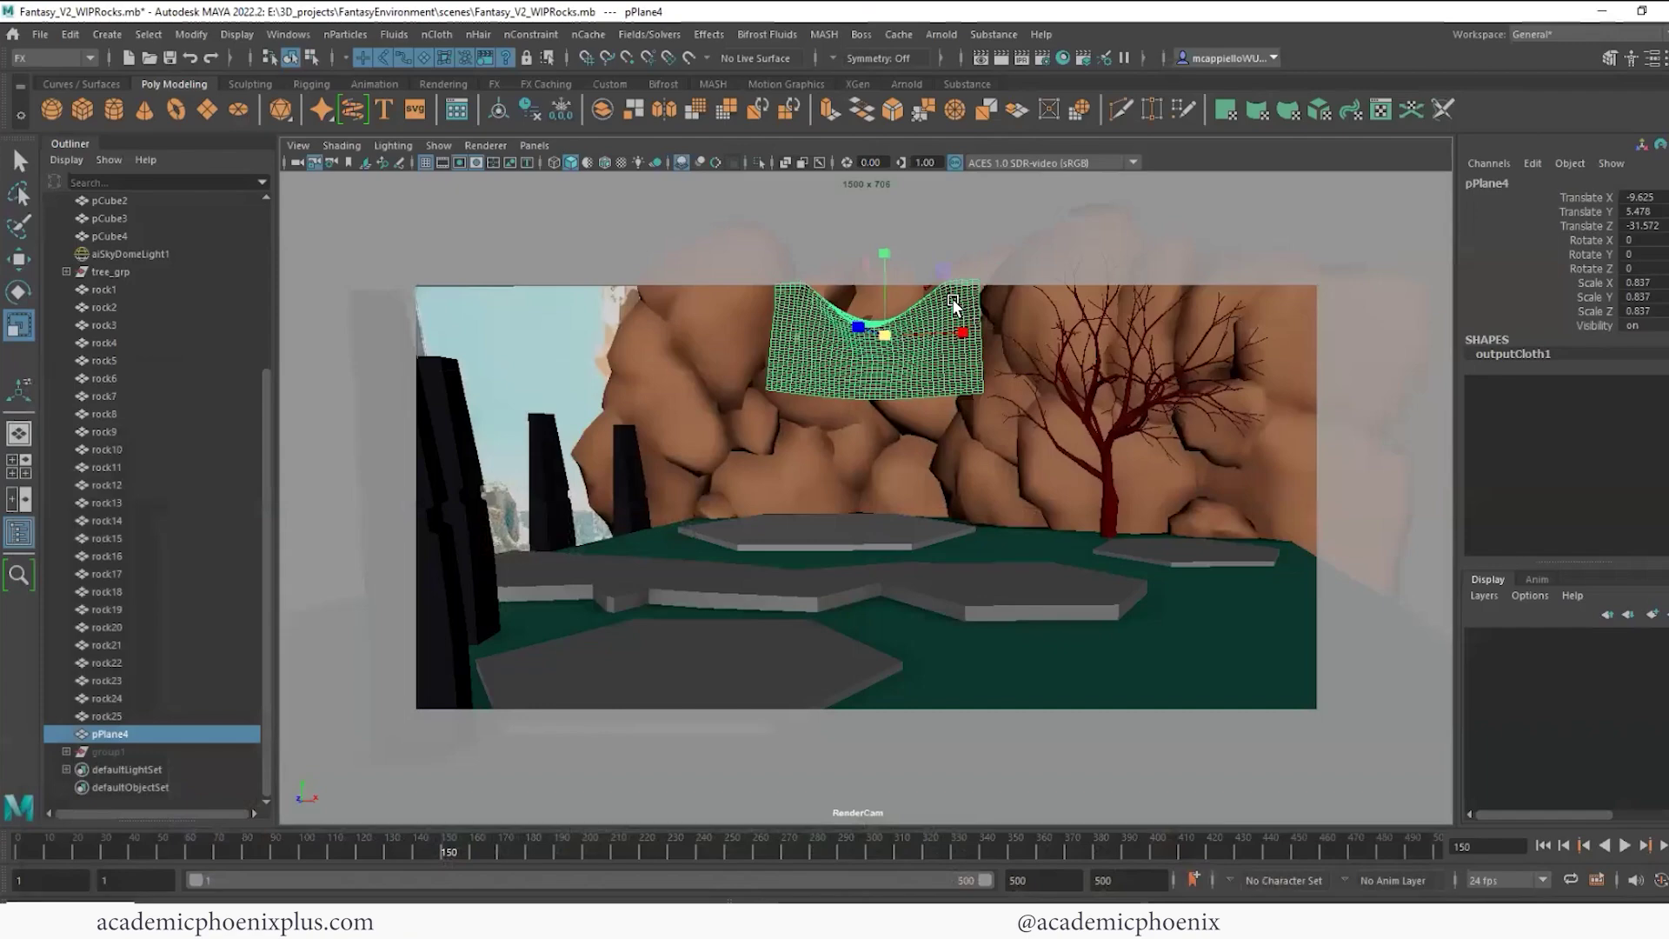
{"action": "key", "text": "w"}
{"action": "left_click_drag", "start_coordinate": [880, 253], "coordinate": [874, 233]}
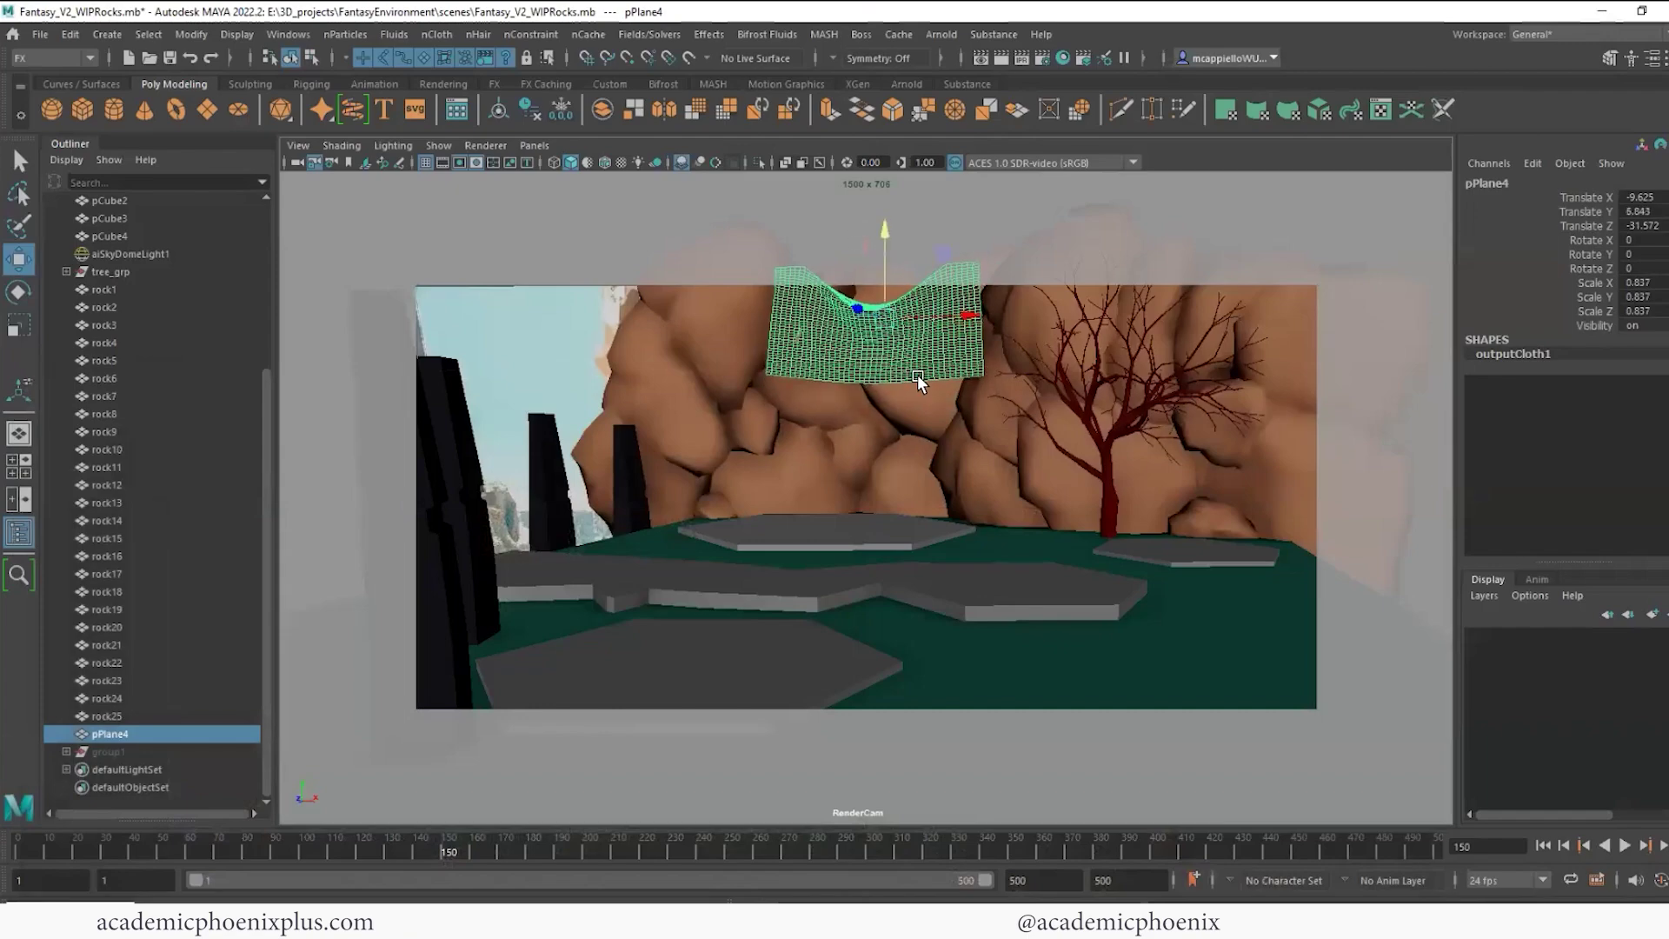
Group rock1 through rock25 as rock_grp and hide the group to expose the reference flag
{"action": "left_click", "coordinate": [119, 715]}
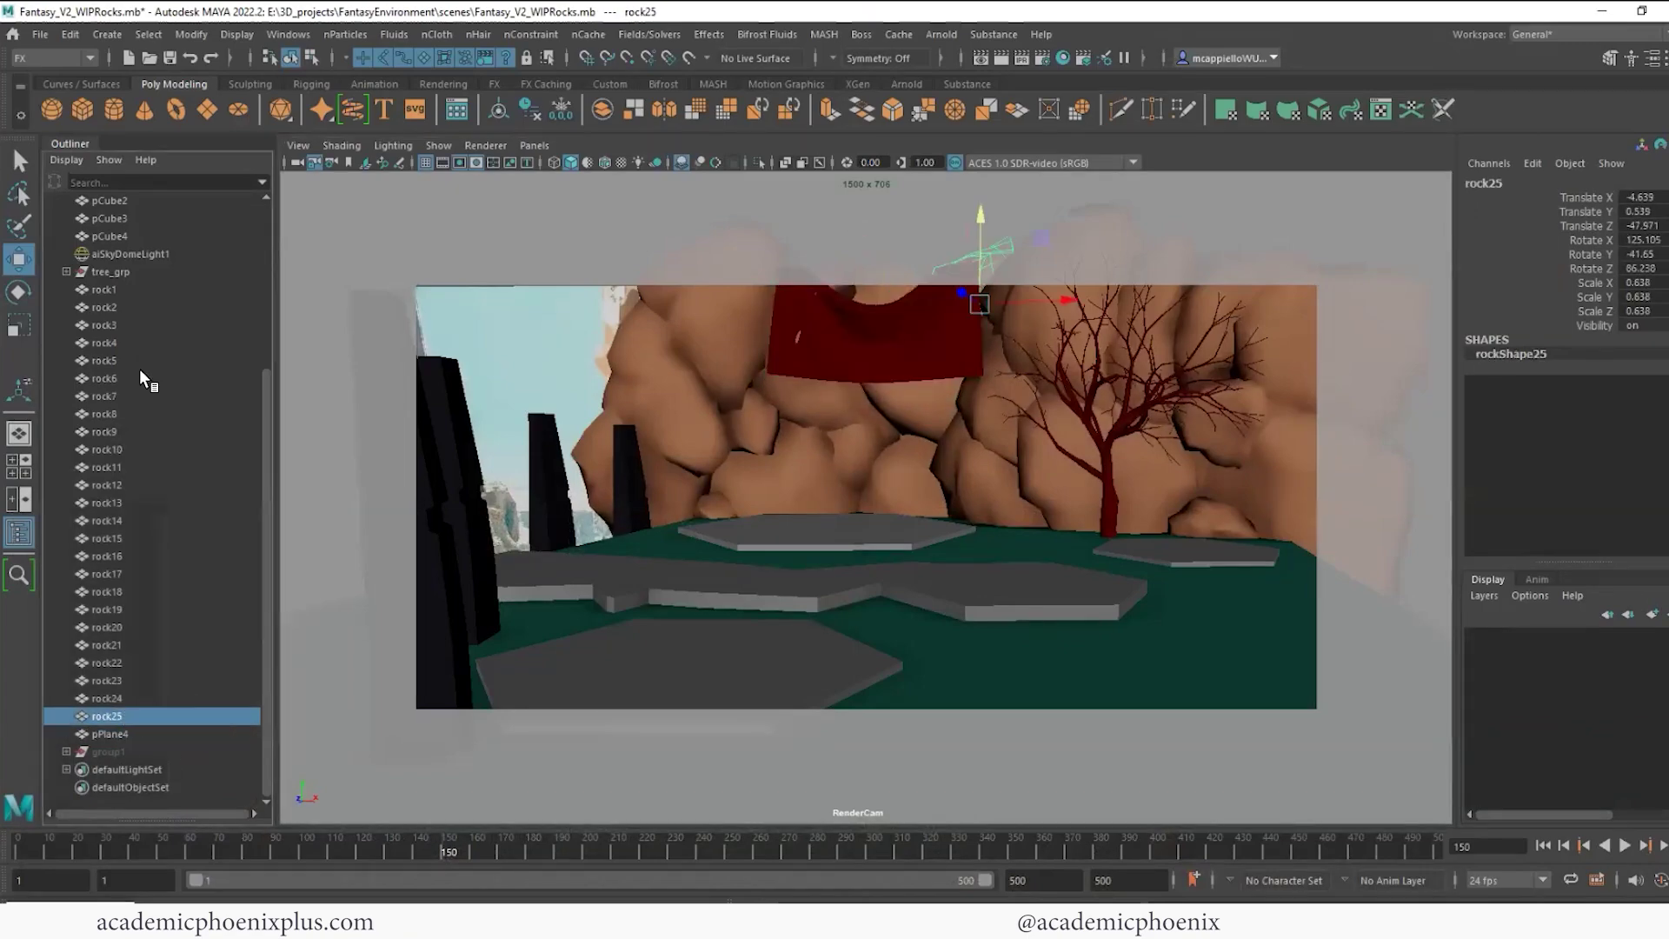
{"action": "left_click", "coordinate": [123, 289], "text": "shift"}
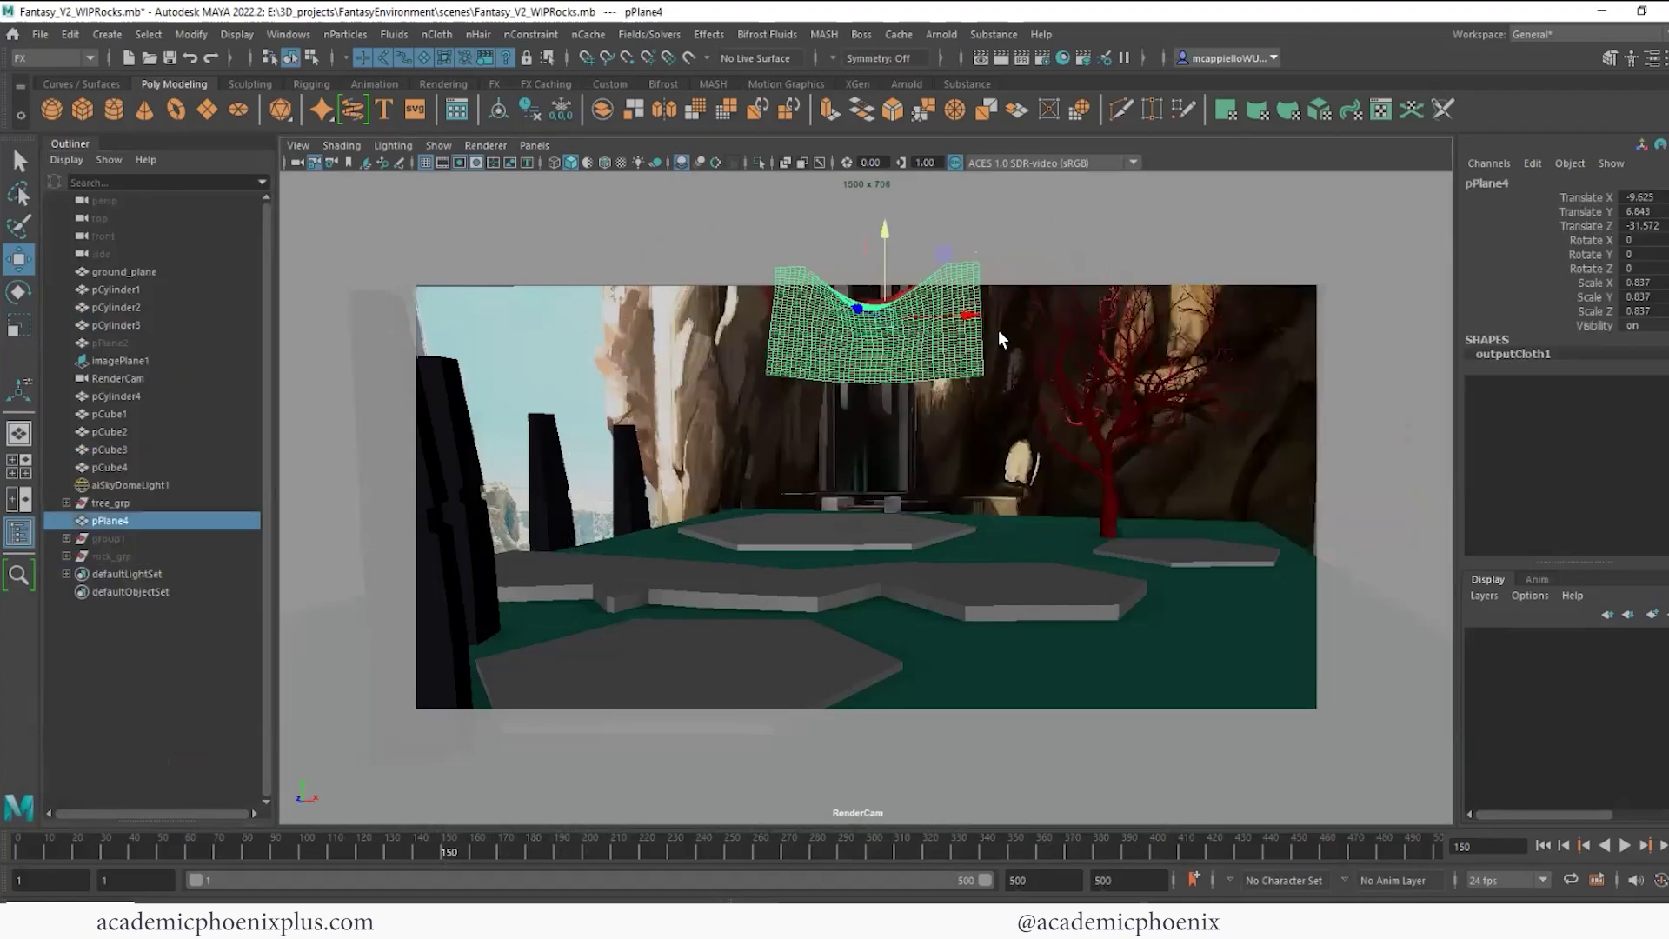
Fit the cloth over the reference flag by scaling it to about 0.75 and moving it to about X -11.086, Y 7.132
{"action": "left_click_drag", "start_coordinate": [998, 330], "coordinate": [852, 320]}
{"action": "key", "text": "r"}
{"action": "key", "text": "w"}
{"action": "left_click_drag", "start_coordinate": [866, 227], "coordinate": [868, 222]}
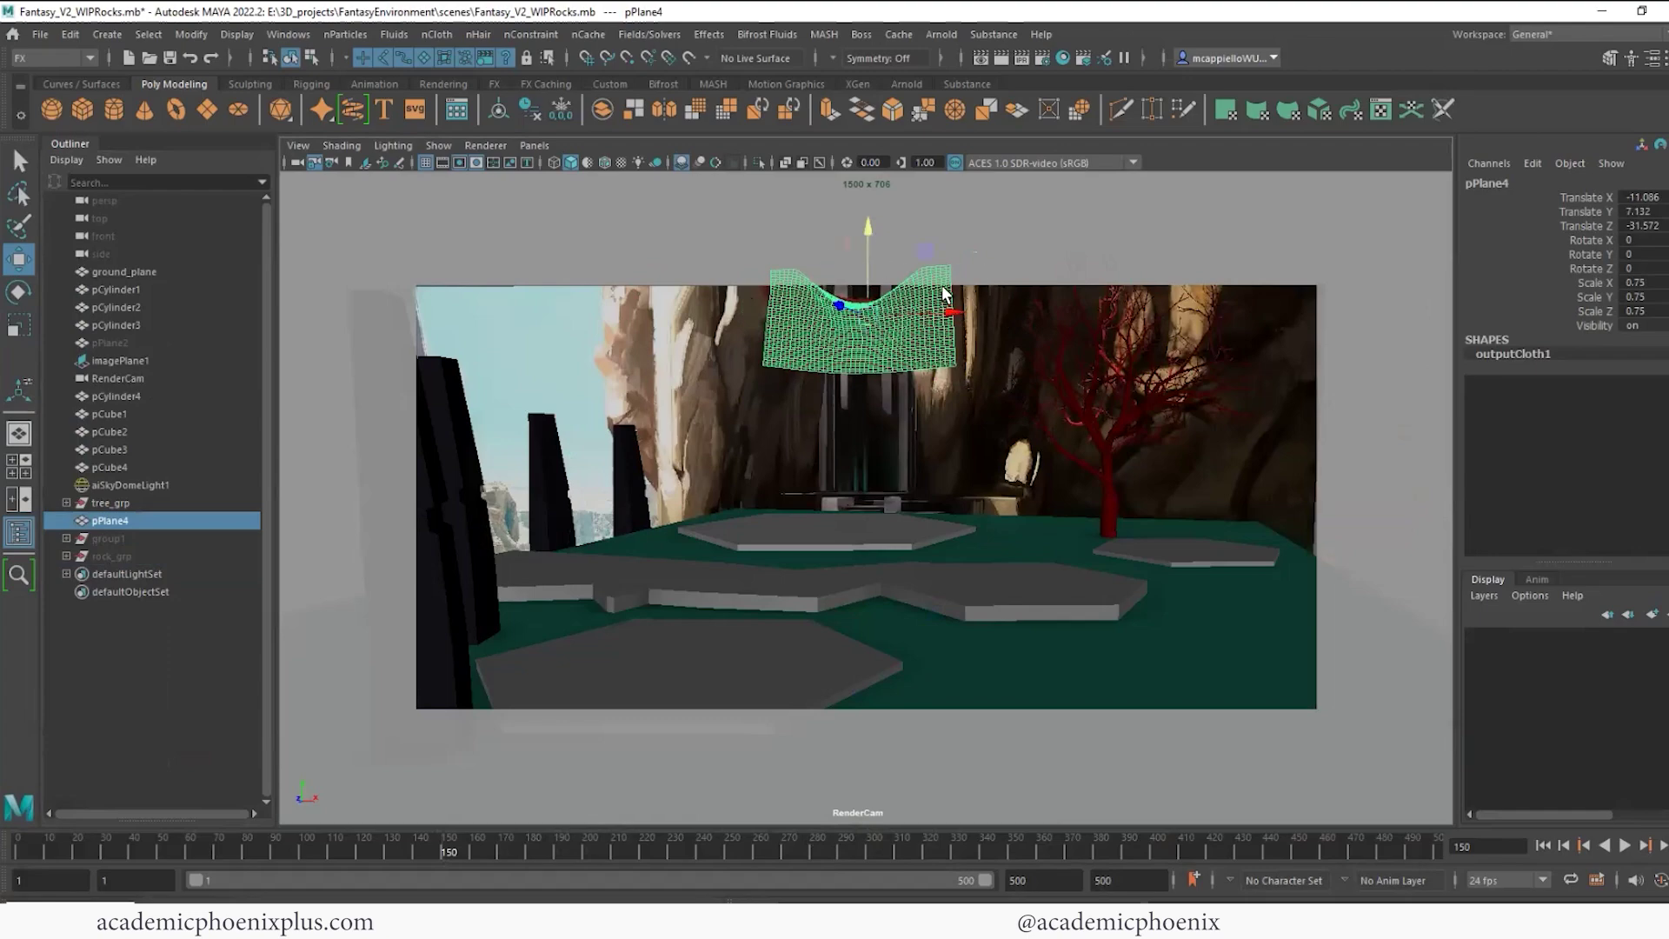
Pull the cloth's upper-right and upper-left corner vertices outward with soft falloff, and nudge the whole cloth slightly upward
{"action": "right_click_drag", "start_coordinate": [920, 289], "coordinate": [931, 249]}
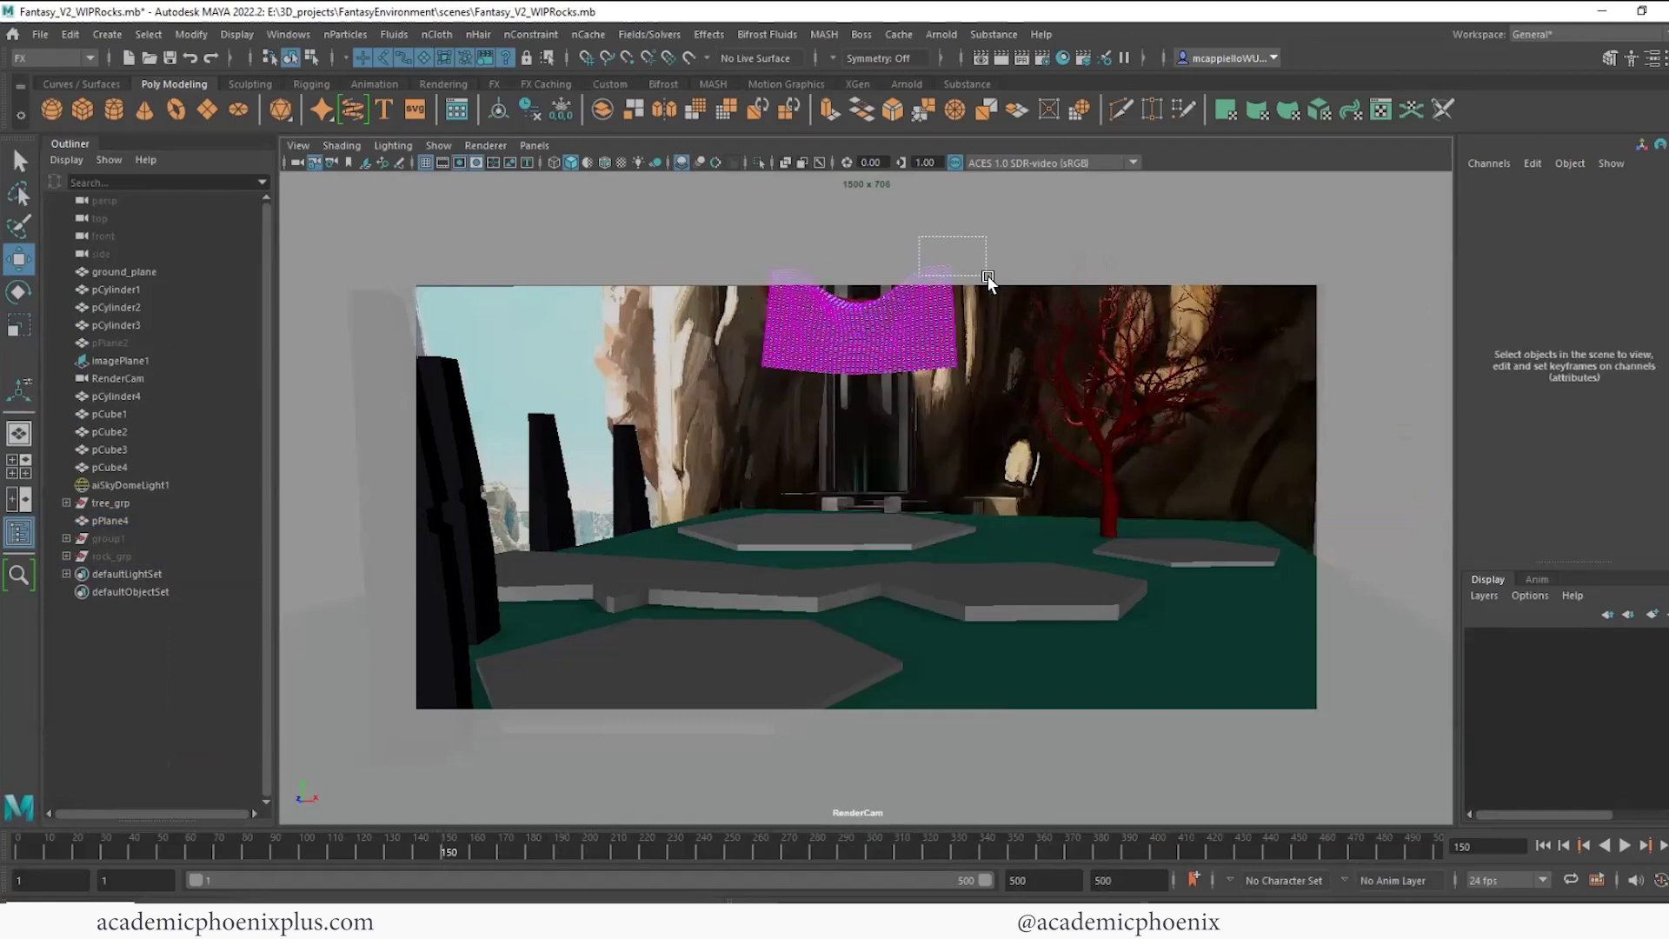
{"action": "left_click_drag", "start_coordinate": [988, 275], "coordinate": [988, 275]}
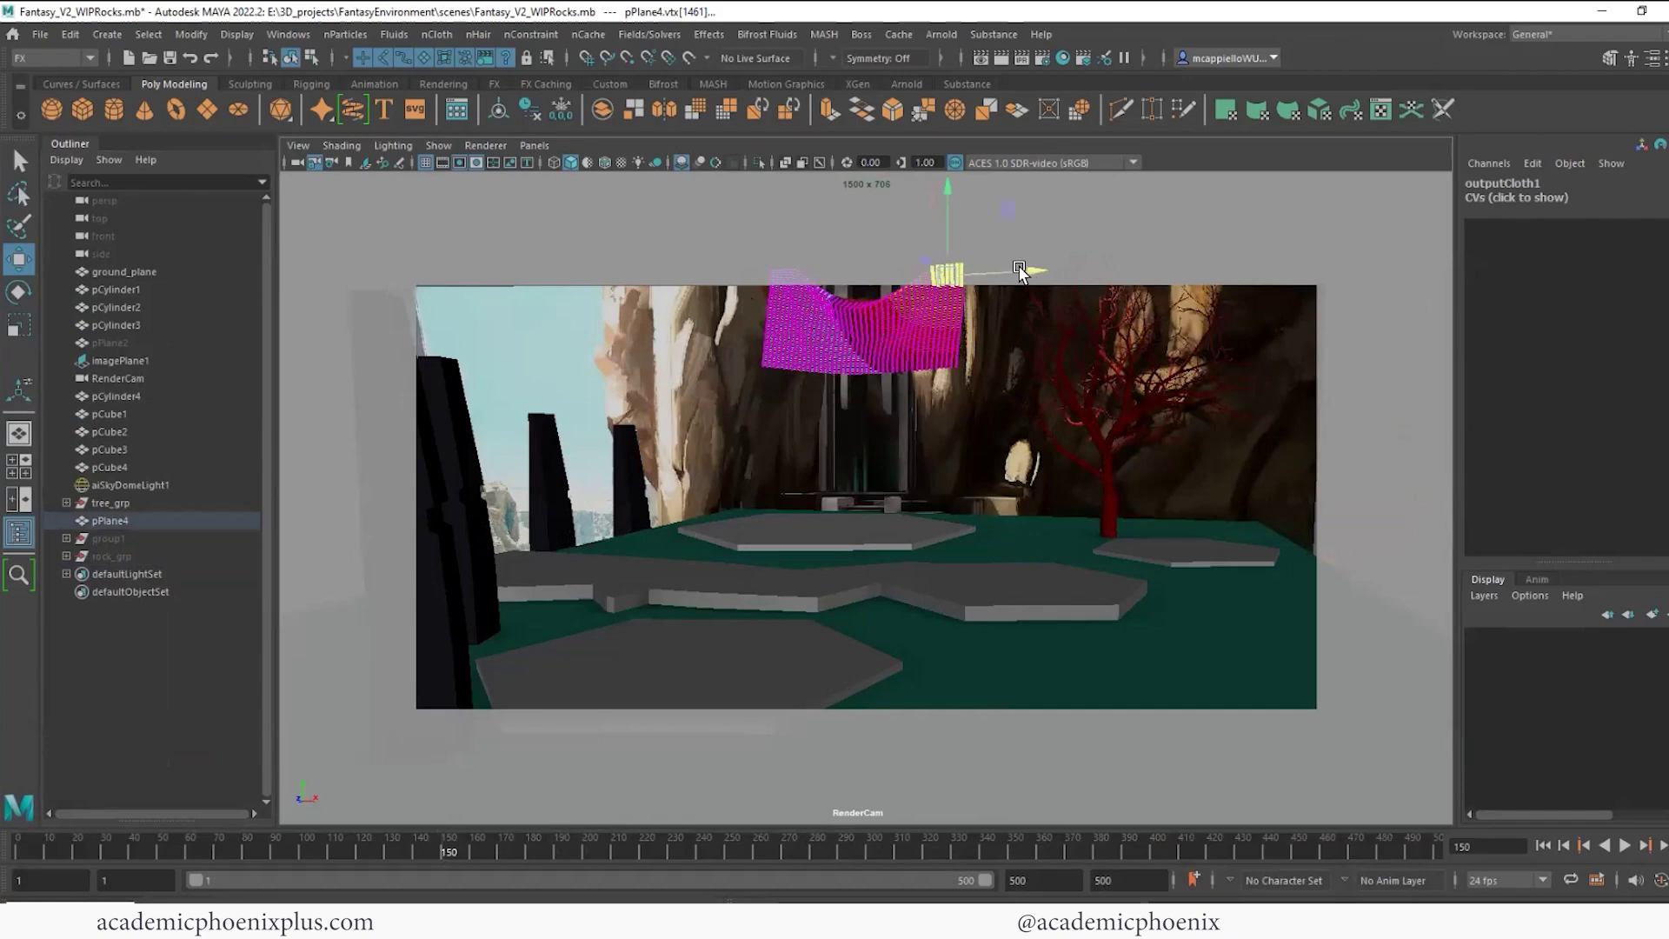
{"action": "left_click_drag", "start_coordinate": [715, 243], "coordinate": [853, 264]}
{"action": "right_click_drag", "start_coordinate": [961, 316], "coordinate": [1036, 303]}
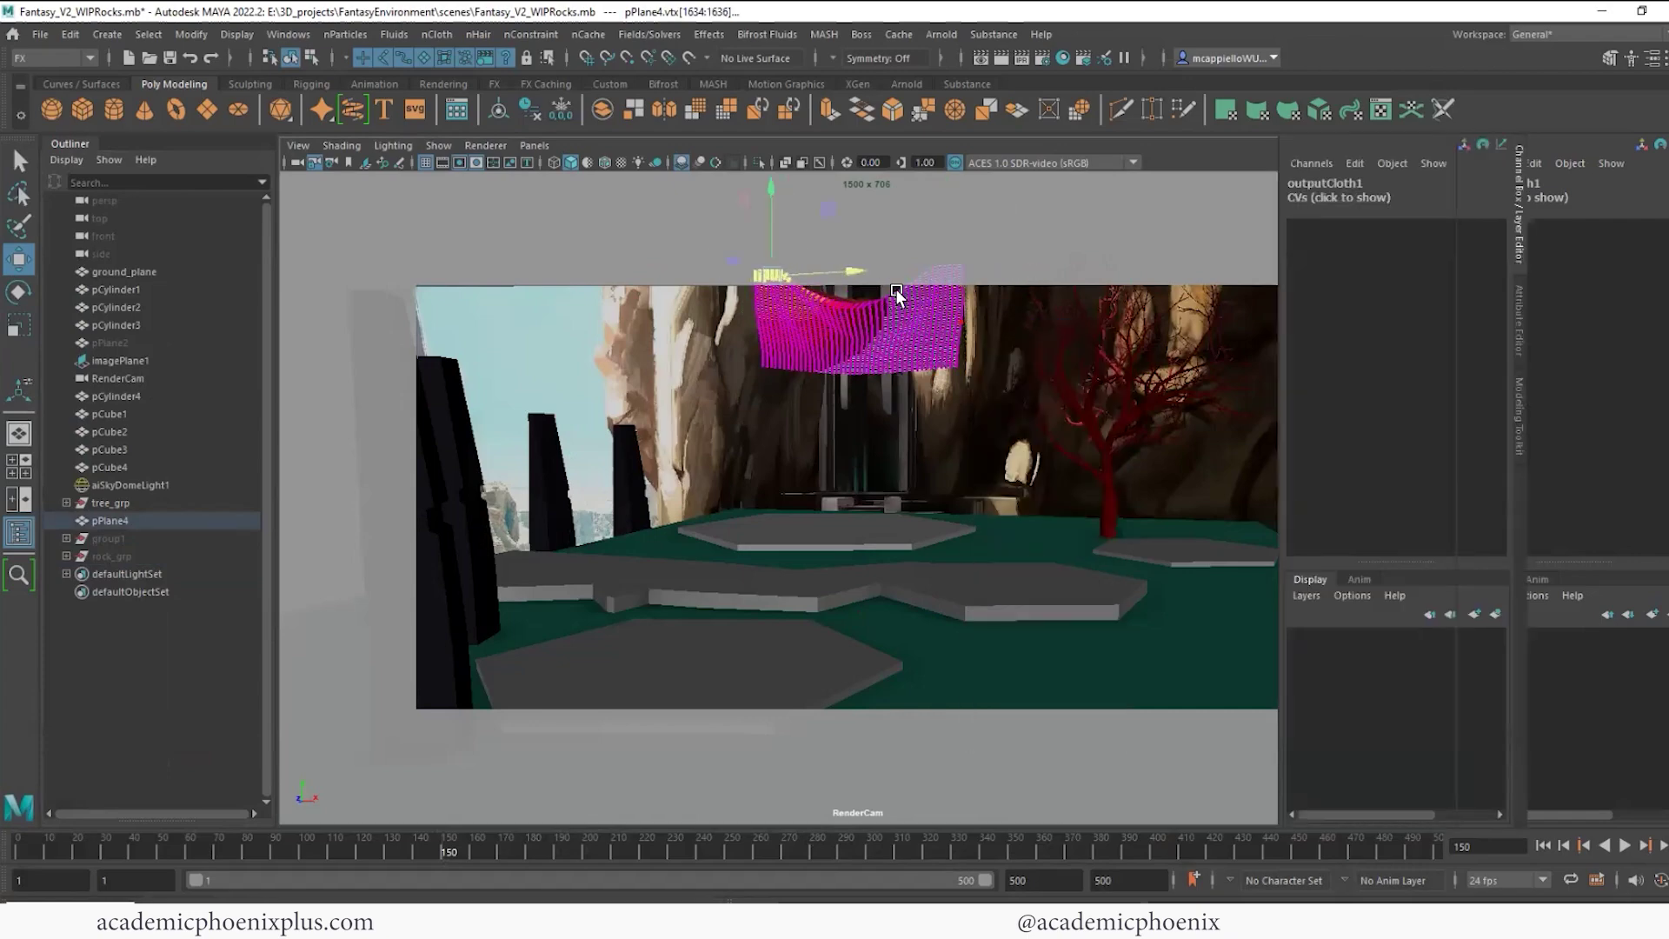
{"action": "right_click_drag", "start_coordinate": [896, 289], "coordinate": [856, 322]}
{"action": "left_click", "coordinate": [969, 462]}
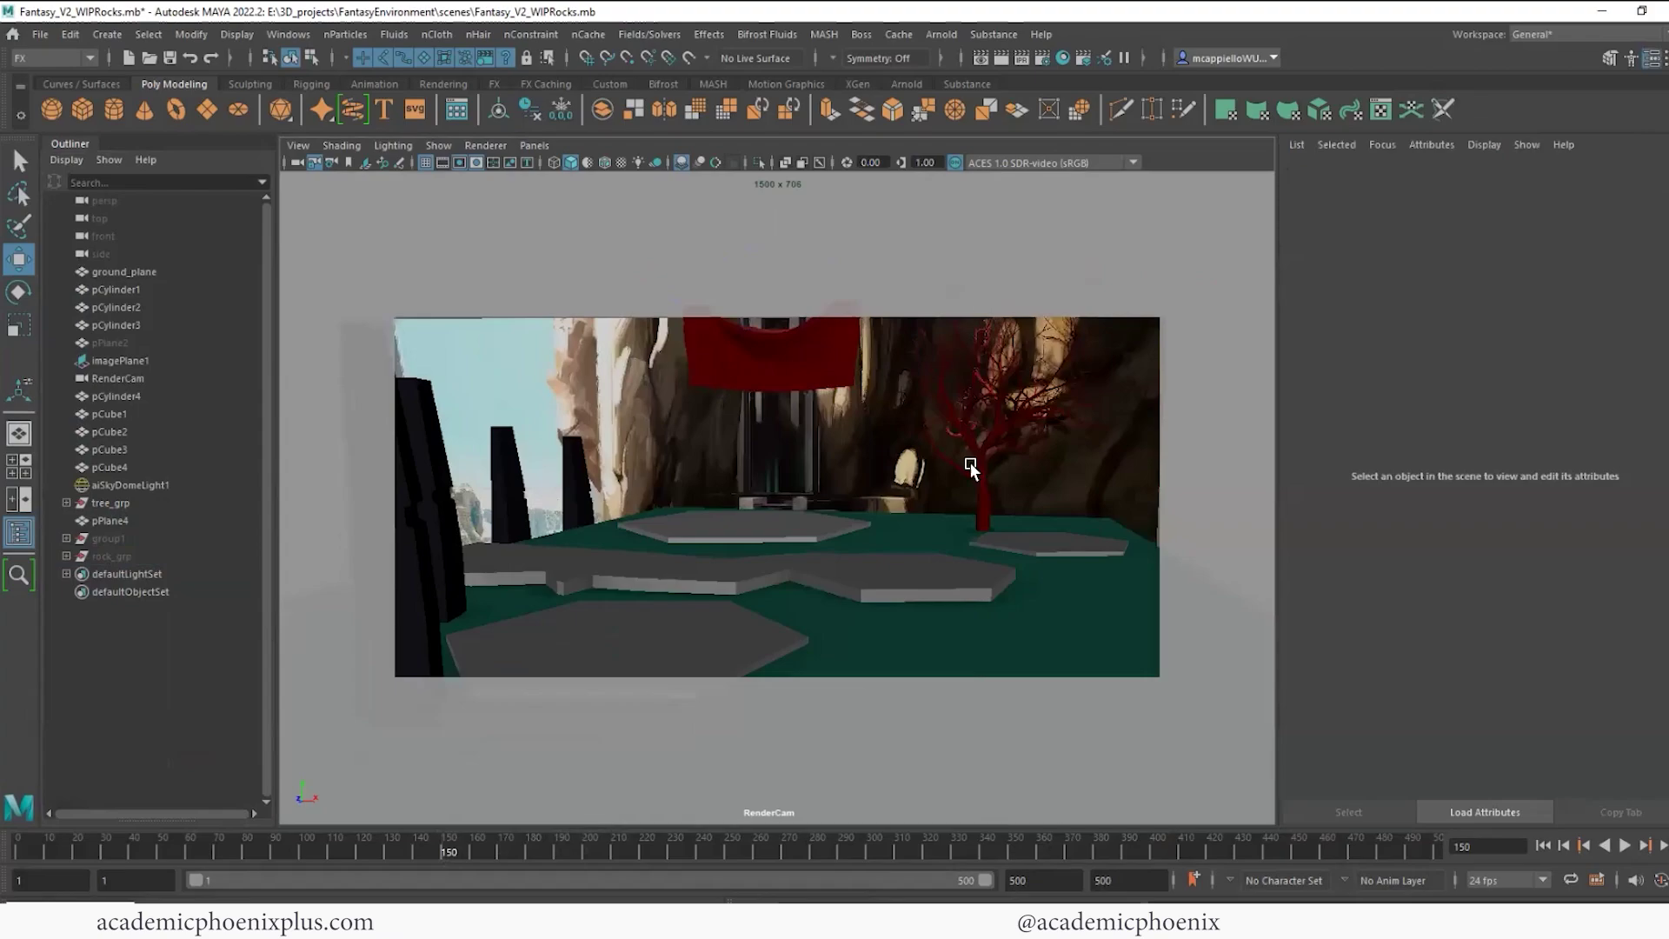
{"action": "left_click", "coordinate": [764, 362]}
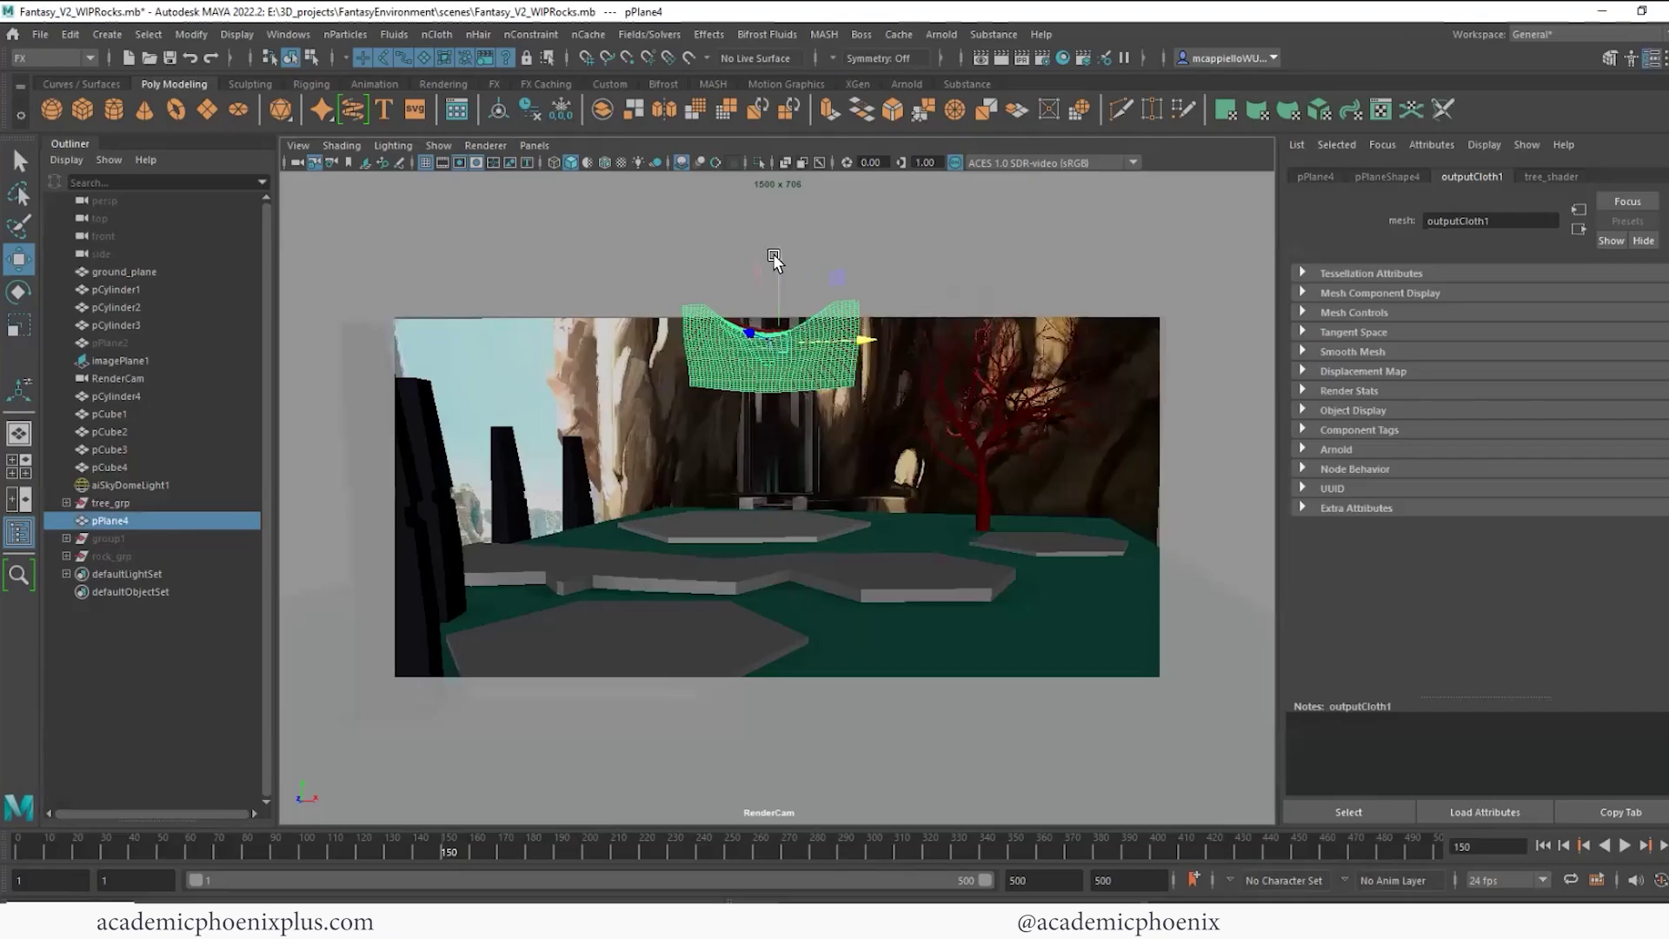
{"action": "left_click_drag", "start_coordinate": [774, 253], "coordinate": [770, 248]}
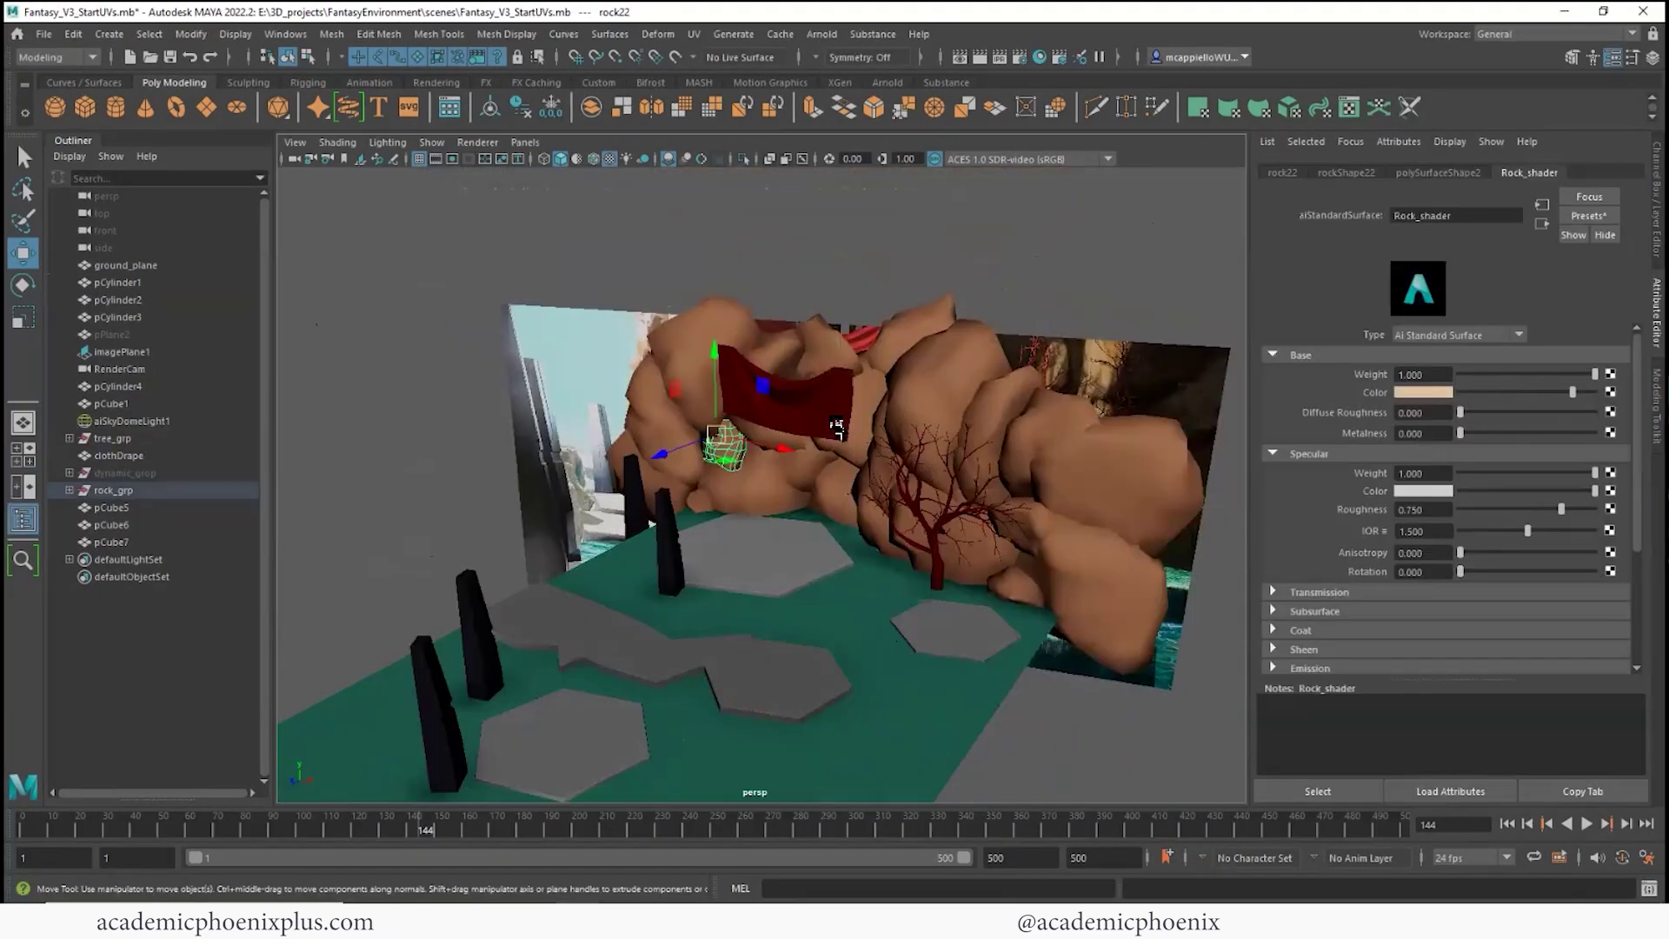
Set the Transmission weight of the clothDrape shader, tree_shader, to about 0.864
{"action": "key", "text": "f"}
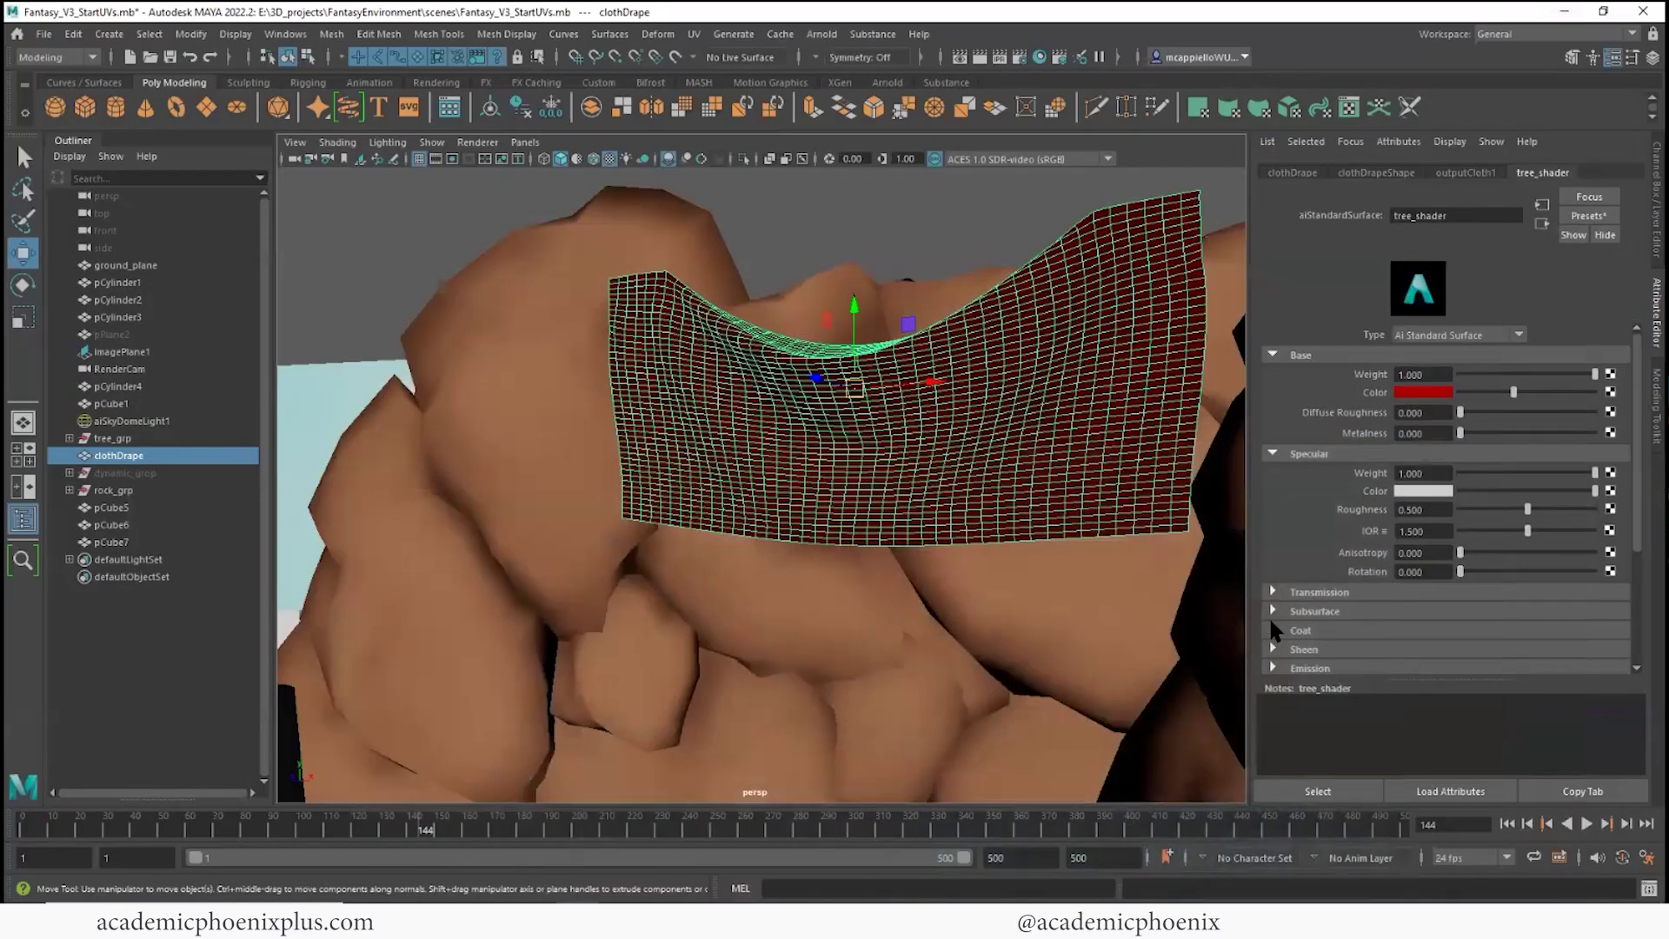
{"action": "left_click", "coordinate": [1169, 664]}
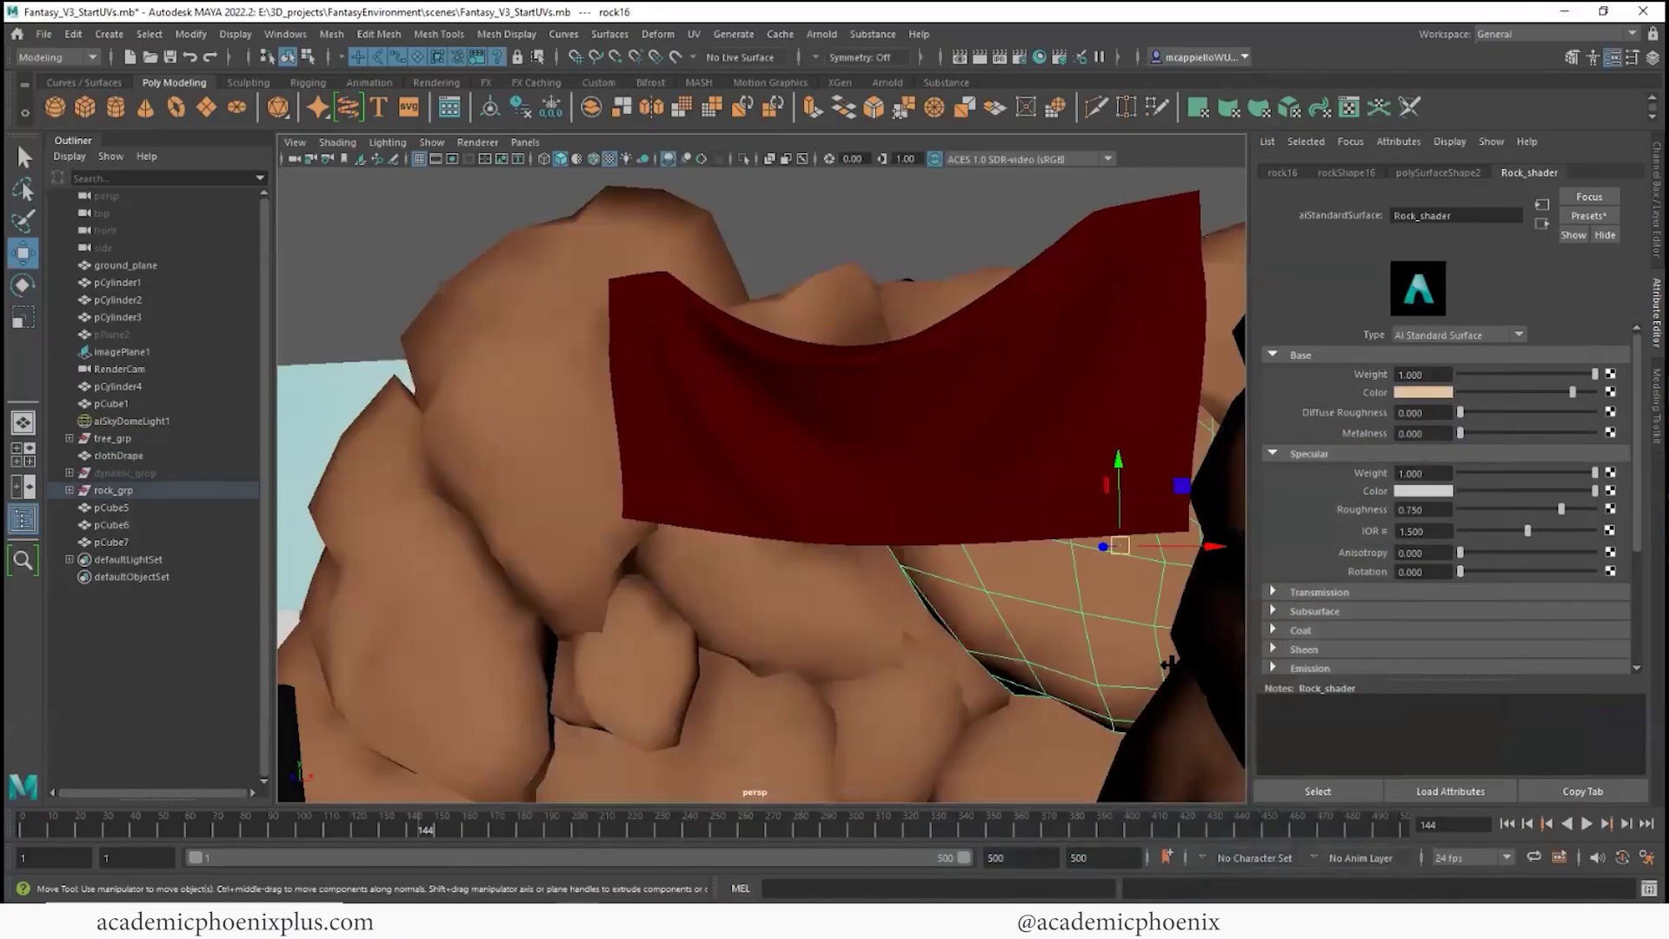
{"action": "left_click", "coordinate": [1325, 592]}
{"action": "left_click", "coordinate": [1099, 528]}
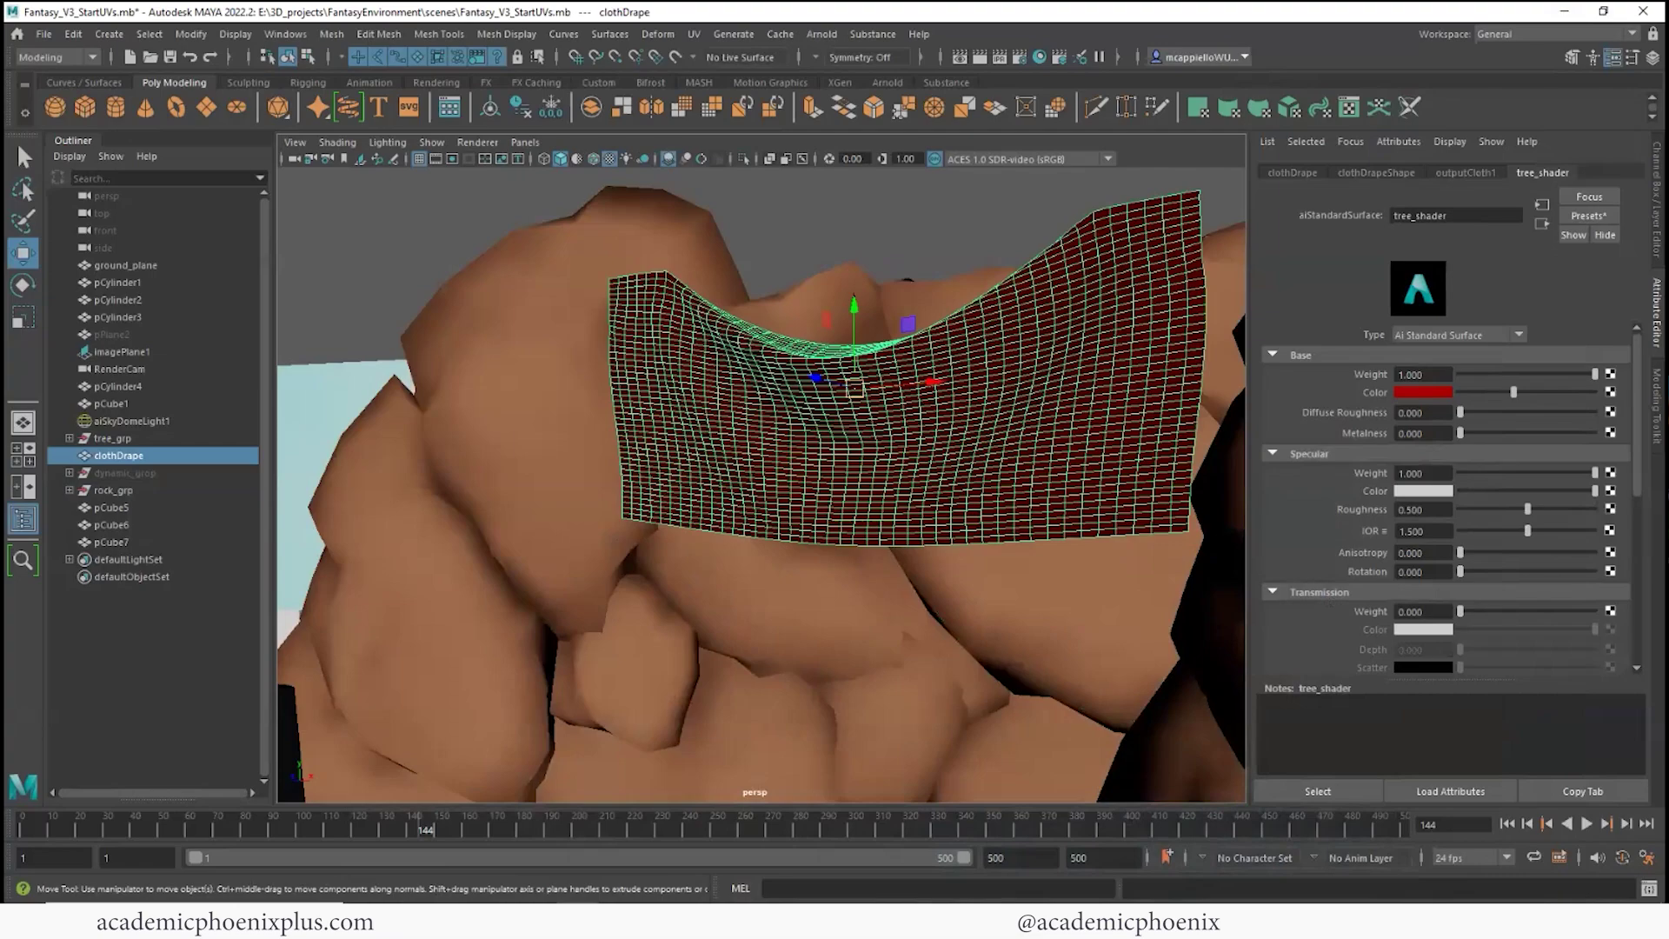
{"action": "left_click_drag", "start_coordinate": [1461, 612], "coordinate": [1576, 611]}
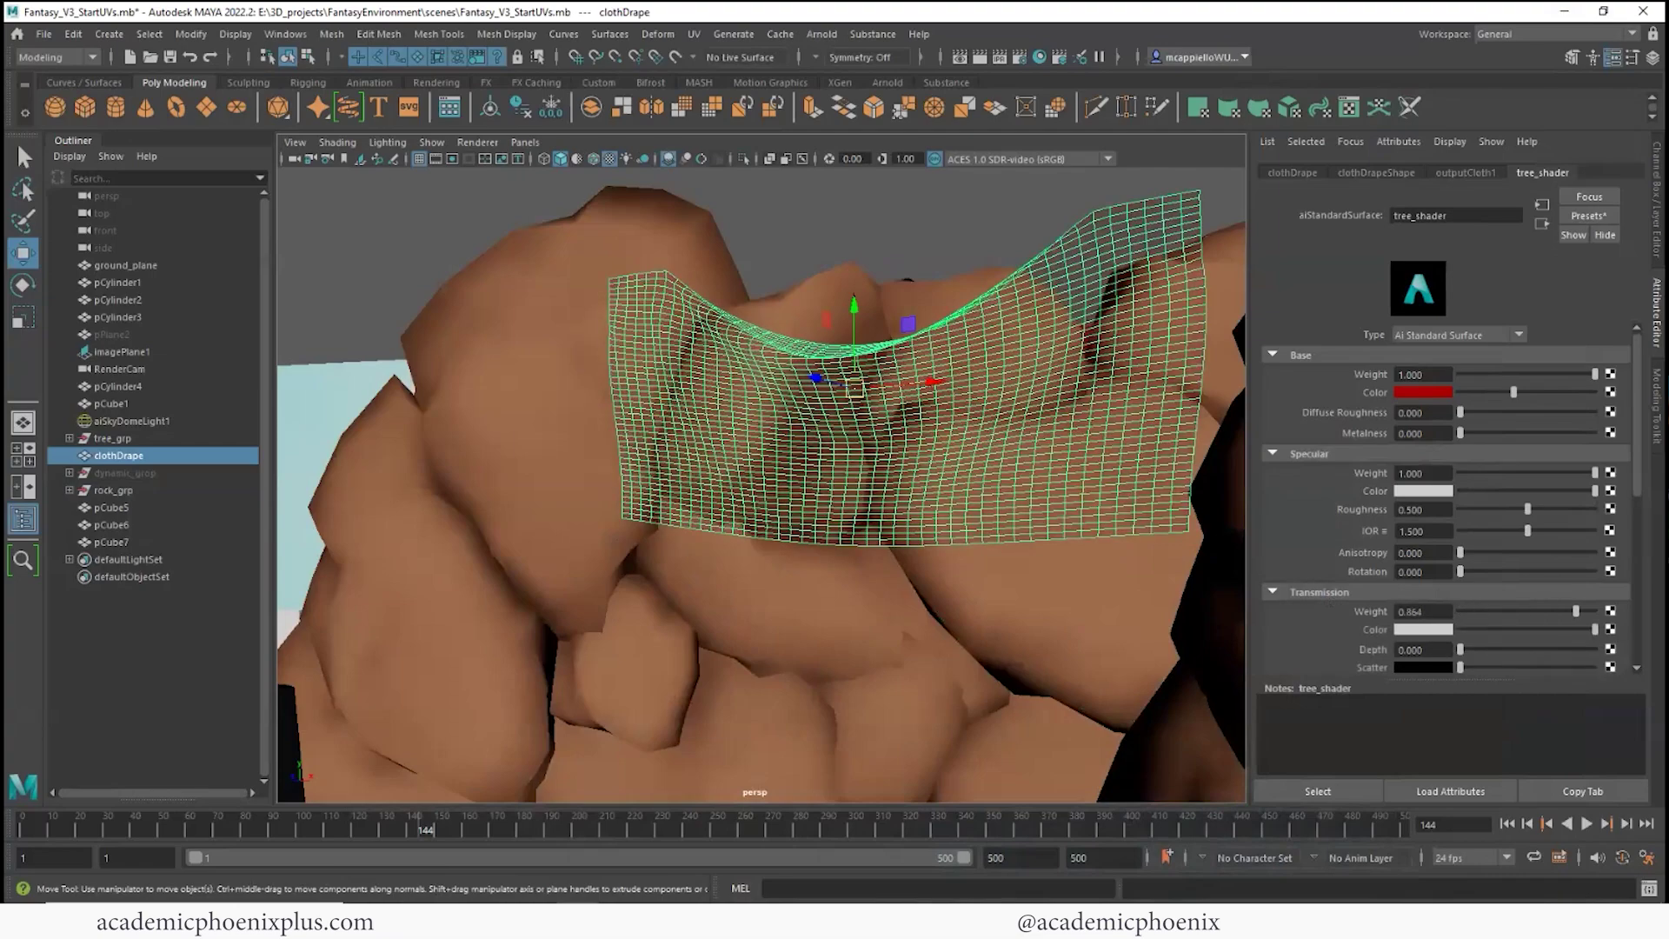
Render the perspective view with Arnold and set the cloth shader's Transmission color to a pinkish red
{"action": "left_click", "coordinate": [821, 34]}
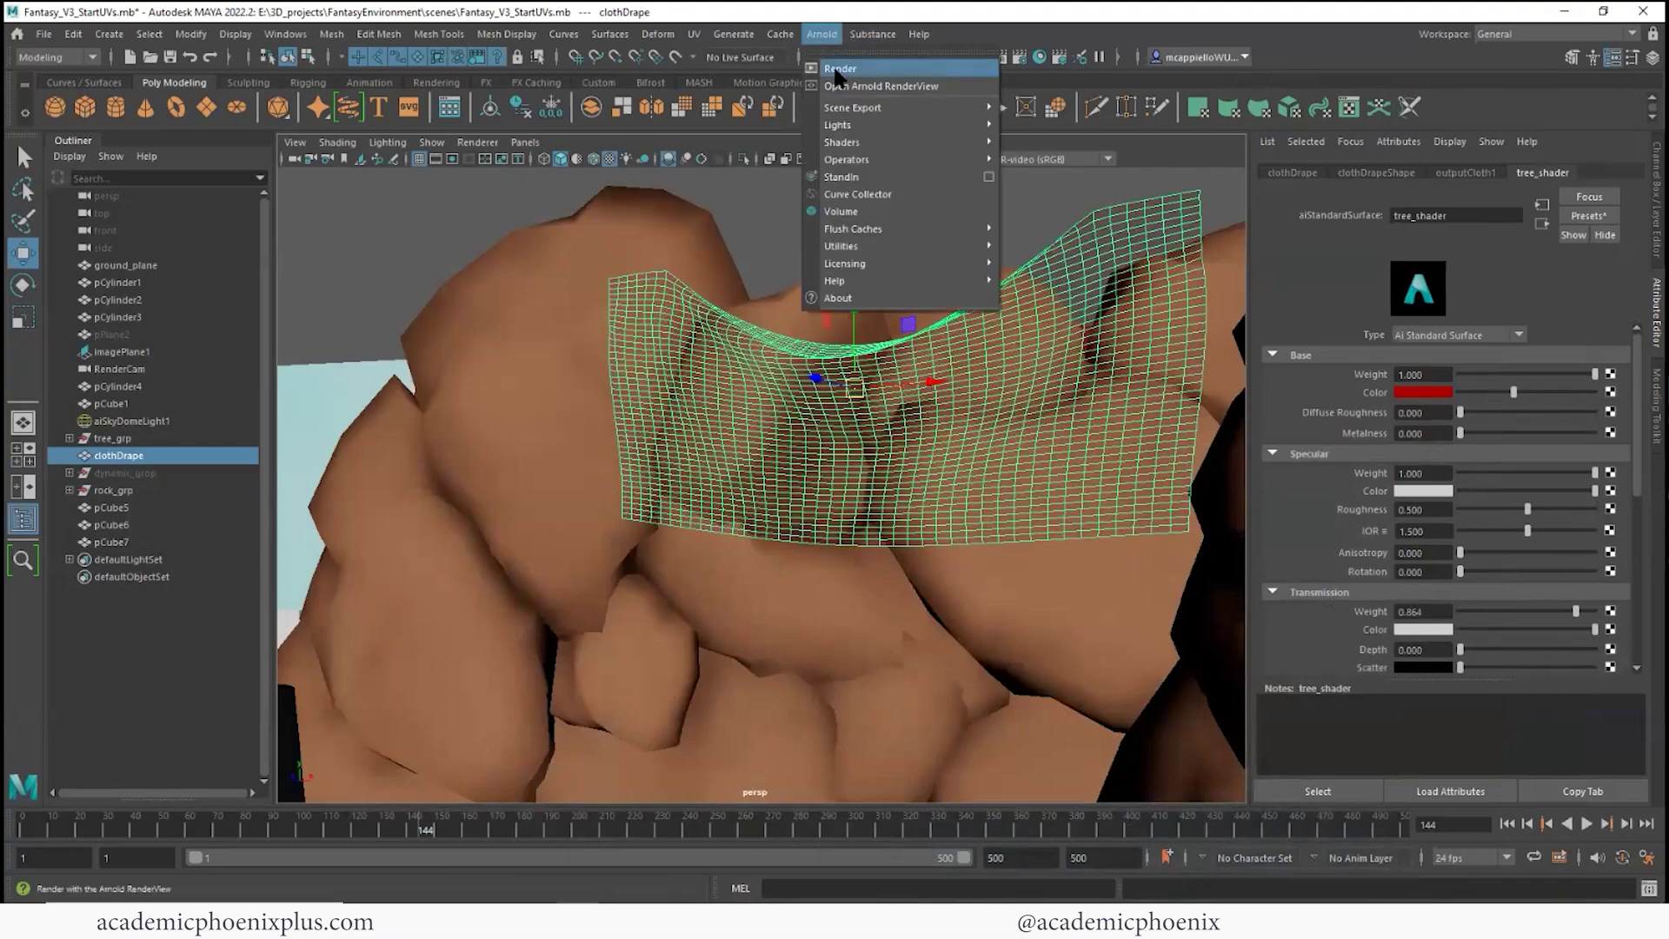
{"action": "left_click", "coordinate": [833, 65]}
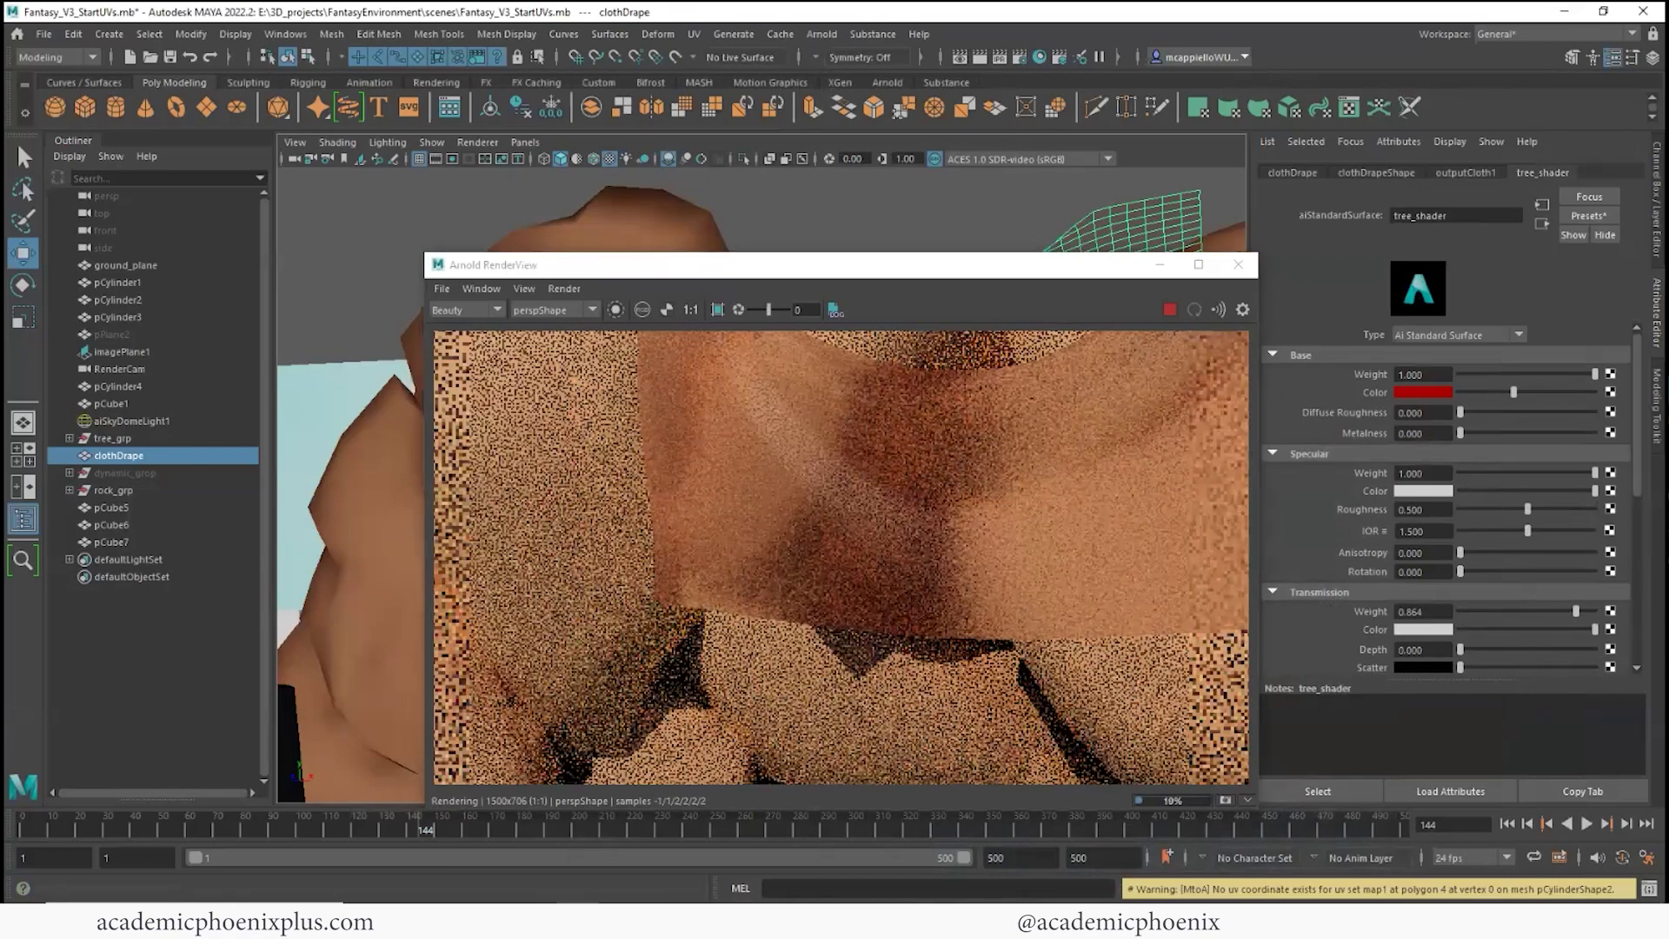
{"action": "left_click", "coordinate": [1423, 630]}
{"action": "left_click", "coordinate": [1450, 698]}
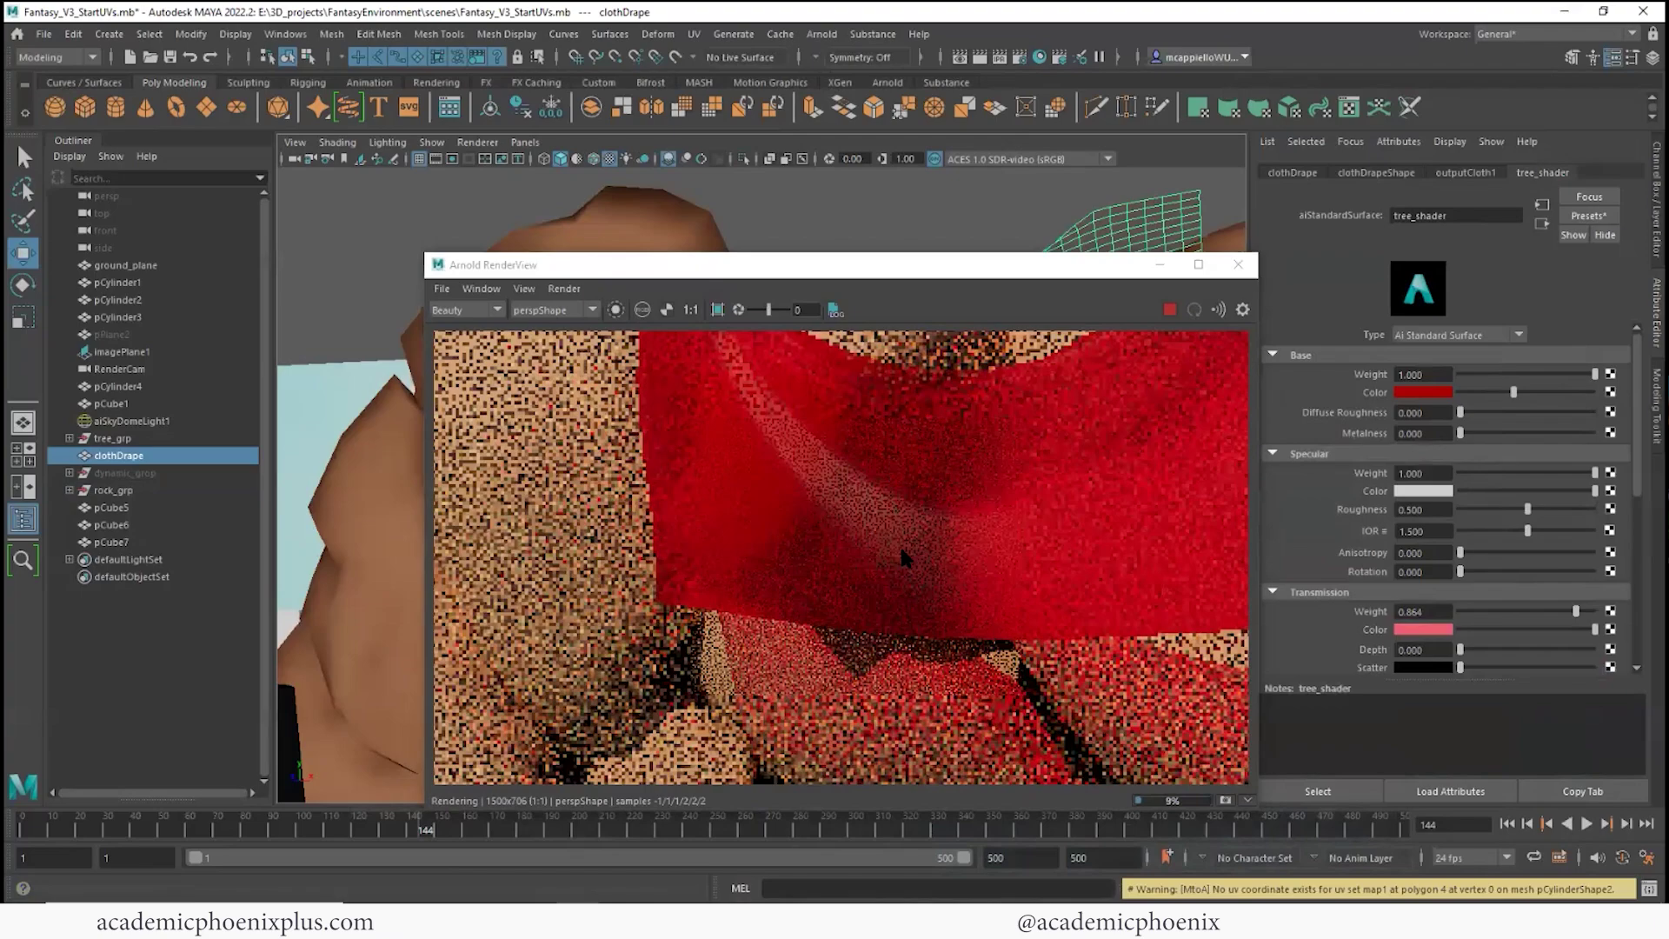
With the Arnold render stopped, set the cloth shader's Transmission weight to 0 and open its Geometry attributes
{"action": "left_click", "coordinate": [1170, 310]}
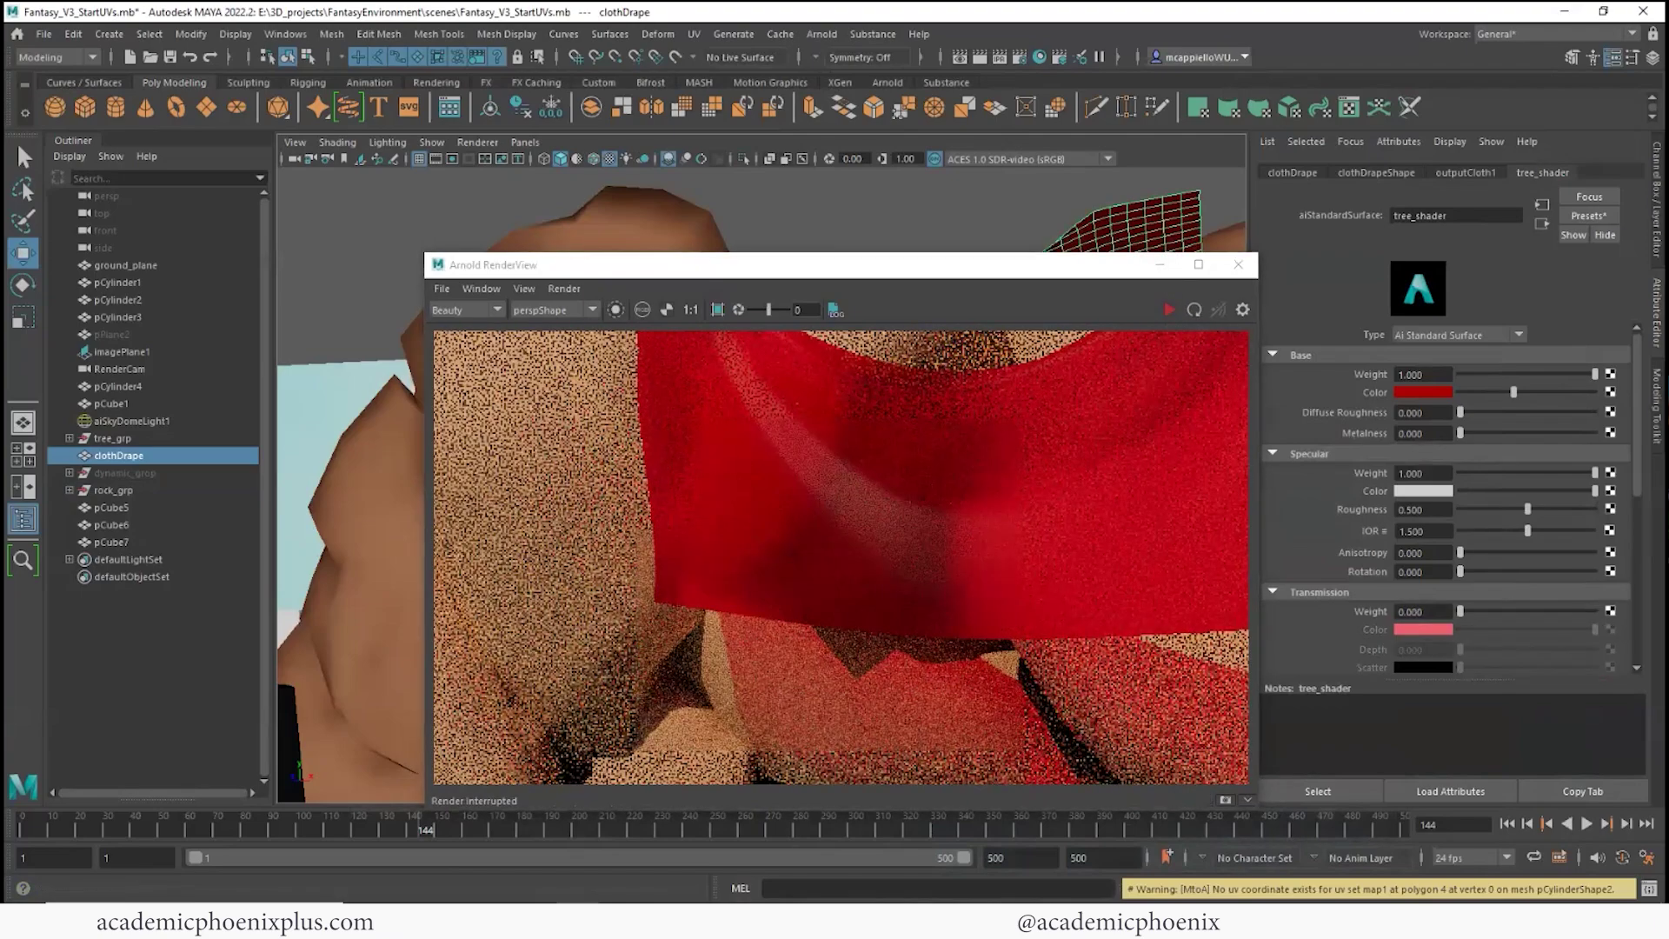
{"action": "scroll", "coordinate": [1294, 515], "scroll_direction": "down", "scroll_amount": 9}
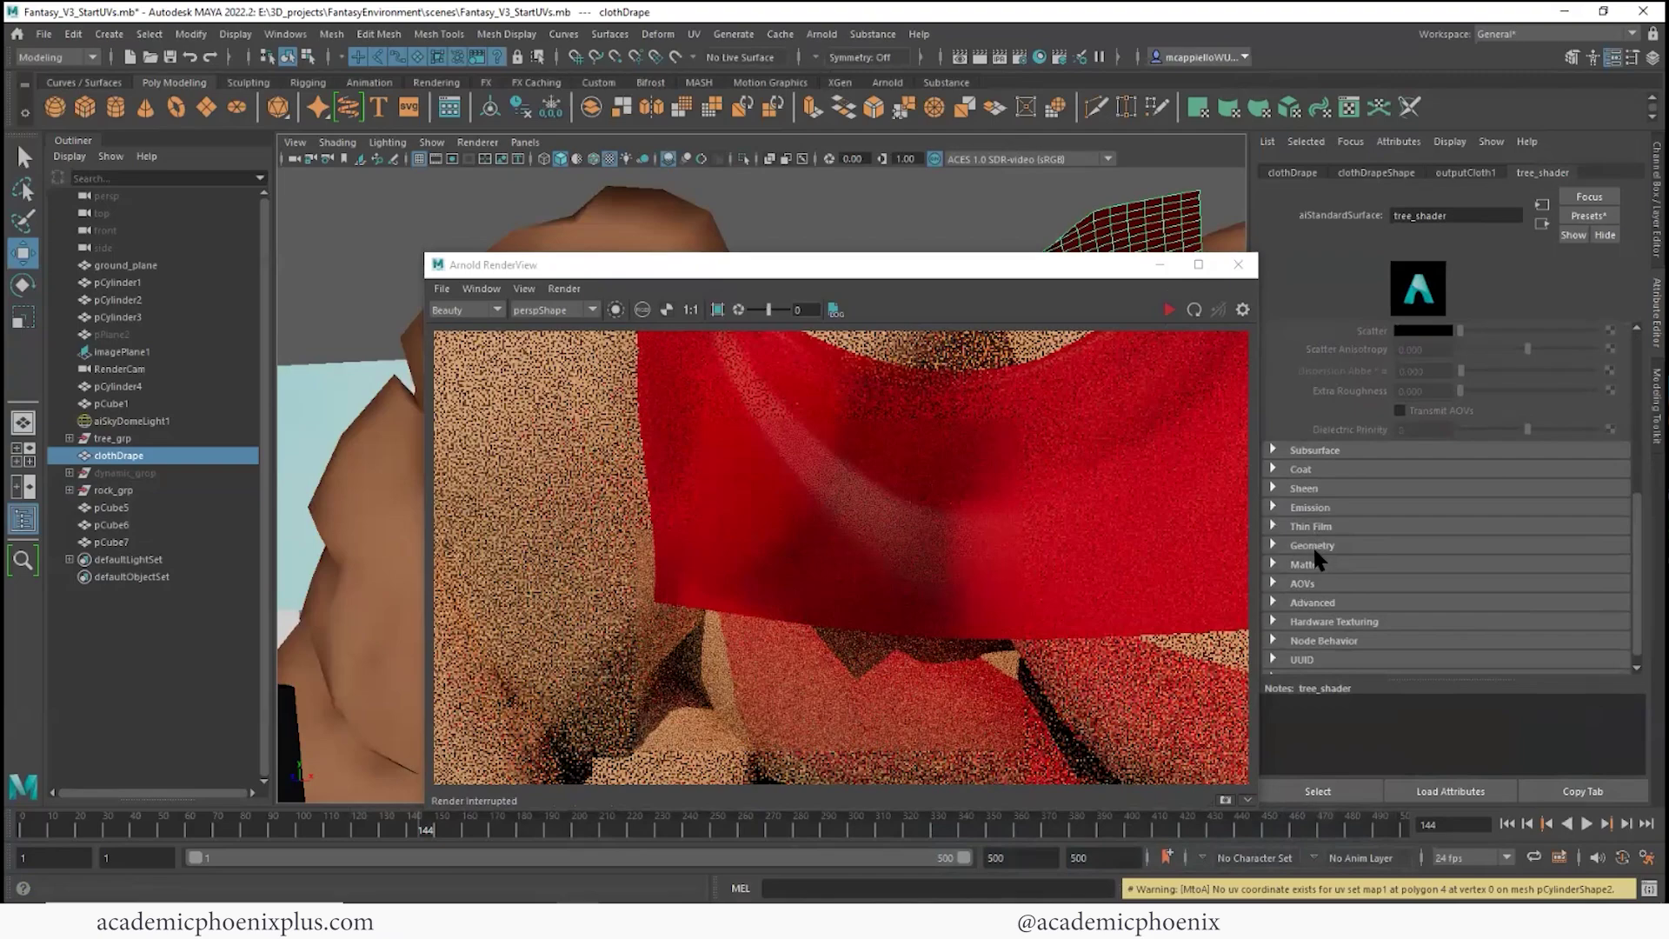
{"action": "left_click", "coordinate": [1312, 545]}
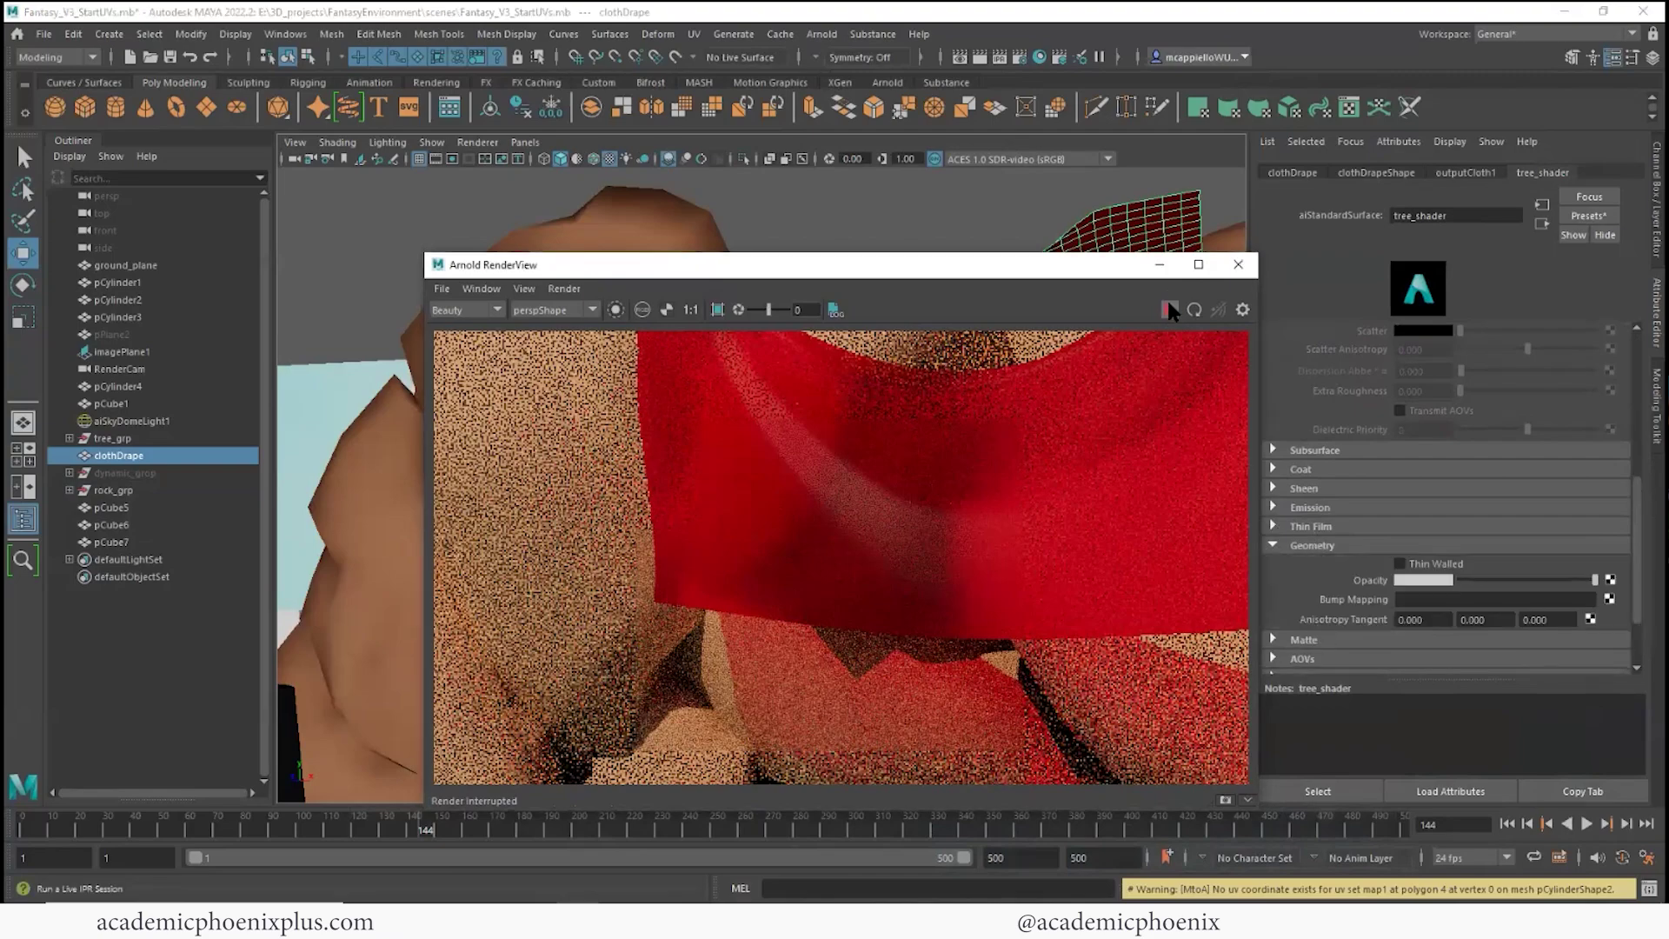
Lower the cloth shader's Geometry Opacity to fully black and preview the effect in an Arnold render, then stop it
{"action": "left_click", "coordinate": [1169, 310]}
{"action": "left_click_drag", "start_coordinate": [1595, 580], "coordinate": [1458, 580]}
{"action": "left_click", "coordinate": [1169, 310]}
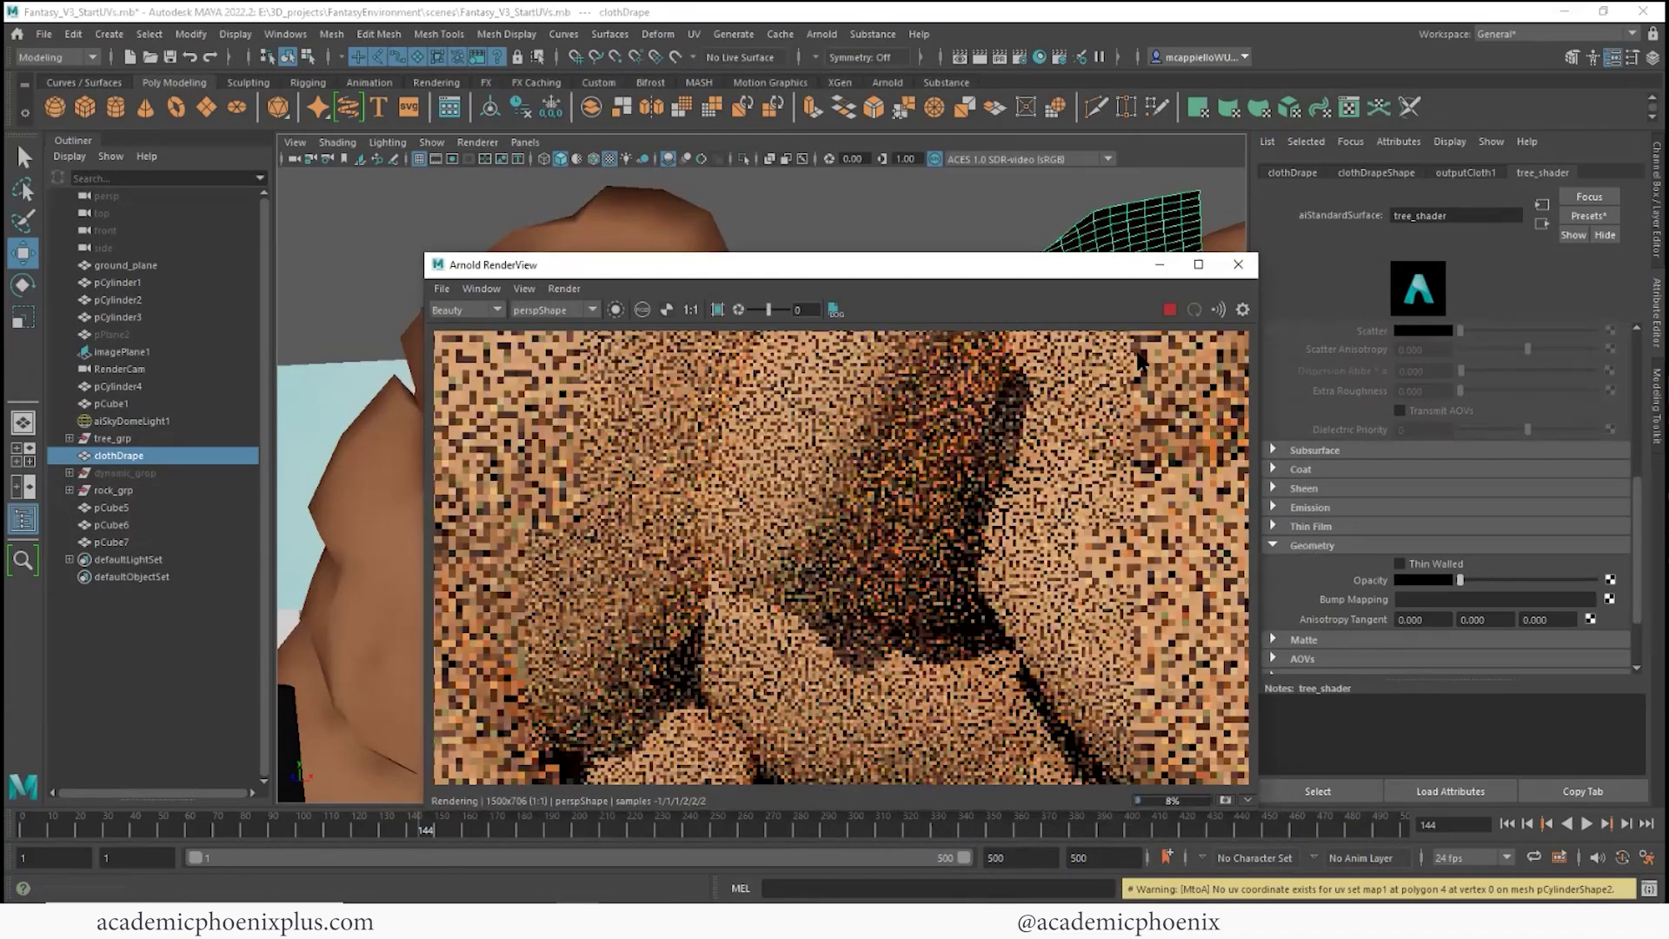
{"action": "left_click", "coordinate": [1168, 310]}
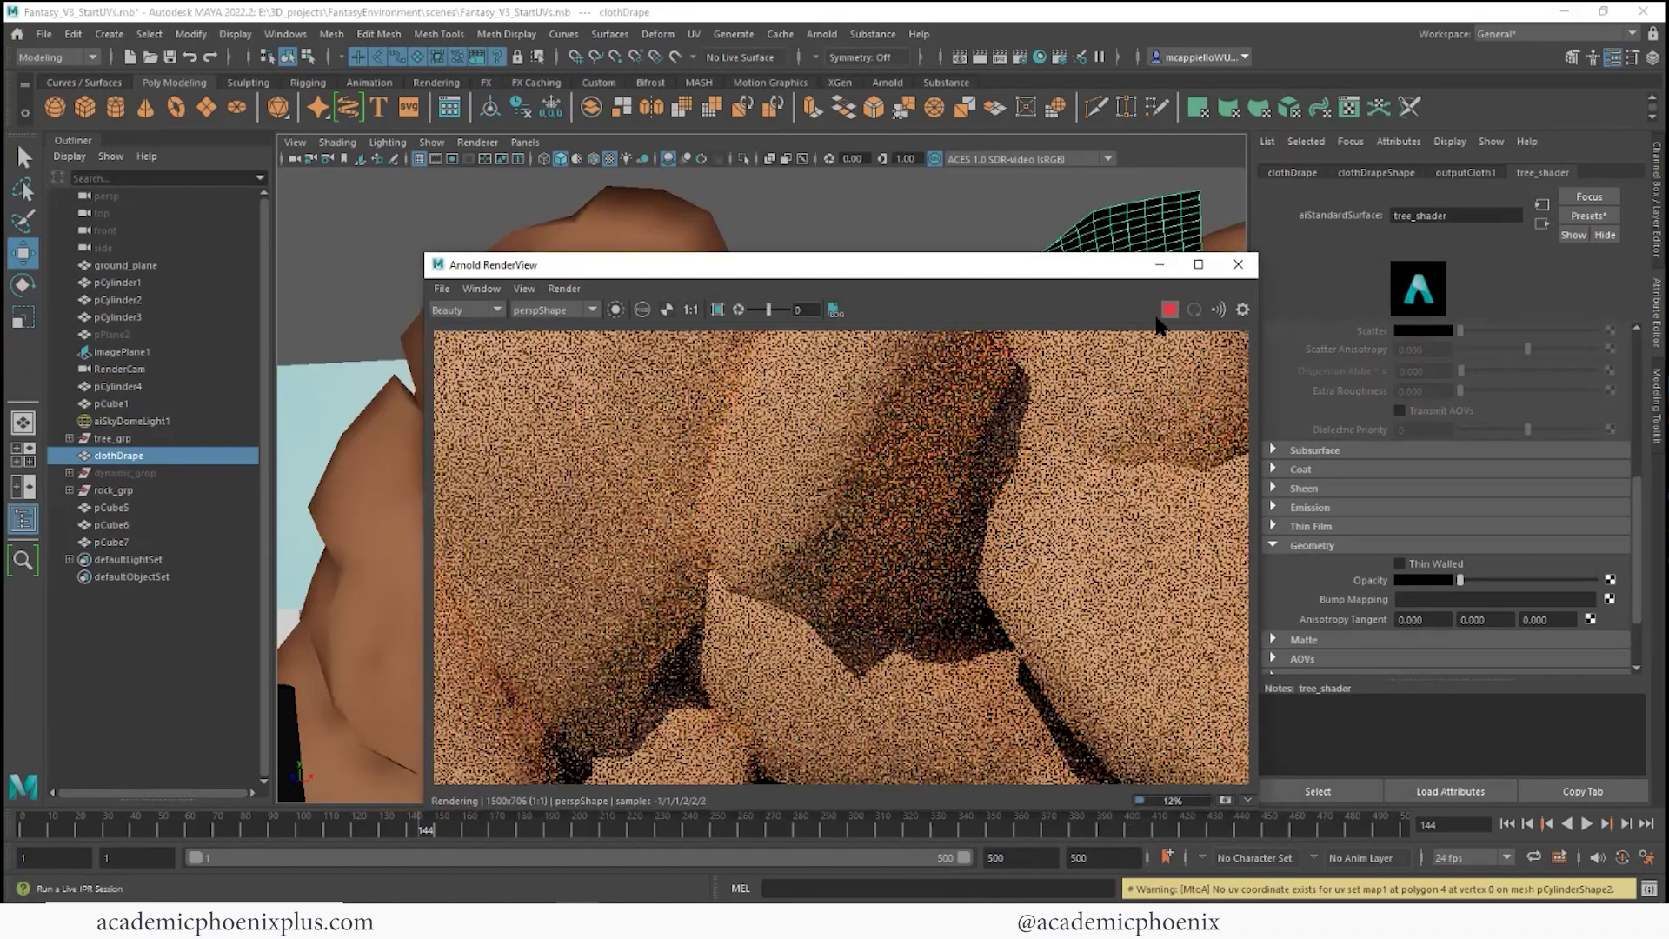
Minimise the Arnold RenderView, select the clothDrape mesh and open the UV Editor for it
{"action": "left_click", "coordinate": [1104, 598]}
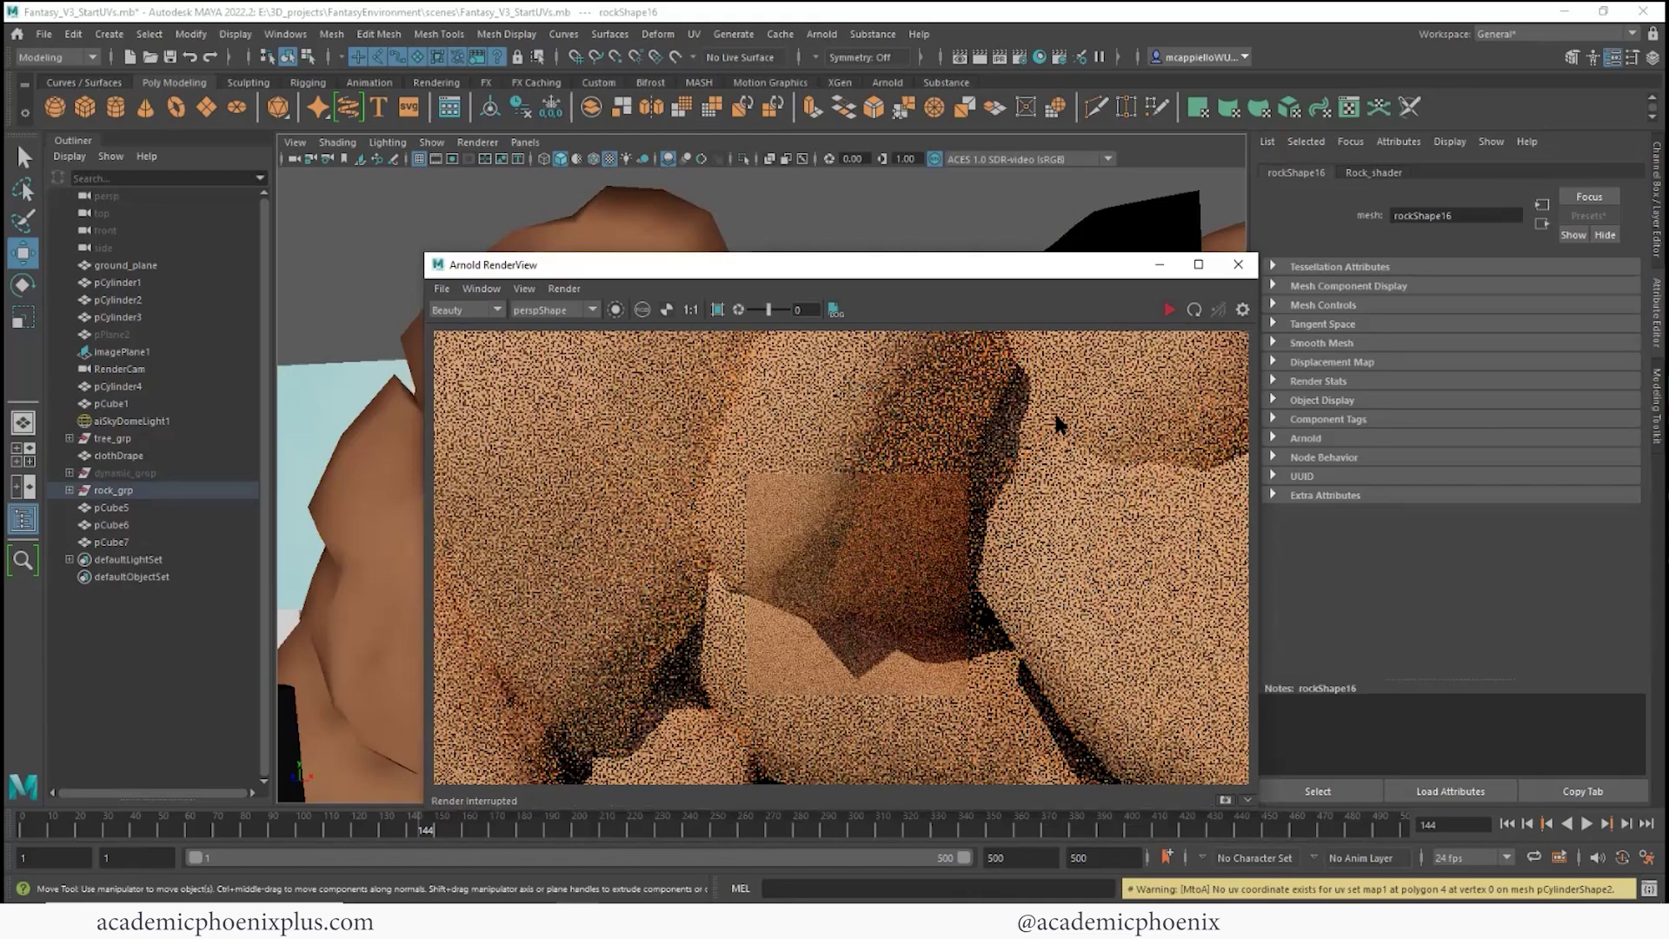
{"action": "left_click", "coordinate": [1160, 265]}
{"action": "left_click", "coordinate": [980, 475]}
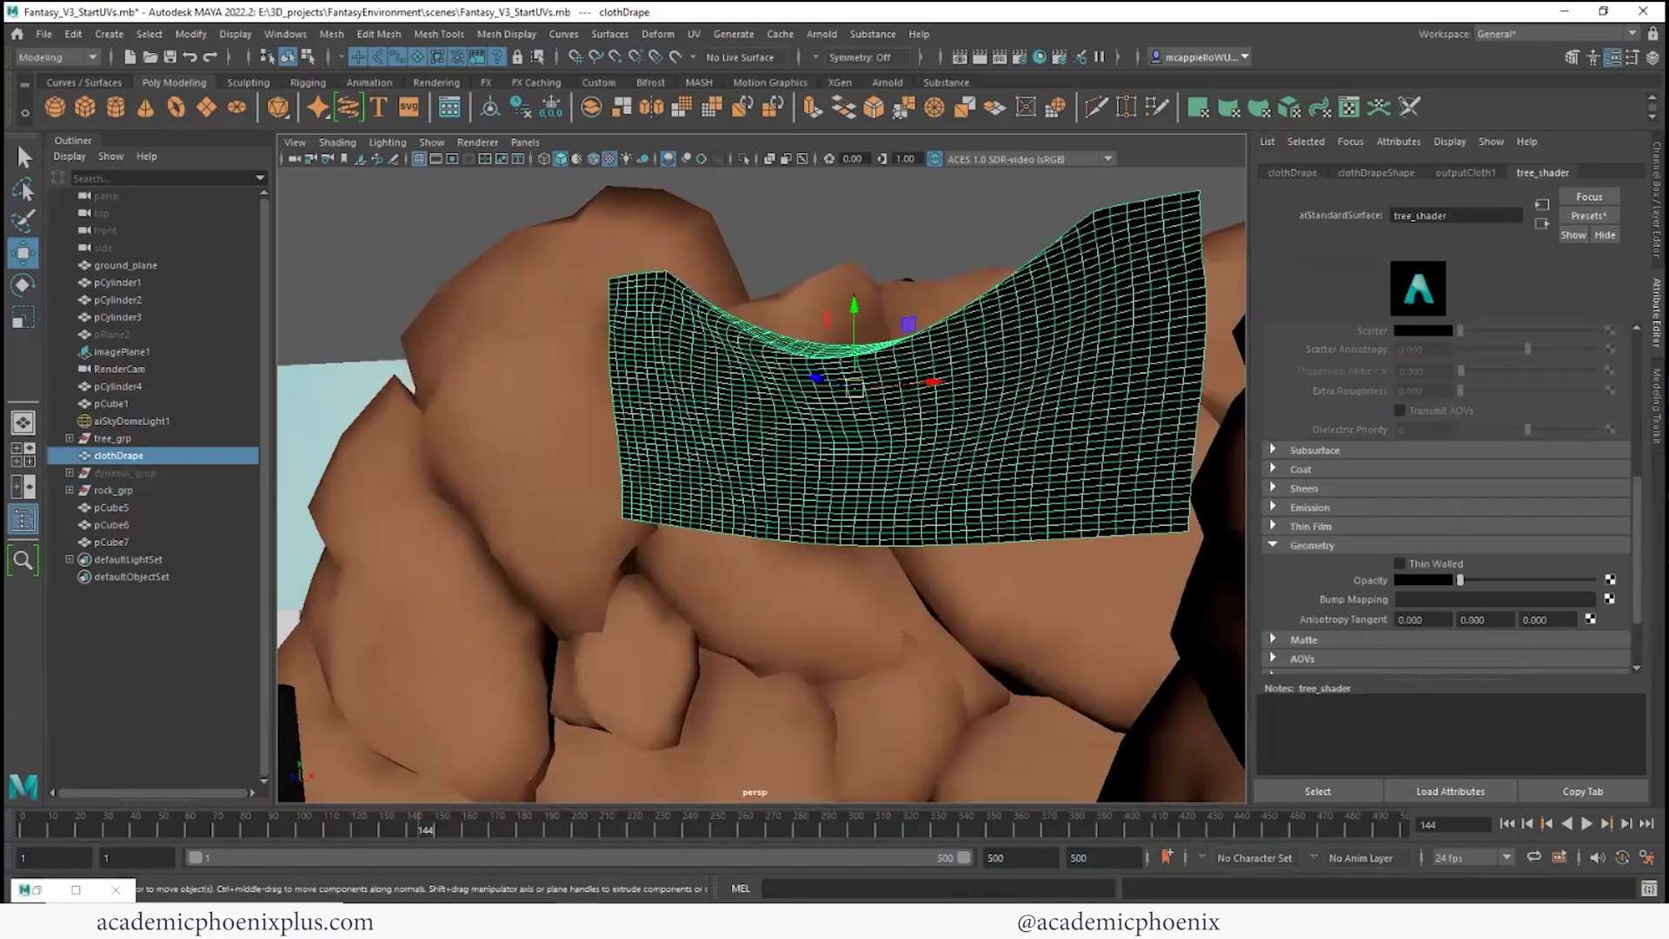
{"action": "left_click", "coordinate": [694, 34]}
{"action": "left_click", "coordinate": [713, 51]}
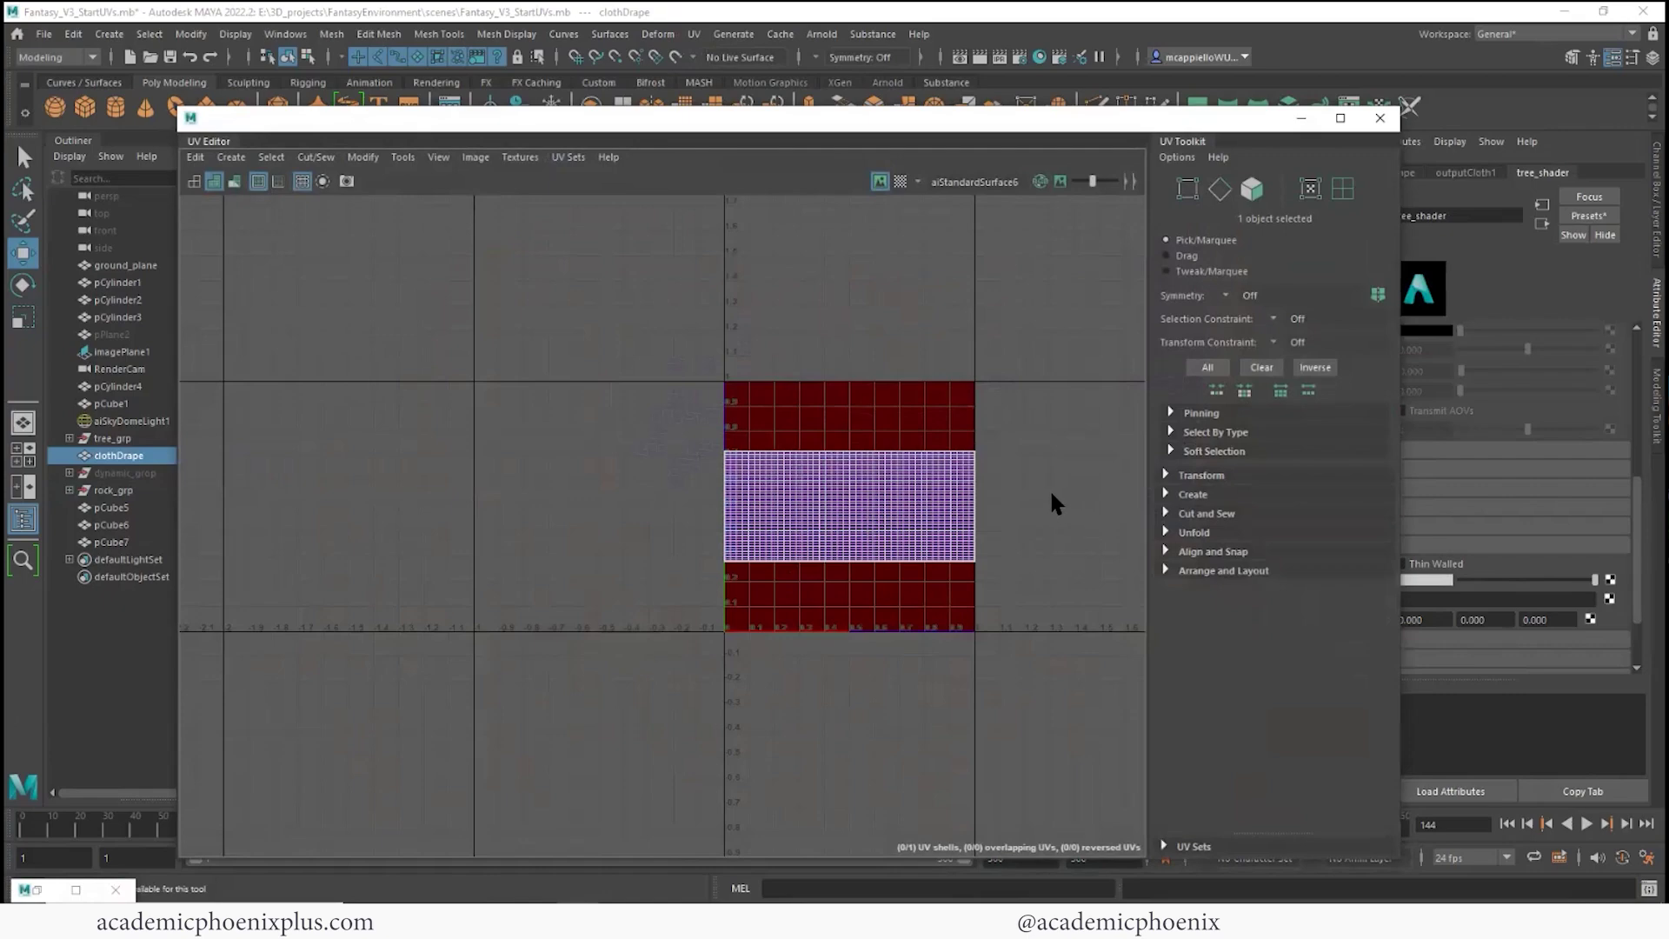
Set up a UV snapshot of the cloth with the file name Flag_UVSnap in the FantasyEnvironment project's images folder
{"action": "left_click", "coordinate": [475, 159]}
{"action": "left_click", "coordinate": [520, 448]}
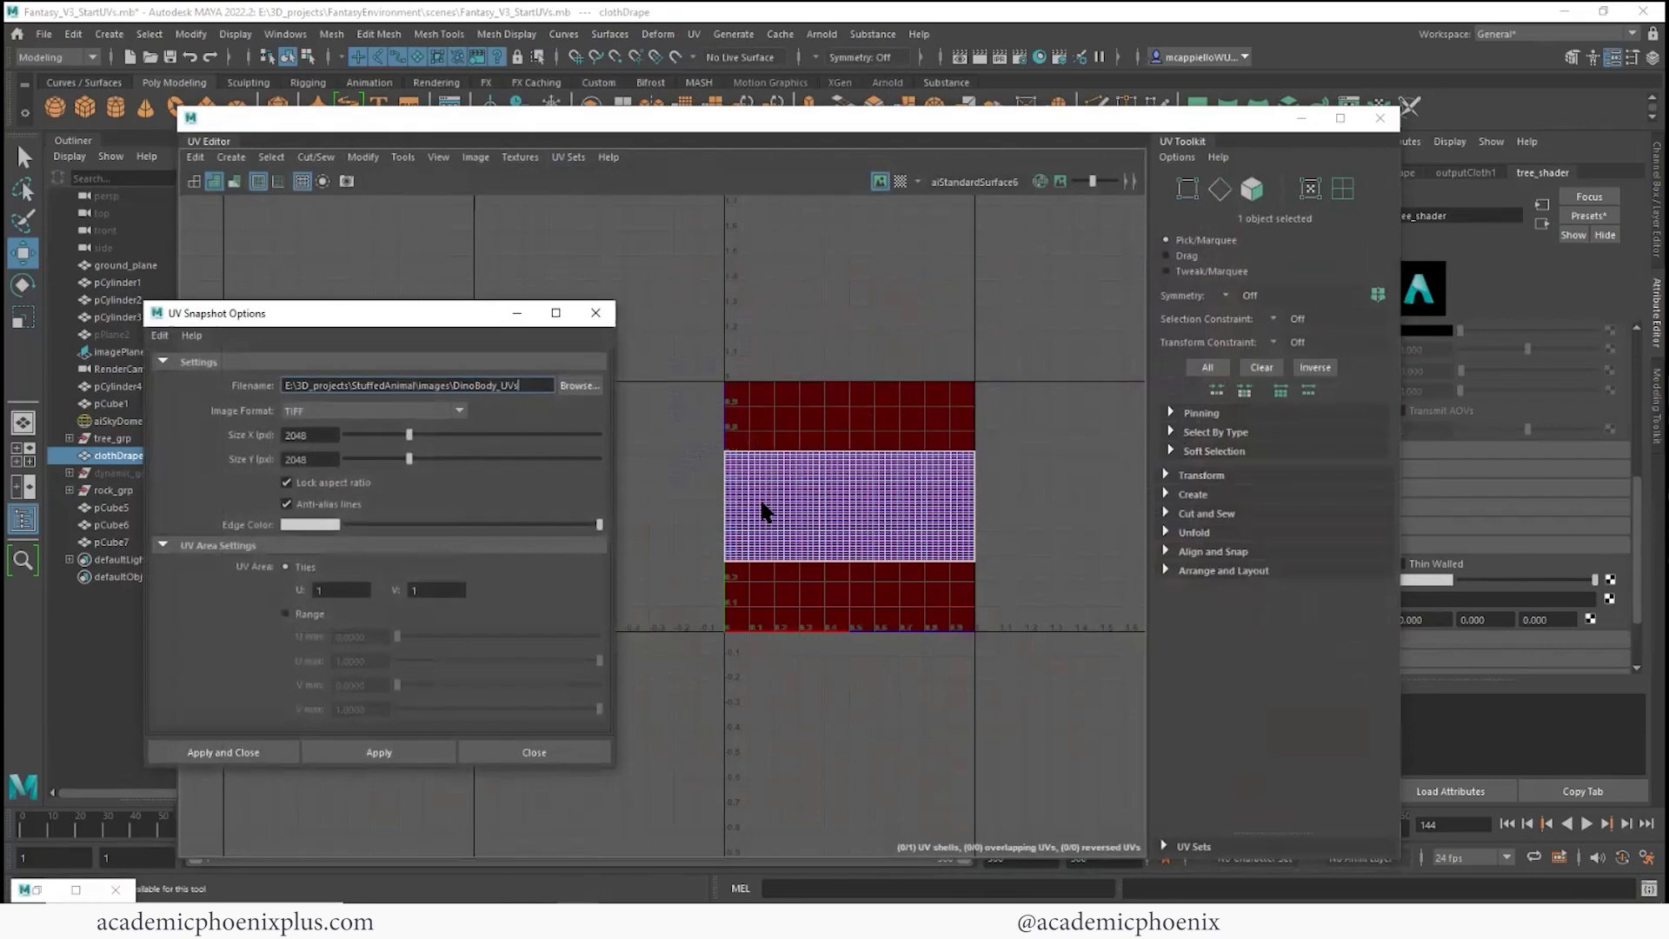
{"action": "left_click_drag", "start_coordinate": [349, 385], "coordinate": [574, 395]}
{"action": "left_click", "coordinate": [574, 386]}
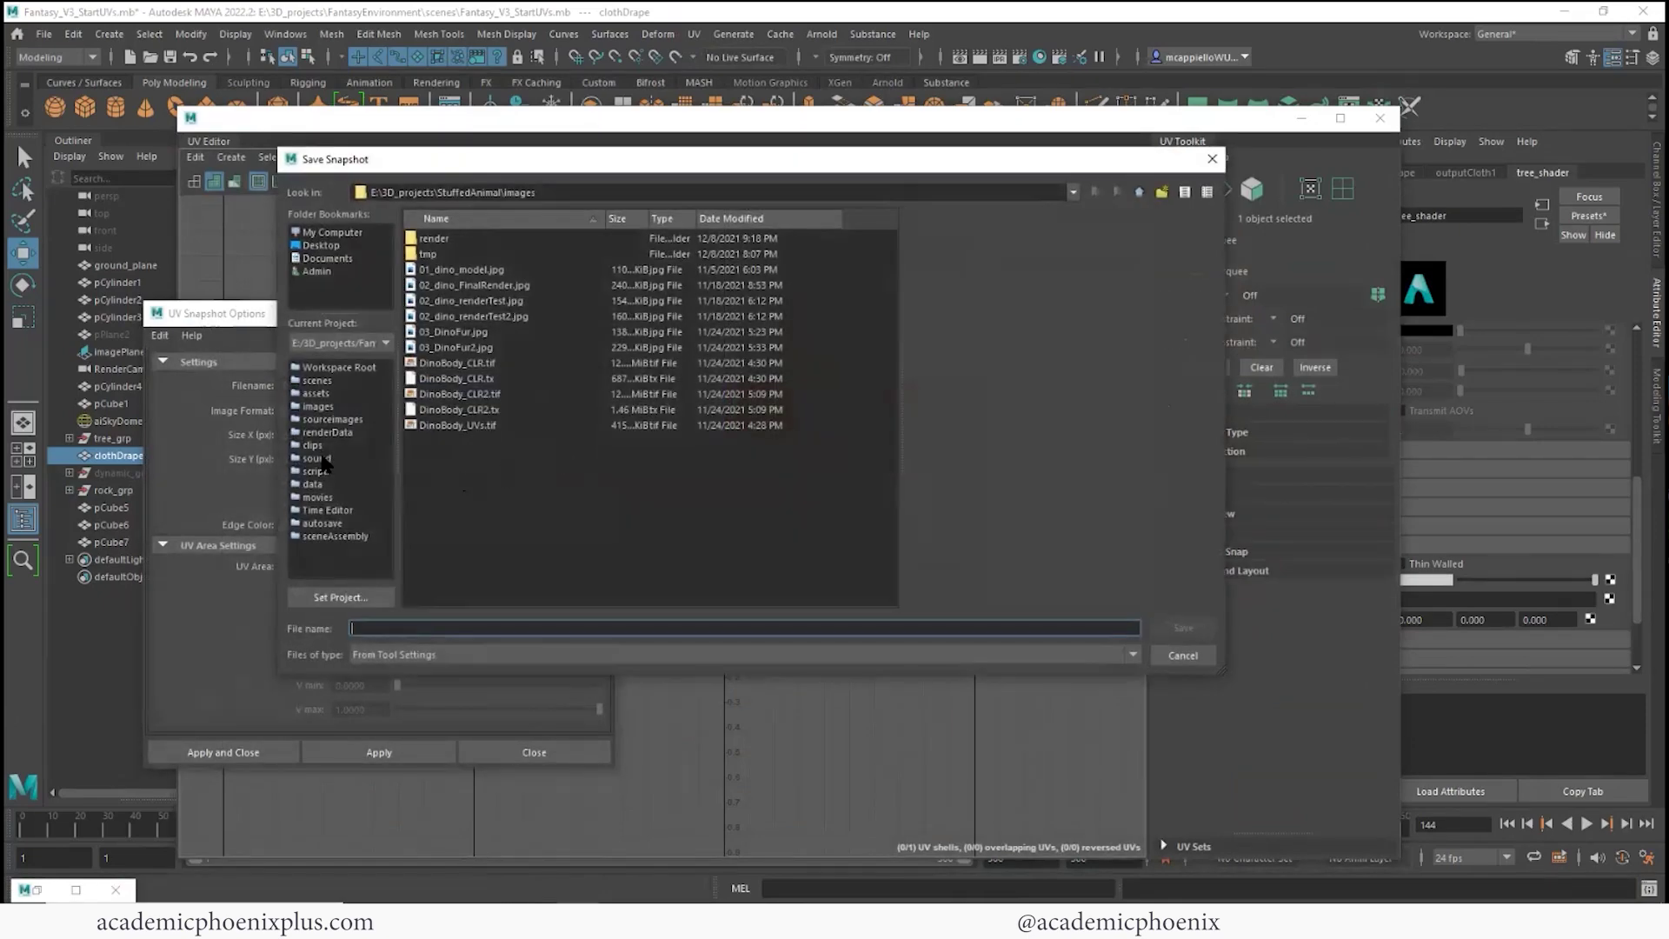
{"action": "left_click", "coordinate": [329, 408]}
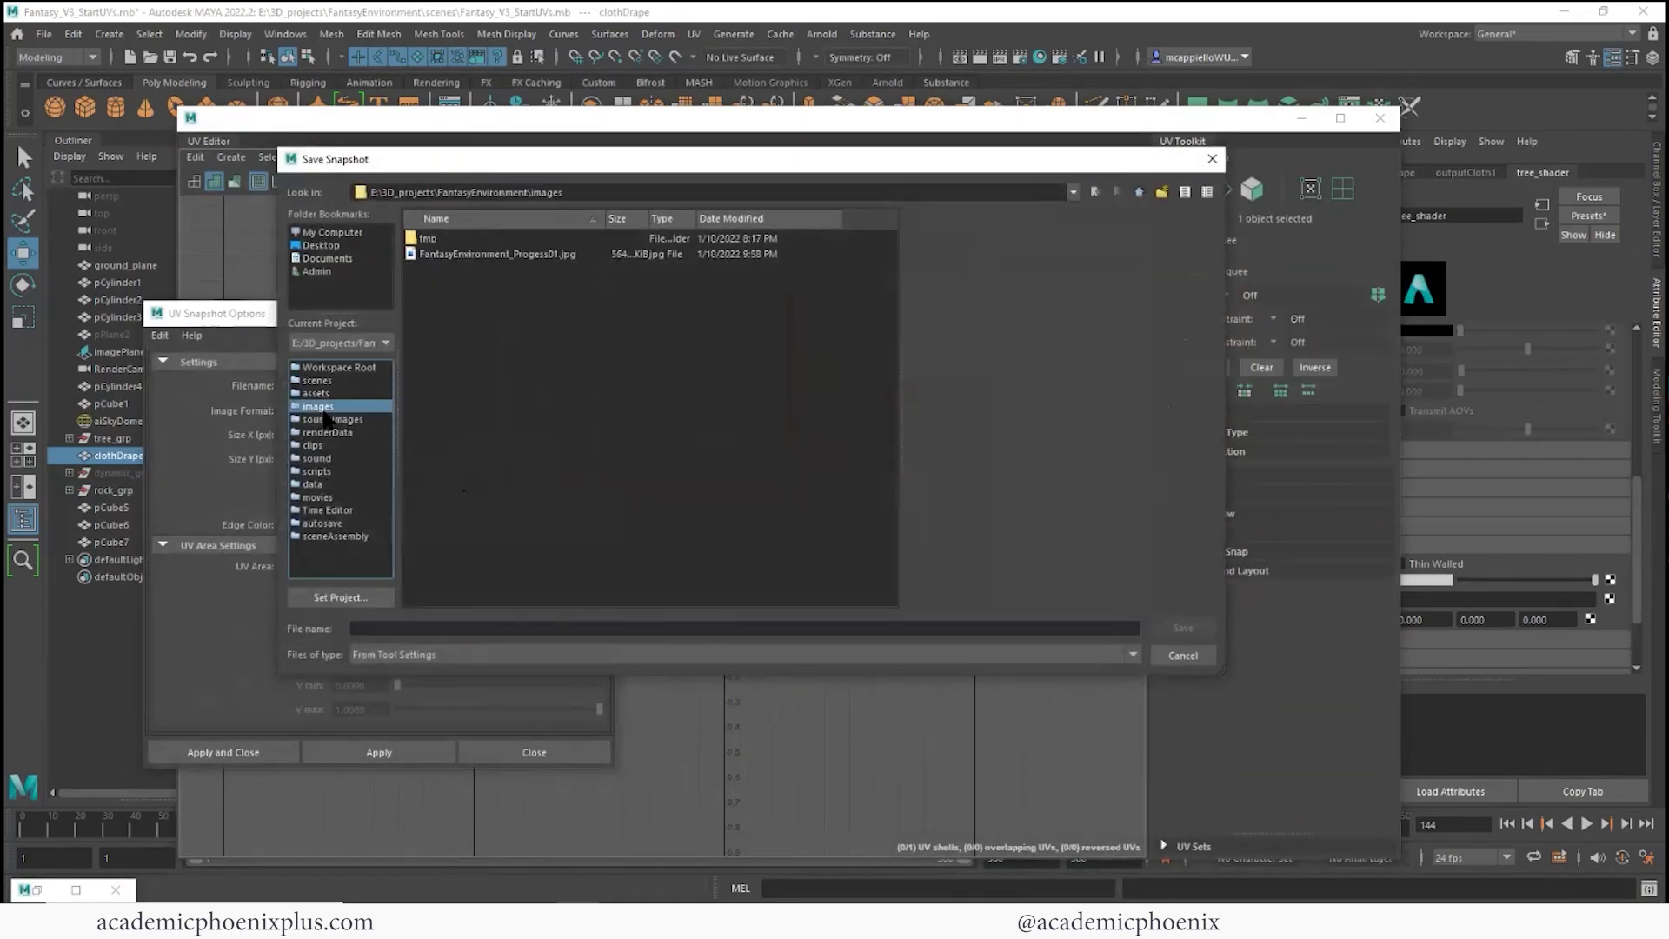
{"action": "left_click", "coordinate": [459, 627]}
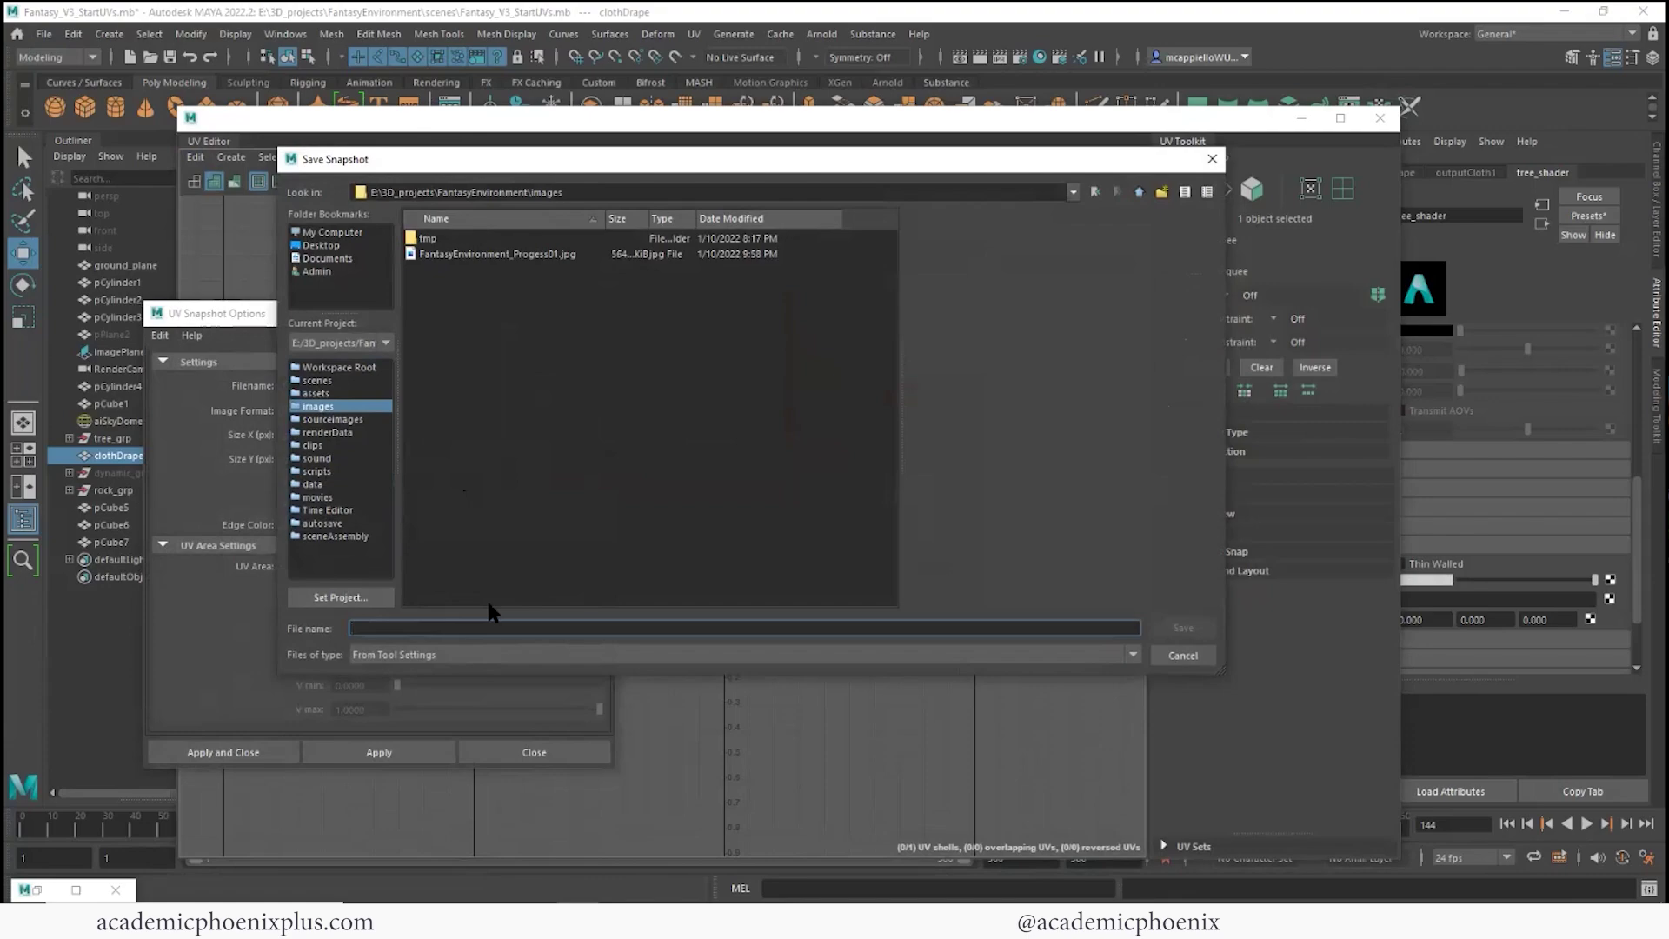
{"action": "type", "text": "Flag_UVSnap"}
{"action": "key", "text": "Return"}
Set the UV snapshot size to 1024 px and export it as a TIFF
{"action": "double_click", "coordinate": [305, 438]}
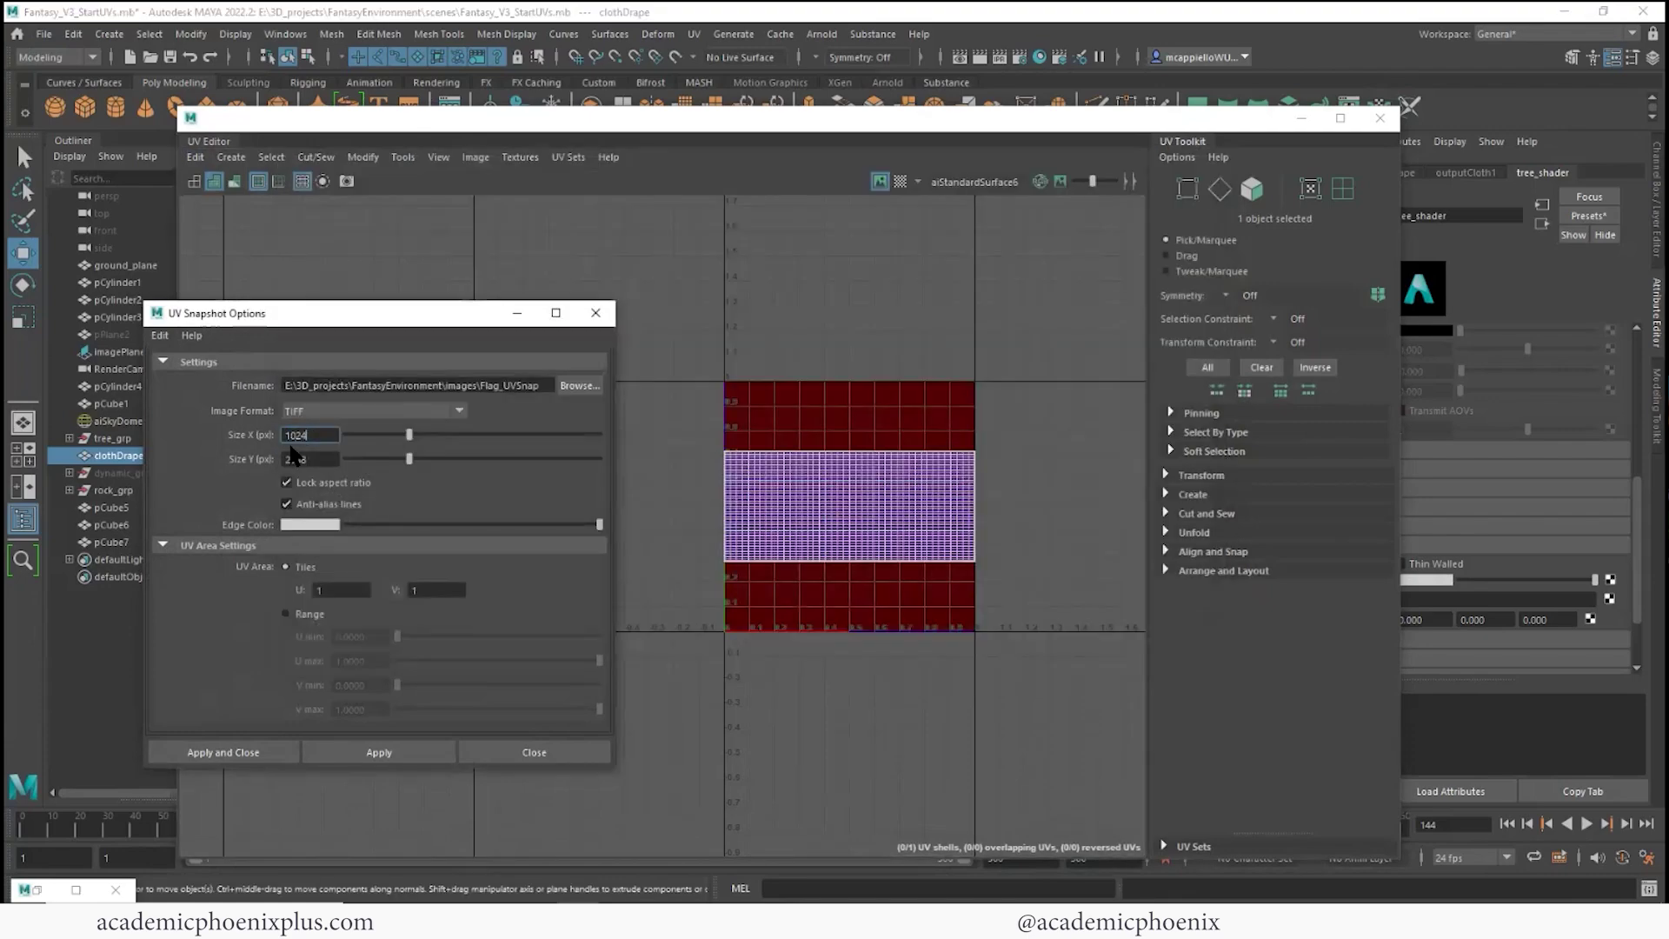
{"action": "key", "text": "Return"}
{"action": "left_click", "coordinate": [223, 753]}
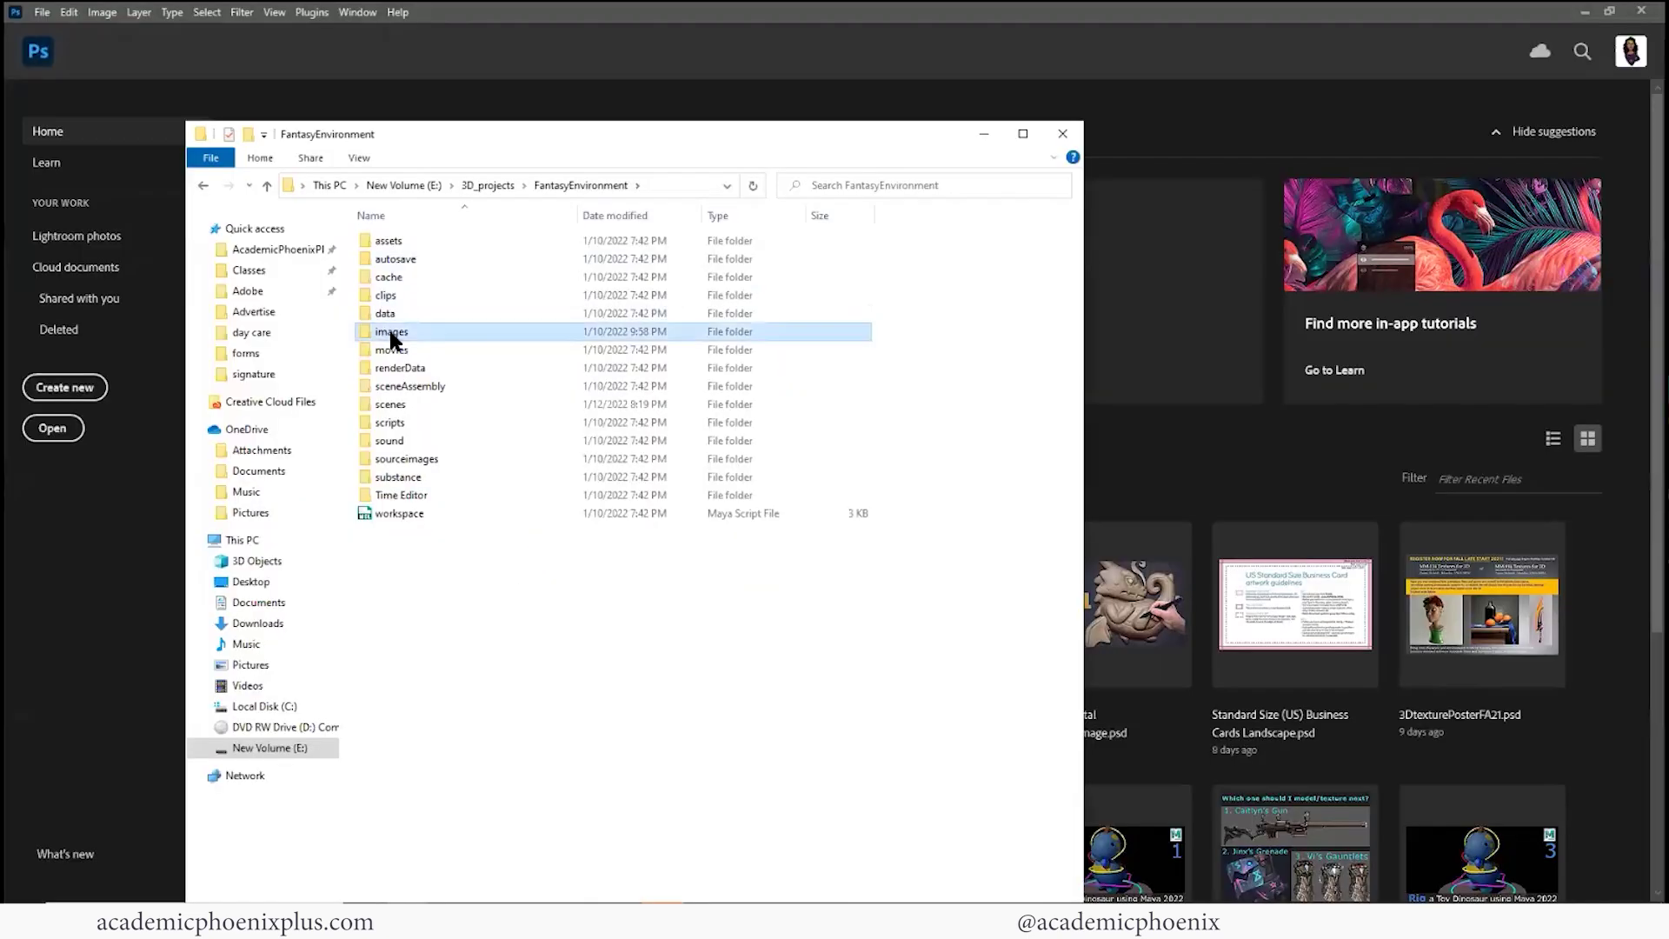
Open Flag_UVSnap.tif from the project's images folder in Photoshop and add a black-filled layer beneath the UV lines
{"action": "double_click", "coordinate": [388, 326]}
{"action": "left_click_drag", "start_coordinate": [612, 273], "coordinate": [1094, 446]}
{"action": "key", "text": "d"}
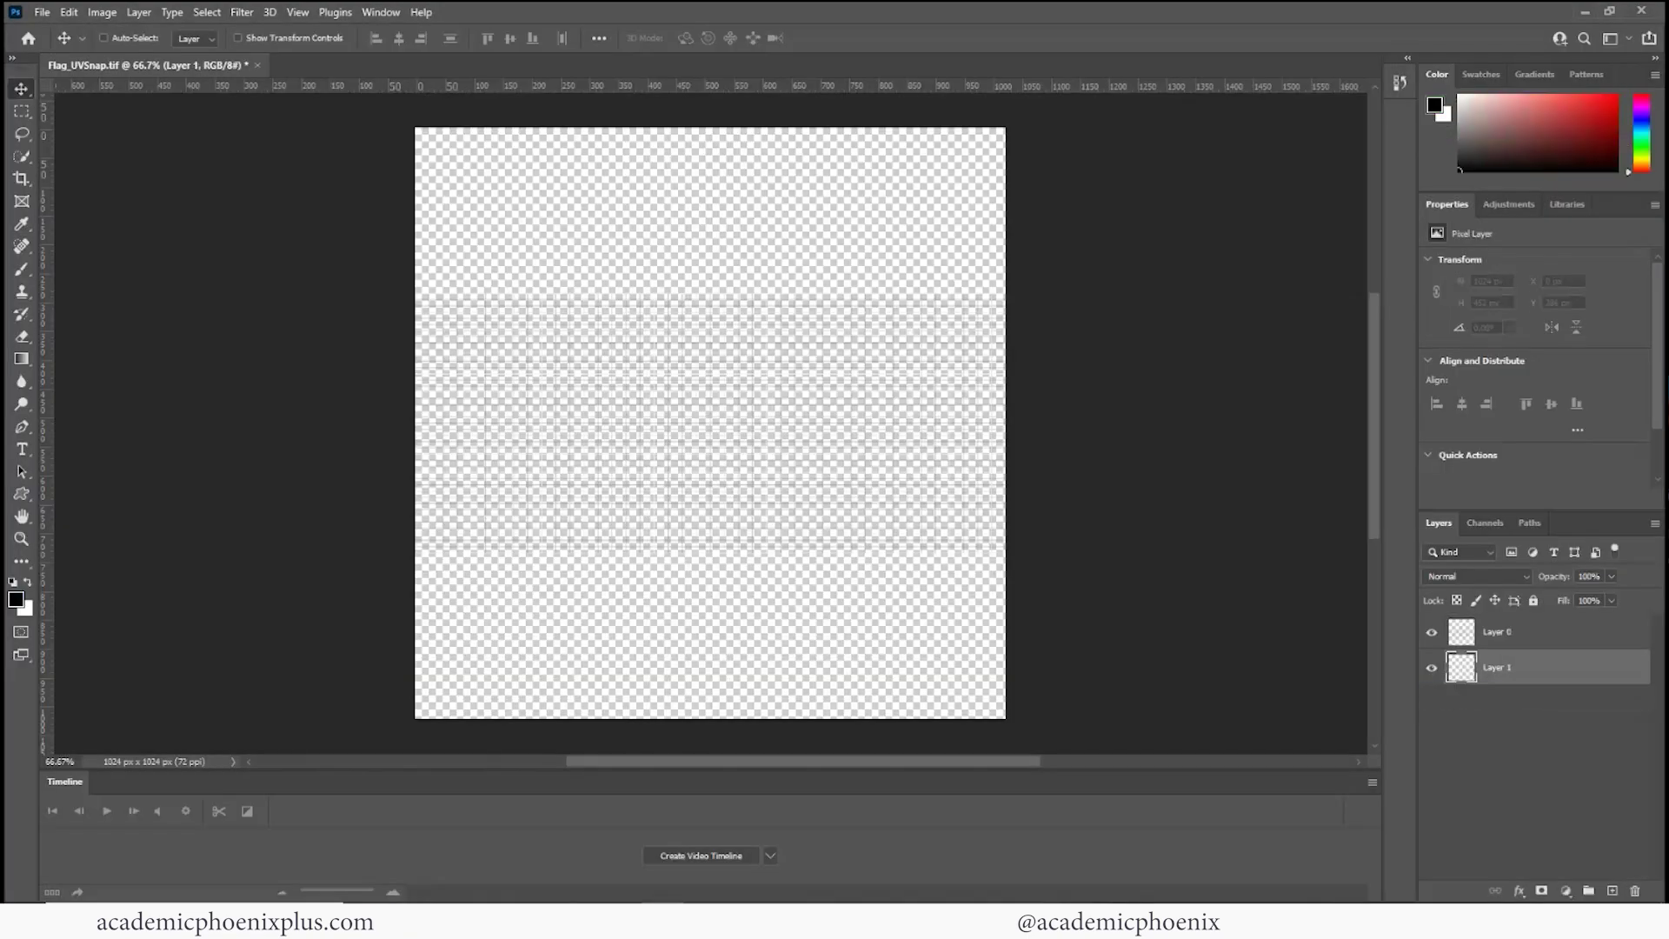
{"action": "key", "text": "shift+F5"}
{"action": "key", "text": "Return"}
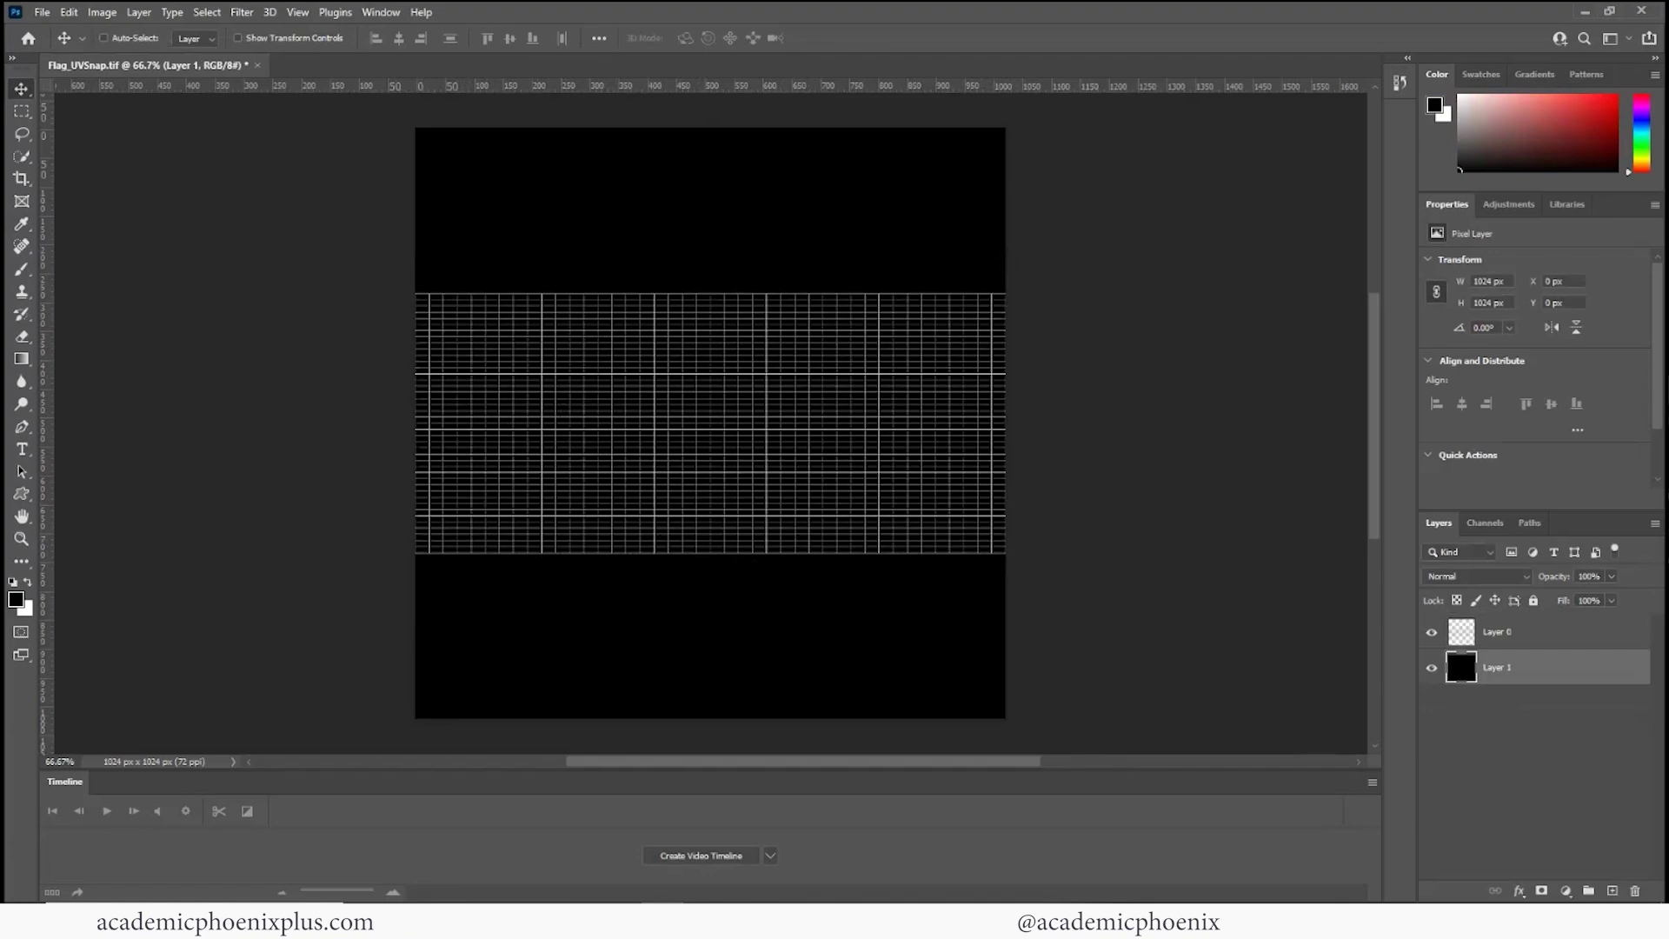
{"action": "key", "text": "alt+bracketright"}
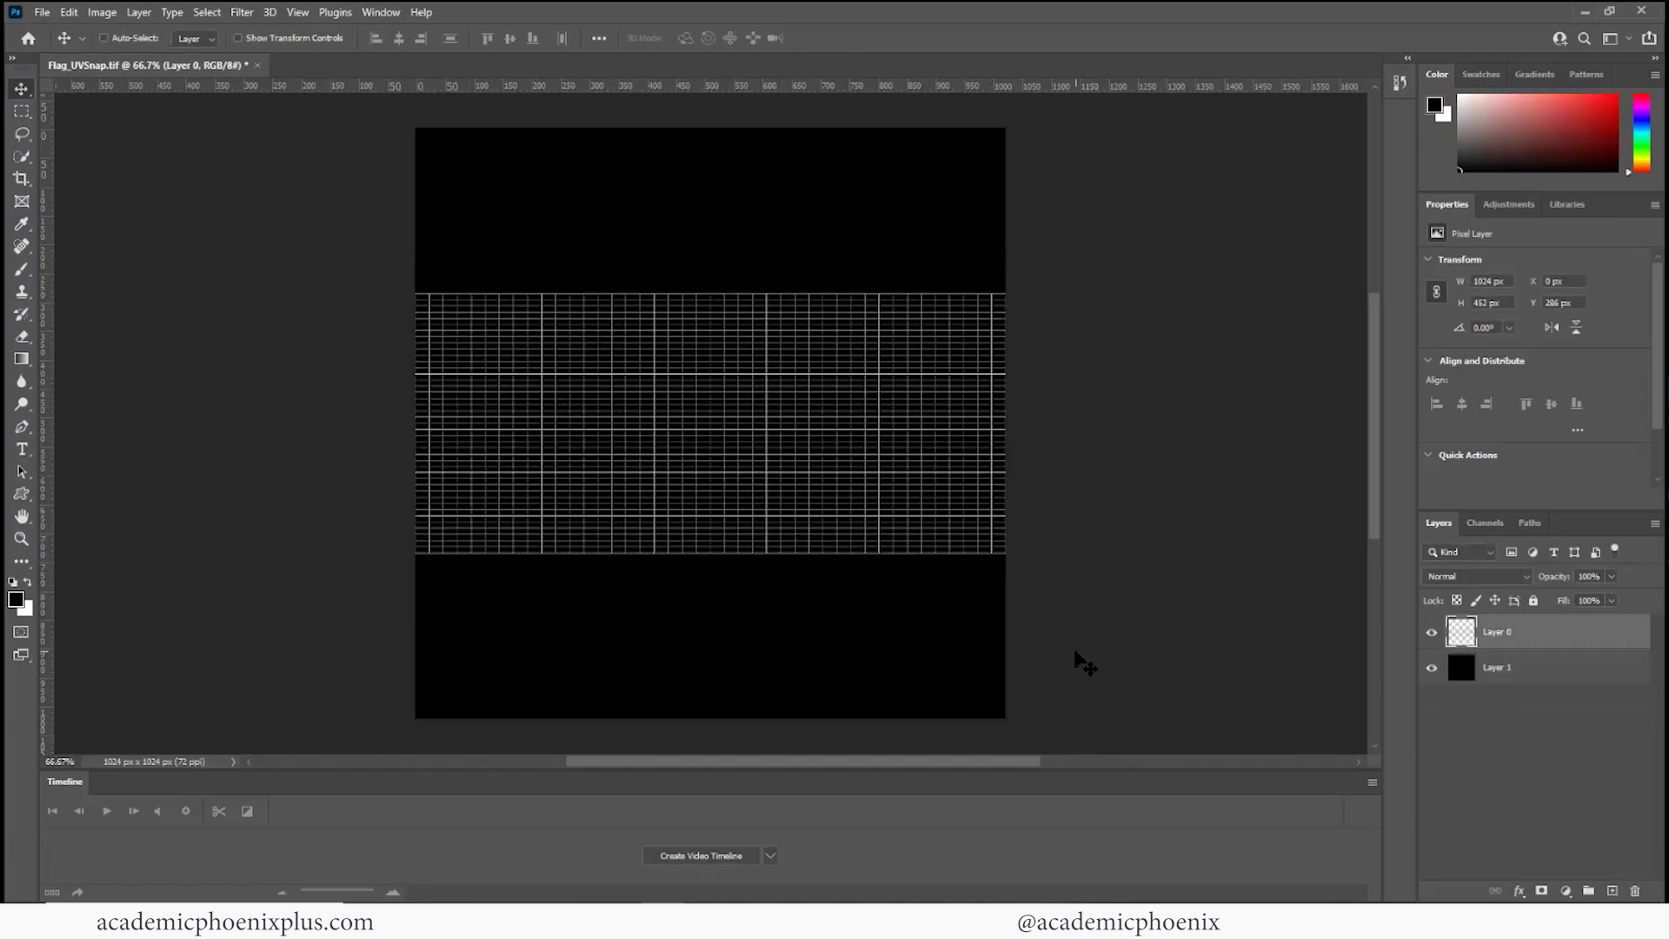
Switch to Maya, close the UV Editor, and return to the flag document in Photoshop
{"action": "left_click", "coordinate": [591, 918]}
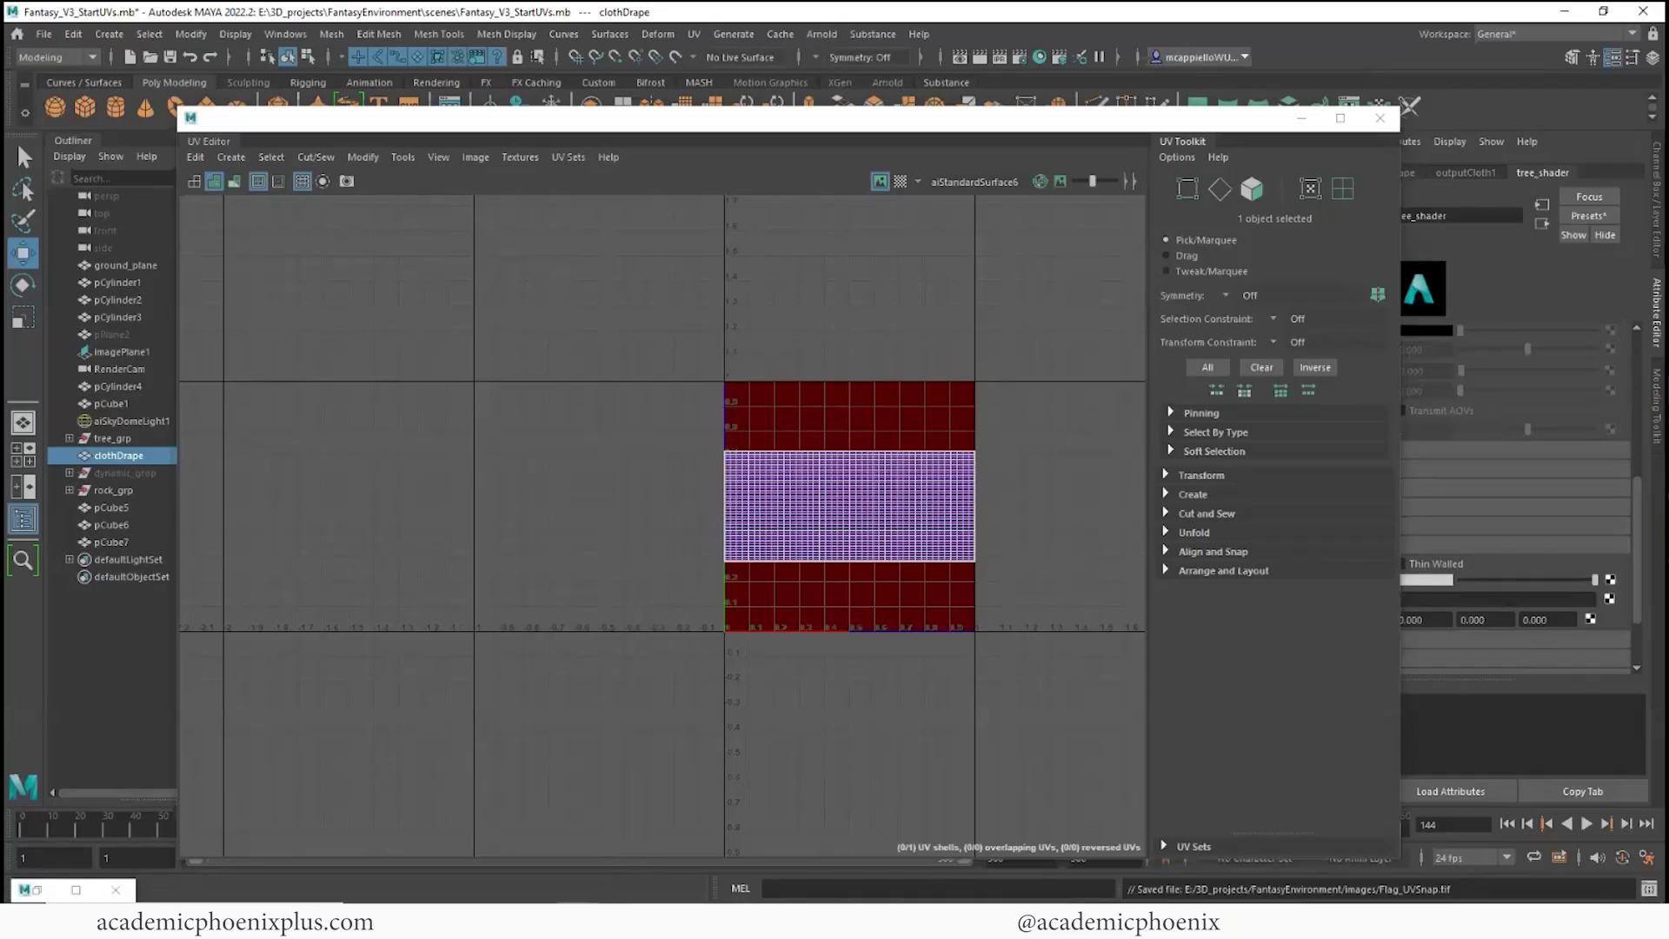
{"action": "left_click", "coordinate": [1380, 117]}
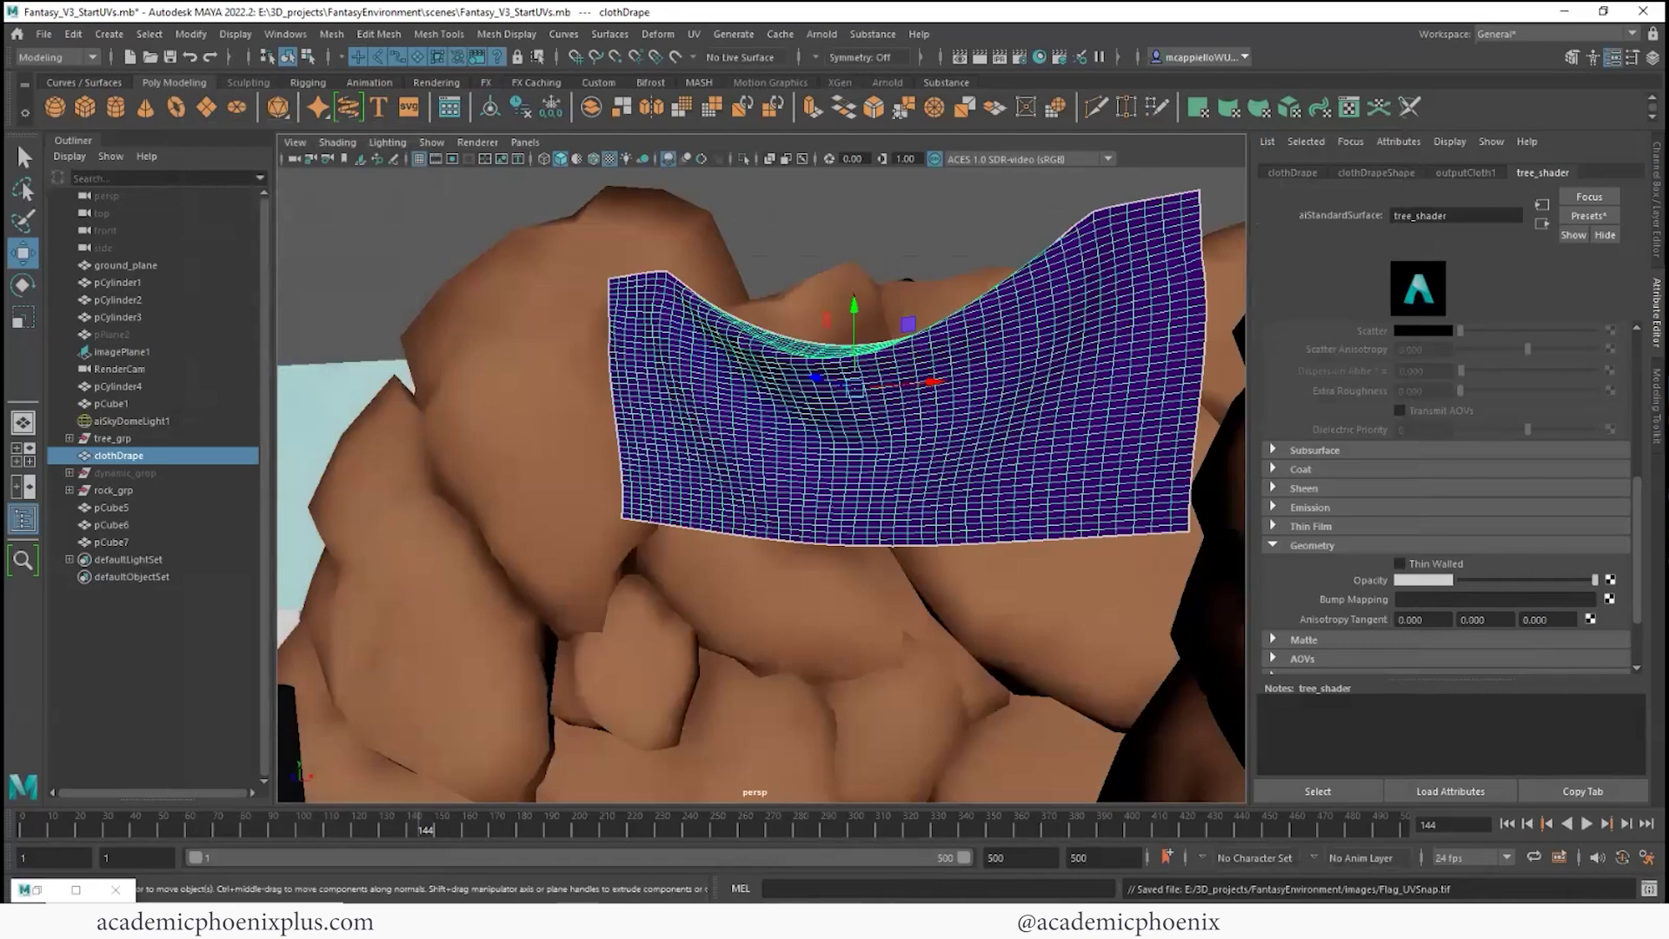
{"action": "key", "text": "alt+Tab"}
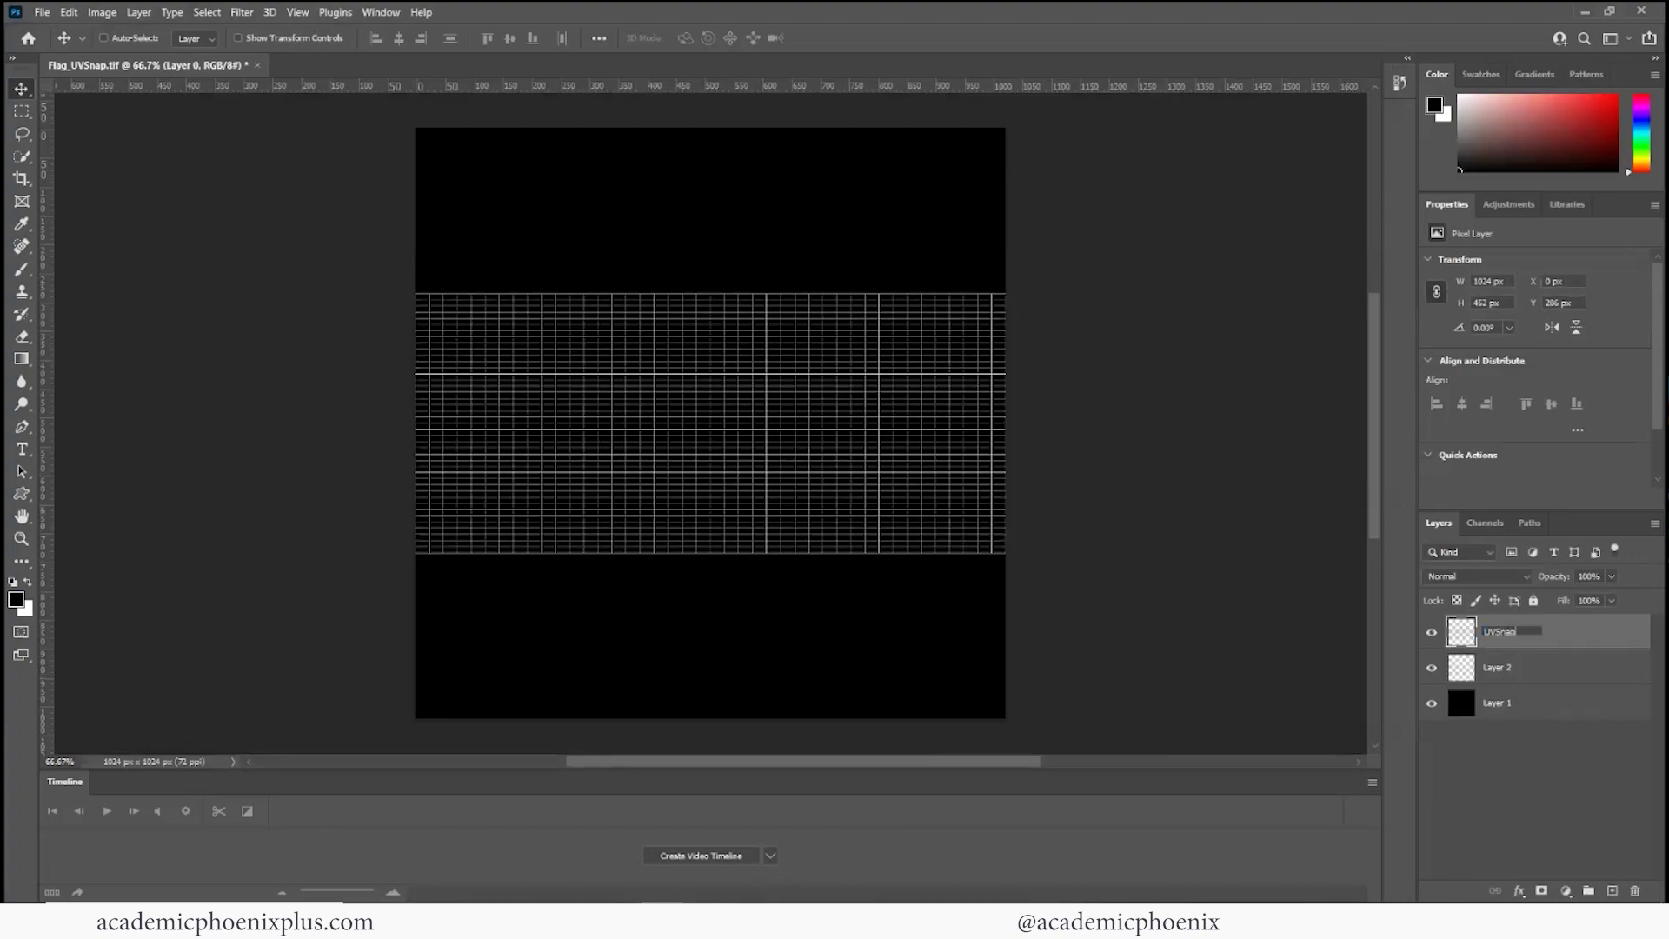
Rename the UV line layer as UVSnap and lock both it and the black Layer 1
{"action": "key", "text": "Return"}
{"action": "key", "text": "ctrl+slash"}
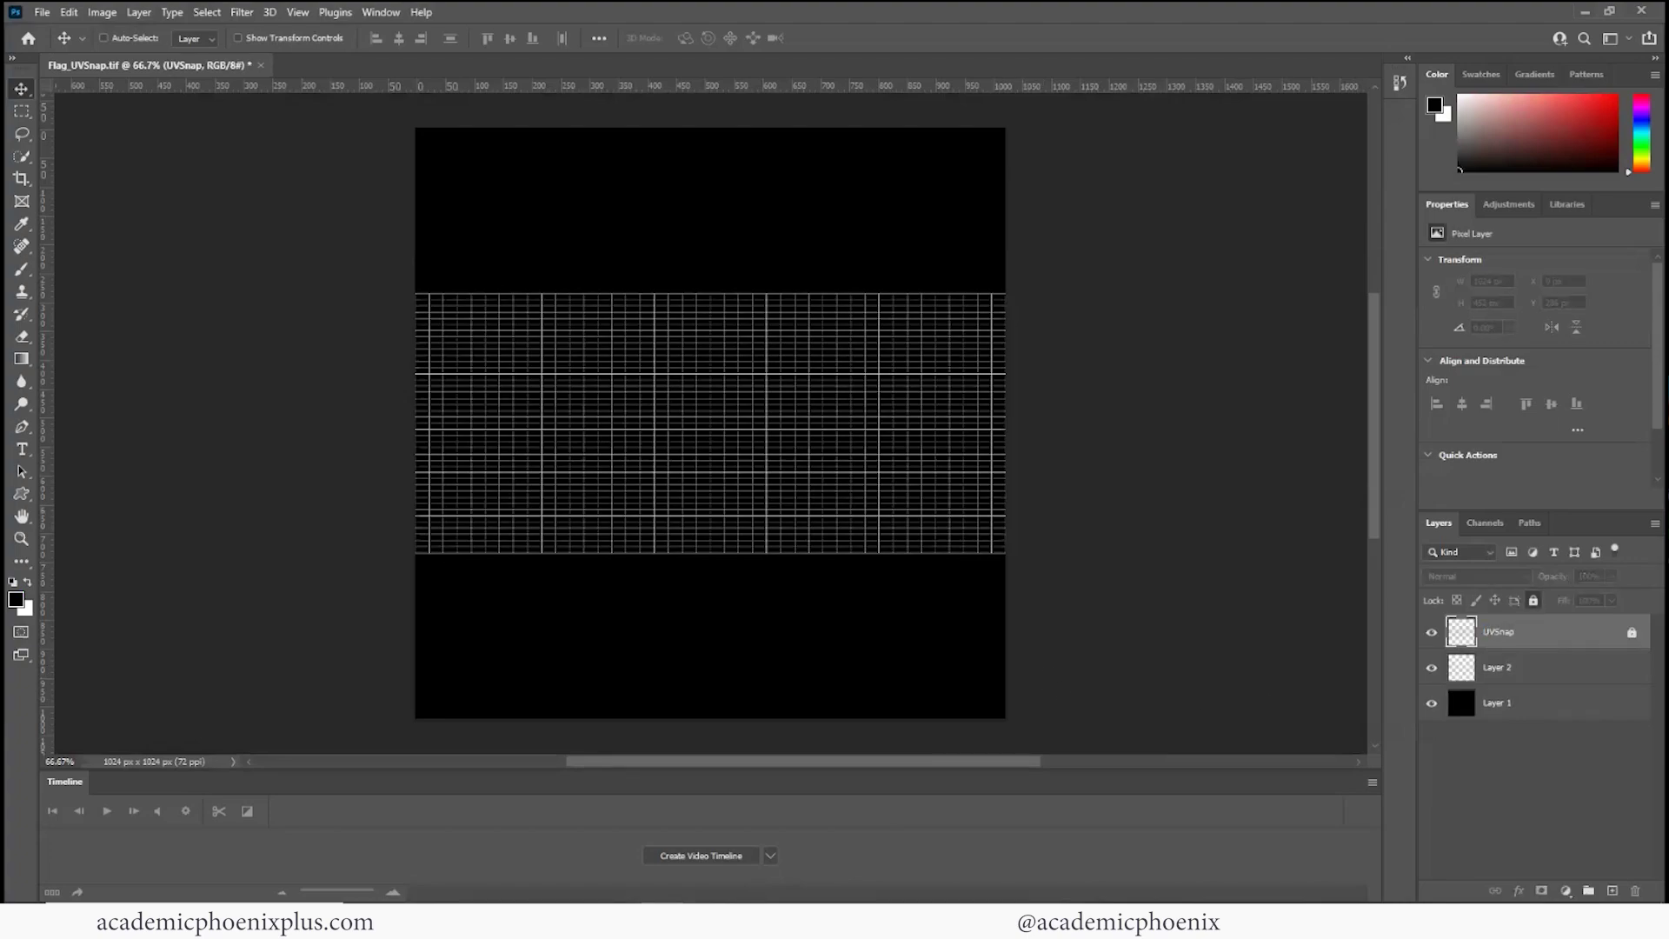
{"action": "left_click", "coordinate": [1499, 703]}
{"action": "left_click", "coordinate": [1534, 601]}
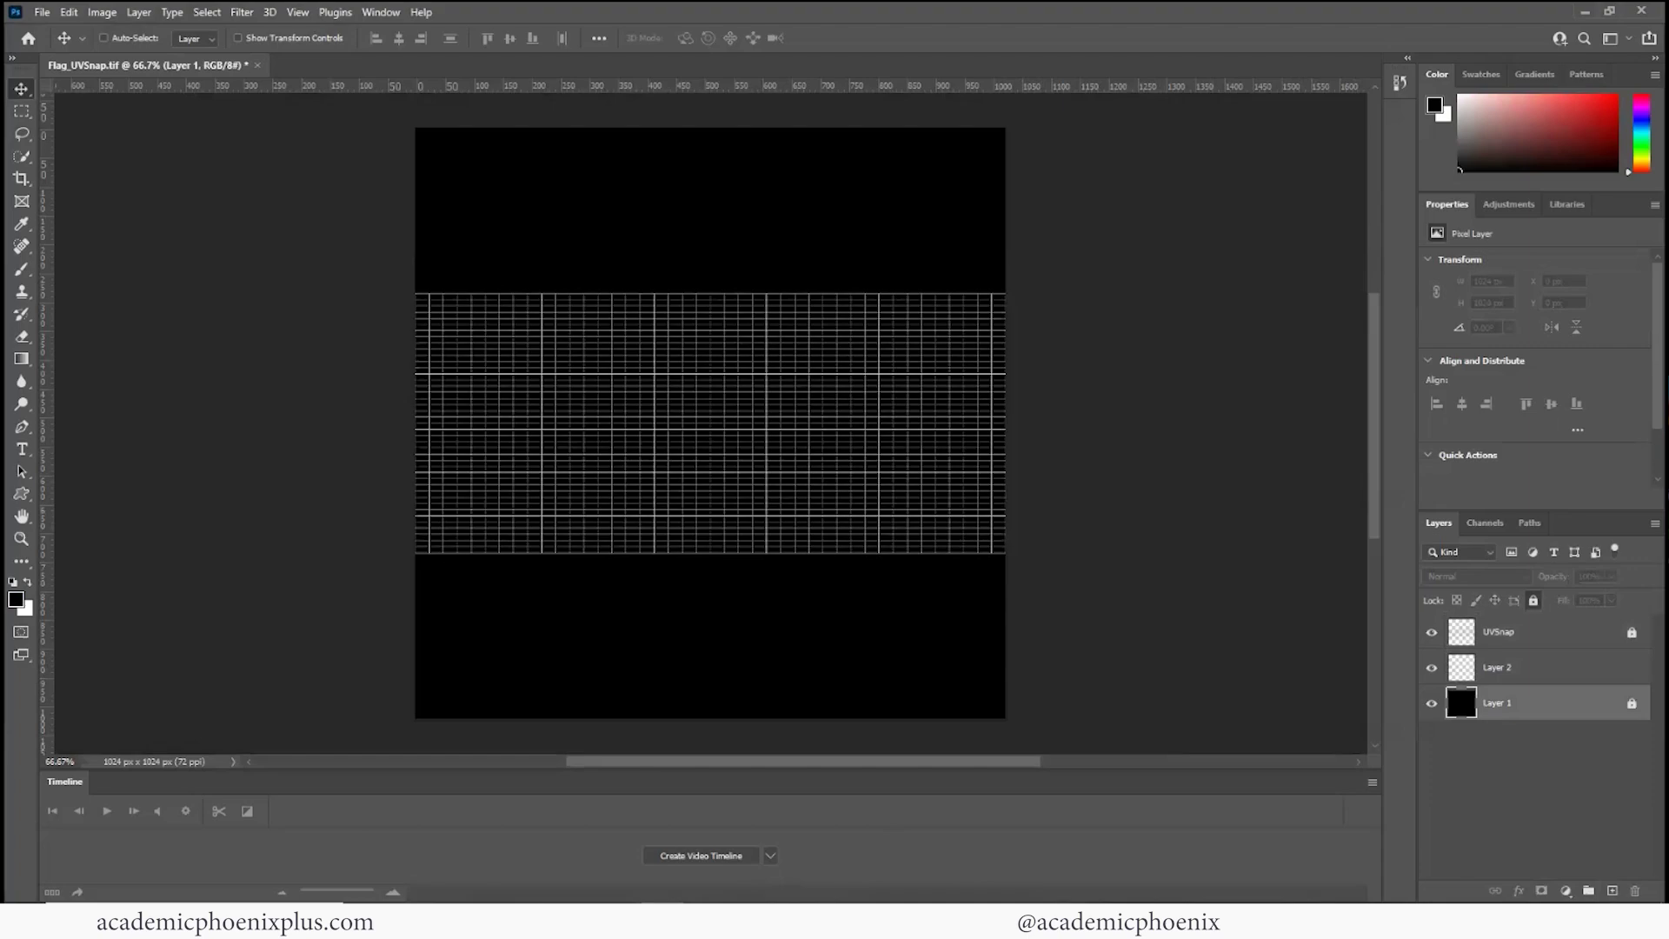
Fill Layer 2 with white and choose the Kyle's Drawing Box - Happy HB brush
{"action": "left_click", "coordinate": [1499, 668]}
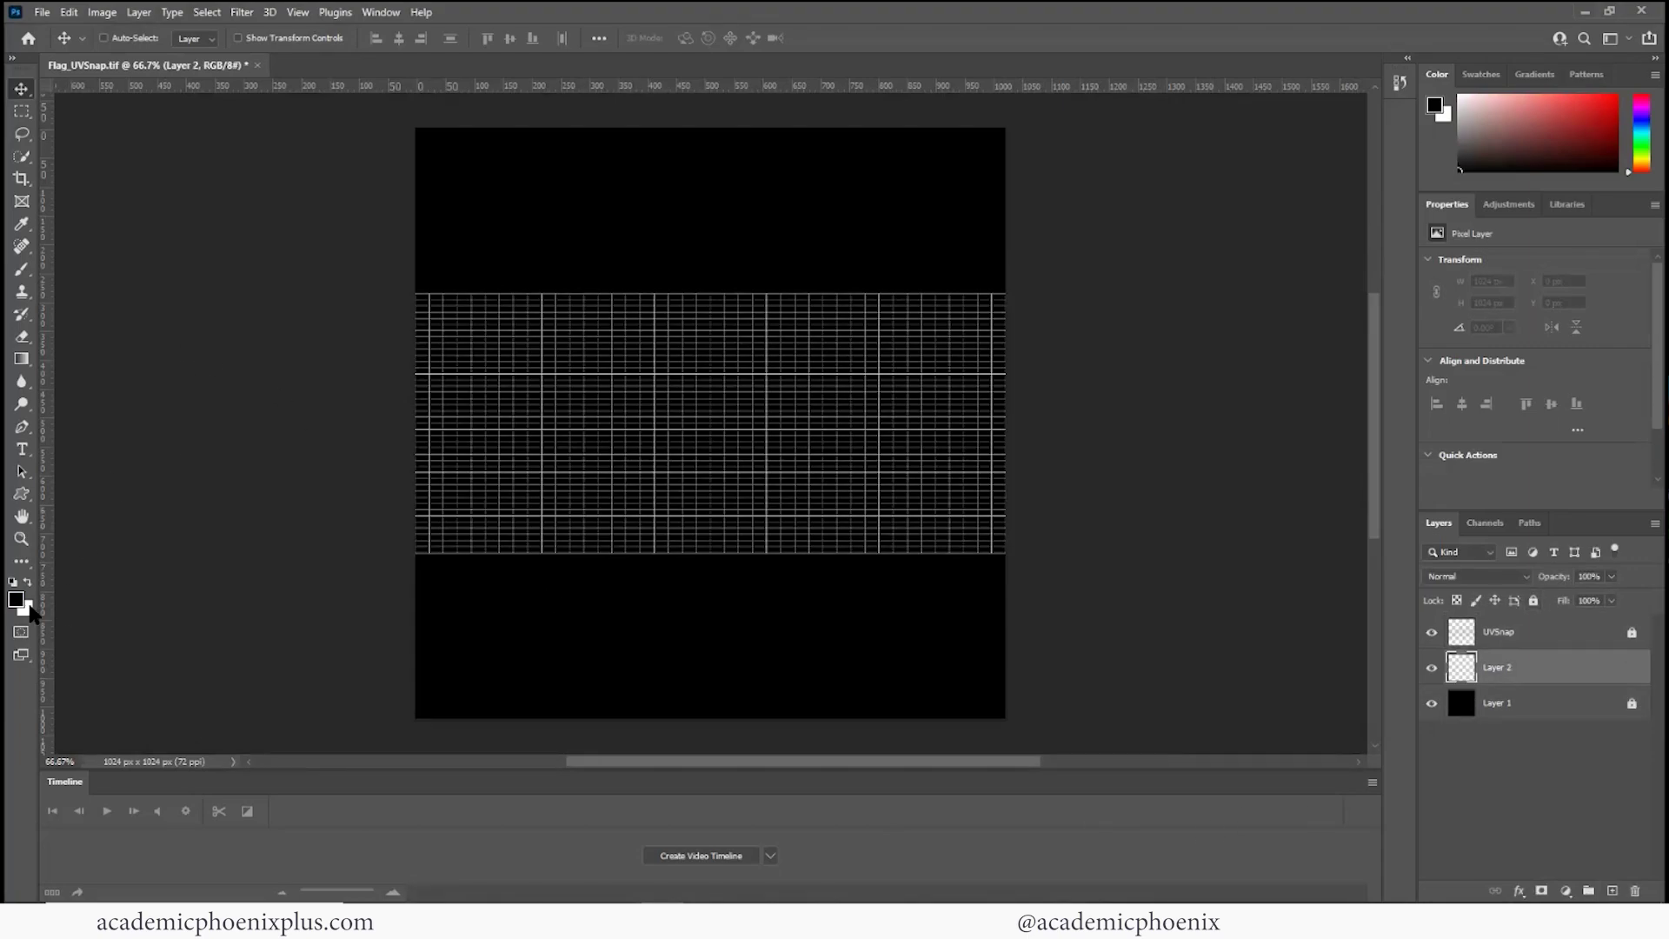
{"action": "key", "text": "ctrl+BackSpace"}
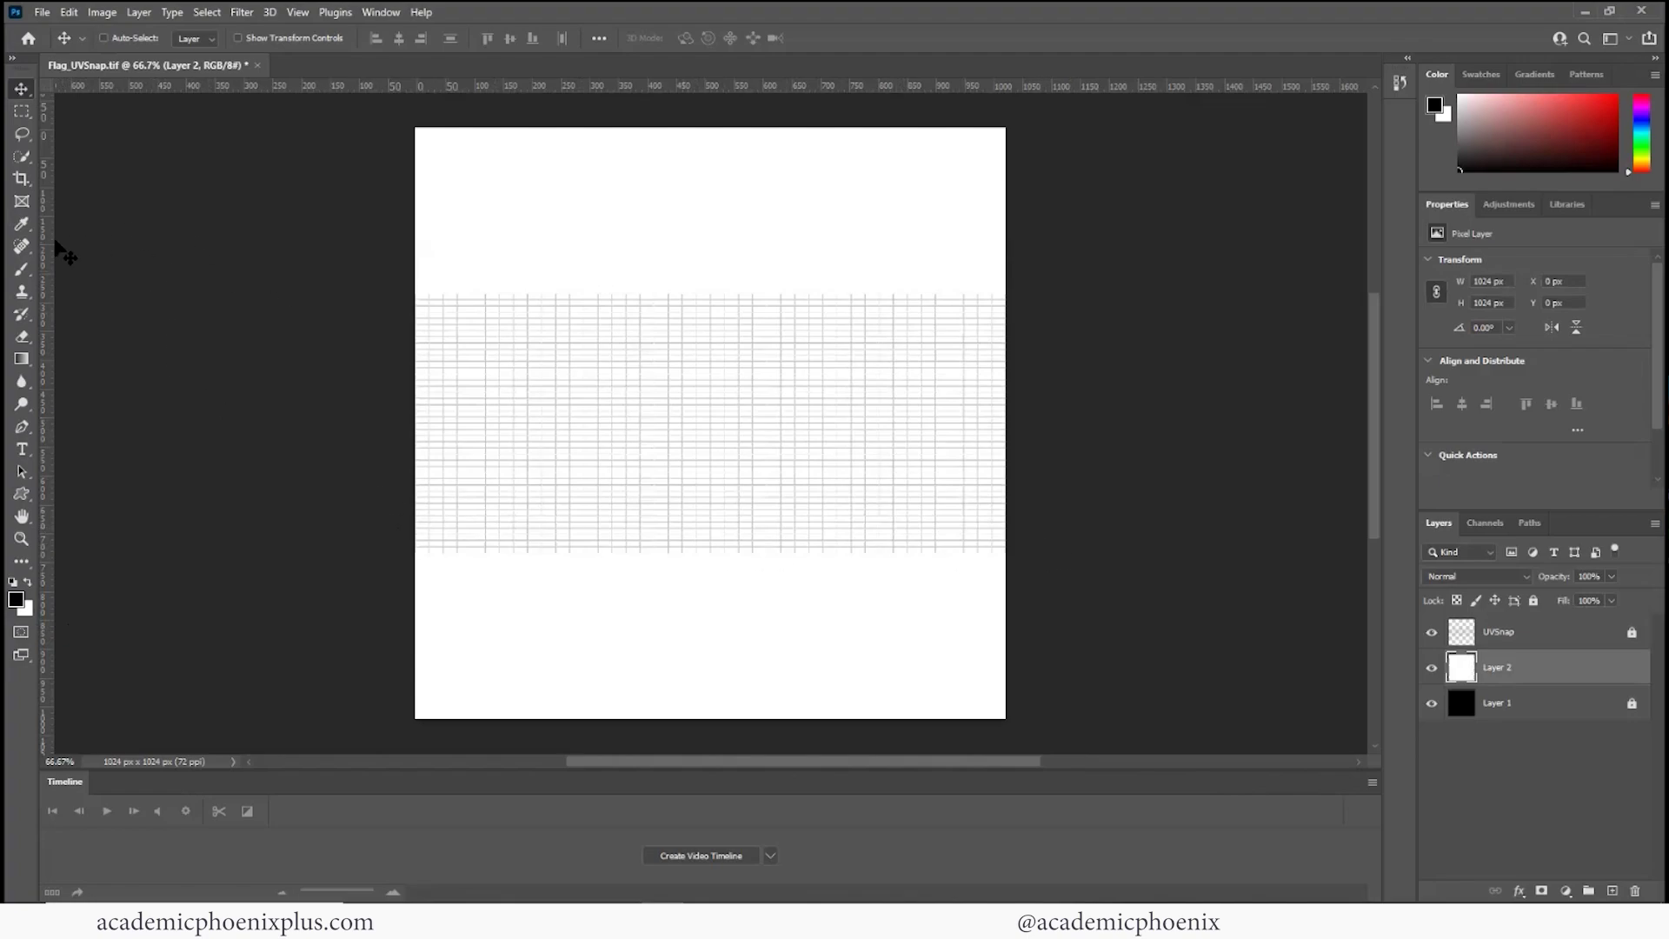
{"action": "left_click", "coordinate": [23, 271]}
{"action": "left_click", "coordinate": [128, 38]}
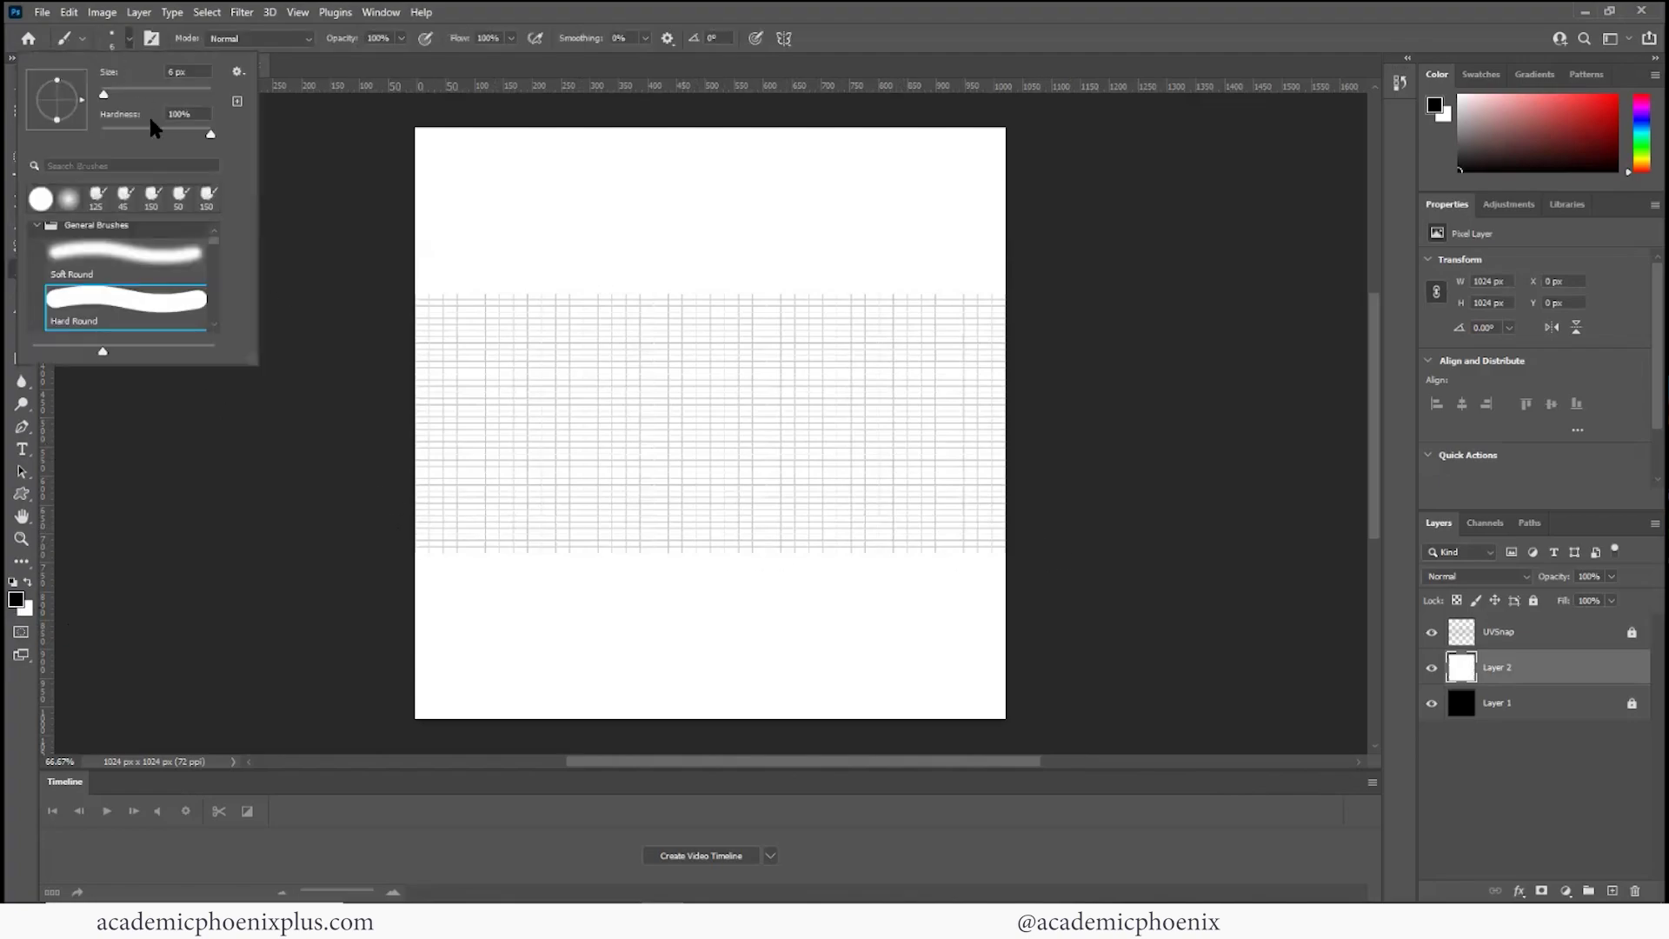
{"action": "scroll", "coordinate": [209, 252], "scroll_direction": "down", "scroll_amount": 2}
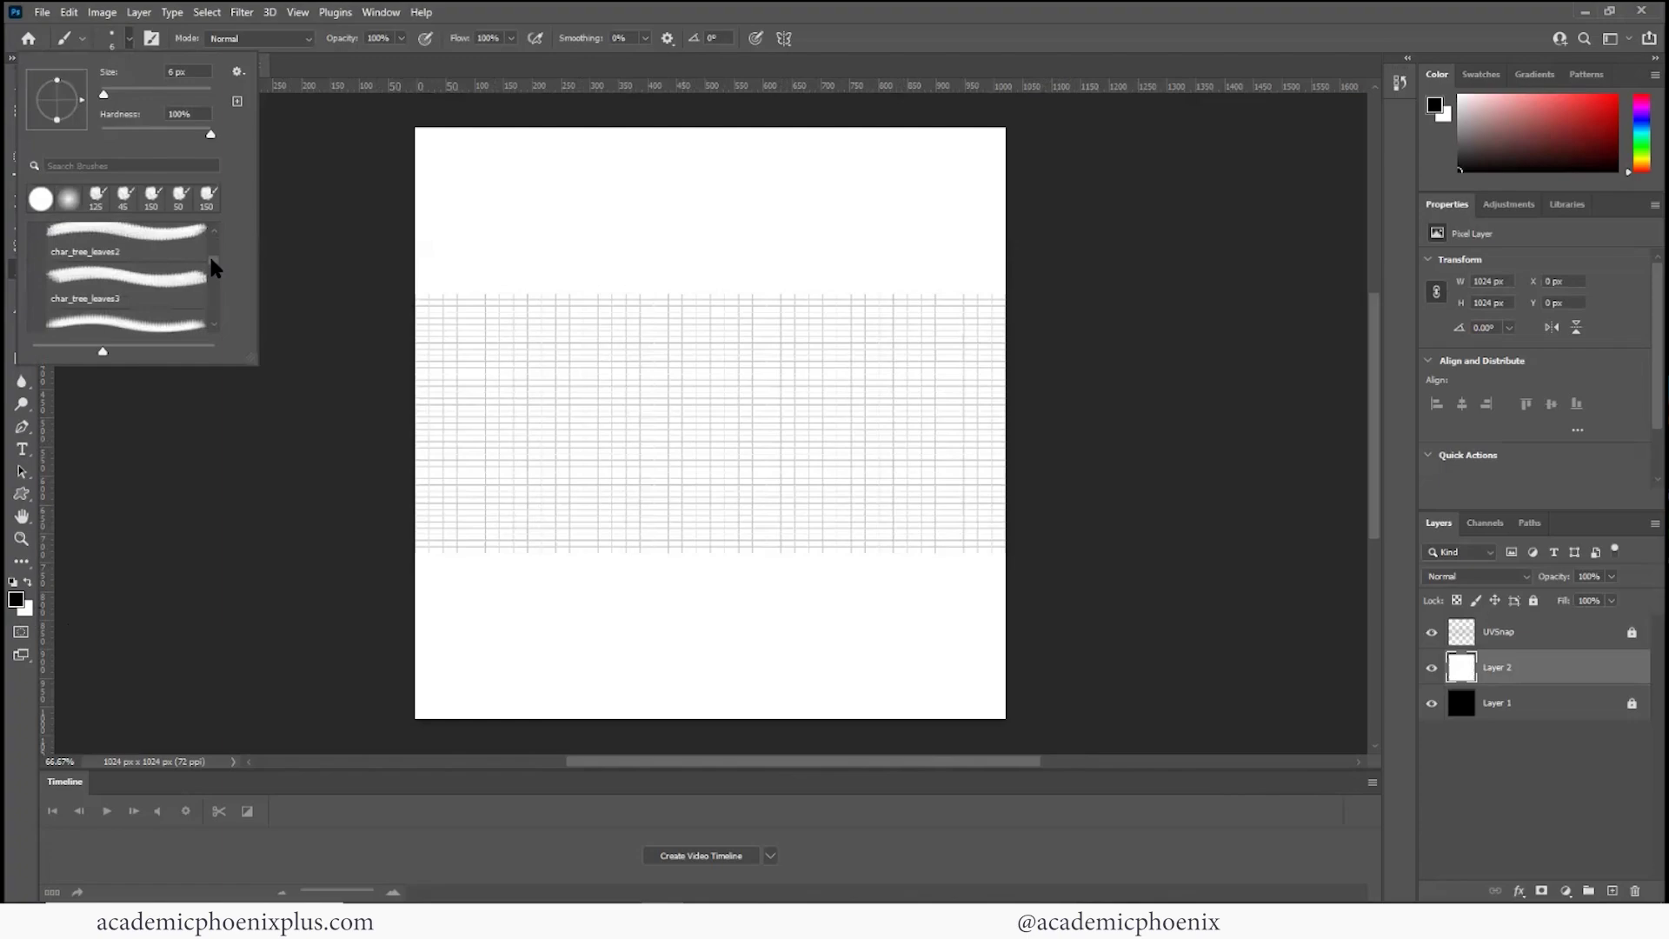
{"action": "scroll", "coordinate": [221, 242], "scroll_direction": "down", "scroll_amount": 3}
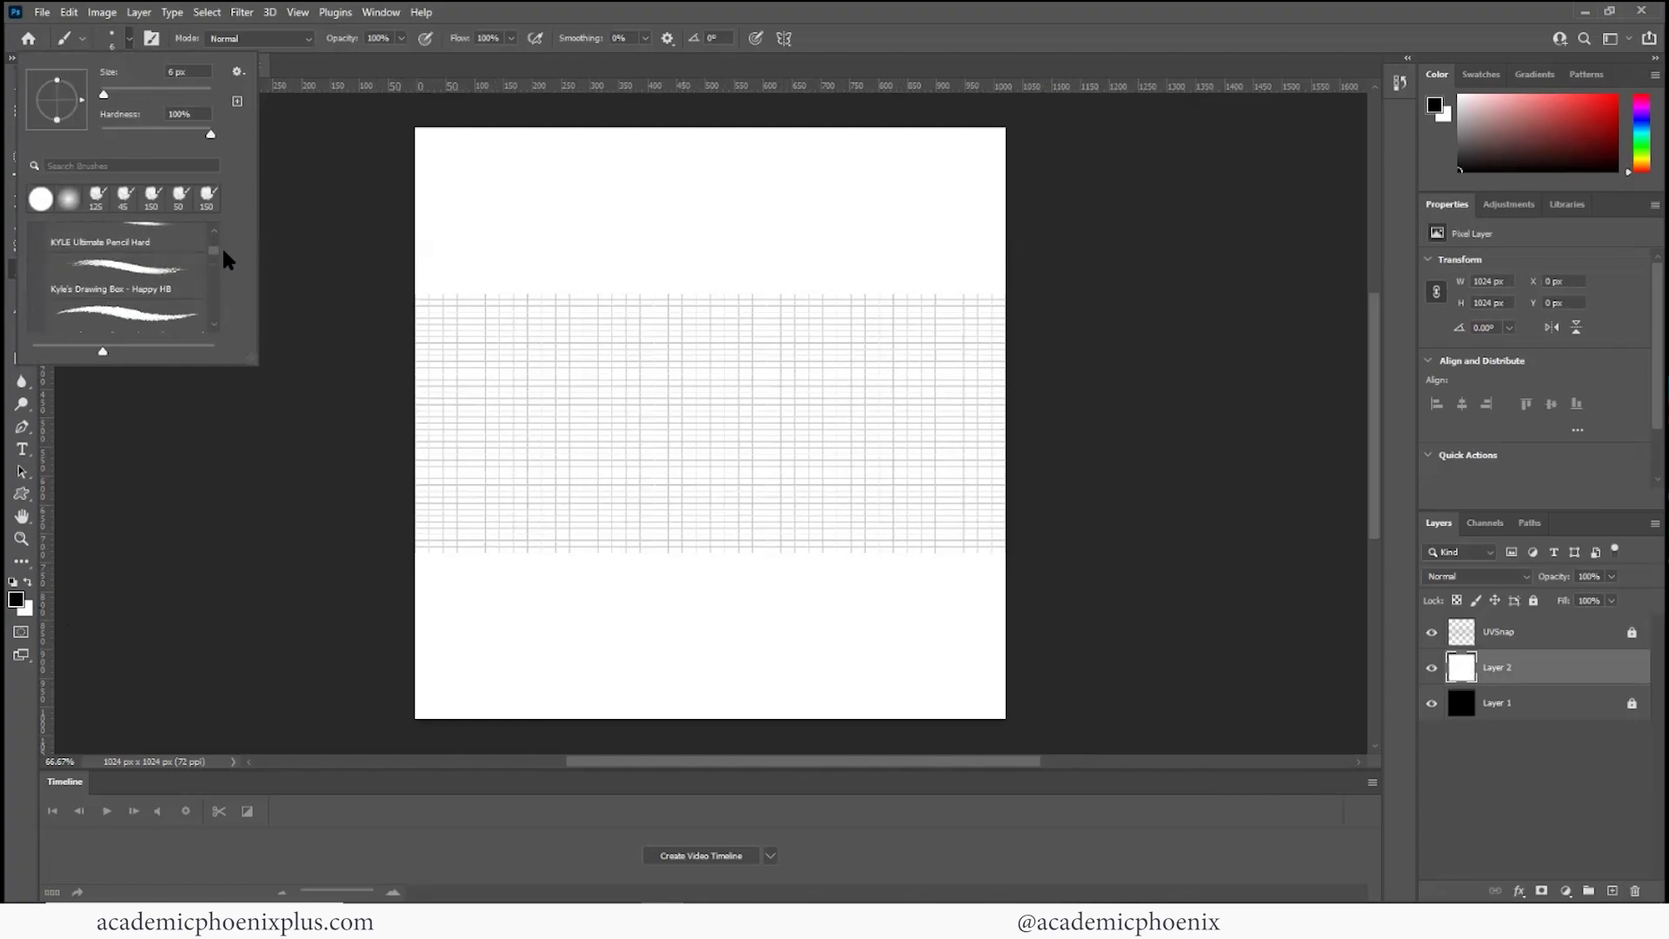
{"action": "left_click", "coordinate": [150, 268]}
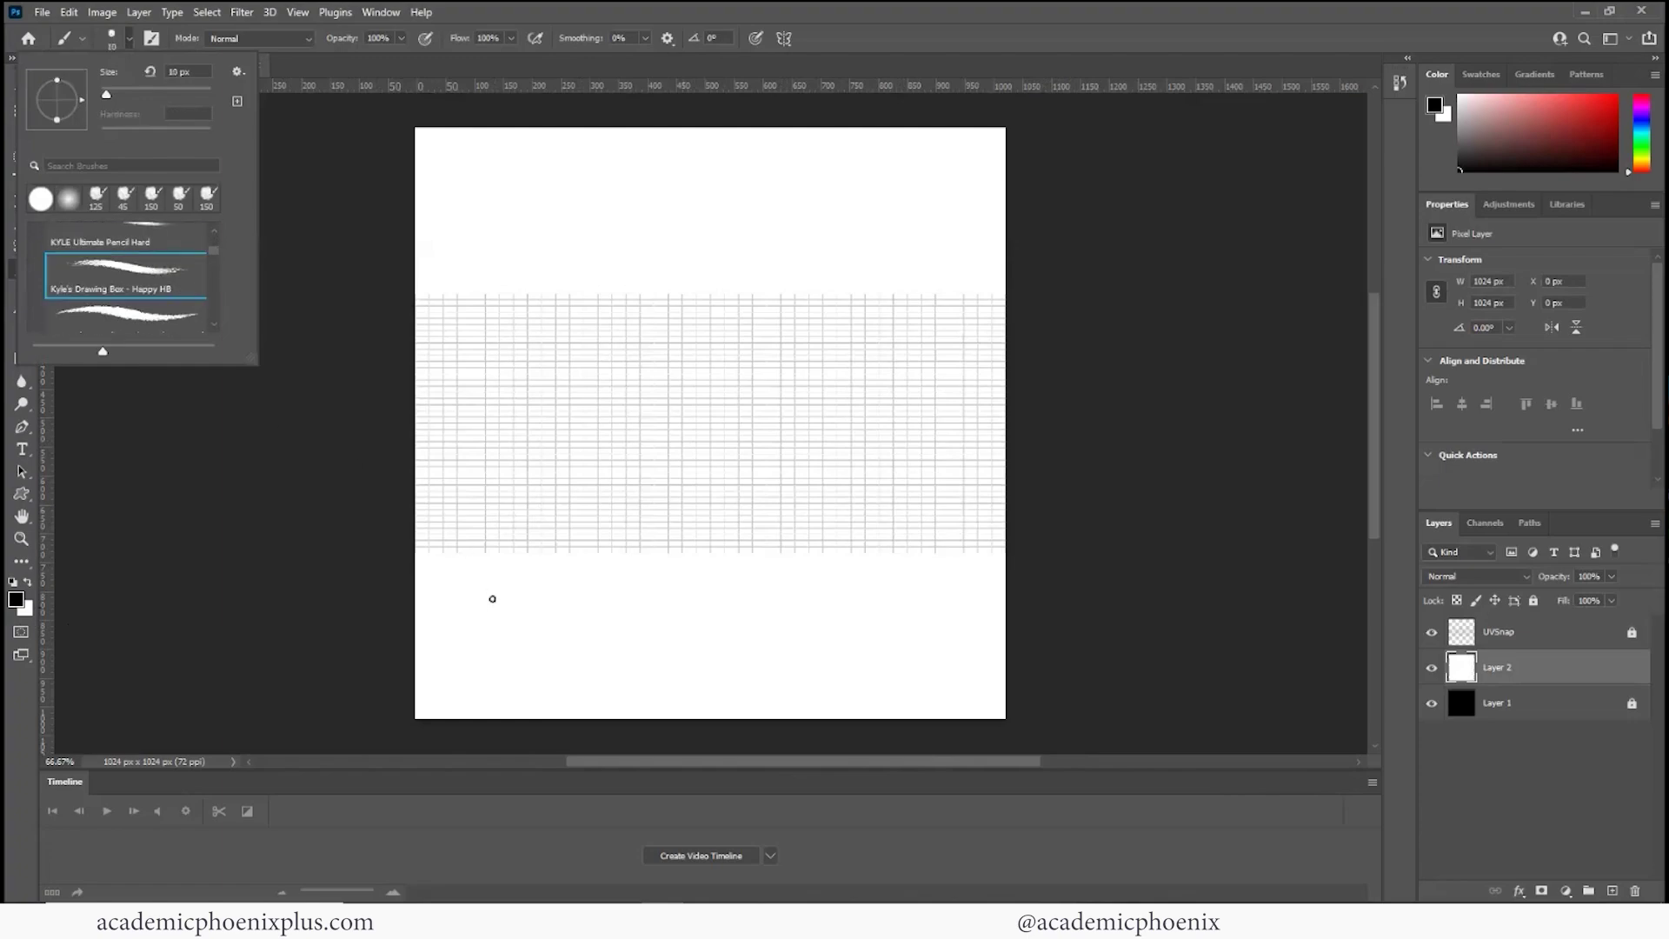
Enlarge the brush to about 70 px and paint a ragged black band along the lower edge of the UV grid
{"action": "key", "text": "bracketright"}
{"action": "key", "text": "bracketright"}
{"action": "key", "text": "bracketright"}
{"action": "key", "text": "bracketright"}
{"action": "key", "text": "bracketright"}
{"action": "key", "text": "bracketright"}
{"action": "mouse_move", "coordinate": [421, 540]}
{"action": "left_mouse_down"}
{"action": "mouse_move", "coordinate": [476, 576]}
{"action": "mouse_move", "coordinate": [532, 559]}
{"action": "mouse_move", "coordinate": [527, 532]}
{"action": "mouse_move", "coordinate": [604, 559]}
{"action": "mouse_move", "coordinate": [796, 569]}
{"action": "mouse_move", "coordinate": [1039, 556]}
{"action": "mouse_move", "coordinate": [900, 591]}
{"action": "left_mouse_up"}
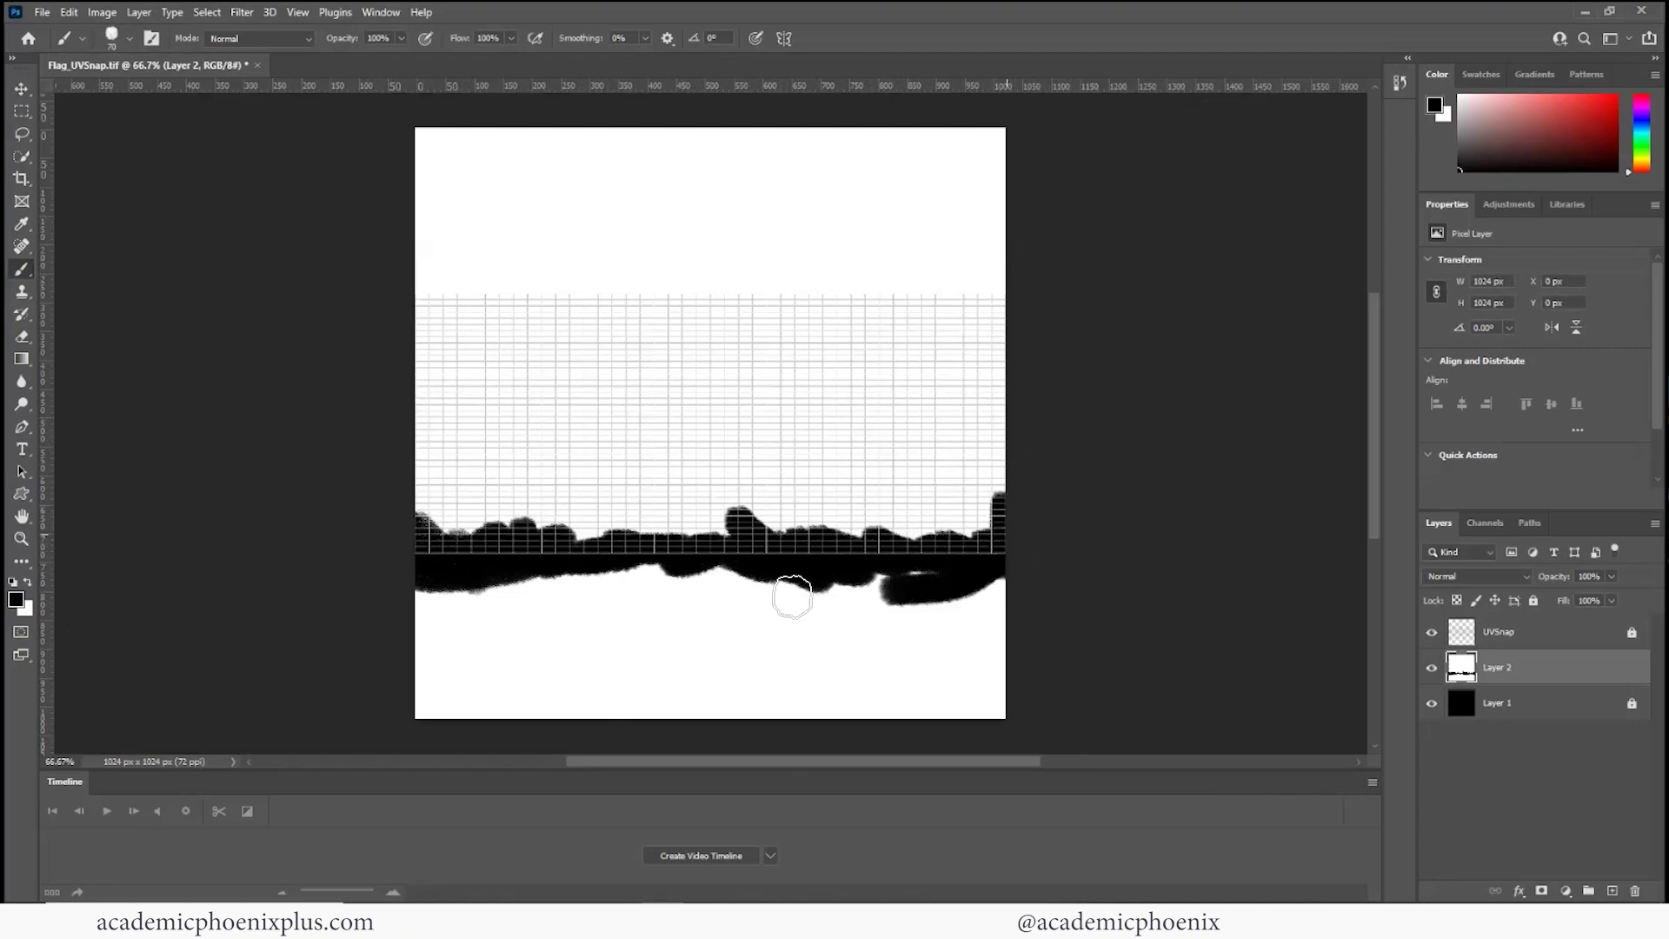
{"action": "mouse_move", "coordinate": [792, 596]}
{"action": "left_mouse_down"}
{"action": "mouse_move", "coordinate": [522, 591]}
{"action": "mouse_move", "coordinate": [904, 581]}
{"action": "left_mouse_up"}
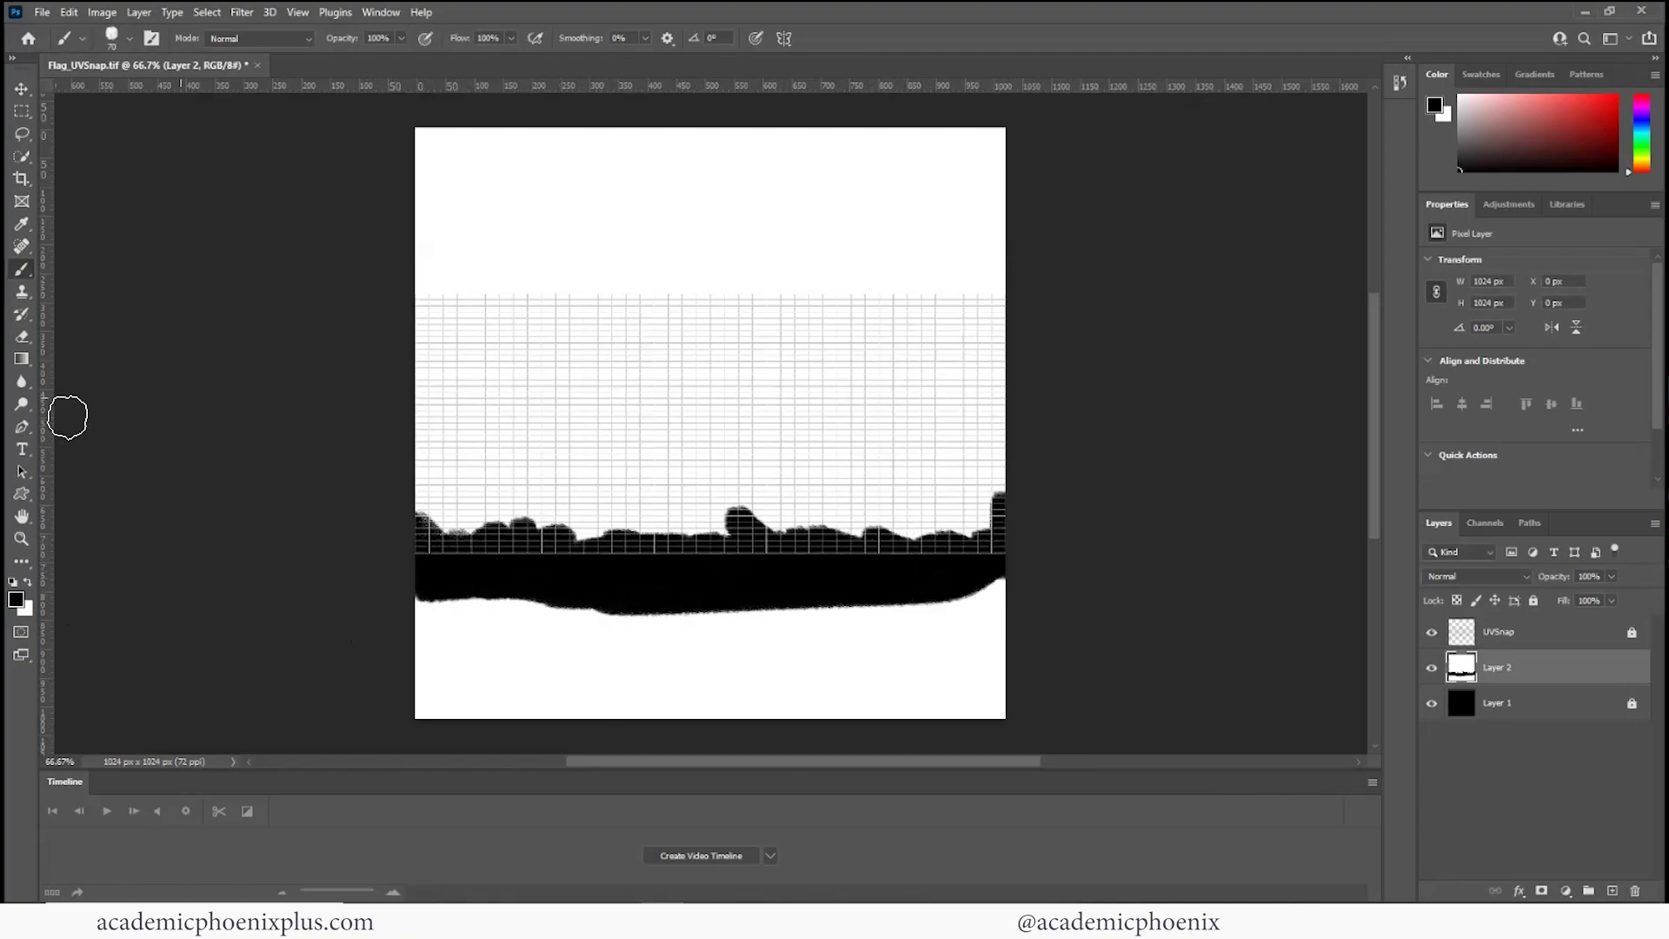
Paint a black smiley face with two eyes and a mouth in the upper-left part of the UV grid
{"action": "left_click", "coordinate": [547, 338]}
{"action": "left_click", "coordinate": [620, 336]}
{"action": "left_click_drag", "start_coordinate": [537, 379], "coordinate": [618, 376]}
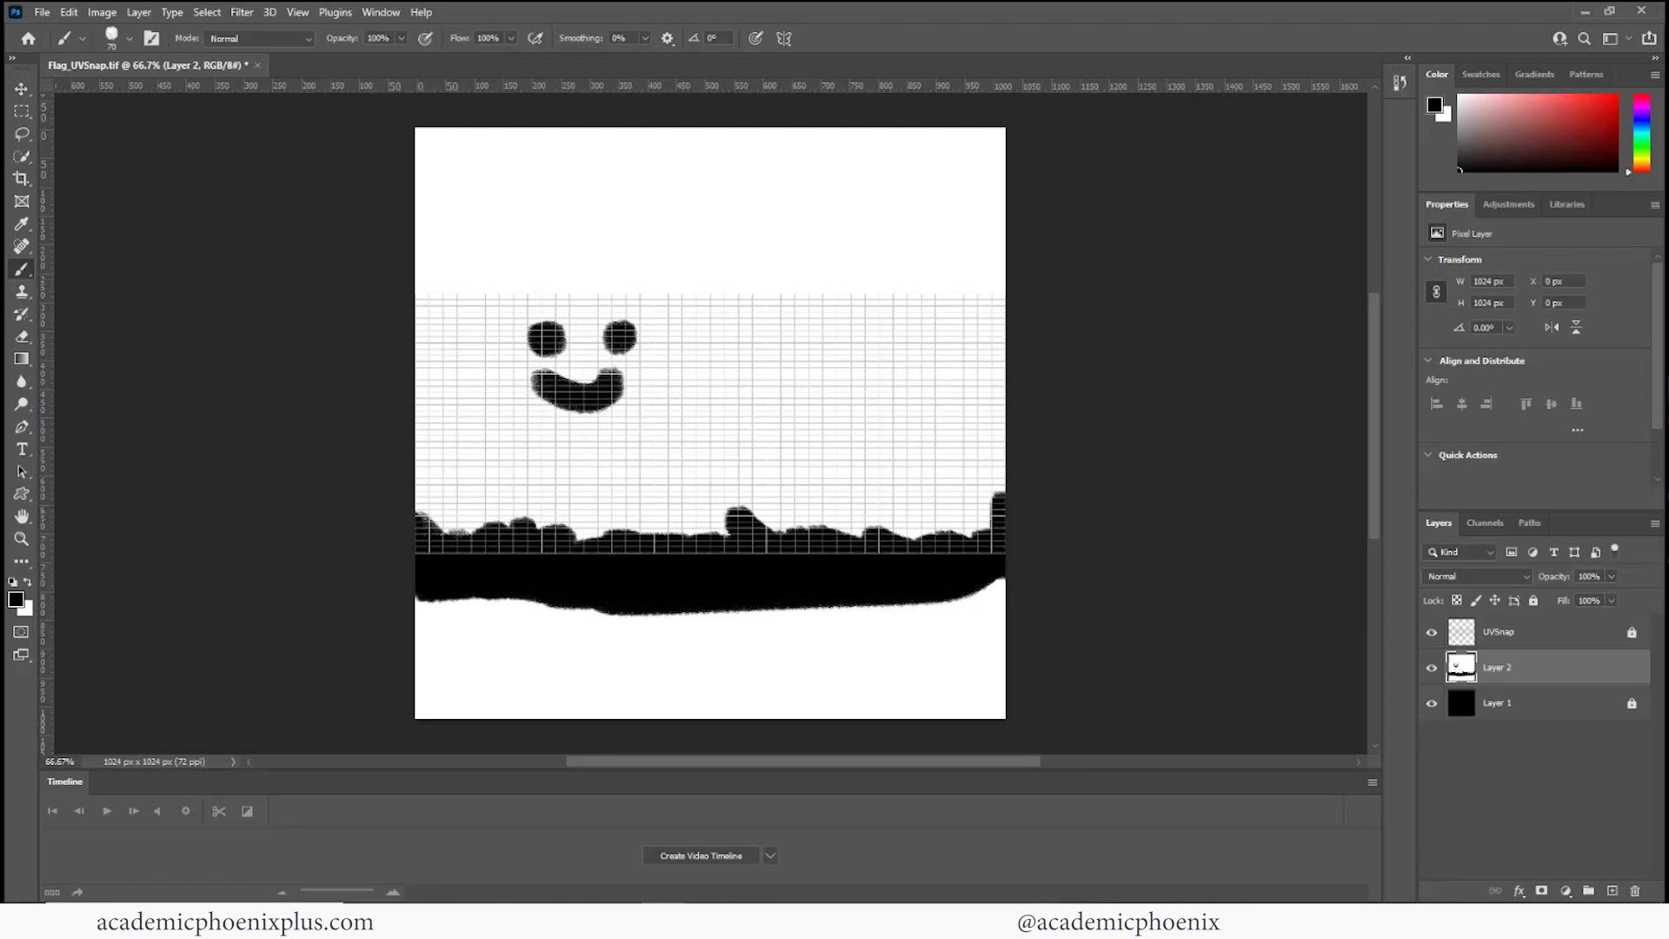
Hide the UVSnap layer and save the document as Flag_Alpha in Photoshop PSD format with Maximize Compatibility
{"action": "left_click", "coordinate": [1432, 632]}
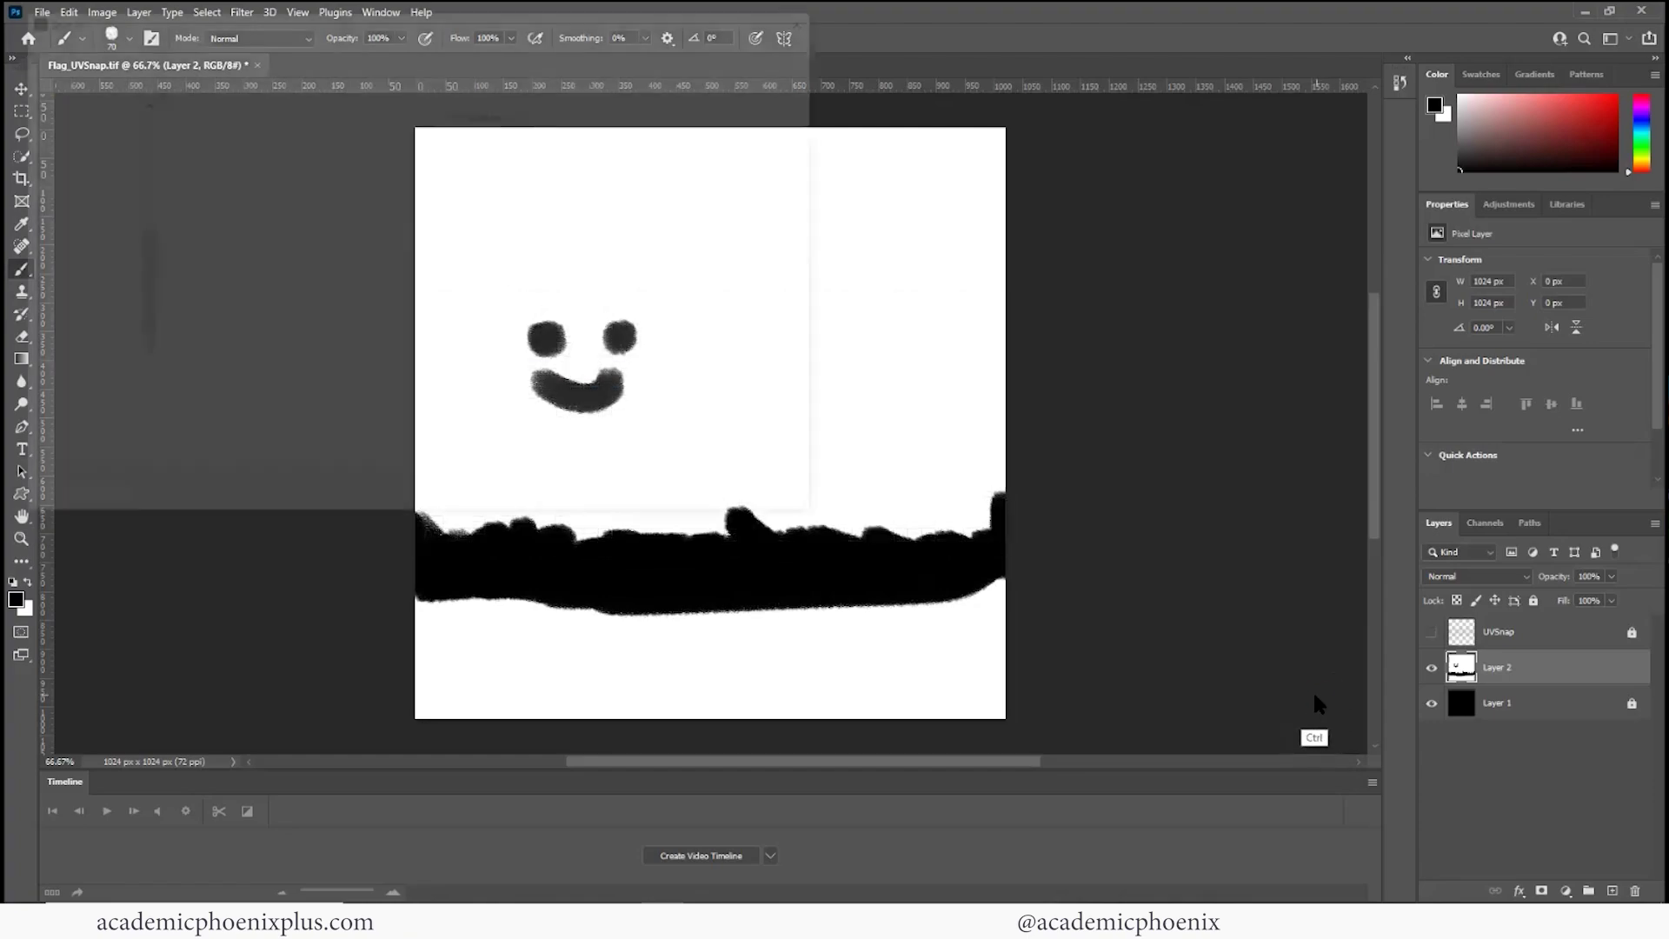
{"action": "key", "text": "ctrl+shift+s"}
{"action": "left_click", "coordinate": [201, 380]}
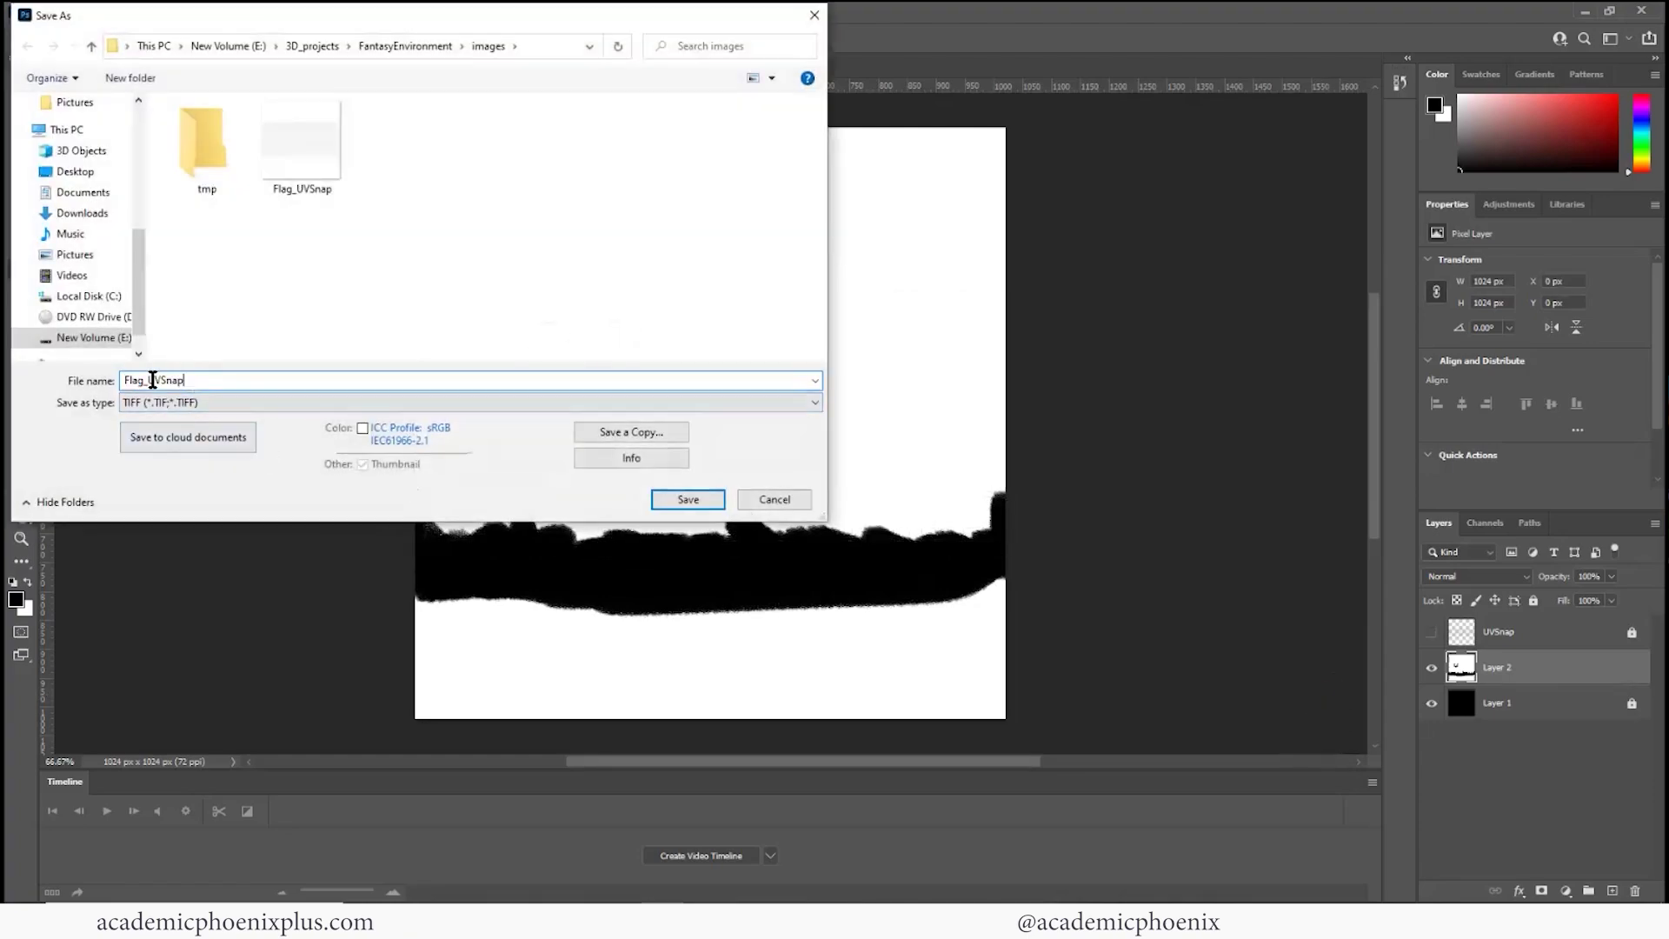
{"action": "left_click_drag", "start_coordinate": [150, 380], "coordinate": [222, 384]}
{"action": "type", "text": "Ak"}
{"action": "left_click", "coordinate": [222, 402]}
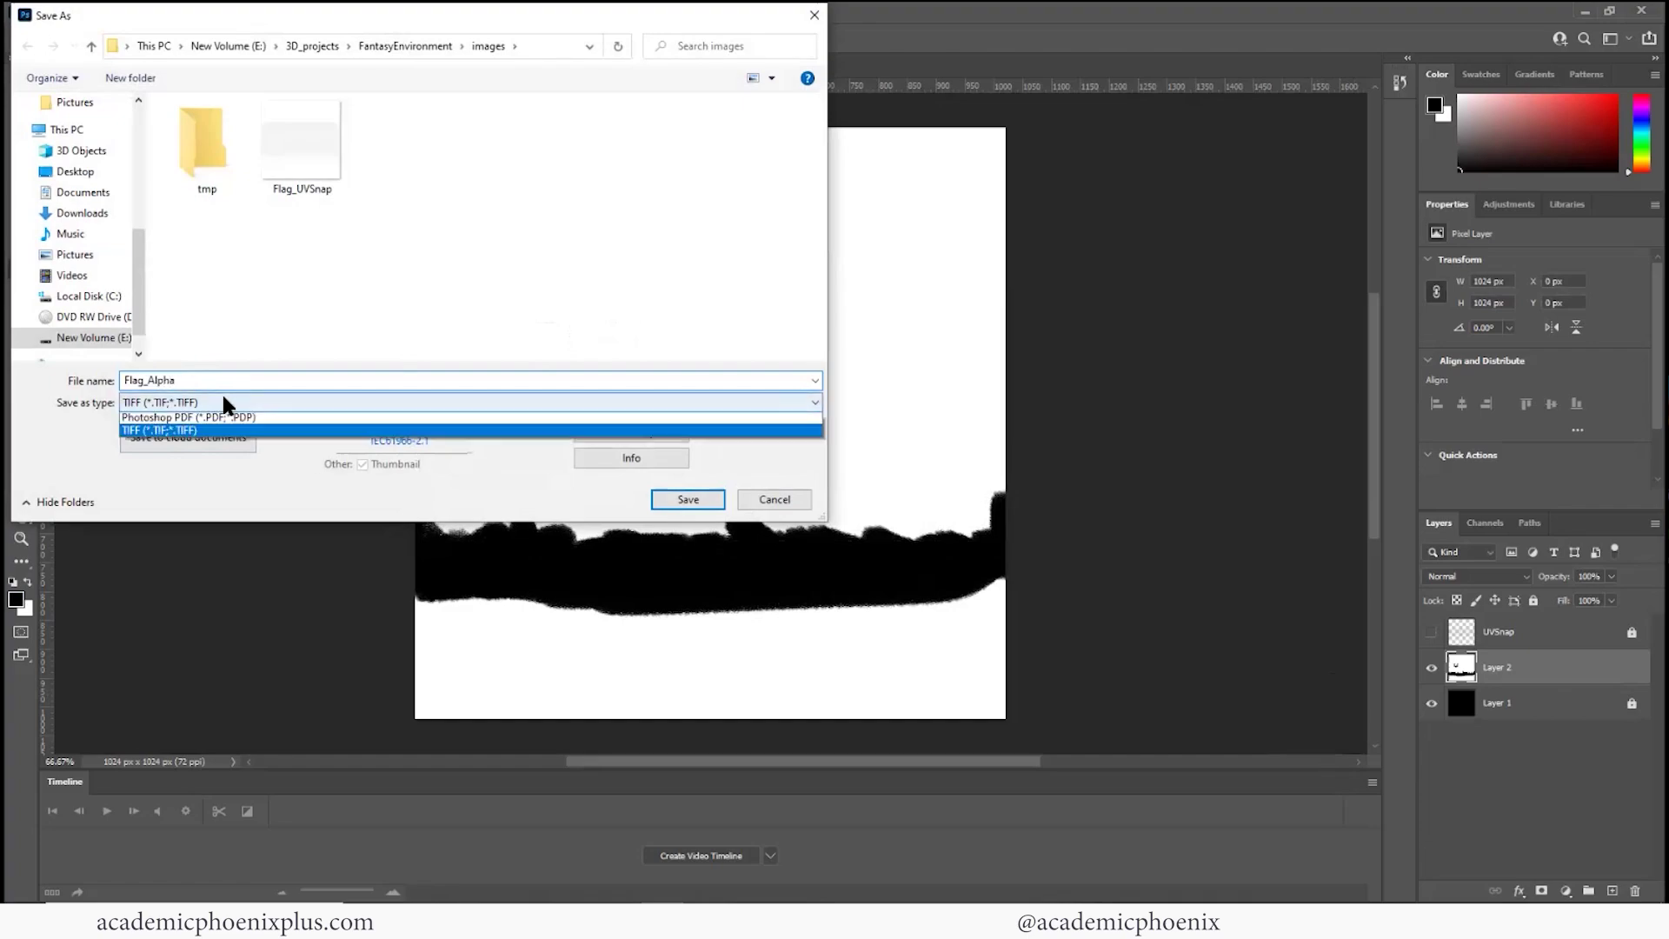
{"action": "left_click", "coordinate": [224, 419]}
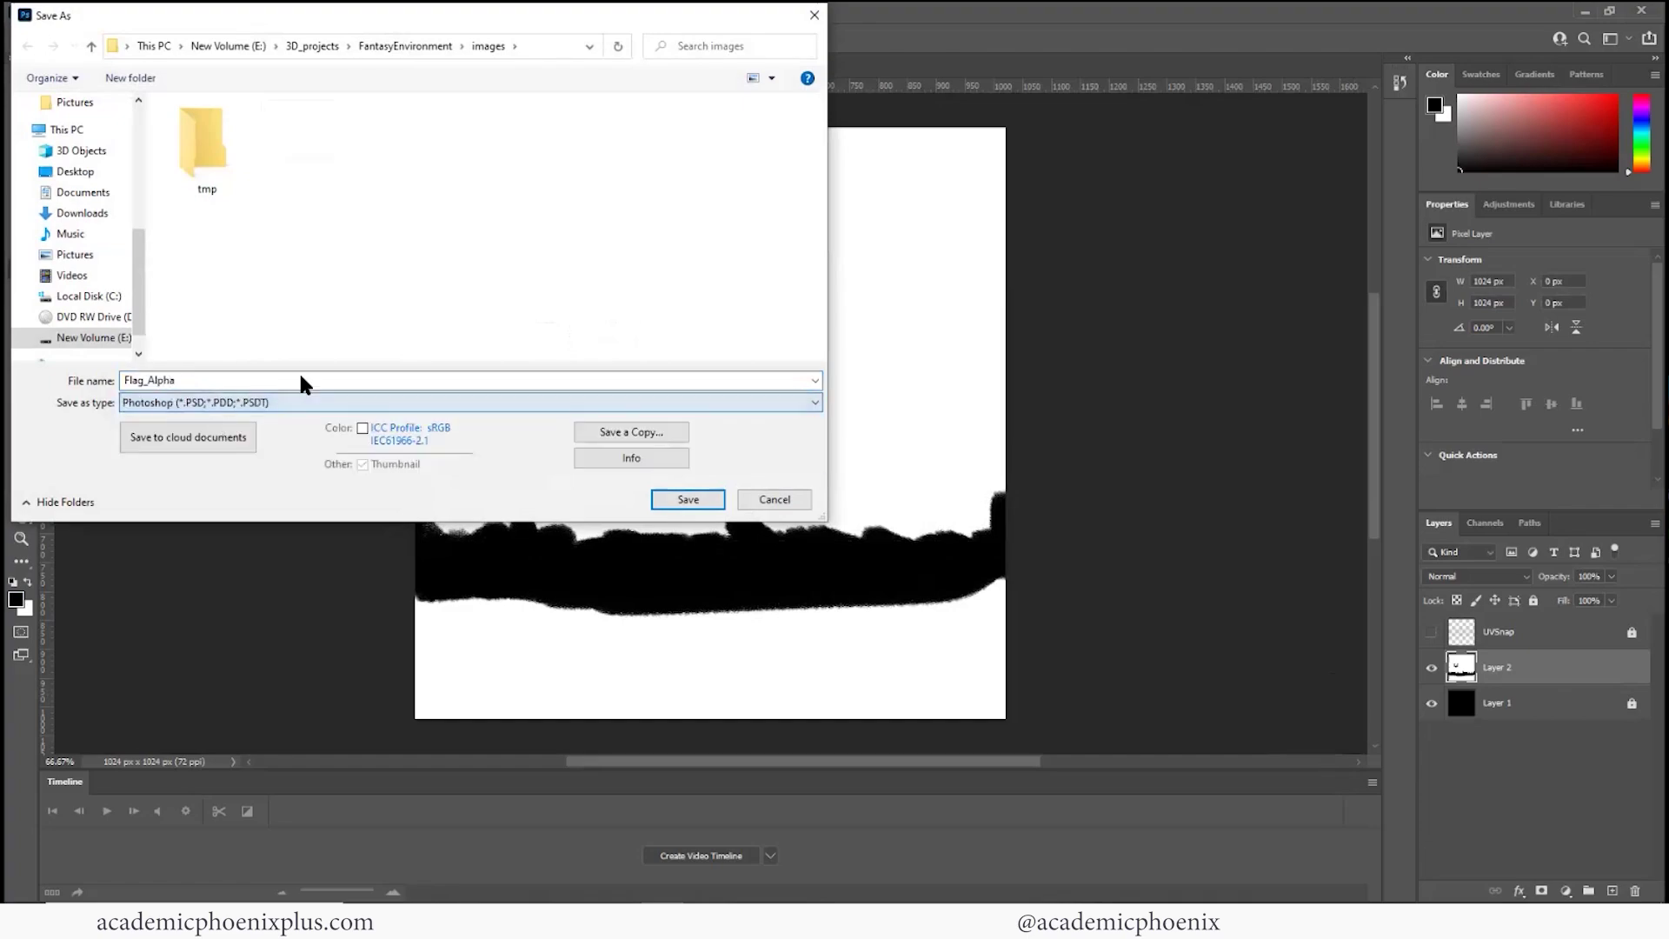
{"action": "left_click", "coordinate": [690, 496]}
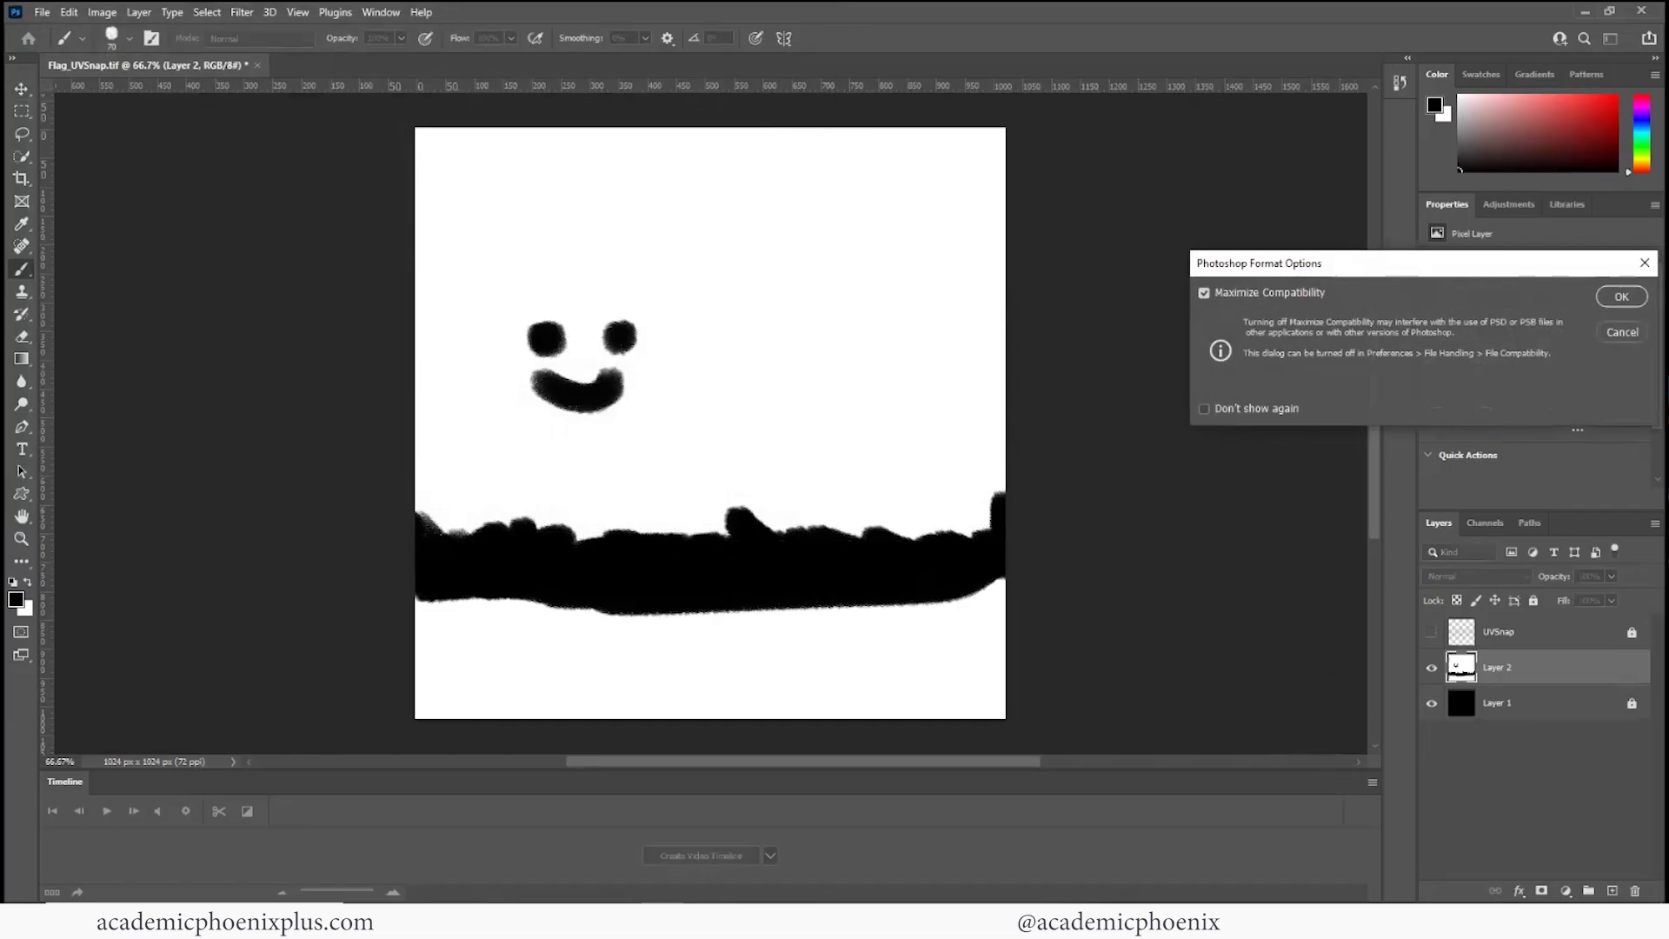
{"action": "key", "text": "Return"}
Switch to Maya and open the texture node choices for the Geometry Opacity of tree_shader
{"action": "key", "text": "alt+Tab"}
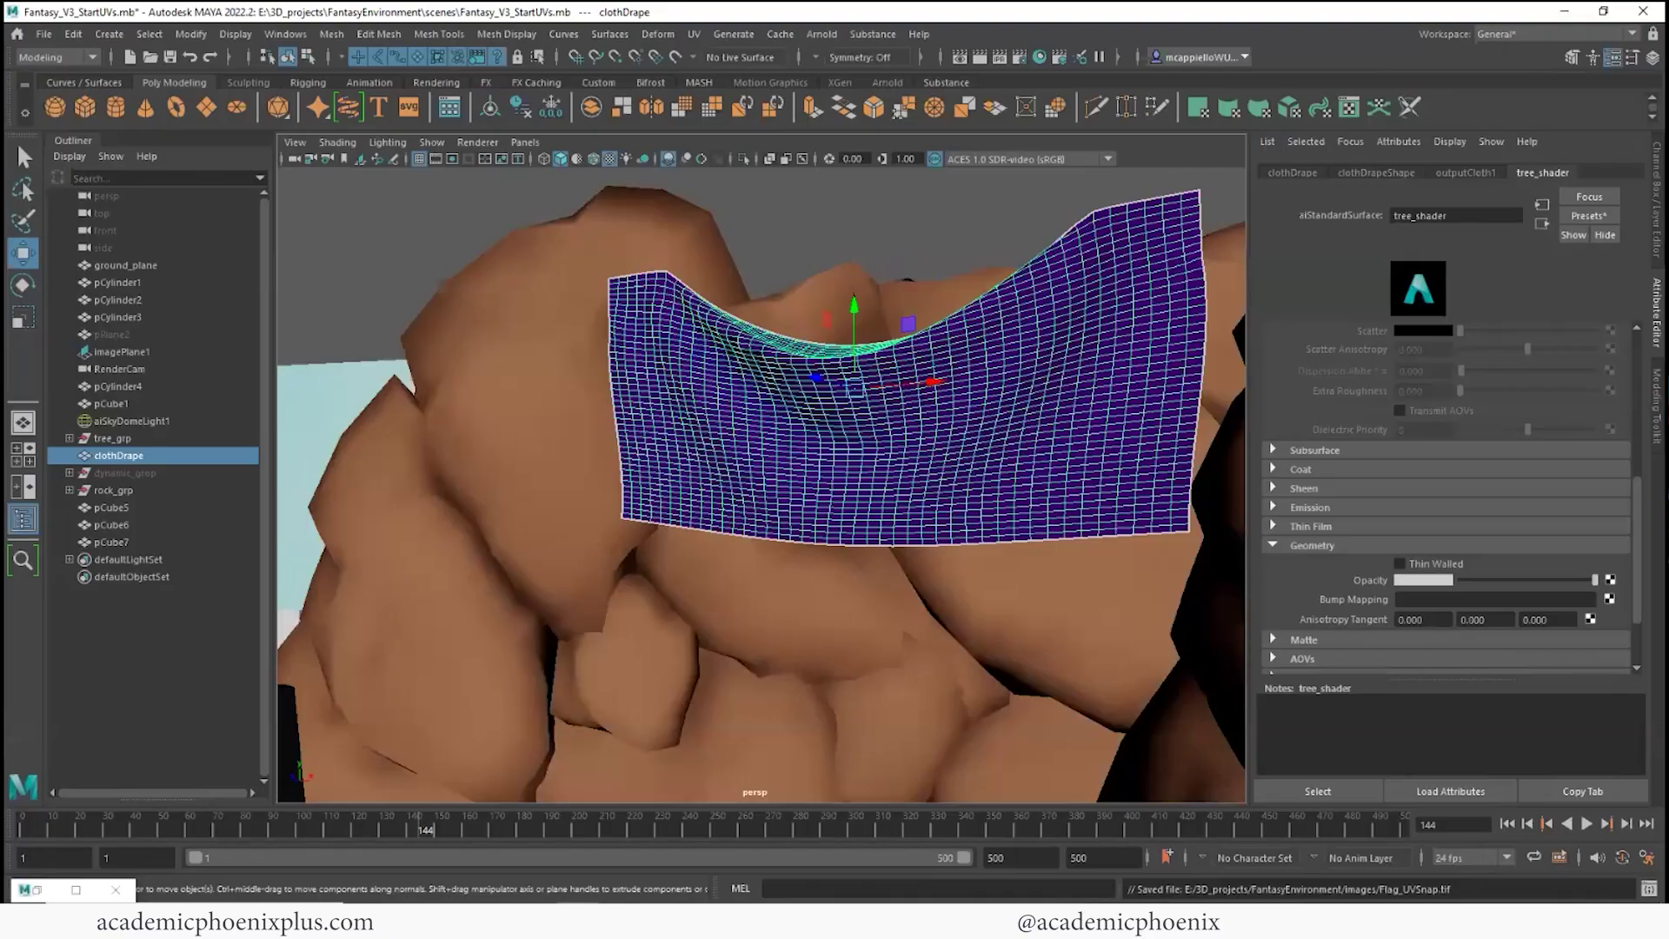
{"action": "left_click", "coordinate": [1610, 580]}
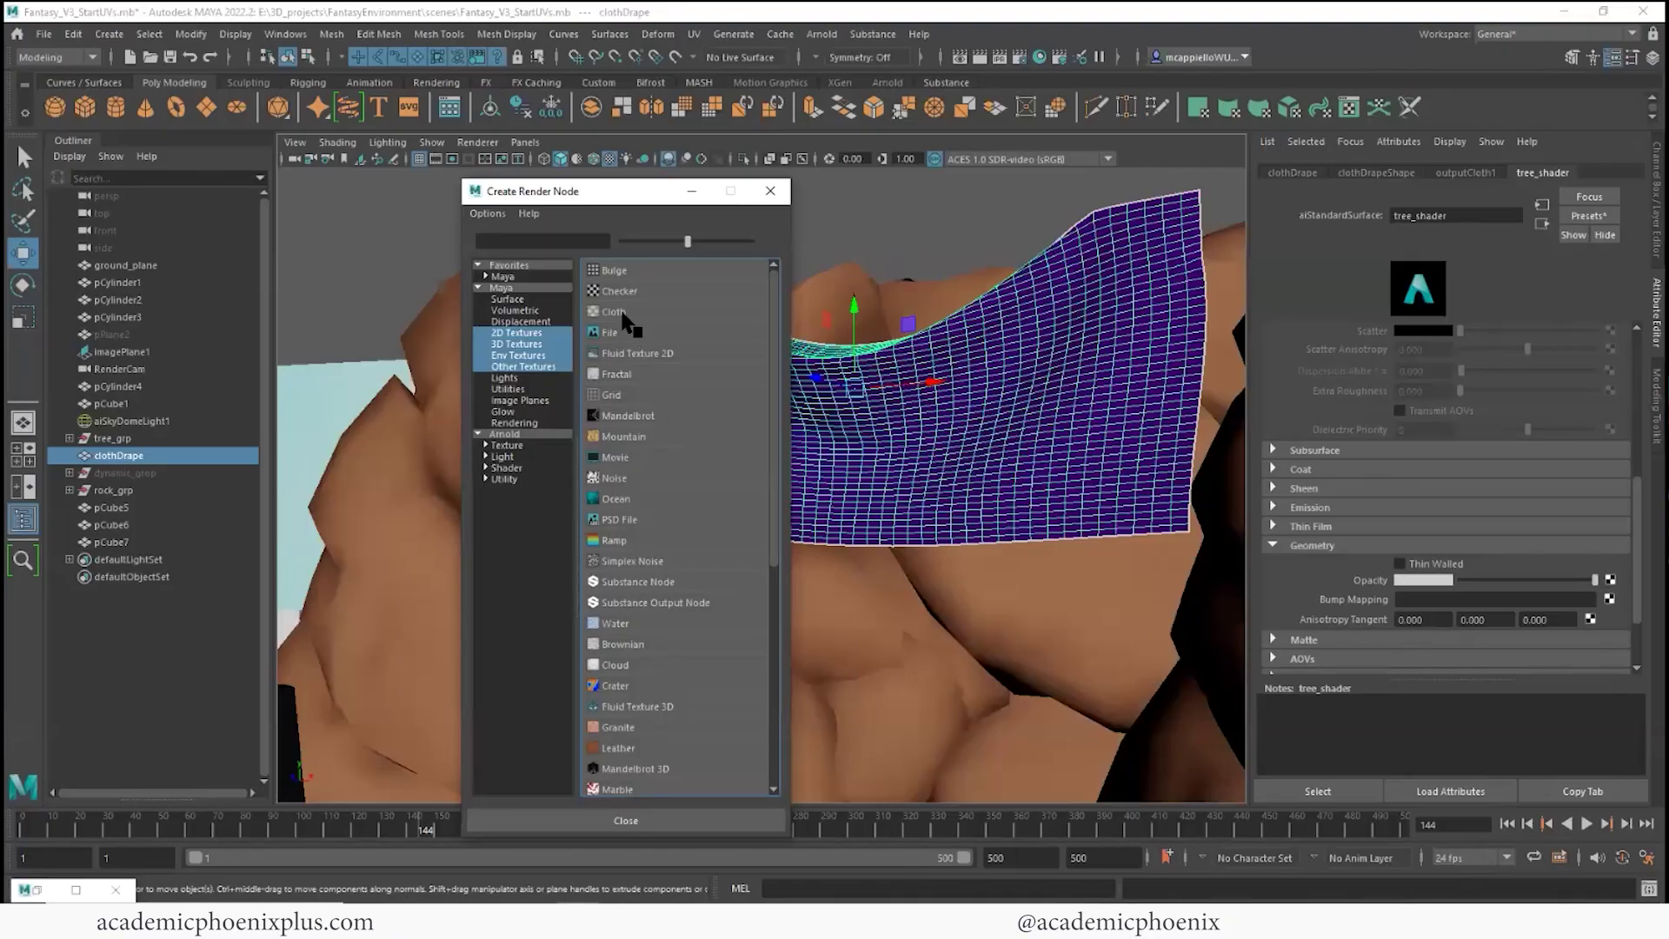
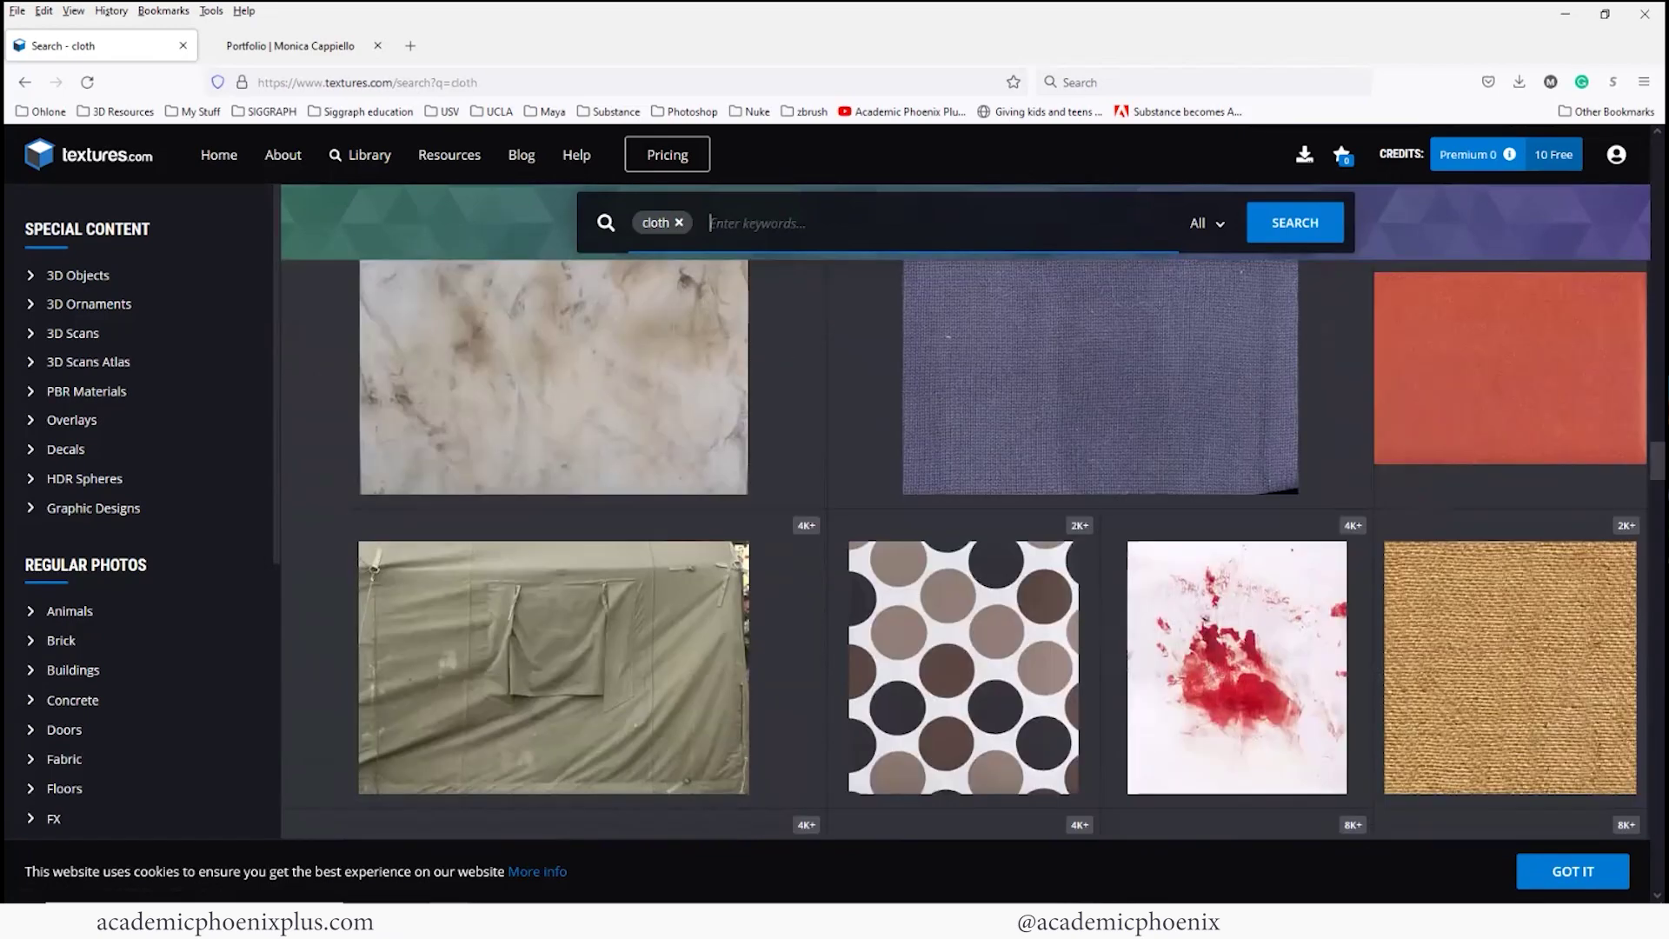
Find the torn-edge FabricPlain0041 texture in the textures.com cloth results and download its M size, 1600x802
{"action": "scroll", "coordinate": [965, 548], "scroll_direction": "down", "scroll_amount": 5}
{"action": "scroll", "coordinate": [965, 548], "scroll_direction": "down", "scroll_amount": 4}
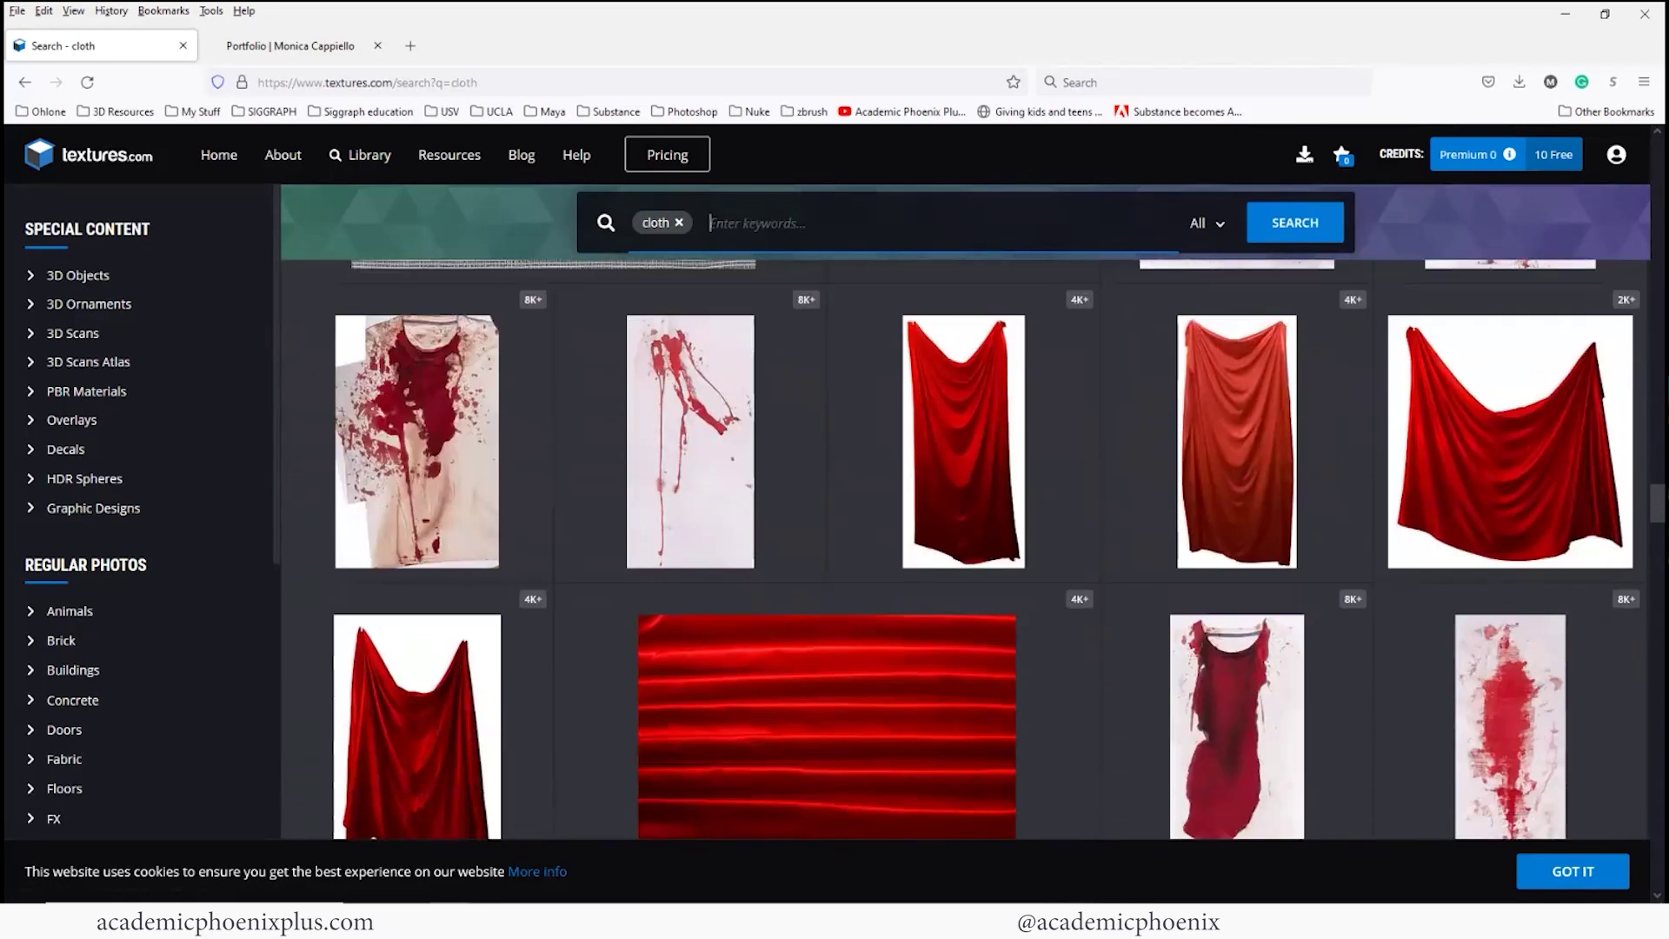
{"action": "scroll", "coordinate": [966, 547], "scroll_direction": "down", "scroll_amount": 5}
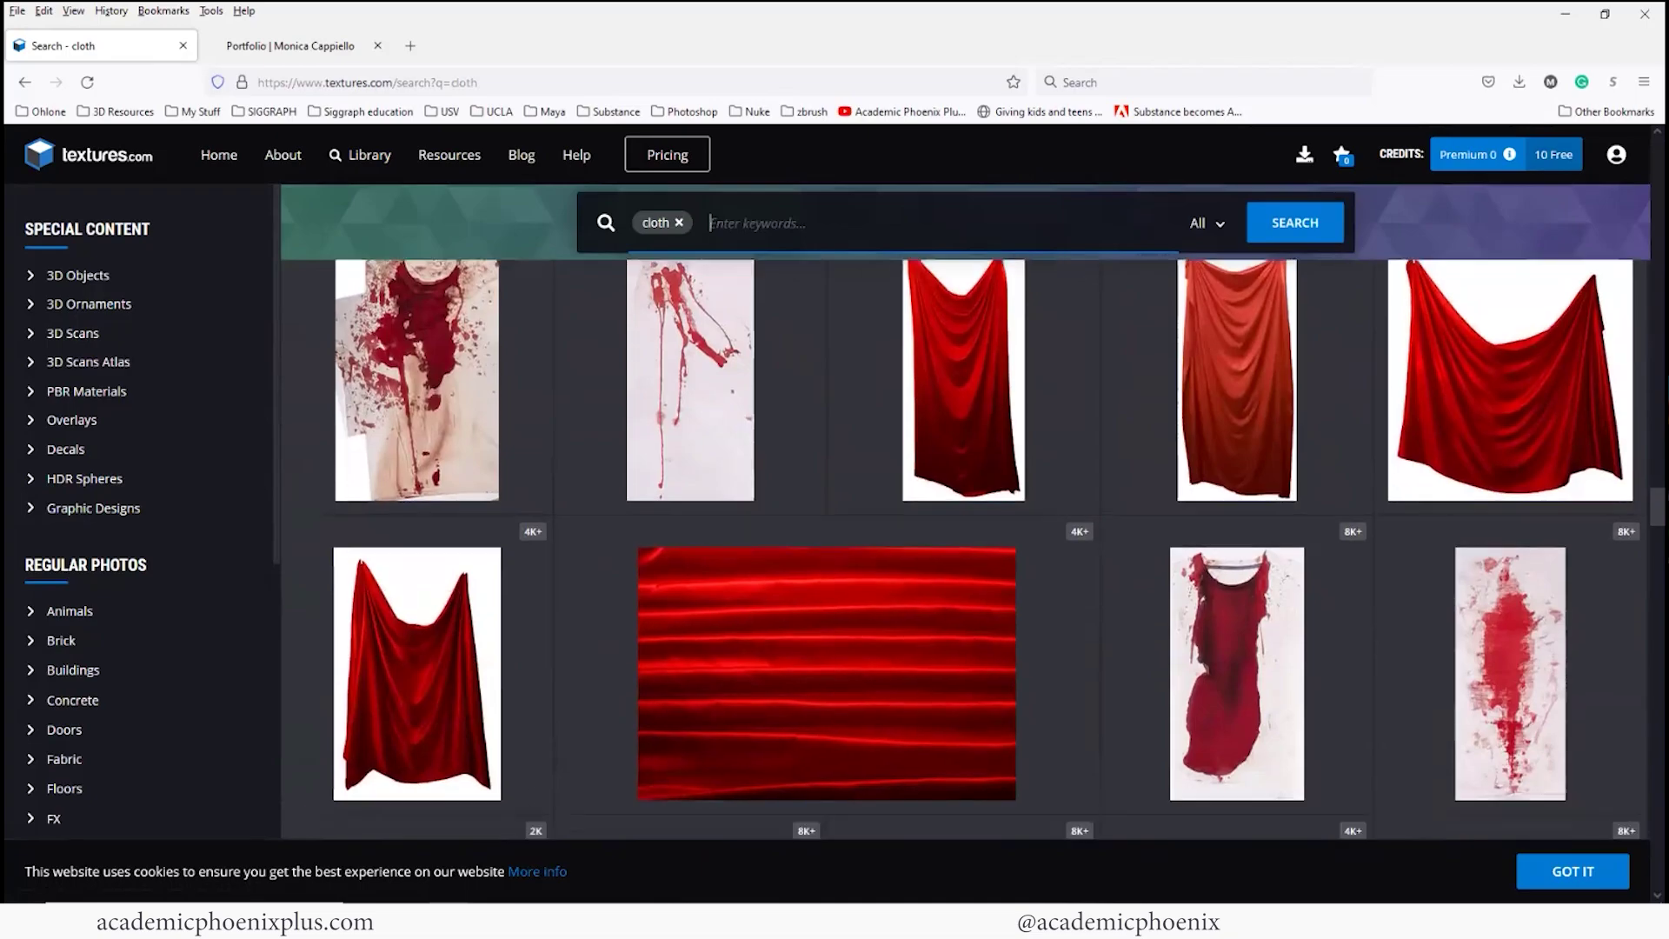
{"action": "scroll", "coordinate": [965, 547], "scroll_direction": "down", "scroll_amount": 10}
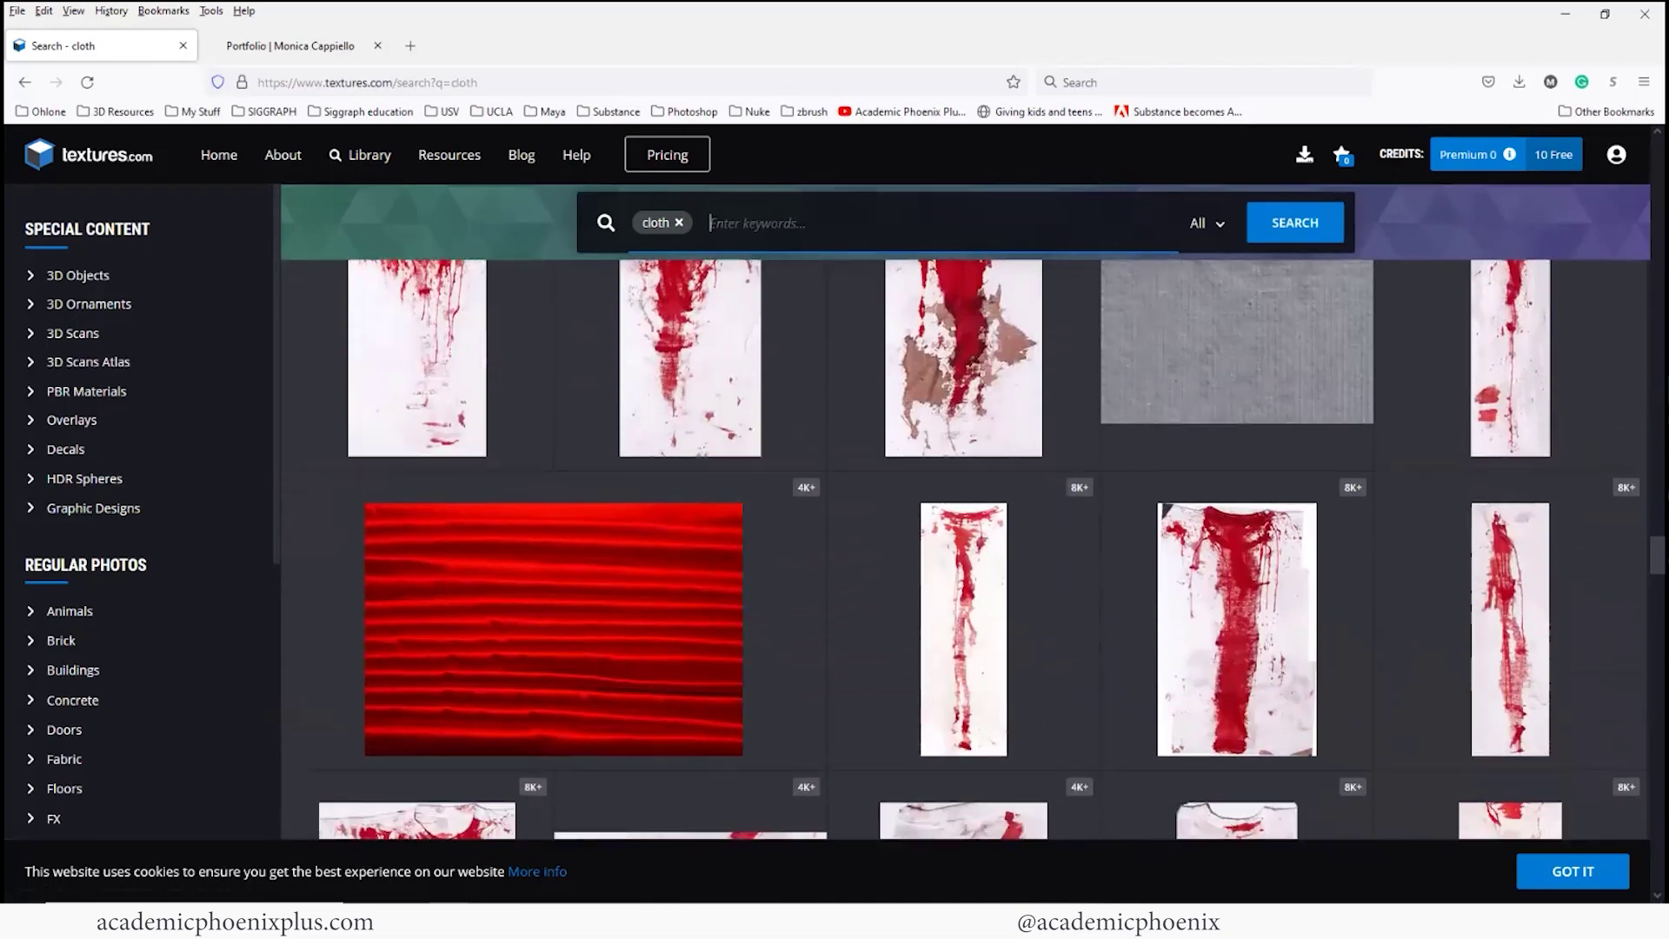
{"action": "scroll", "coordinate": [487, 558], "scroll_direction": "down", "scroll_amount": 10}
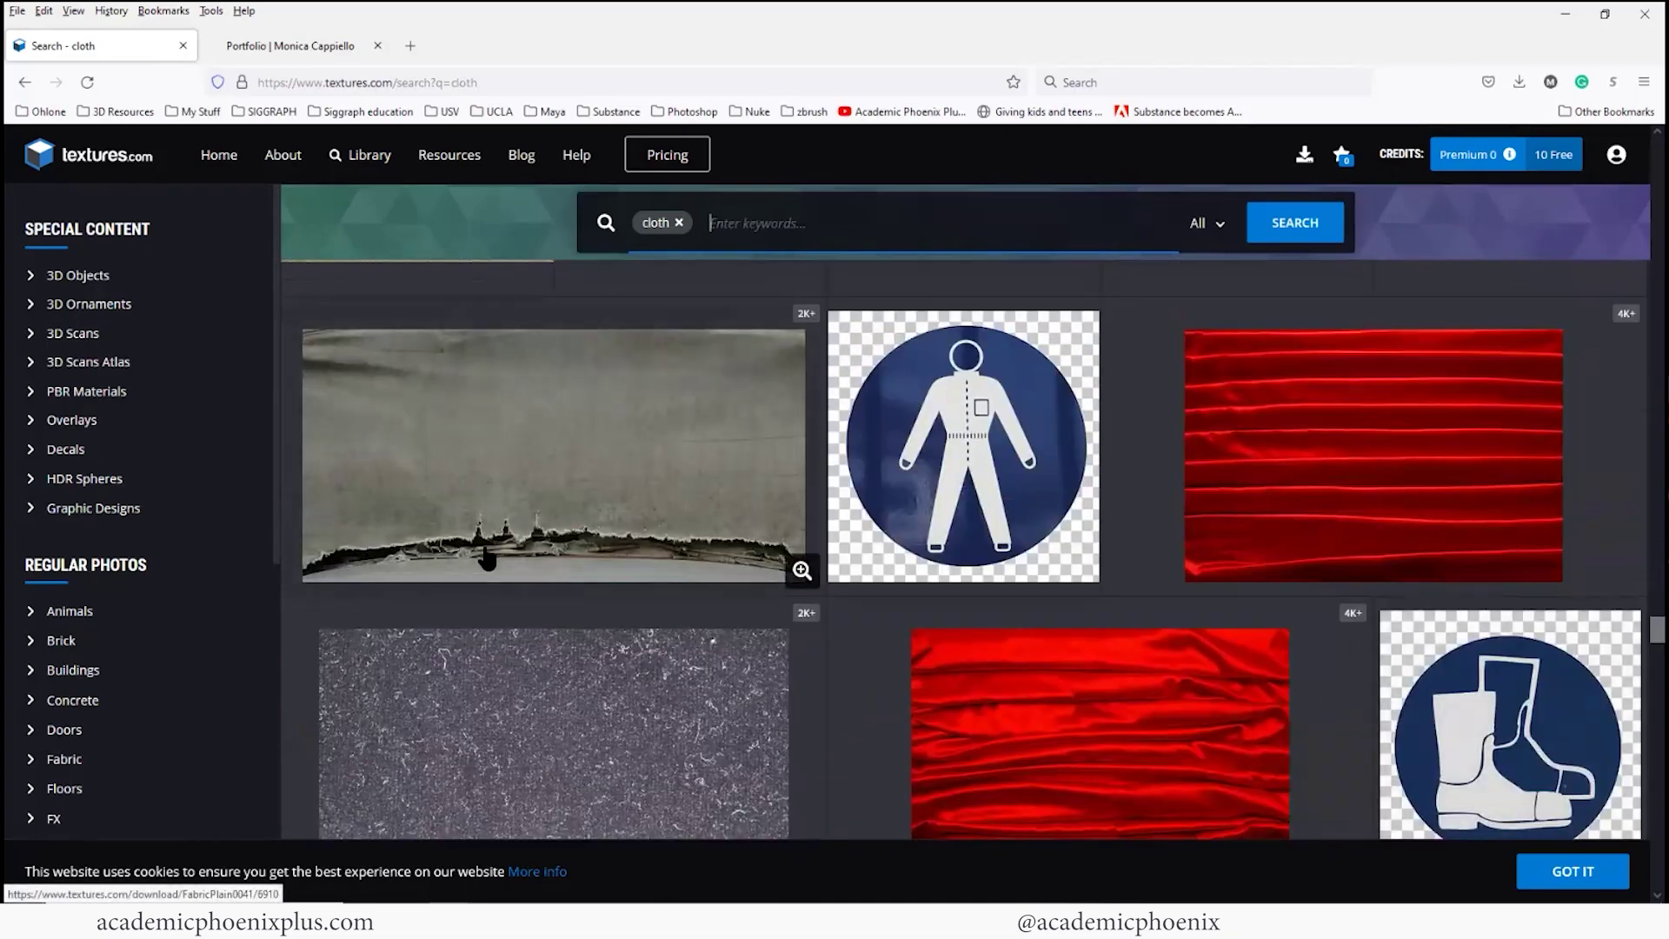
{"action": "left_click", "coordinate": [650, 513]}
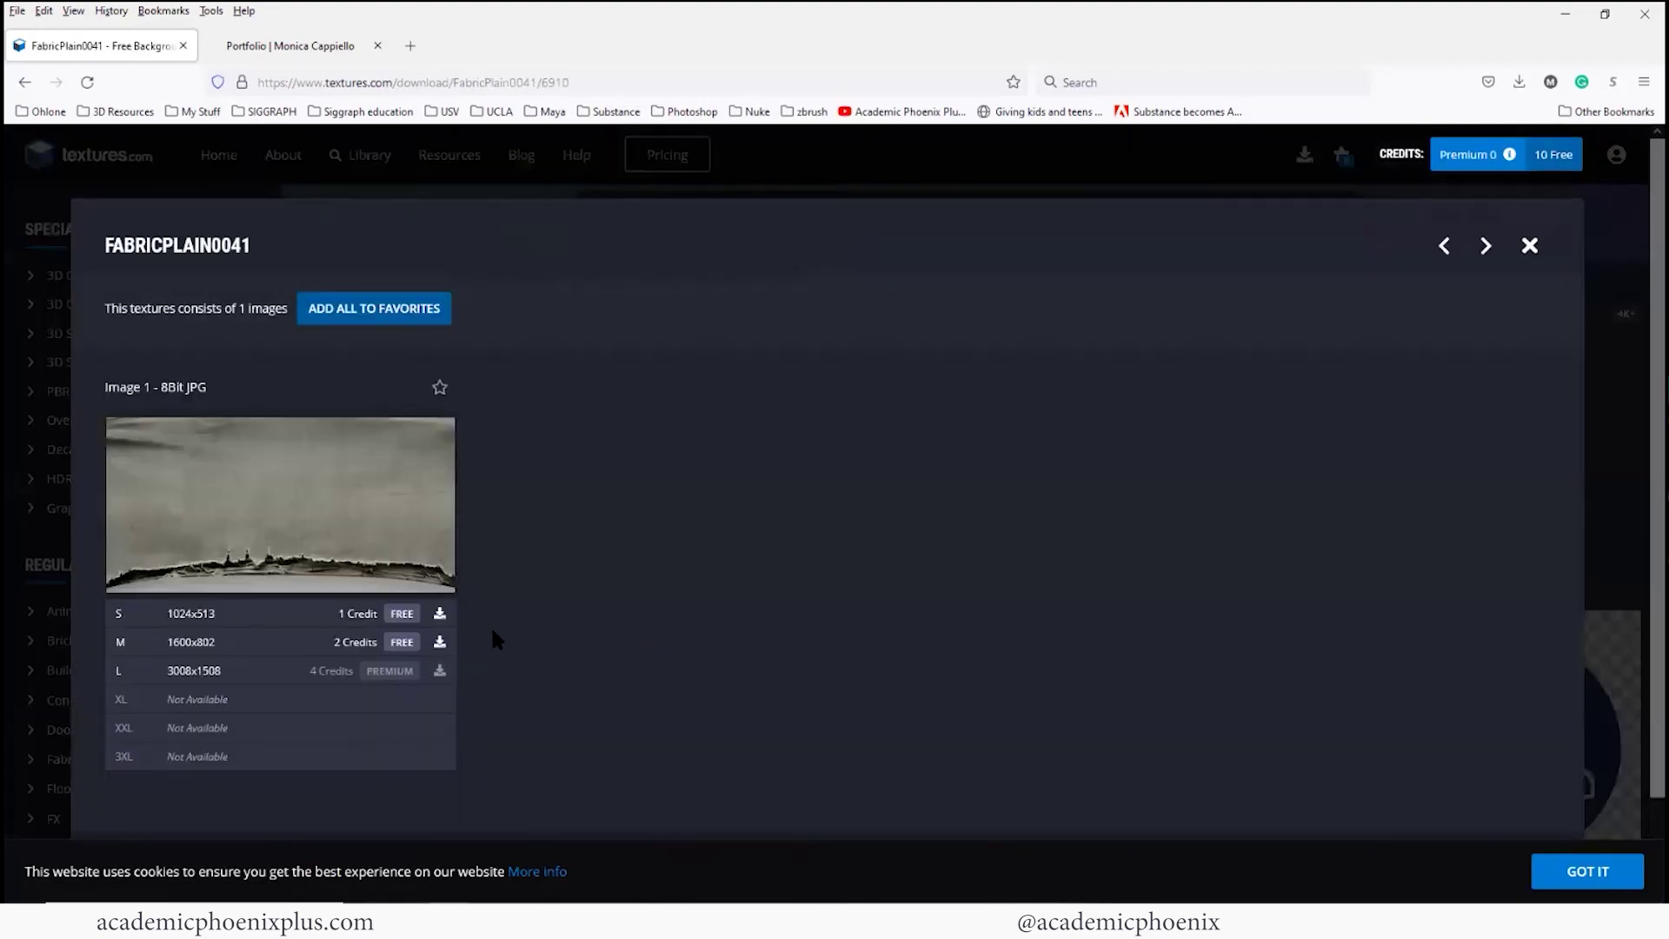
{"action": "left_click", "coordinate": [439, 645]}
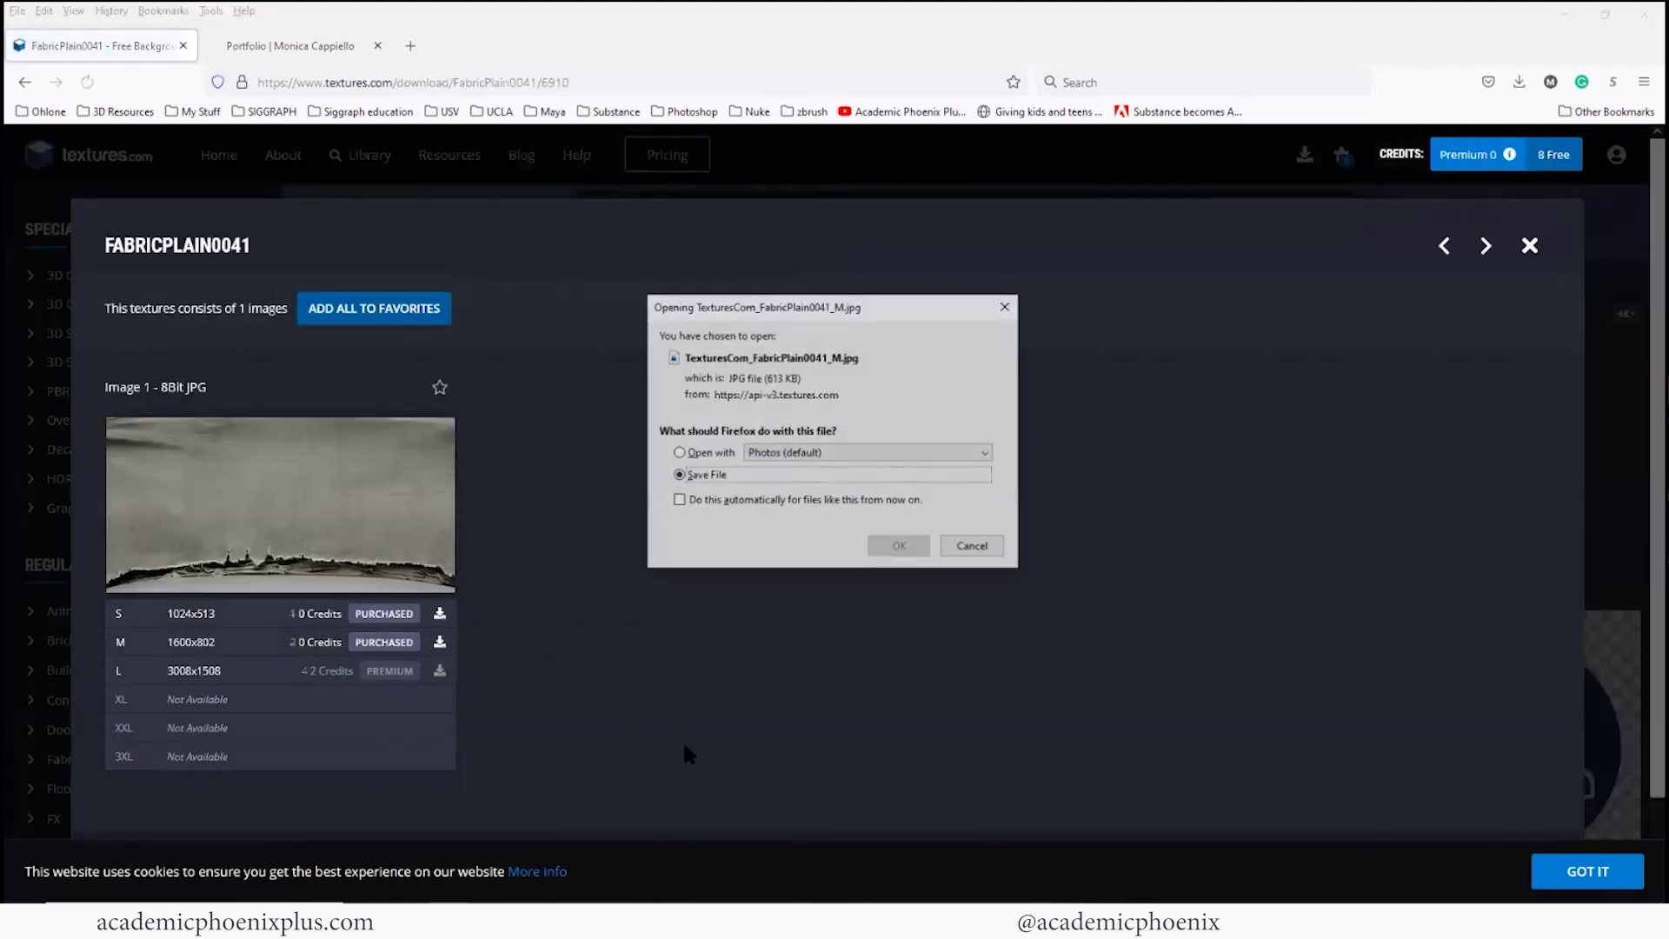
{"action": "left_click", "coordinate": [929, 548]}
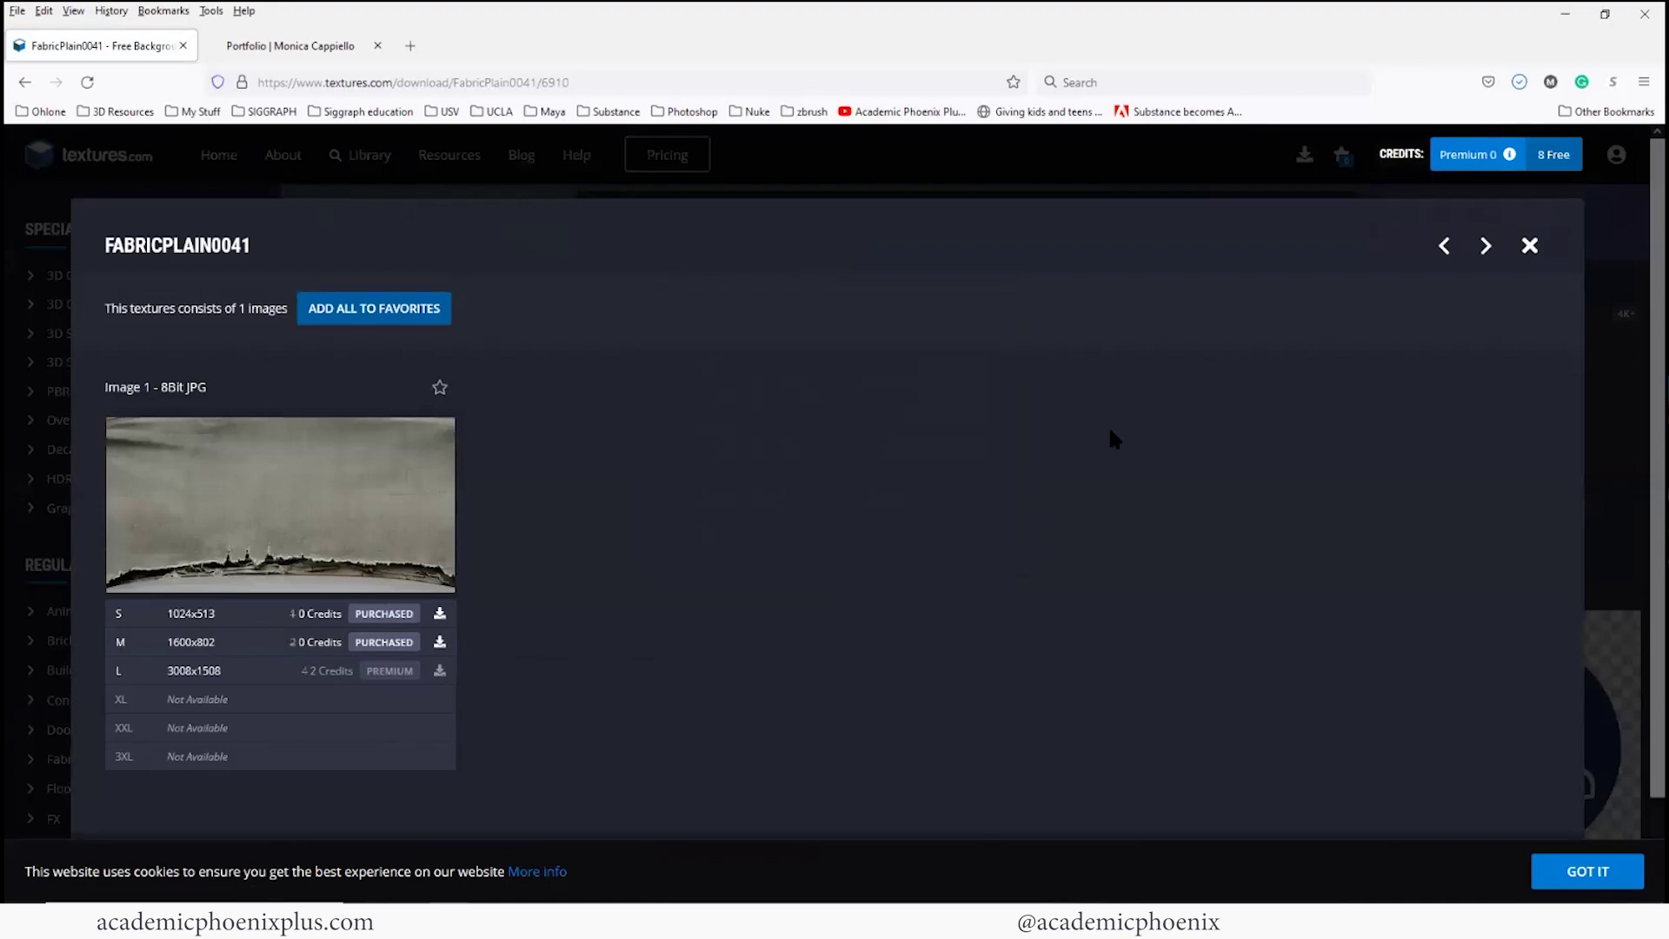
Open the downloaded TexturesCom_FabricPlain0041_M.jpg in Photoshop as its own document and convert its Background to a regular layer
{"action": "left_click", "coordinate": [1519, 82]}
{"action": "left_click", "coordinate": [1508, 126]}
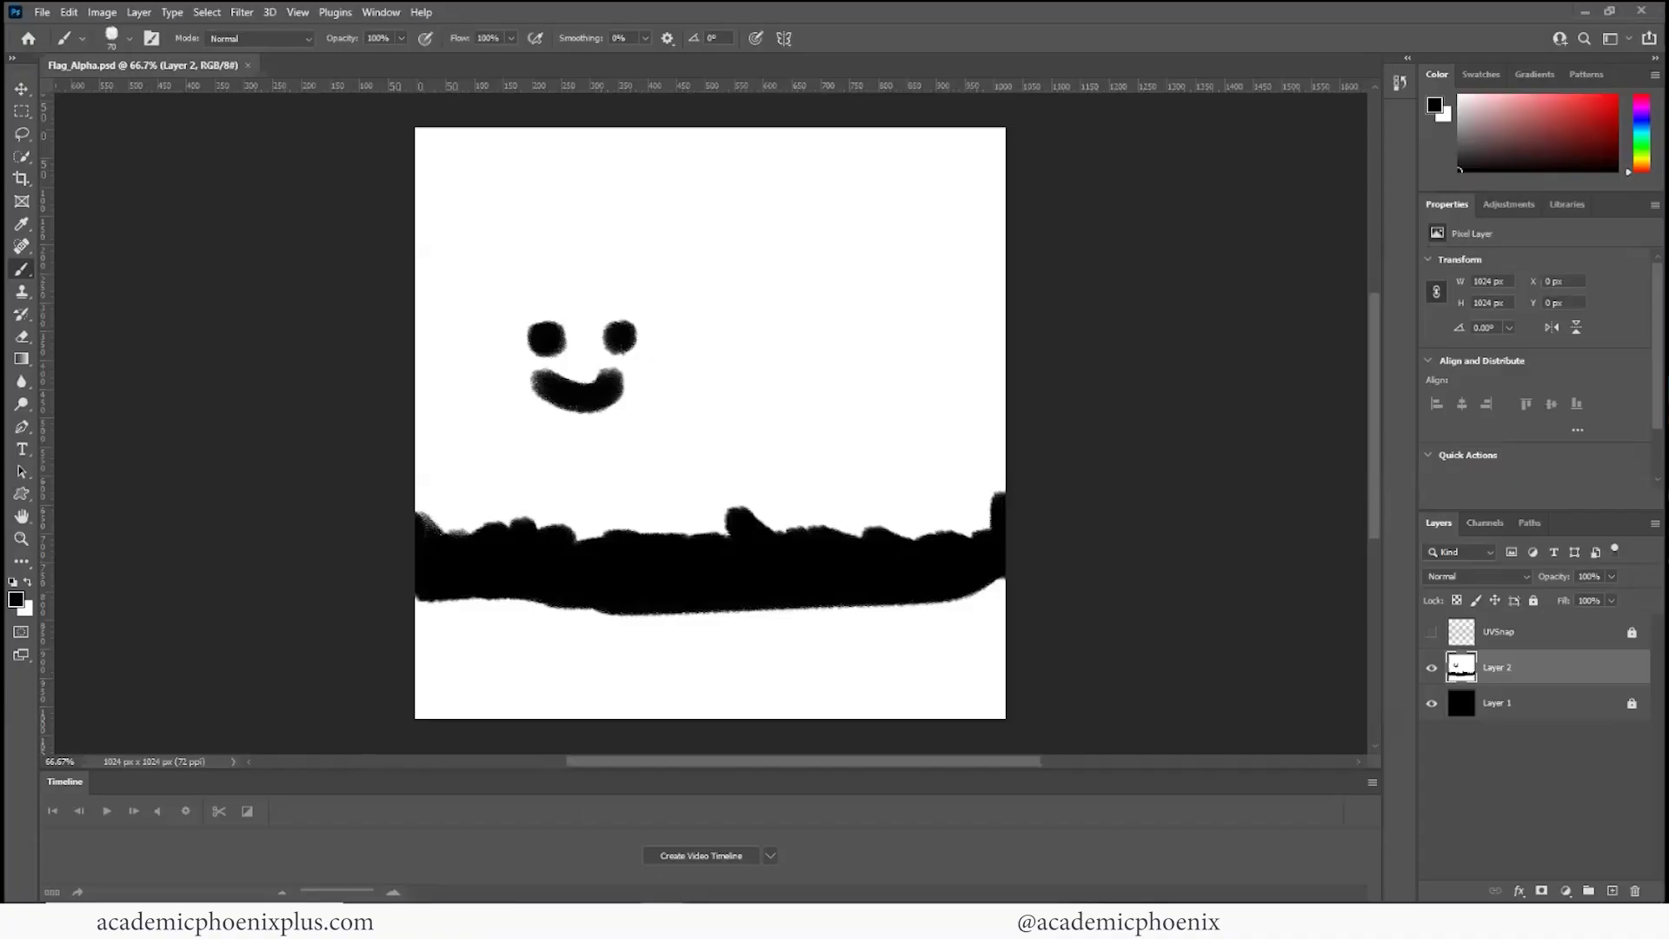
{"action": "left_click_drag", "start_coordinate": [366, 169], "coordinate": [428, 65]}
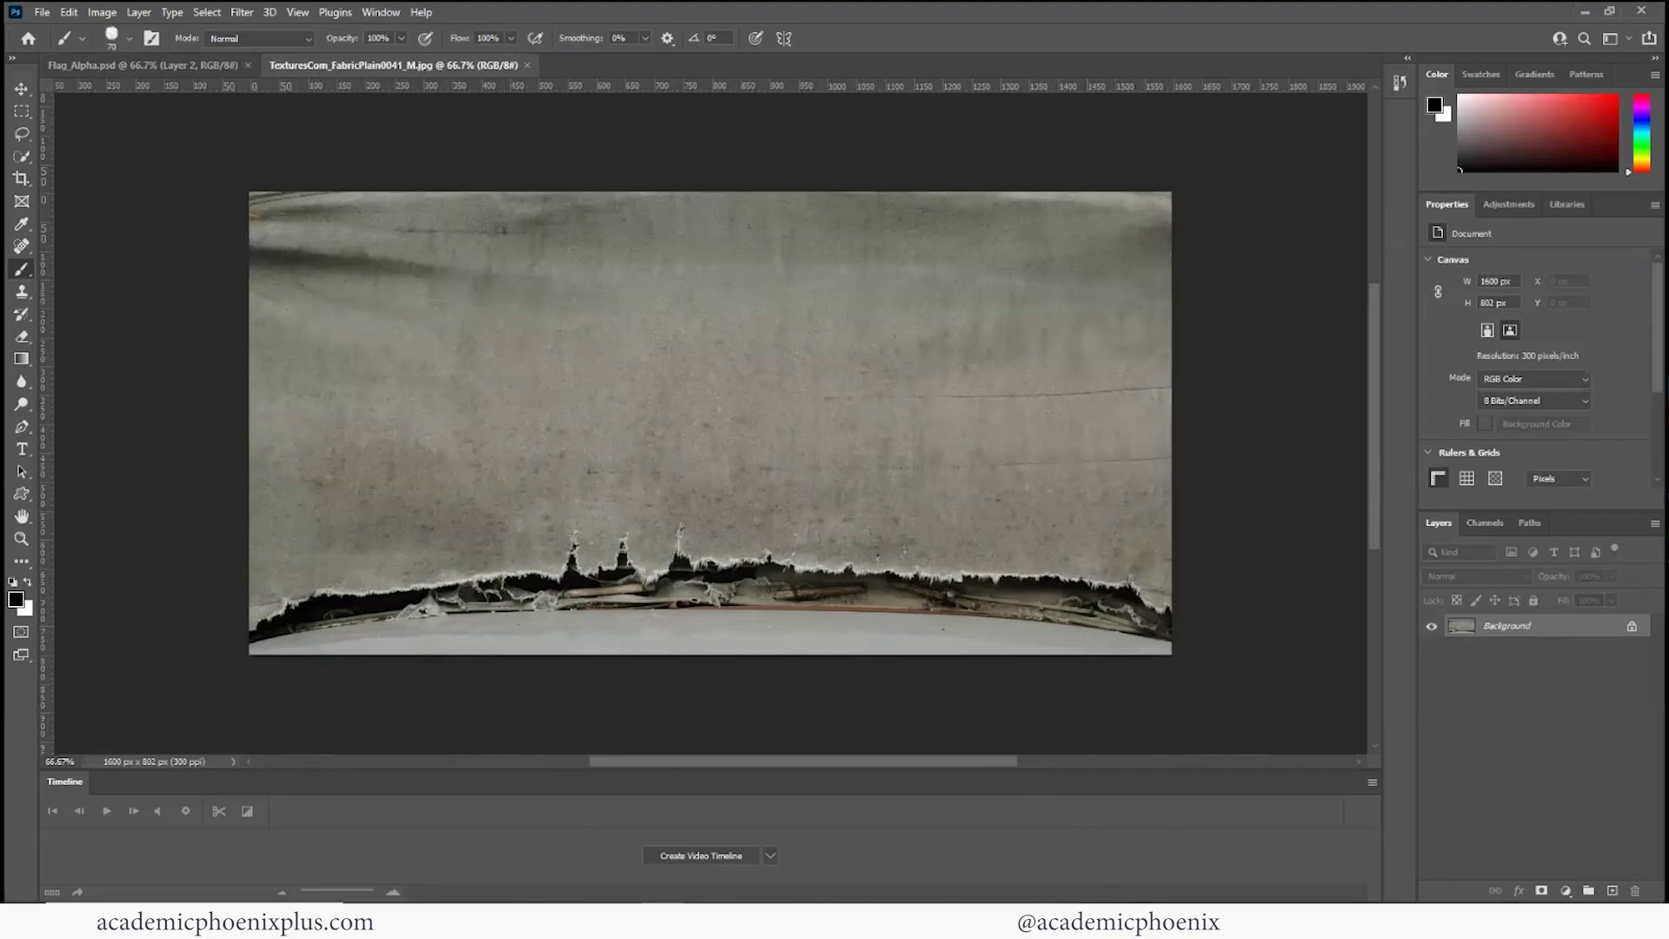
{"action": "double_click", "coordinate": [1507, 626]}
{"action": "key", "text": "Return"}
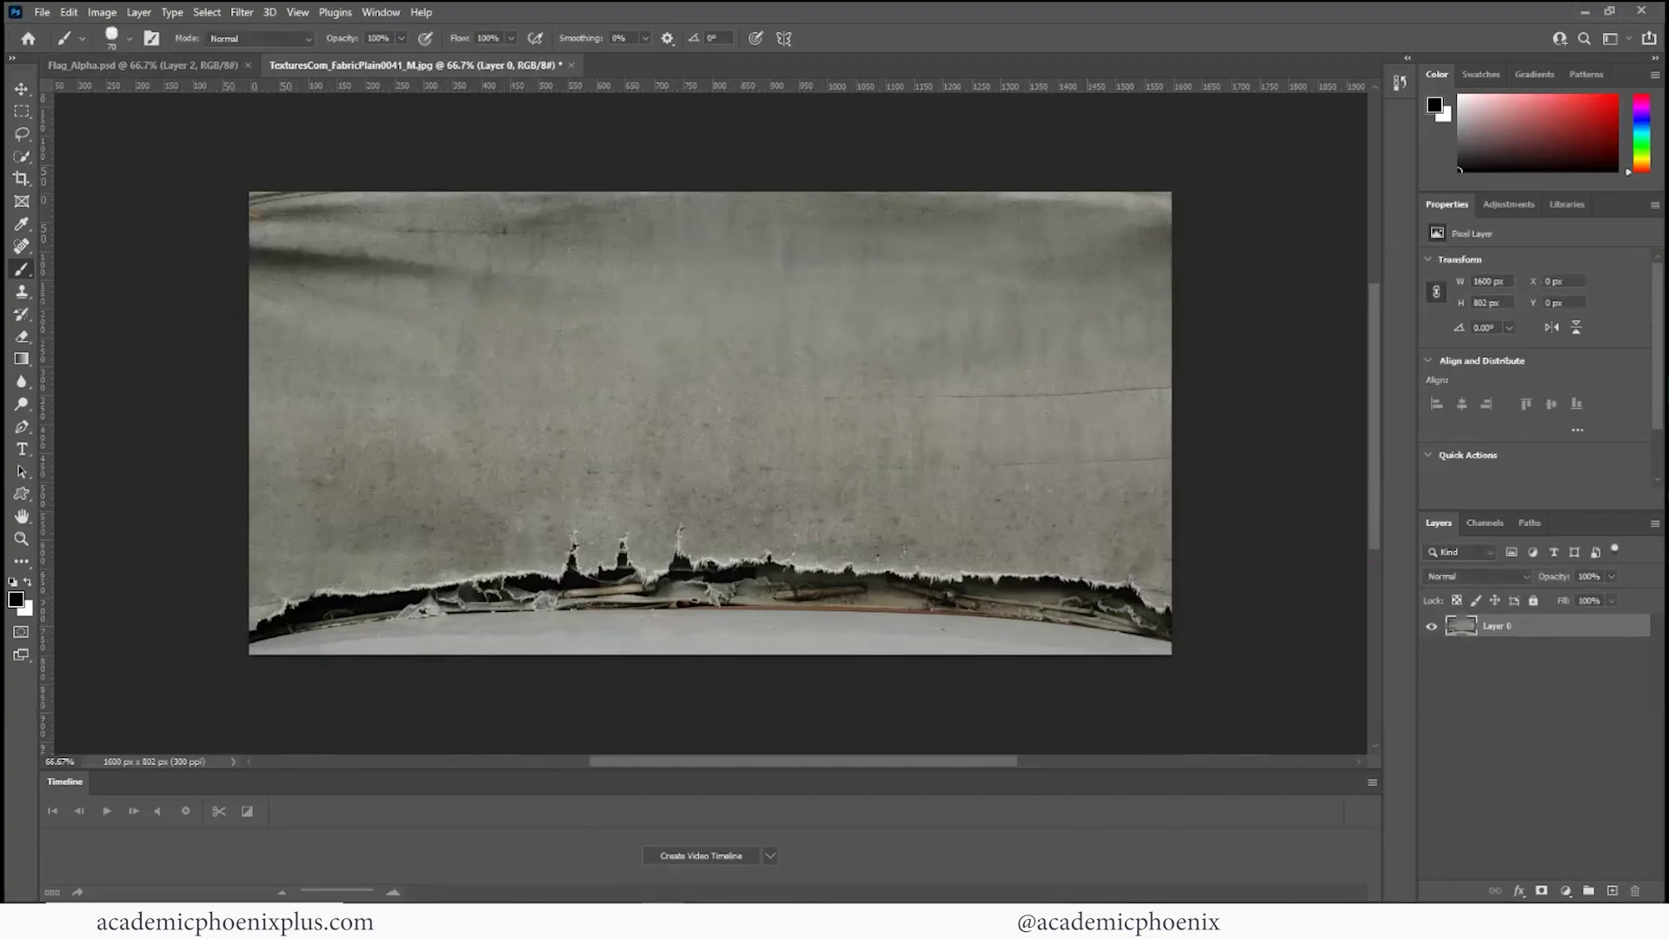
Paint black over the area beneath the torn fabric edge across the full width of the image
{"action": "mouse_move", "coordinate": [995, 641]}
{"action": "left_mouse_down"}
{"action": "mouse_move", "coordinate": [989, 627]}
{"action": "mouse_move", "coordinate": [1026, 637]}
{"action": "mouse_move", "coordinate": [838, 604]}
{"action": "mouse_move", "coordinate": [611, 608]}
{"action": "mouse_move", "coordinate": [378, 646]}
{"action": "mouse_move", "coordinate": [913, 648]}
{"action": "mouse_move", "coordinate": [795, 615]}
{"action": "mouse_move", "coordinate": [921, 613]}
{"action": "left_mouse_up"}
{"action": "mouse_move", "coordinate": [783, 600]}
{"action": "left_mouse_down"}
{"action": "mouse_move", "coordinate": [765, 578]}
{"action": "mouse_move", "coordinate": [1015, 663]}
{"action": "mouse_move", "coordinate": [1073, 620]}
{"action": "mouse_move", "coordinate": [984, 608]}
{"action": "mouse_move", "coordinate": [1117, 624]}
{"action": "left_mouse_up"}
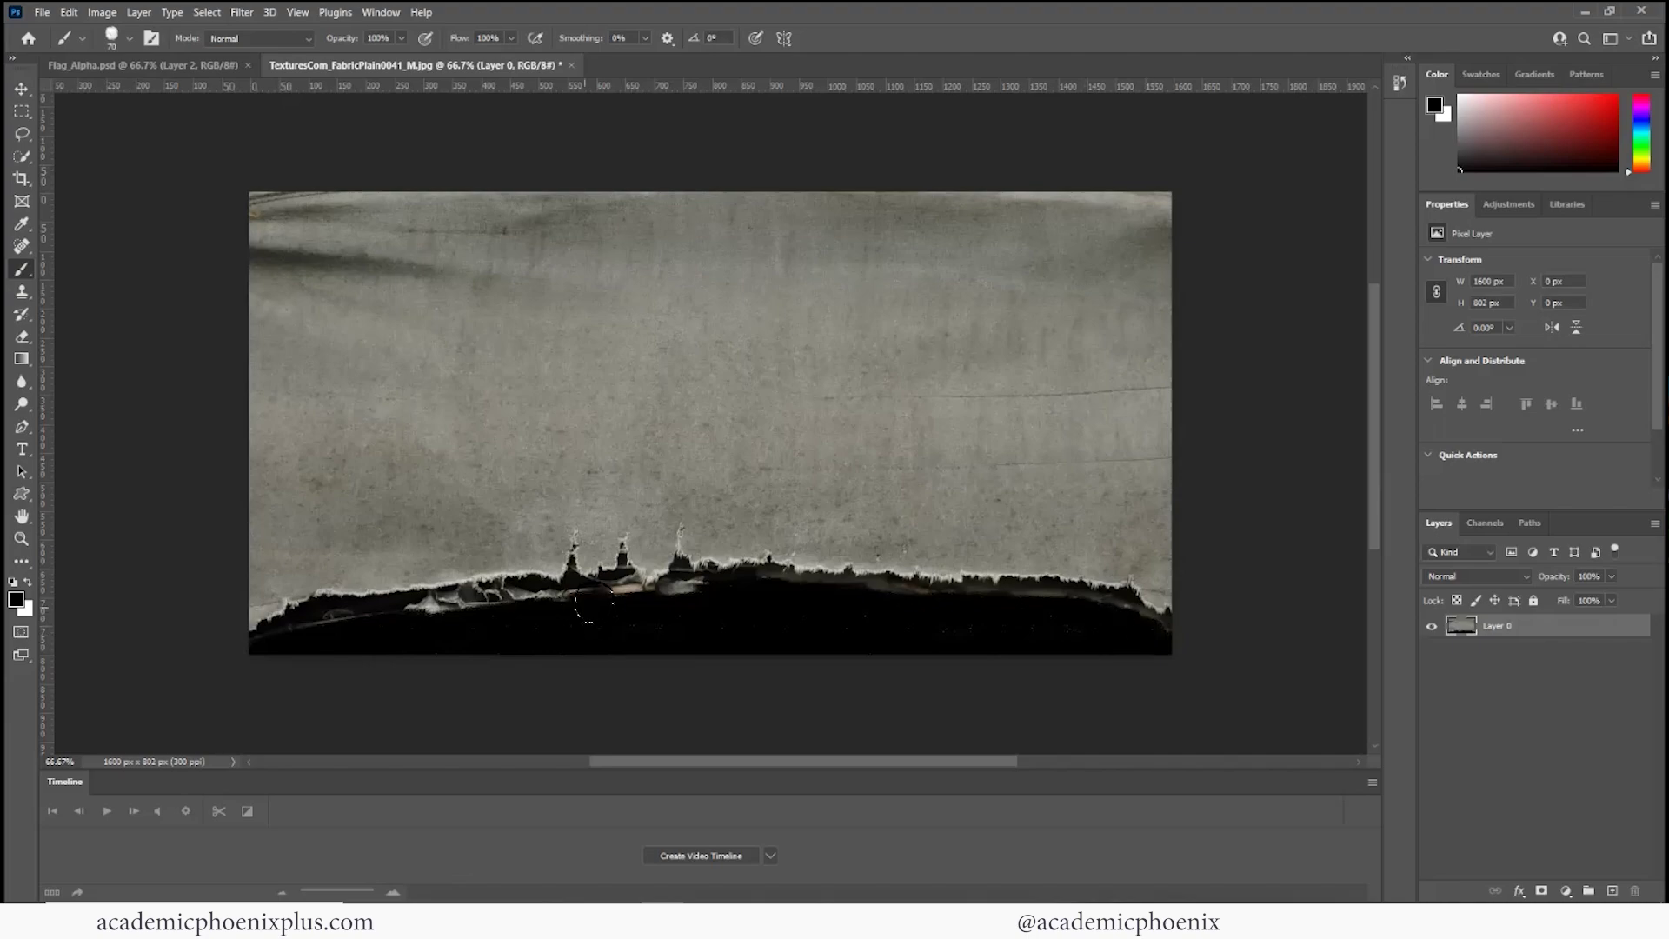
{"action": "left_click_drag", "start_coordinate": [589, 606], "coordinate": [253, 635]}
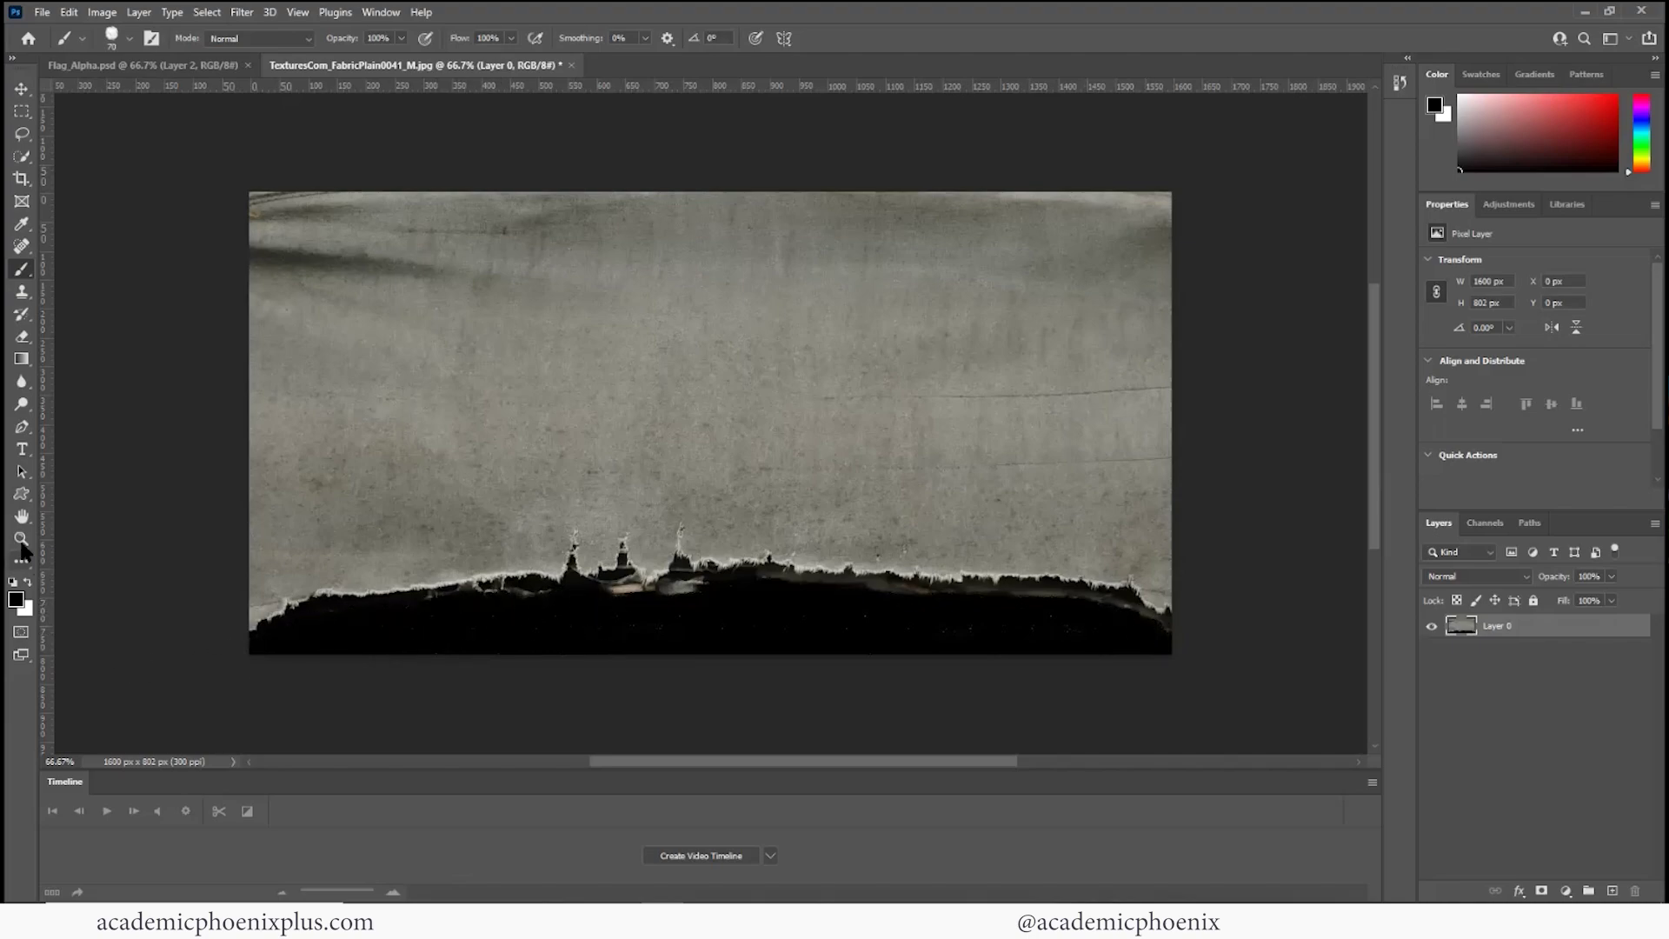
Choose the hard round brush and paint solid black over the leftover specks beneath the torn edge, undoing the last stroke
{"action": "key", "text": "ctrl+plus"}
{"action": "key", "text": "ctrl+plus"}
{"action": "left_click", "coordinate": [128, 38]}
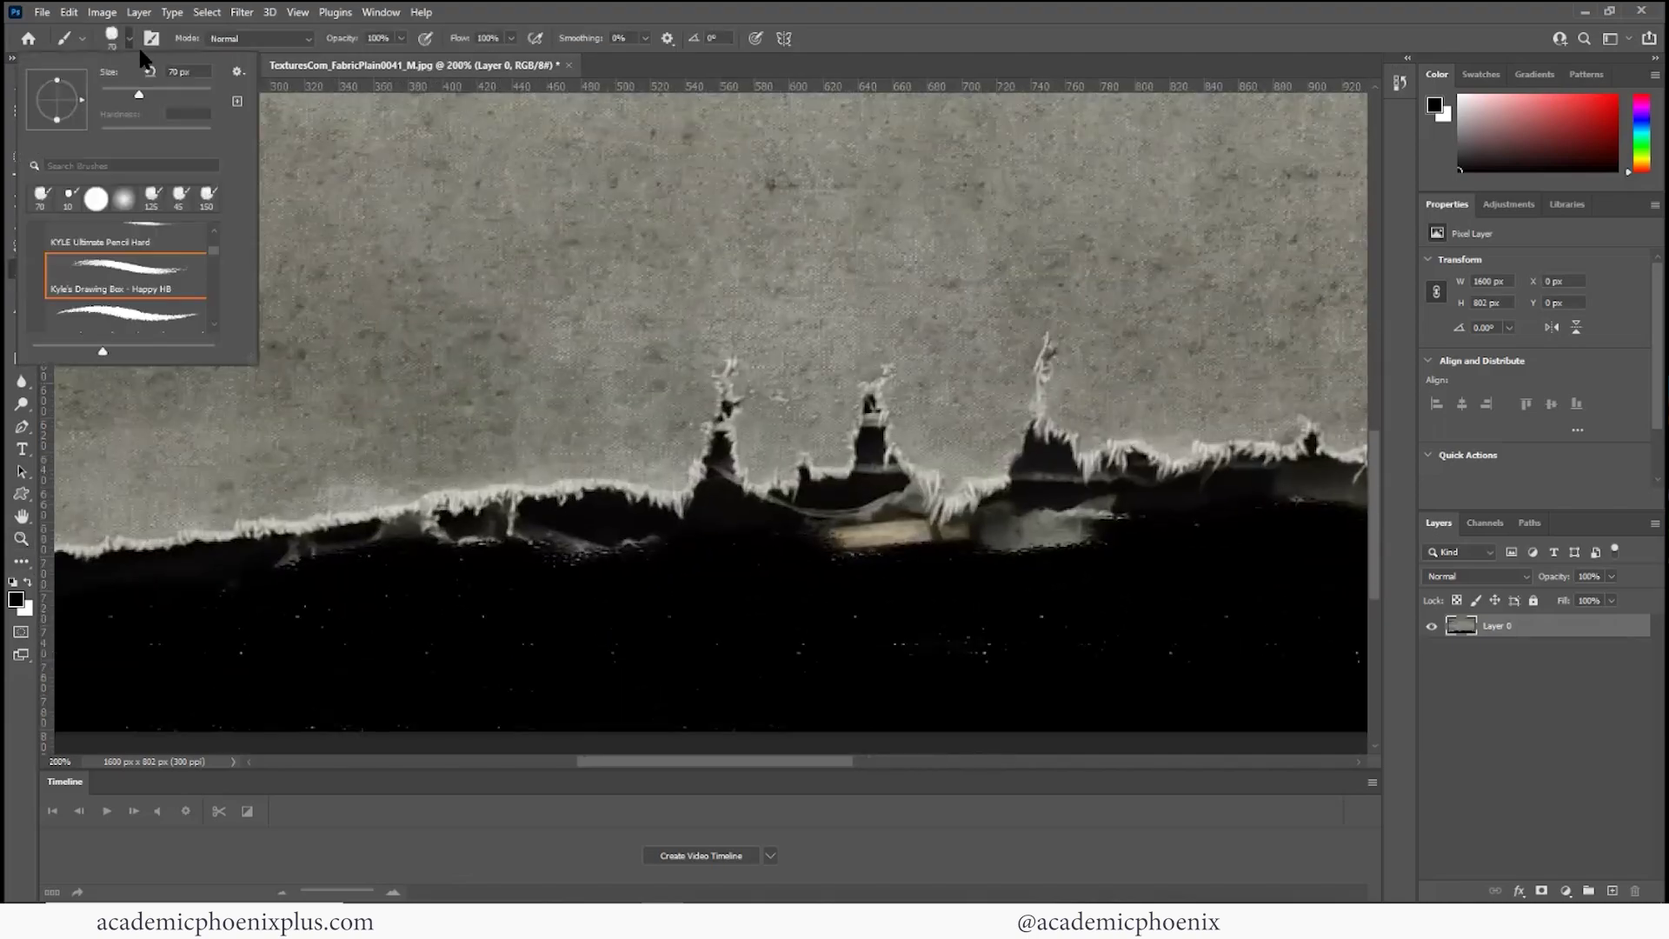
{"action": "left_click", "coordinate": [101, 203]}
{"action": "left_click", "coordinate": [212, 708]}
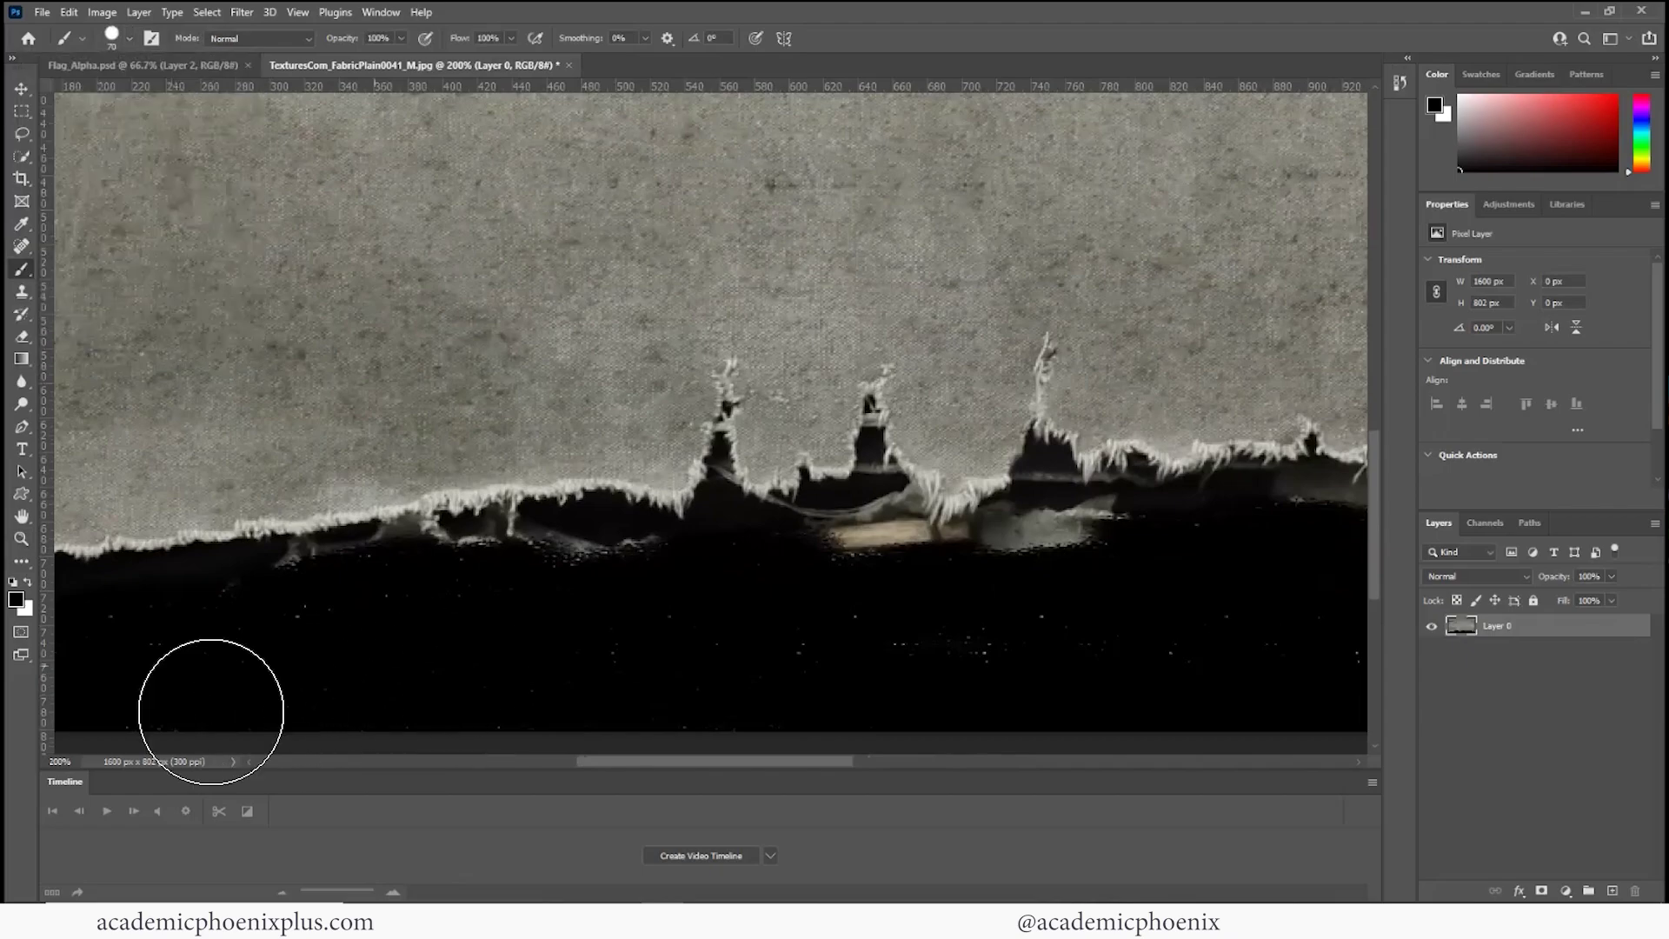
{"action": "mouse_move", "coordinate": [441, 607]}
{"action": "left_mouse_down"}
{"action": "mouse_move", "coordinate": [913, 541]}
{"action": "mouse_move", "coordinate": [1061, 574]}
{"action": "left_mouse_up"}
{"action": "scroll", "coordinate": [833, 693], "scroll_direction": "right", "scroll_amount": 3}
{"action": "scroll", "coordinate": [634, 690], "scroll_direction": "right", "scroll_amount": 5}
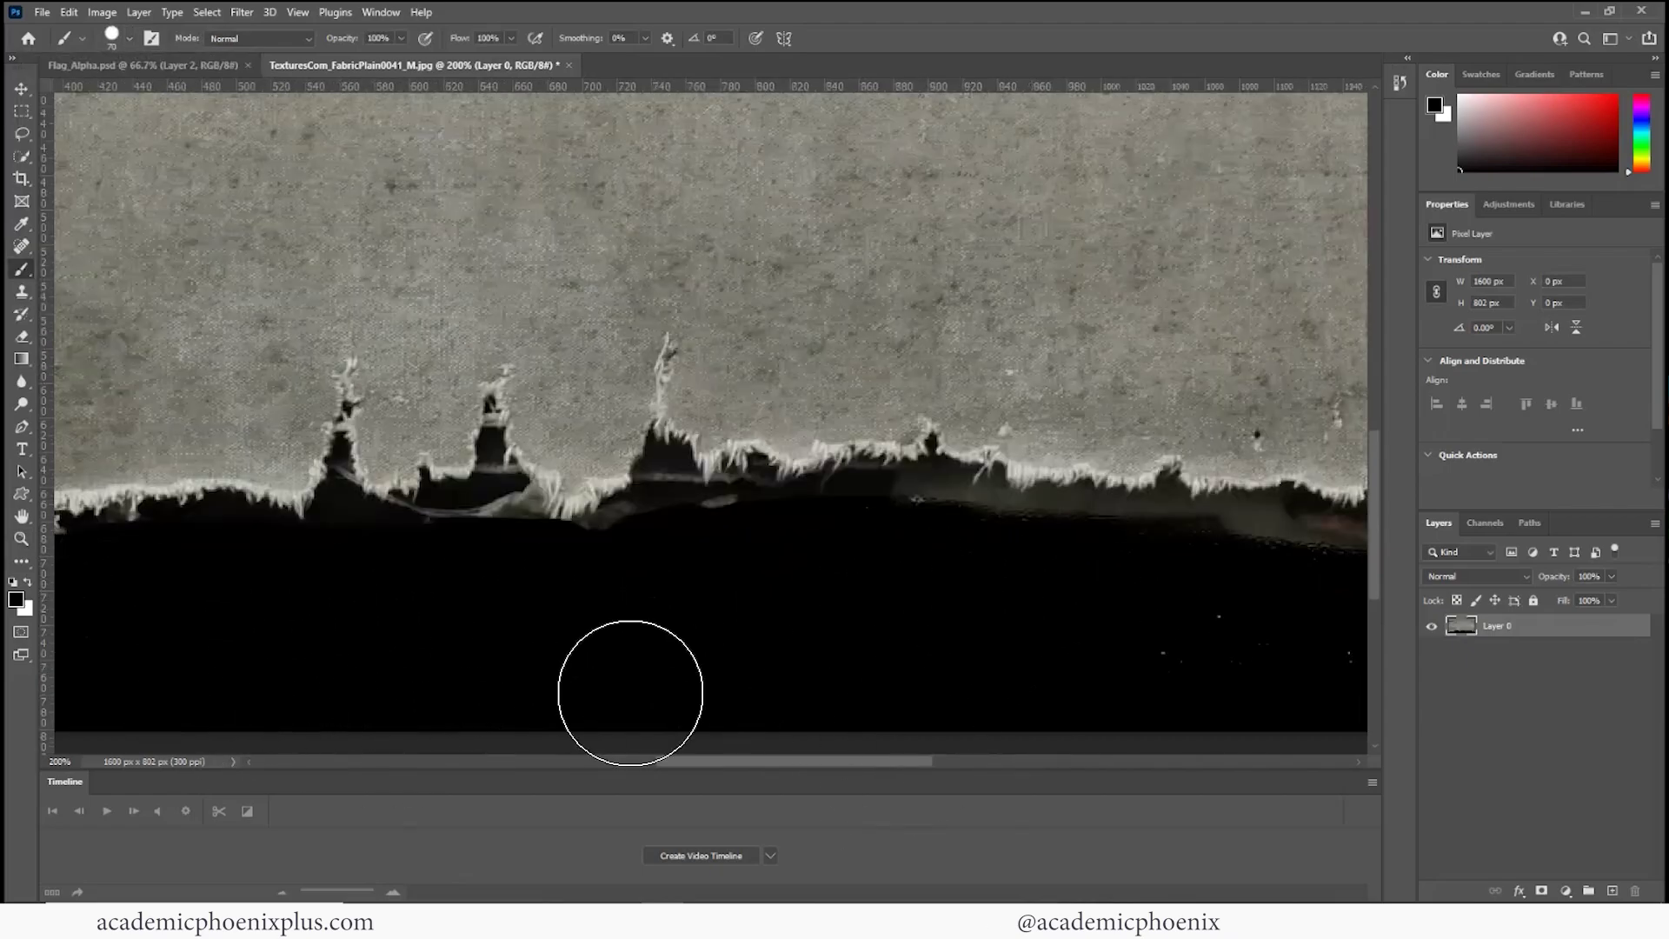
{"action": "mouse_move", "coordinate": [1102, 624]}
{"action": "left_mouse_down"}
{"action": "mouse_move", "coordinate": [984, 607]}
{"action": "mouse_move", "coordinate": [1000, 567]}
{"action": "mouse_move", "coordinate": [732, 652]}
{"action": "left_mouse_up"}
{"action": "key", "text": "ctrl+z"}
Reduce the brush to 30 px and paint out the remaining debris close beneath the torn edge
{"action": "key", "text": "bracketleft"}
{"action": "key", "text": "bracketleft"}
{"action": "key", "text": "bracketleft"}
{"action": "key", "text": "bracketleft"}
{"action": "key", "text": "bracketleft"}
{"action": "key", "text": "bracketleft"}
{"action": "scroll", "coordinate": [1048, 771], "scroll_direction": "right", "scroll_amount": 3}
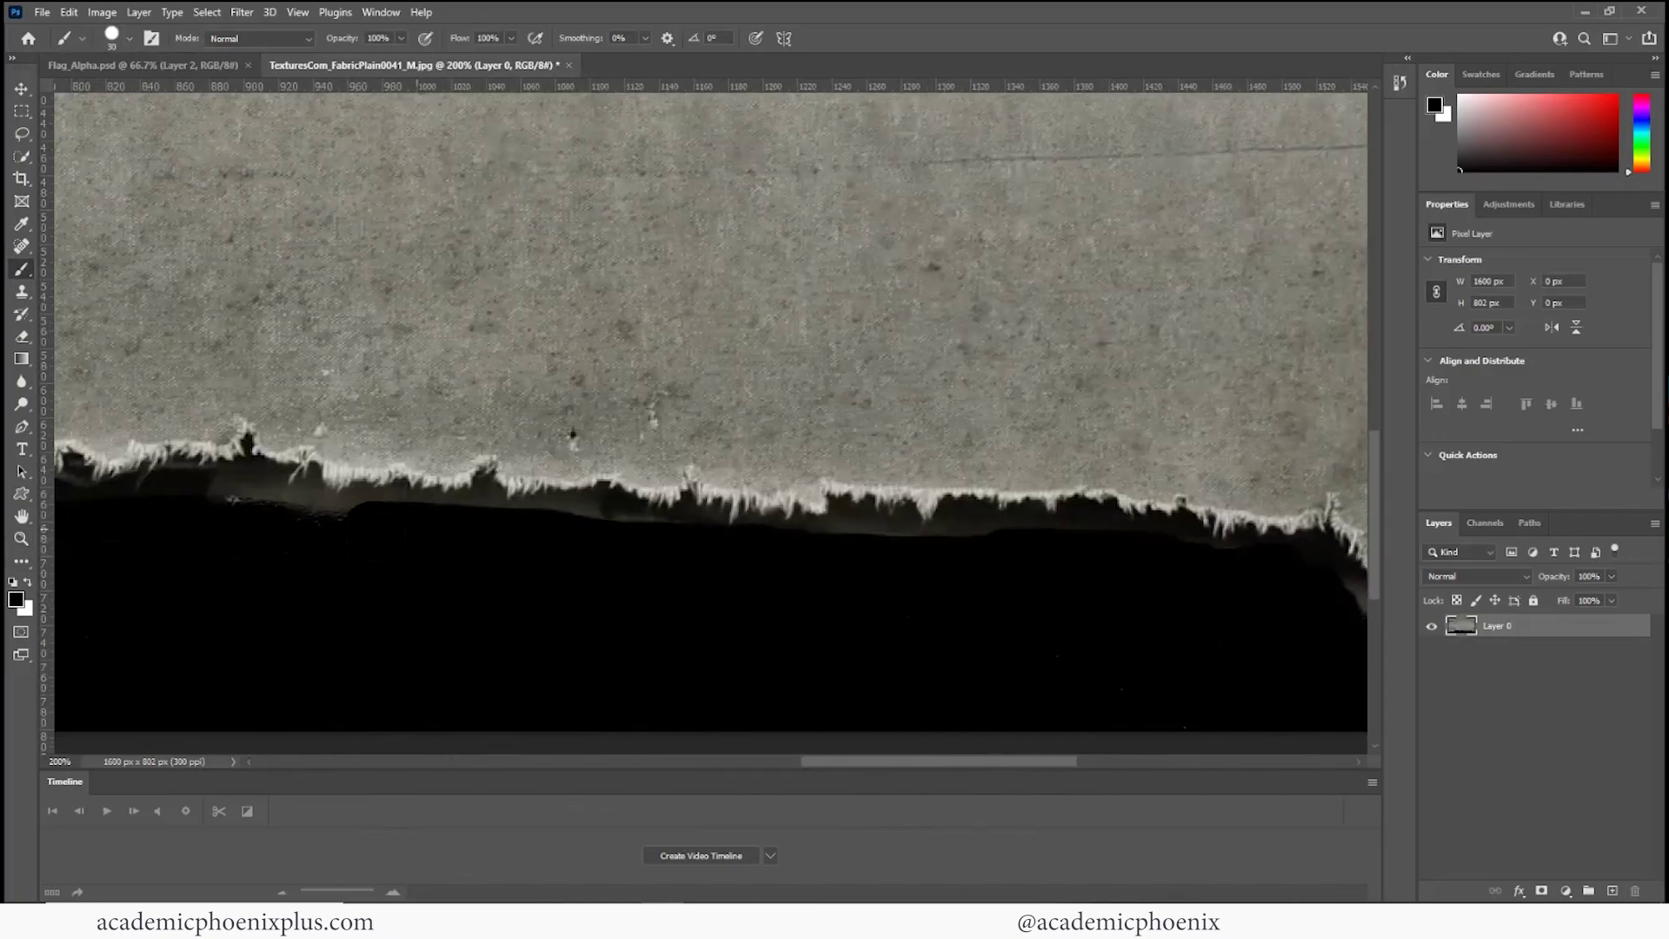
{"action": "left_click_drag", "start_coordinate": [895, 771], "coordinate": [790, 771]}
{"action": "left_click_drag", "start_coordinate": [277, 532], "coordinate": [209, 529]}
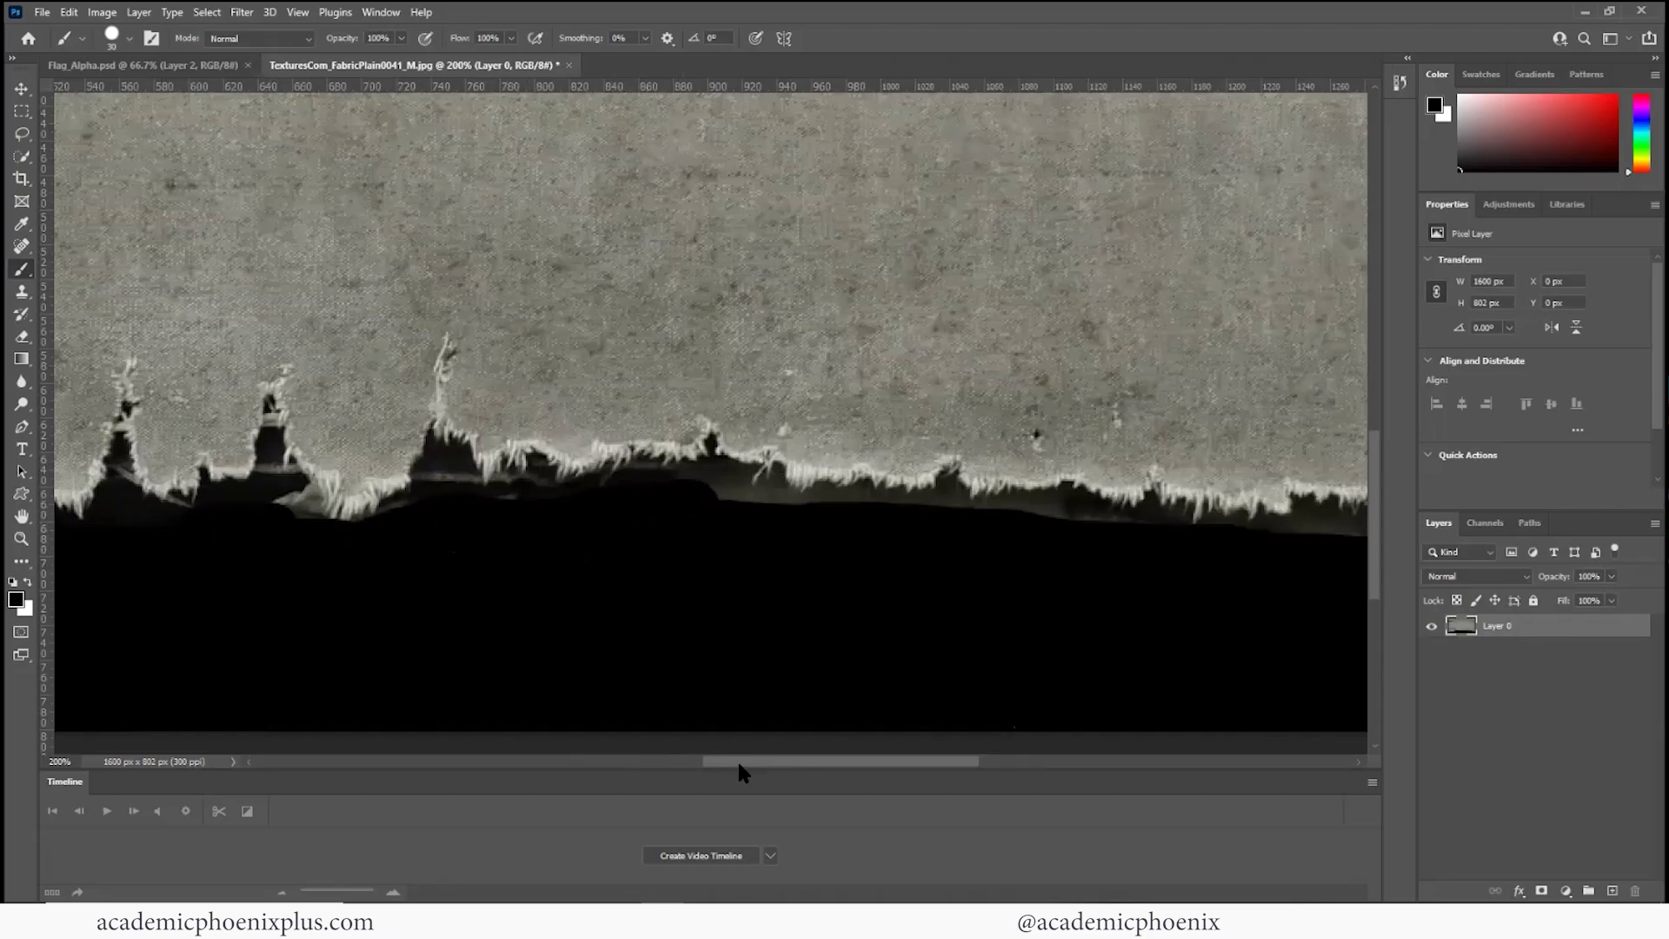
{"action": "left_click_drag", "start_coordinate": [739, 765], "coordinate": [626, 766]}
{"action": "left_click_drag", "start_coordinate": [370, 551], "coordinate": [339, 549]}
{"action": "left_click_drag", "start_coordinate": [811, 764], "coordinate": [966, 763]}
Select the whole fabric above the black area with Select Subject, replacing a partial Quick Selection, and check the selection along the edge
{"action": "key", "text": "w"}
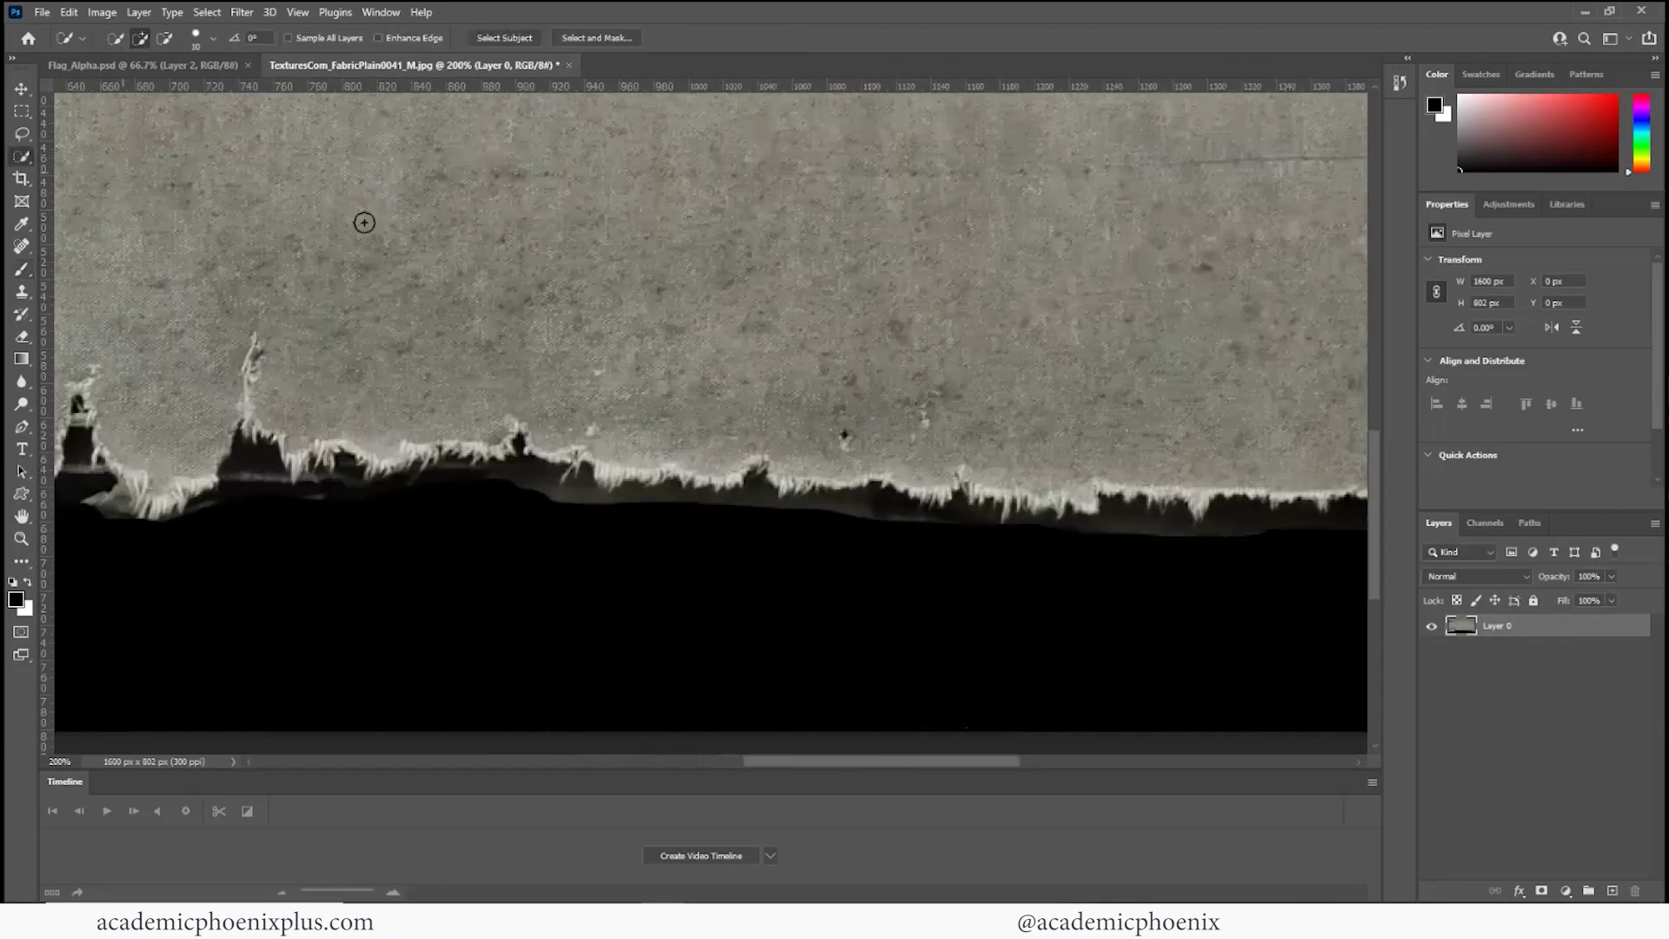
{"action": "mouse_move", "coordinate": [423, 237]}
{"action": "left_mouse_down"}
{"action": "mouse_move", "coordinate": [492, 261]}
{"action": "mouse_move", "coordinate": [681, 429]}
{"action": "mouse_move", "coordinate": [708, 414]}
{"action": "left_mouse_up"}
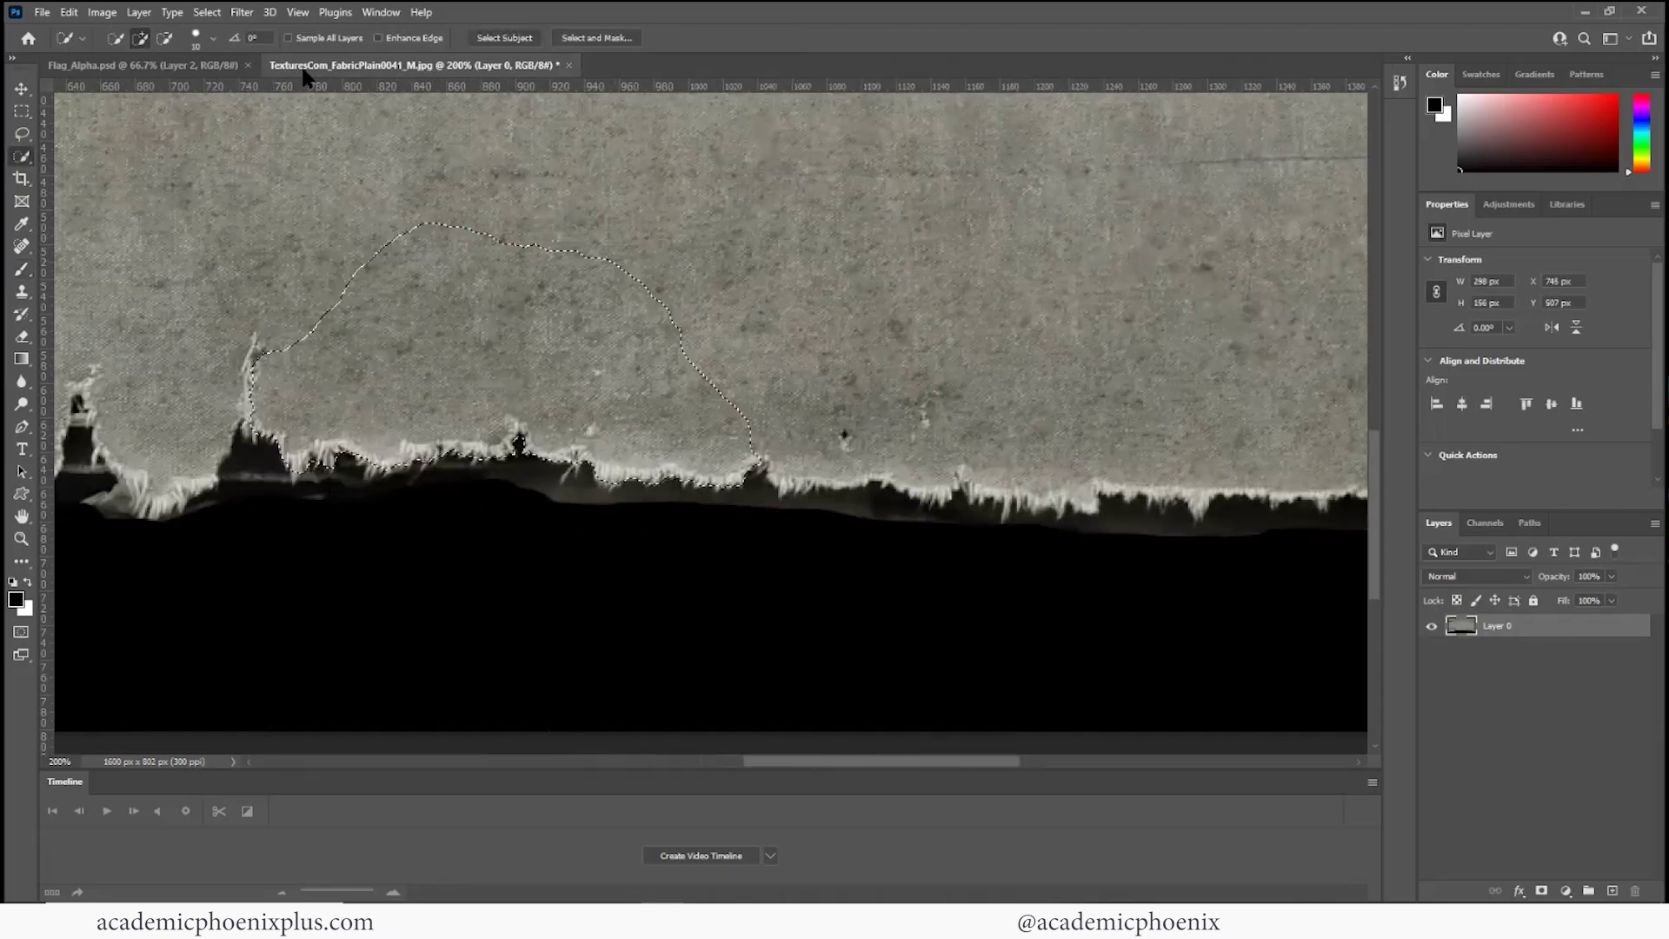
{"action": "left_click", "coordinate": [501, 38]}
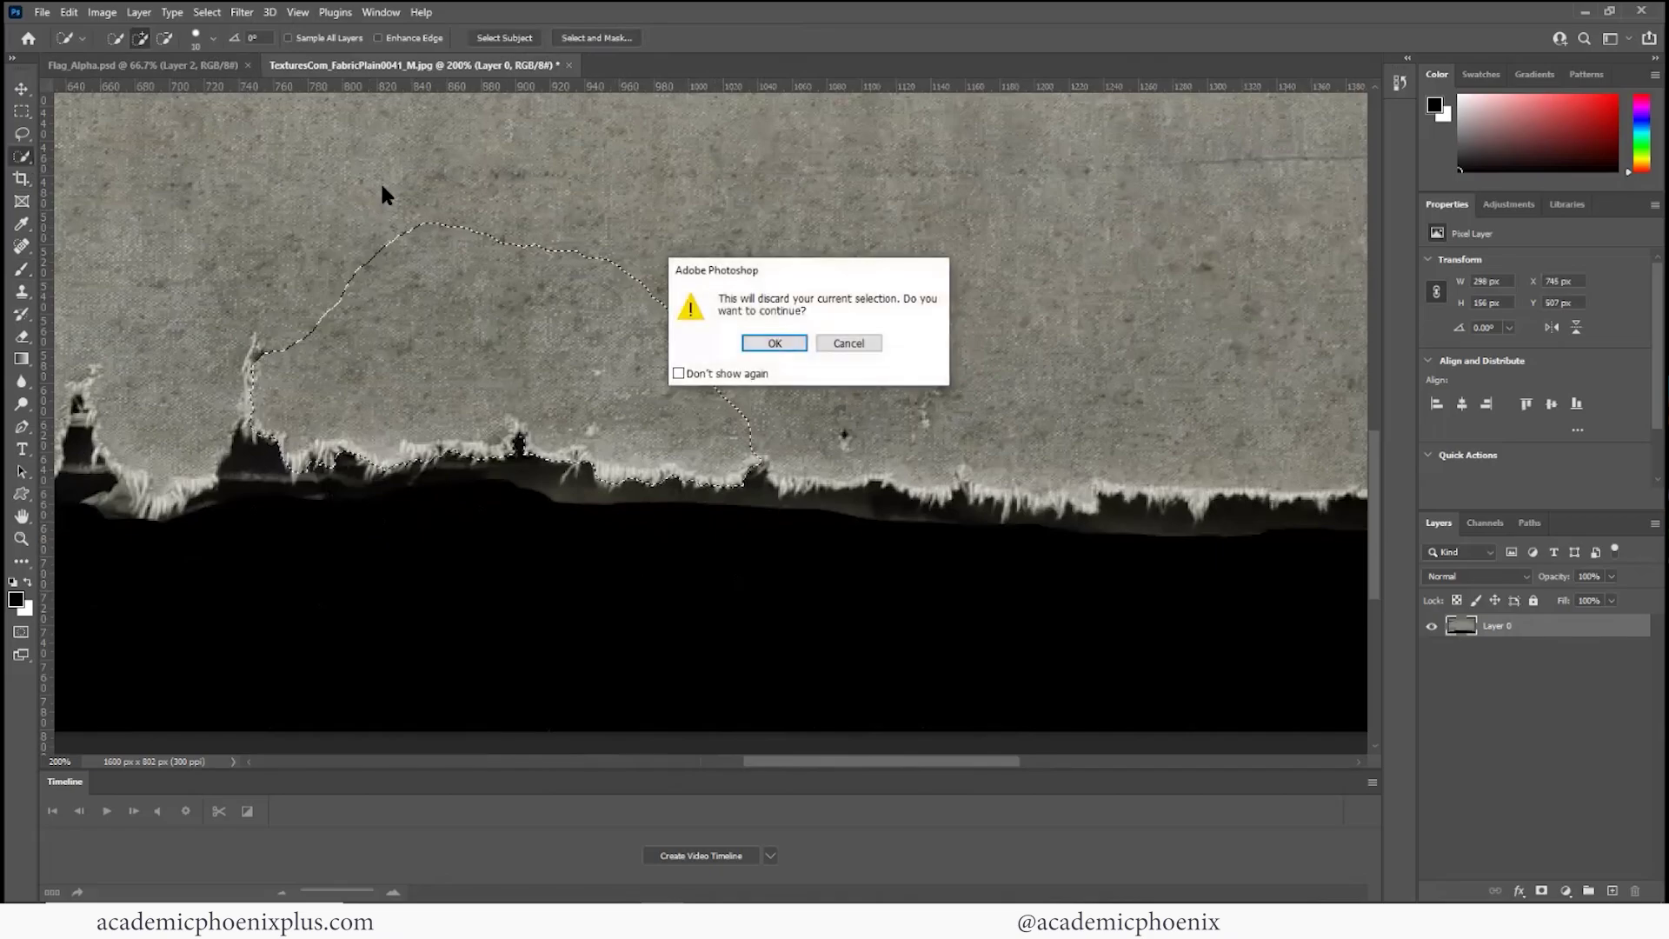
{"action": "left_click", "coordinate": [766, 340]}
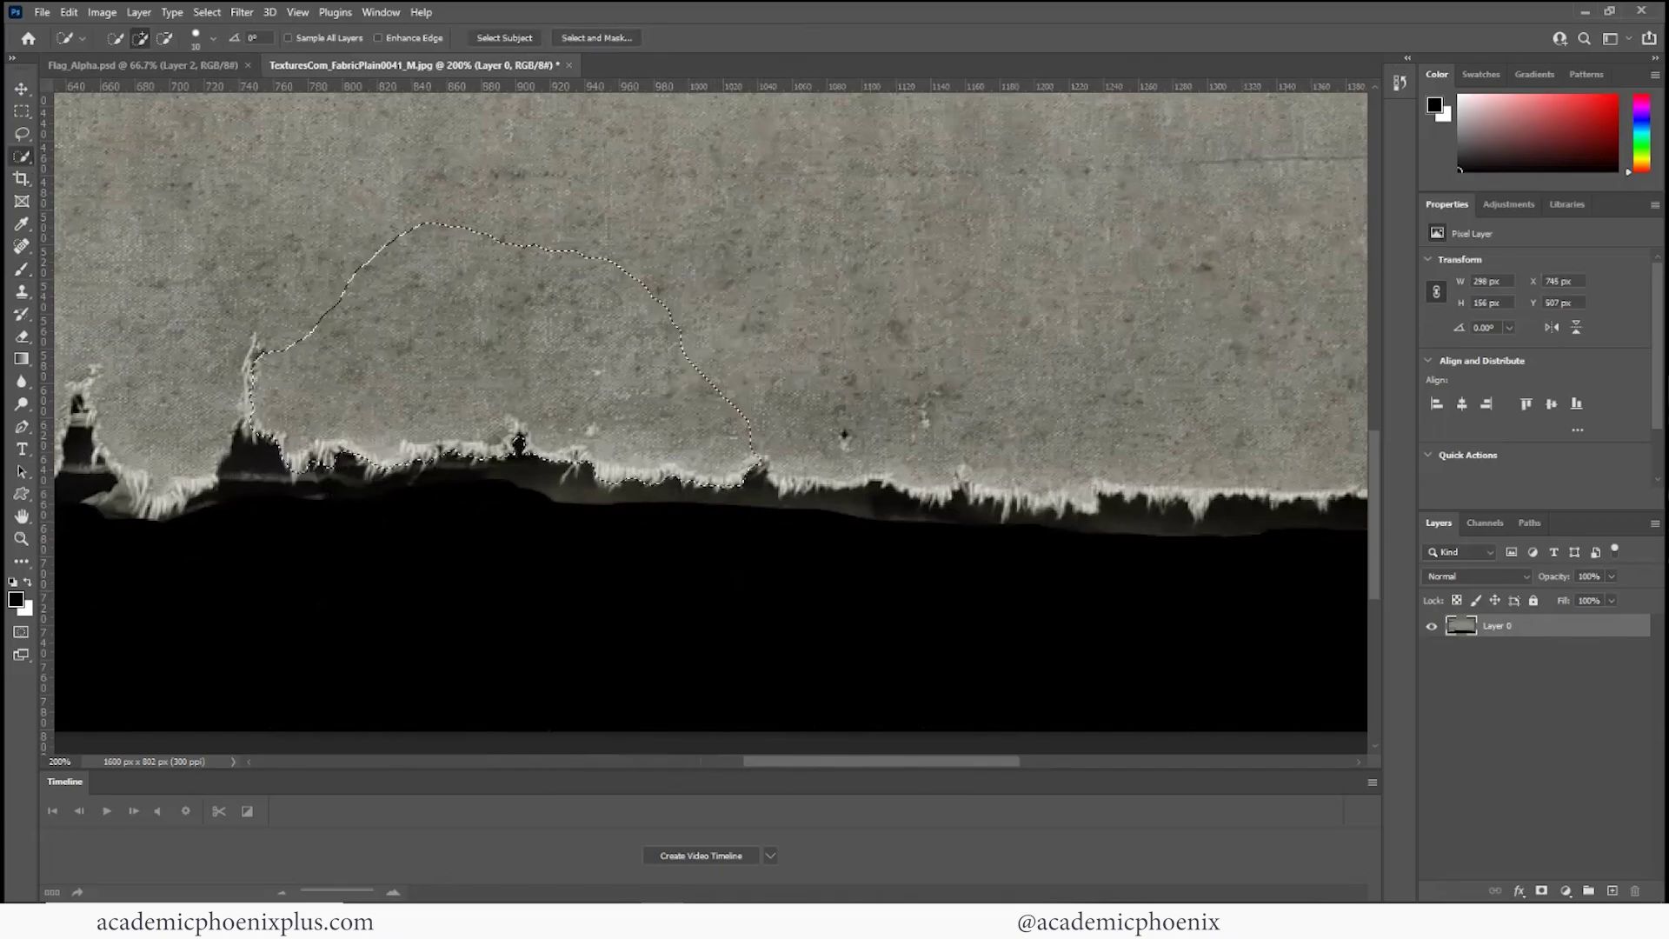
{"action": "key", "text": "ctrl+minus"}
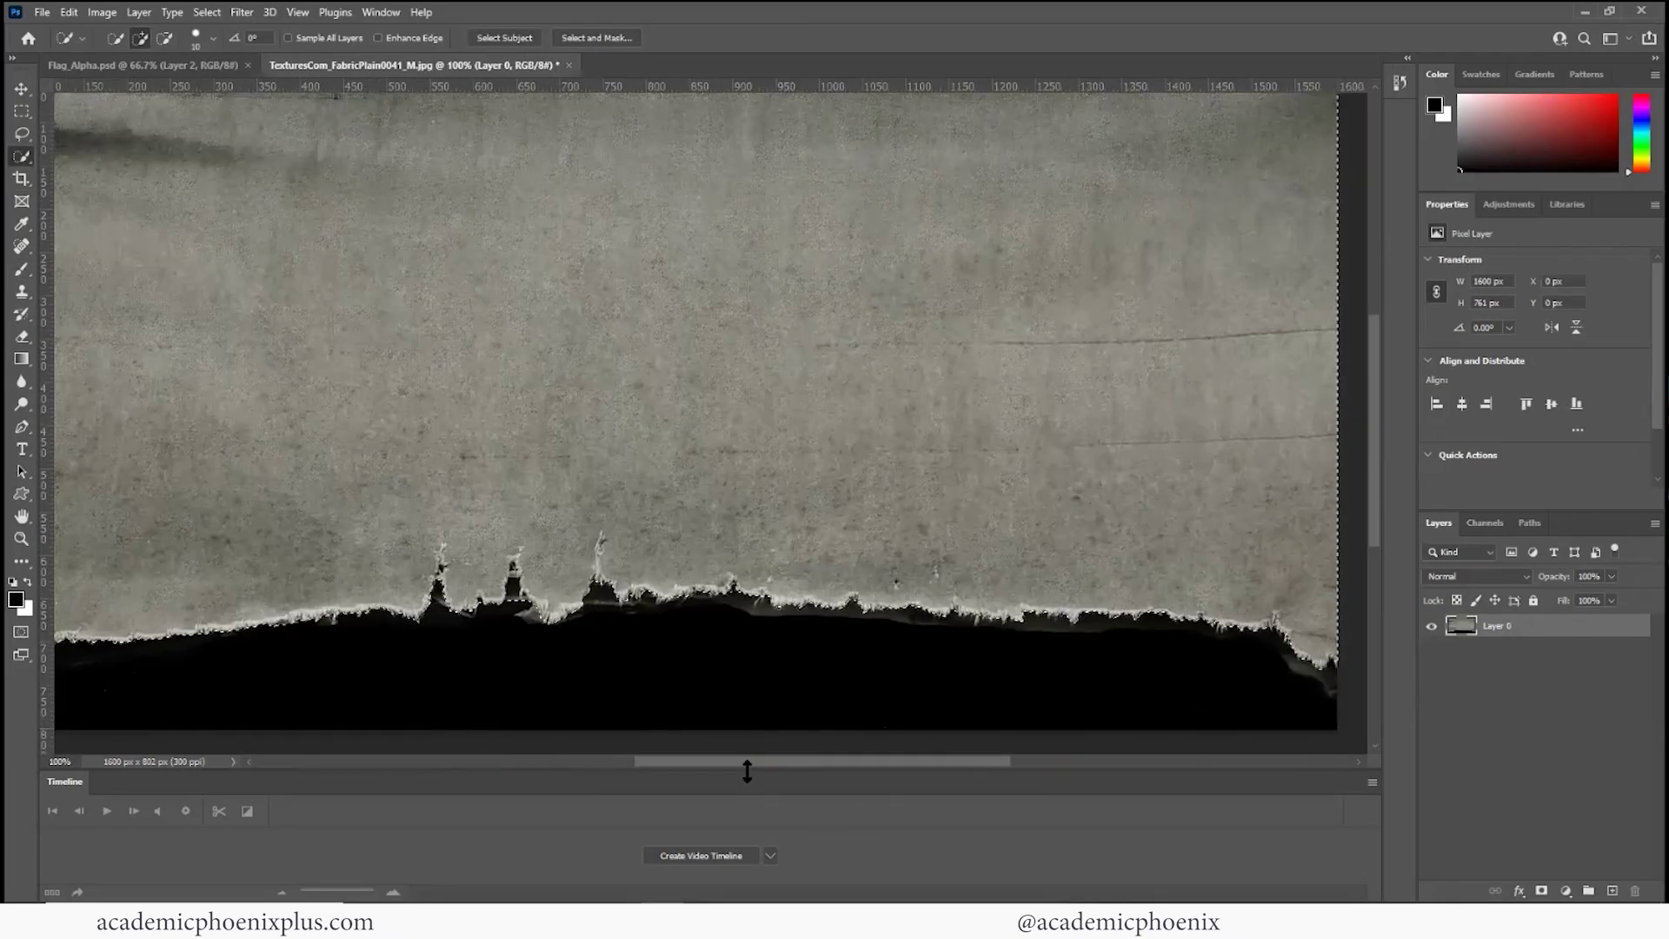
{"action": "left_click_drag", "start_coordinate": [731, 764], "coordinate": [644, 763]}
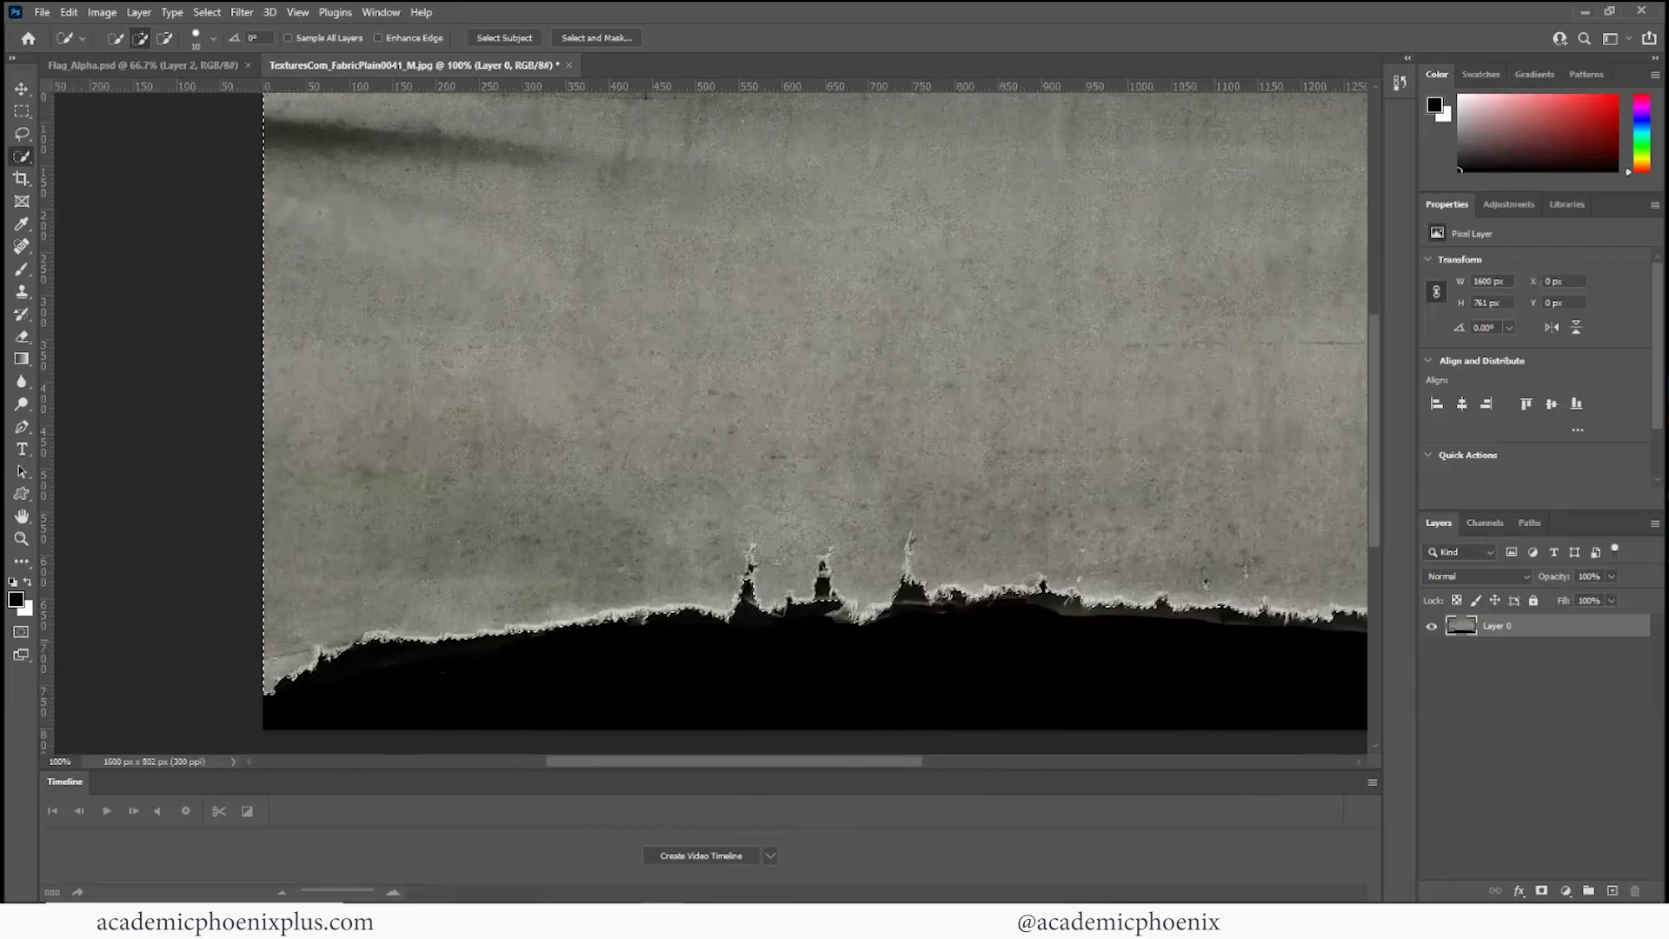
{"action": "left_click_drag", "start_coordinate": [791, 763], "coordinate": [890, 762]}
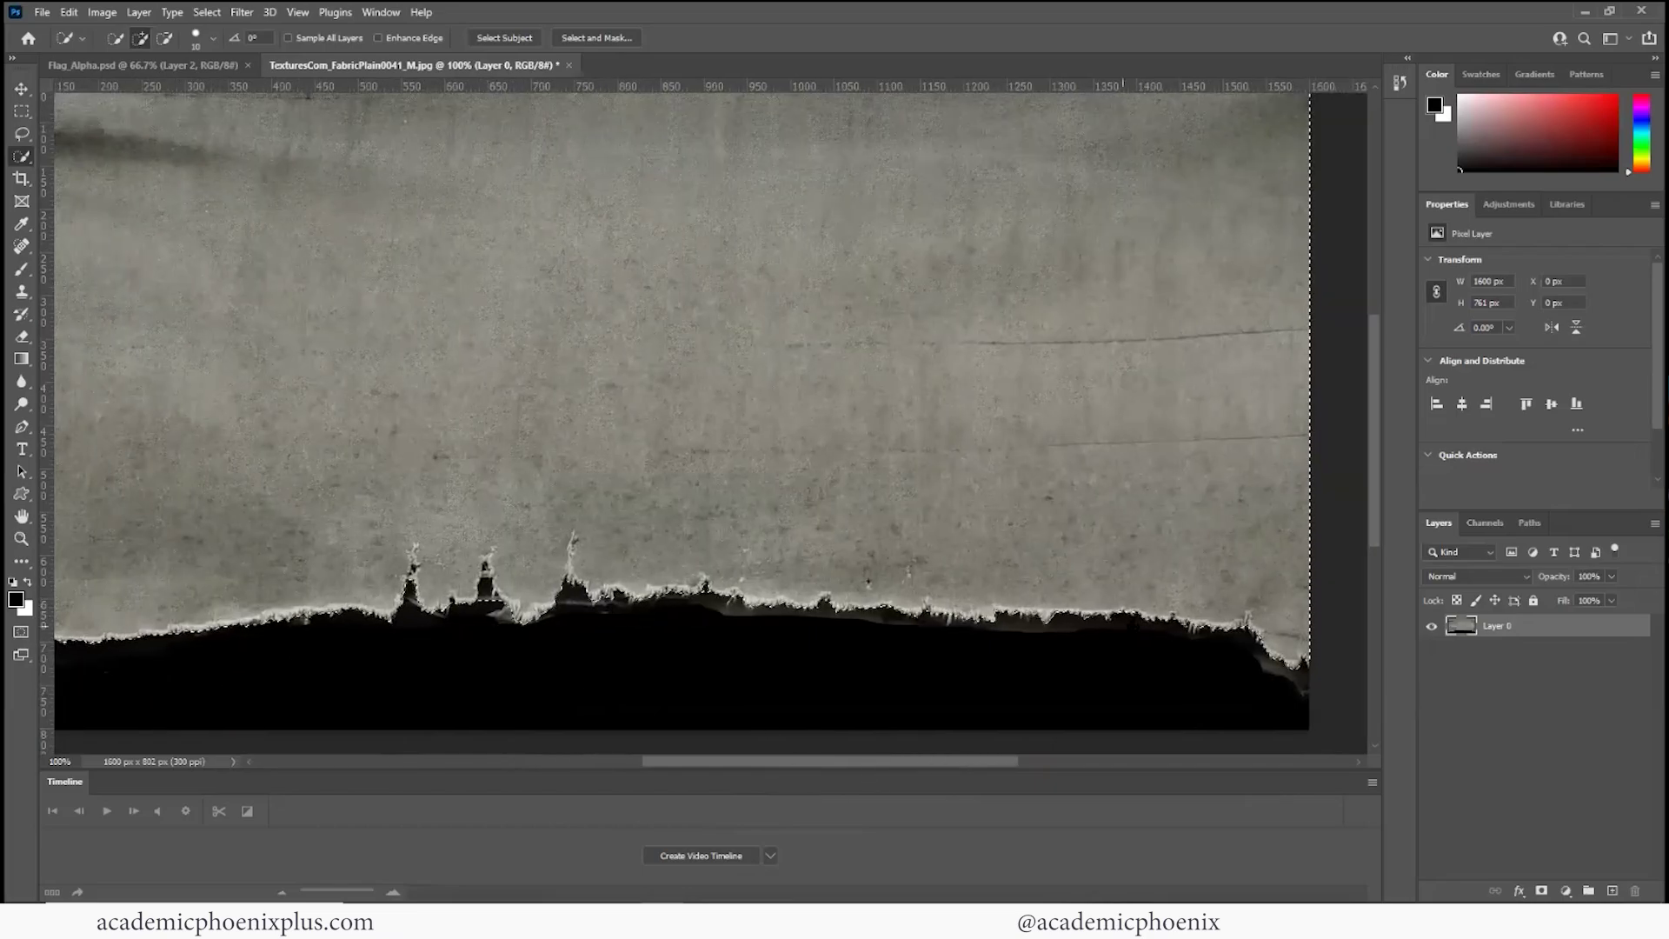
{"action": "key", "text": "Delete"}
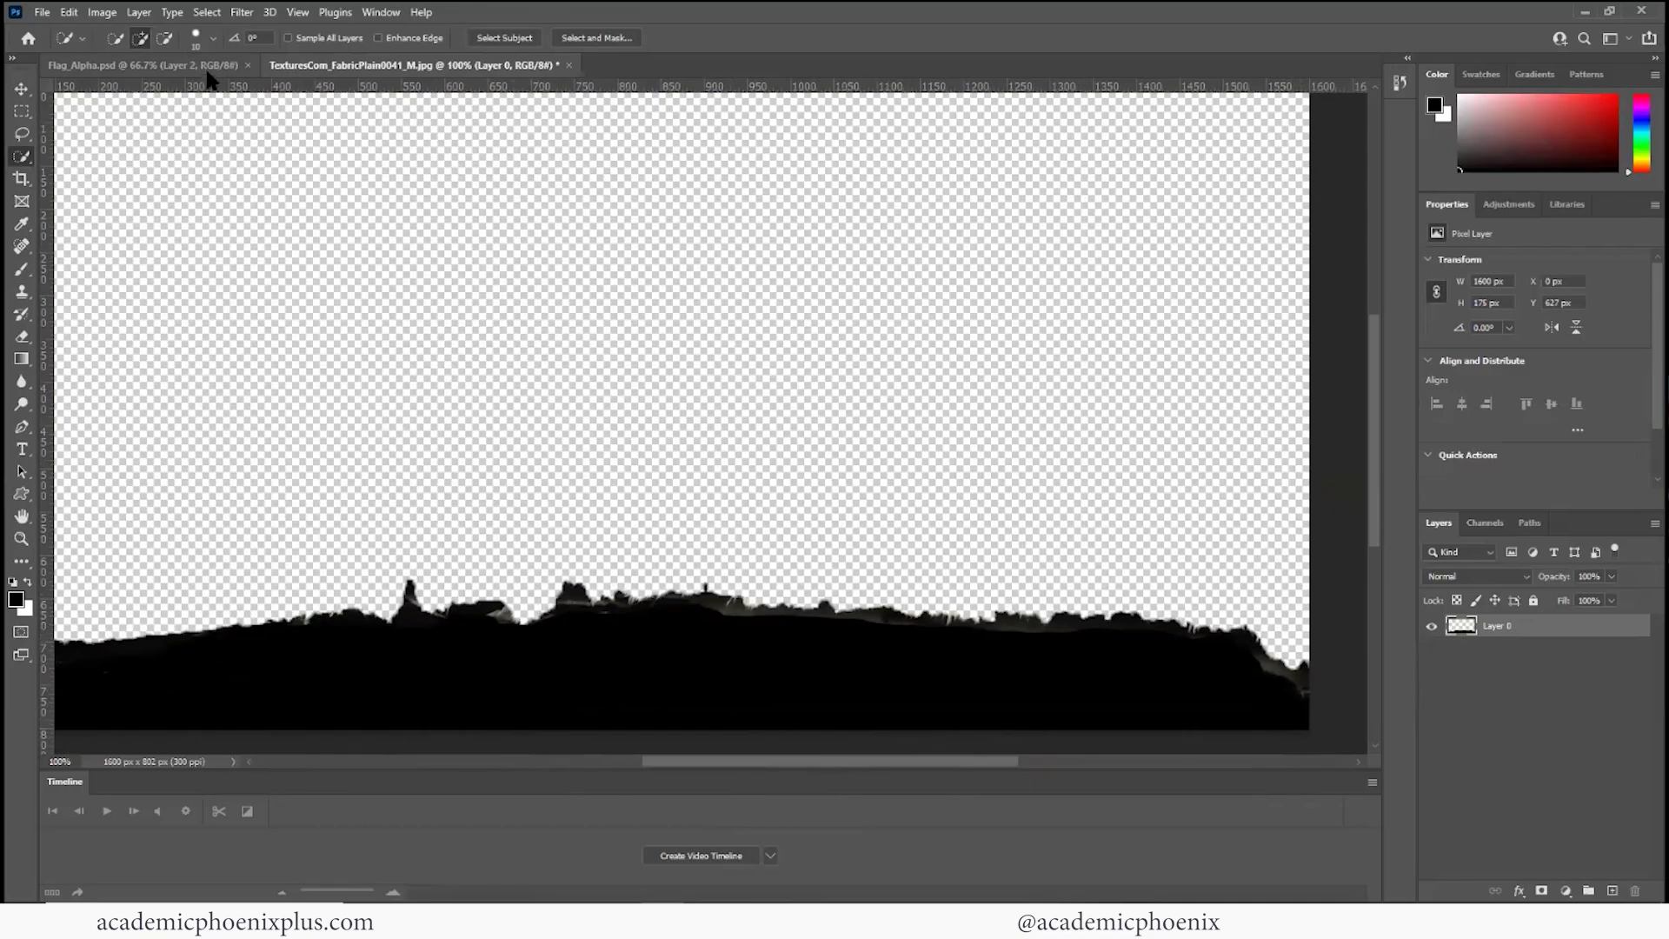
{"action": "key", "text": "ctrl+d"}
{"action": "key", "text": "ctrl+z"}
Paste the selected fabric into Flag_Alpha.psd as a new layer and scale it down to about 82.6%
{"action": "left_click", "coordinate": [235, 67]}
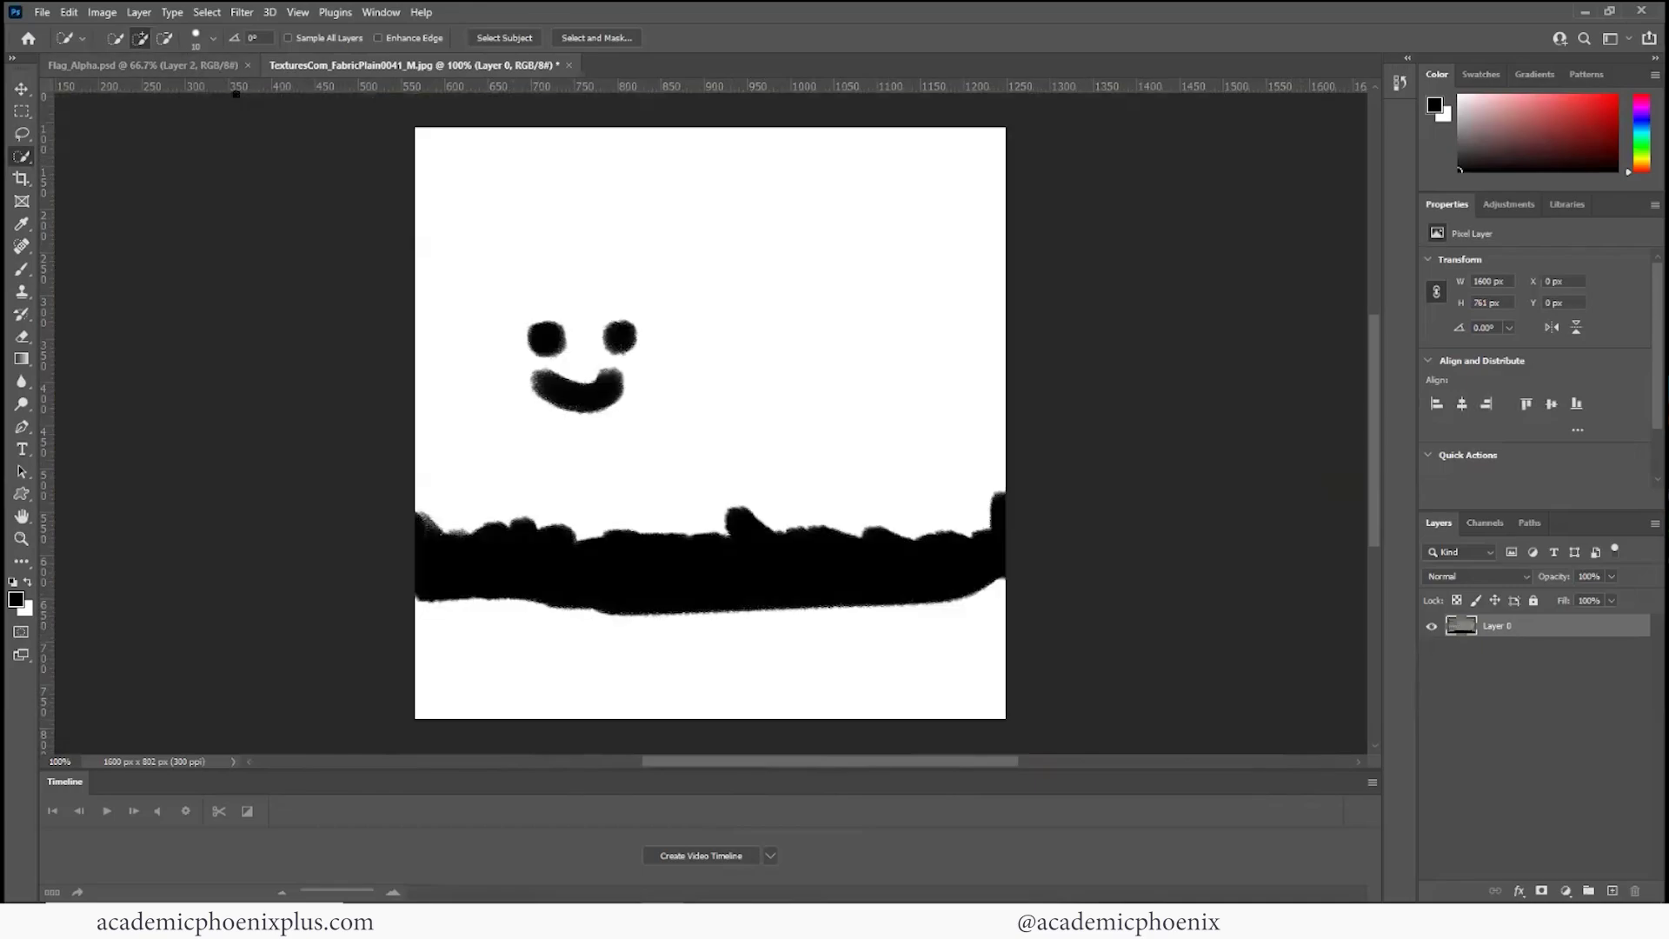
{"action": "key", "text": "ctrl+v"}
{"action": "left_click_drag", "start_coordinate": [711, 300], "coordinate": [712, 300], "text": "ctrl"}
{"action": "key", "text": "ctrl+t"}
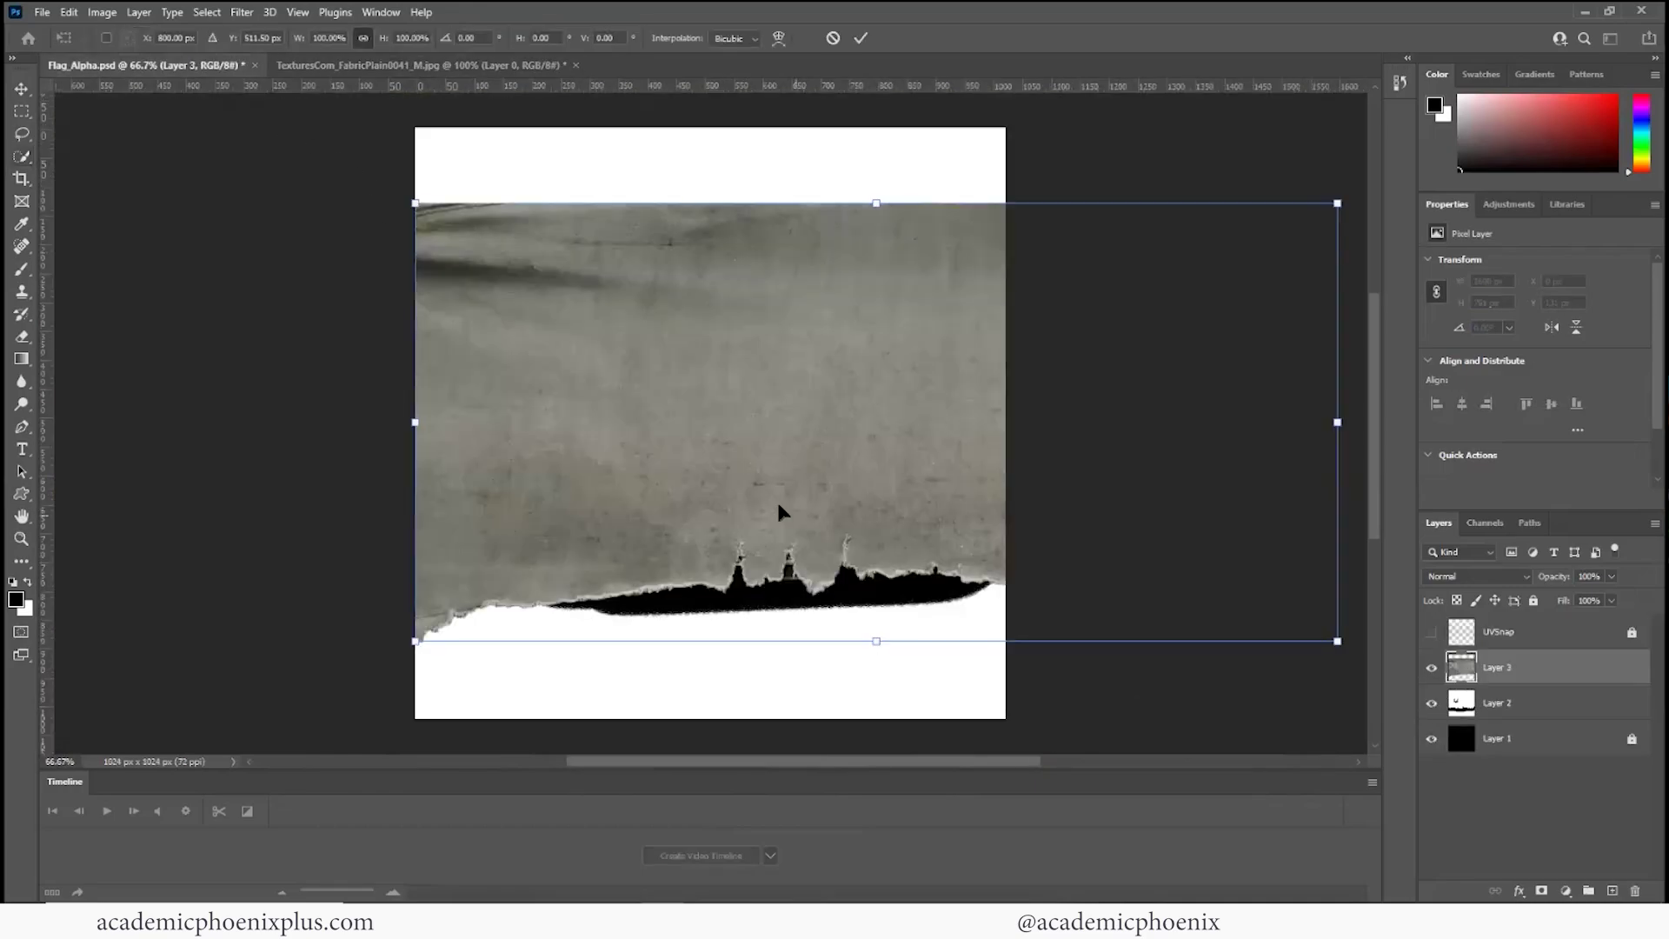
{"action": "left_click_drag", "start_coordinate": [433, 214], "coordinate": [593, 290]}
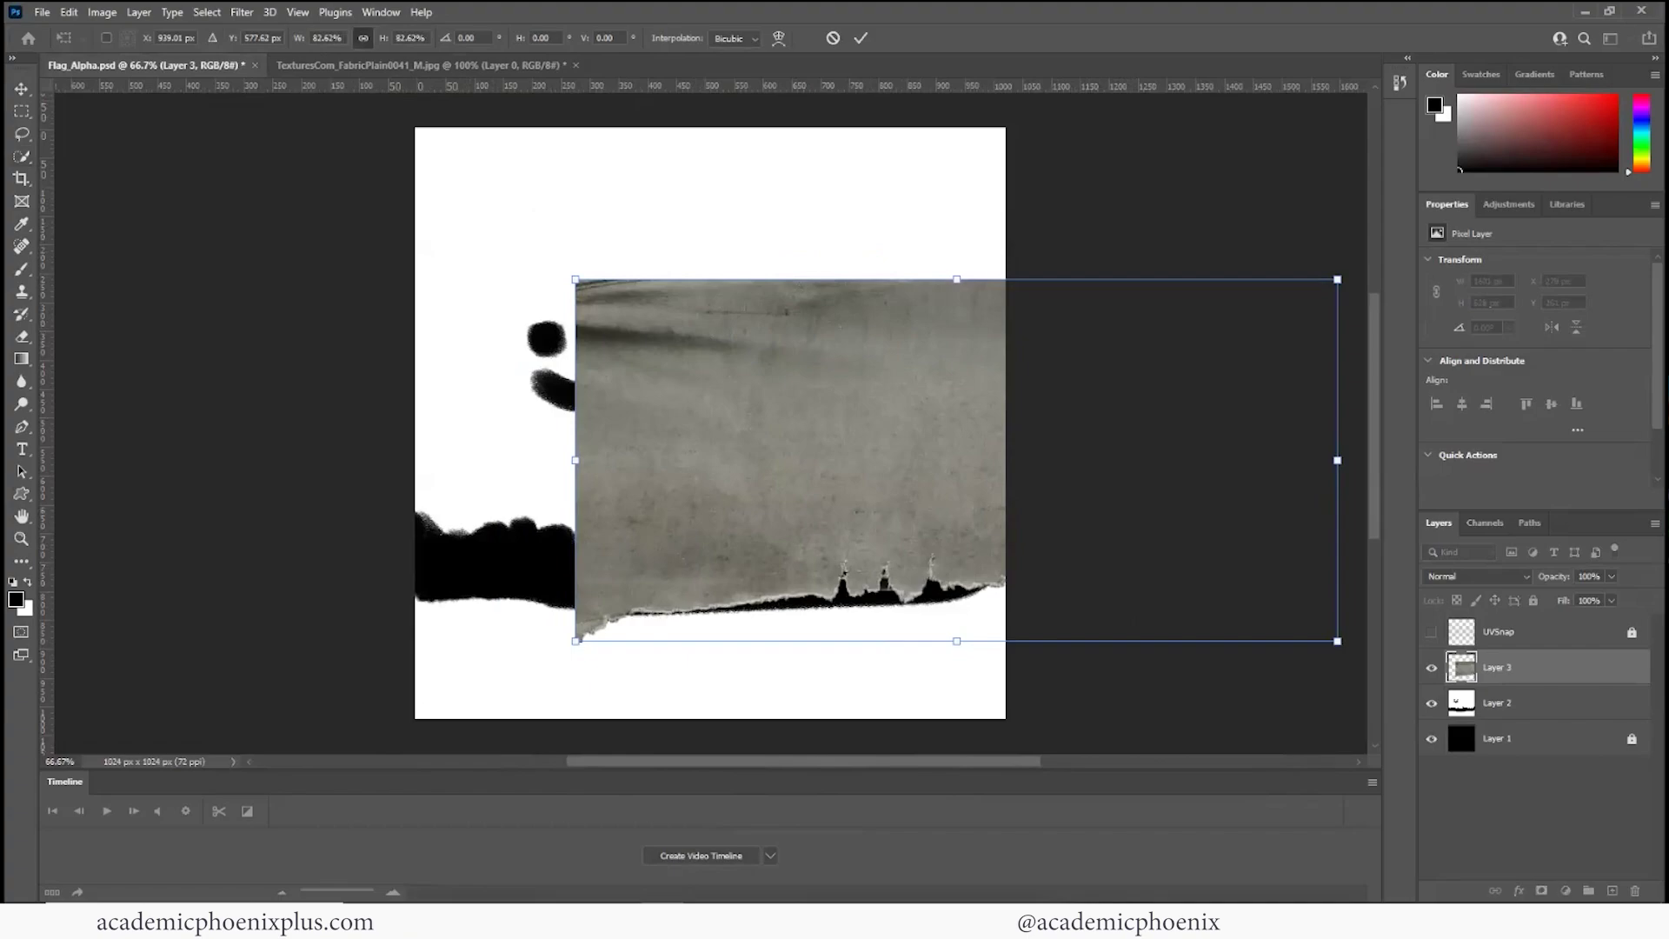
{"action": "key", "text": "Return"}
Show the UVSnap layer and move the fabric so it spans the UV grid with its torn edge just above the grid's lower border
{"action": "key", "text": "w"}
{"action": "left_click", "coordinate": [1431, 632]}
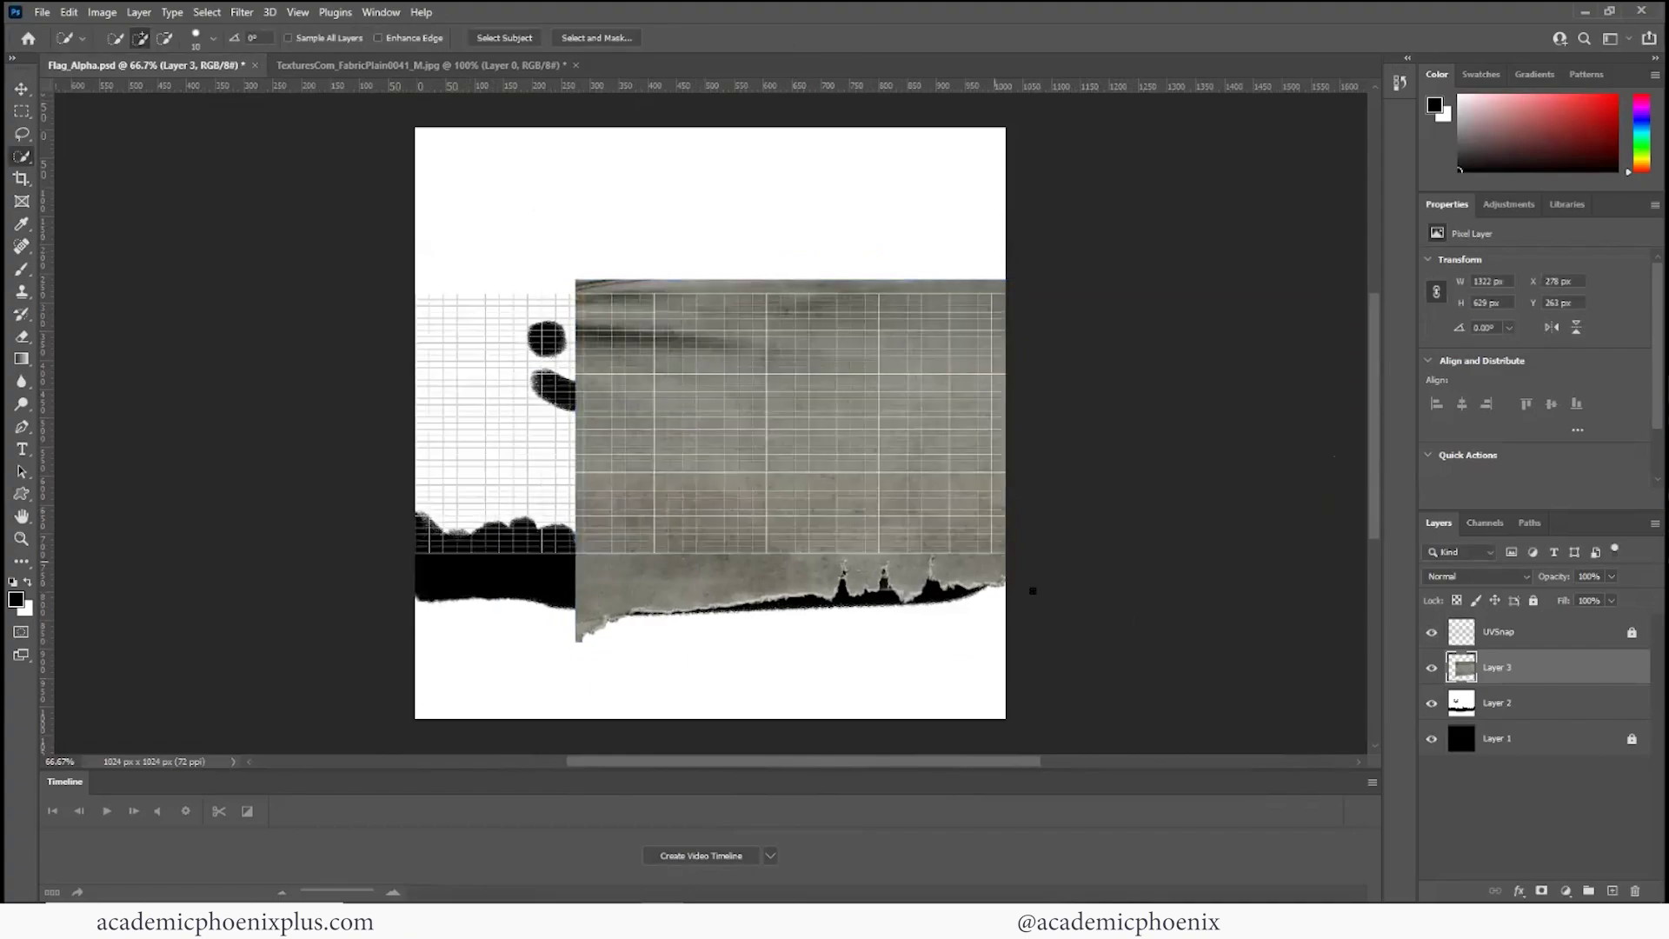
{"action": "key", "text": "v"}
{"action": "mouse_move", "coordinate": [793, 585]}
{"action": "left_mouse_down"}
{"action": "mouse_move", "coordinate": [591, 513]}
{"action": "mouse_move", "coordinate": [581, 532]}
{"action": "mouse_move", "coordinate": [574, 513]}
{"action": "left_mouse_up"}
{"action": "left_click_drag", "start_coordinate": [842, 452], "coordinate": [813, 460]}
{"action": "mouse_move", "coordinate": [820, 458]}
{"action": "left_mouse_down"}
{"action": "mouse_move", "coordinate": [871, 445]}
{"action": "mouse_move", "coordinate": [836, 443]}
{"action": "left_mouse_up"}
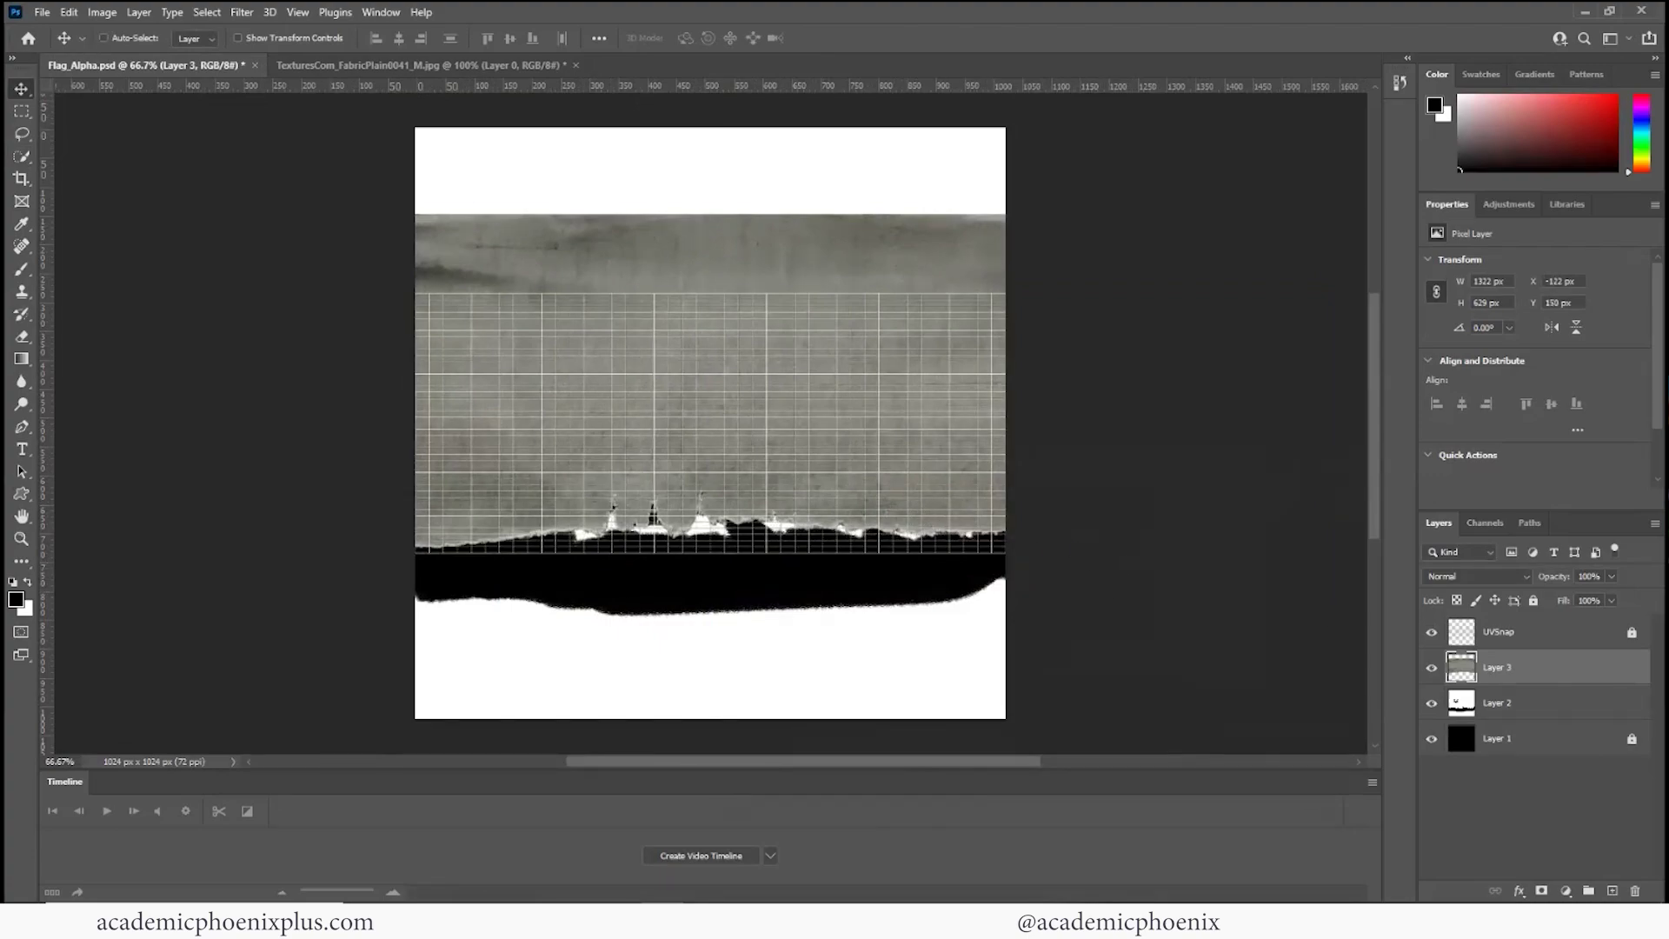
Apply a white Color Overlay to the fabric layer and hide Layer 2 with the painted smiley
{"action": "double_click", "coordinate": [1556, 668]}
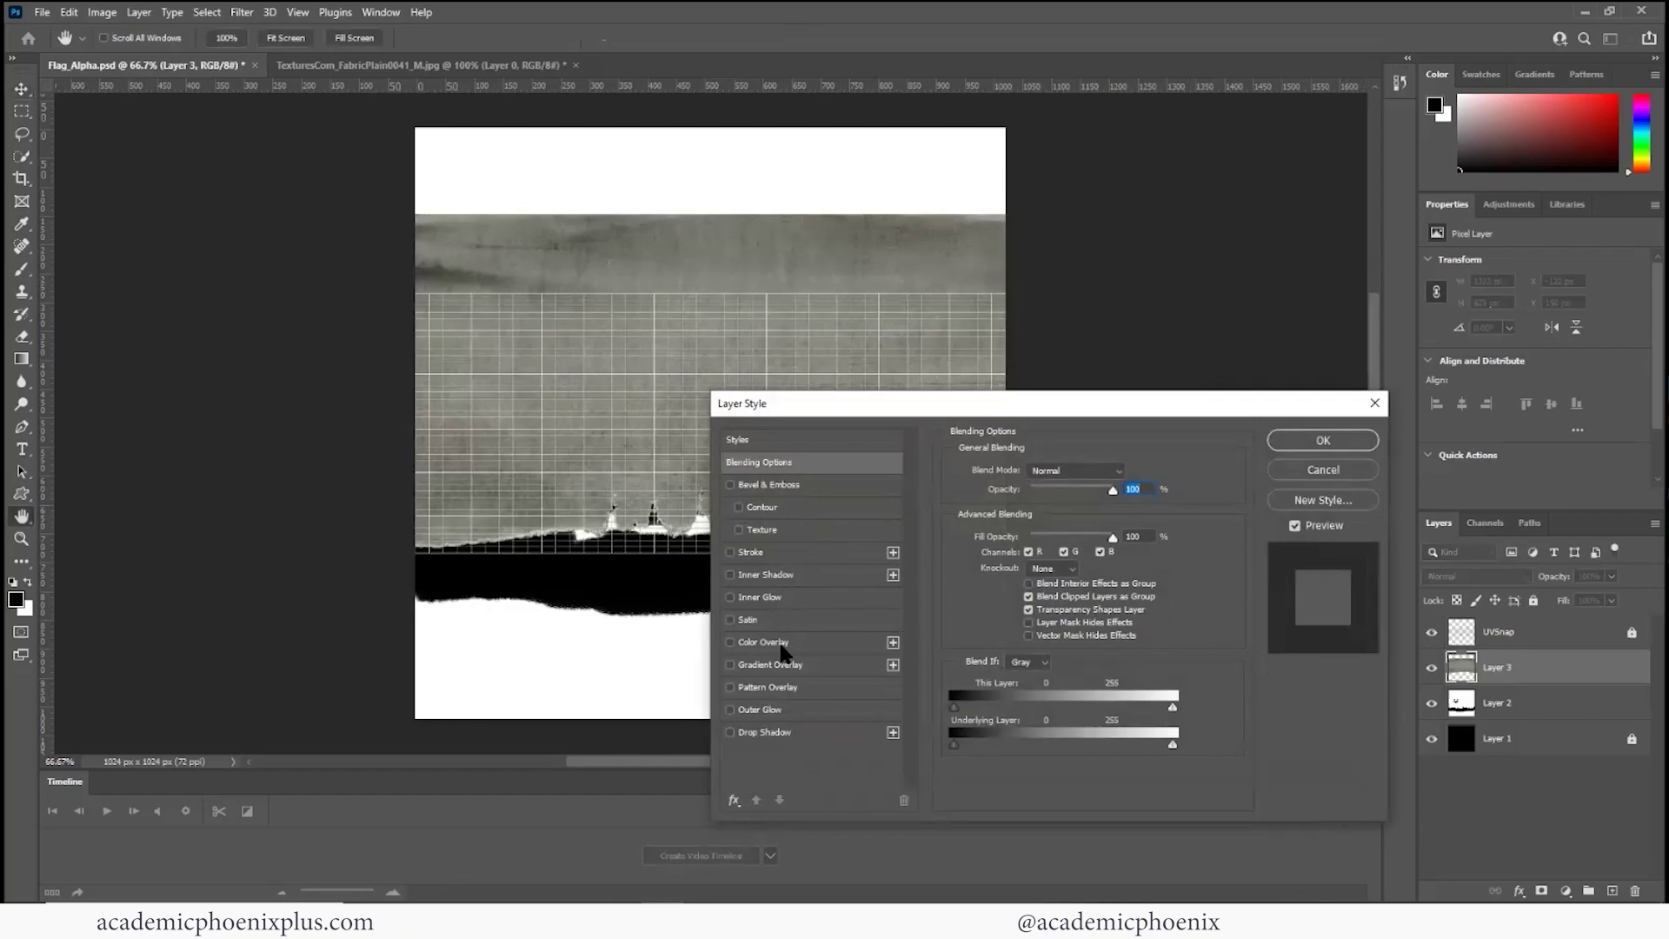
{"action": "left_click", "coordinate": [782, 645]}
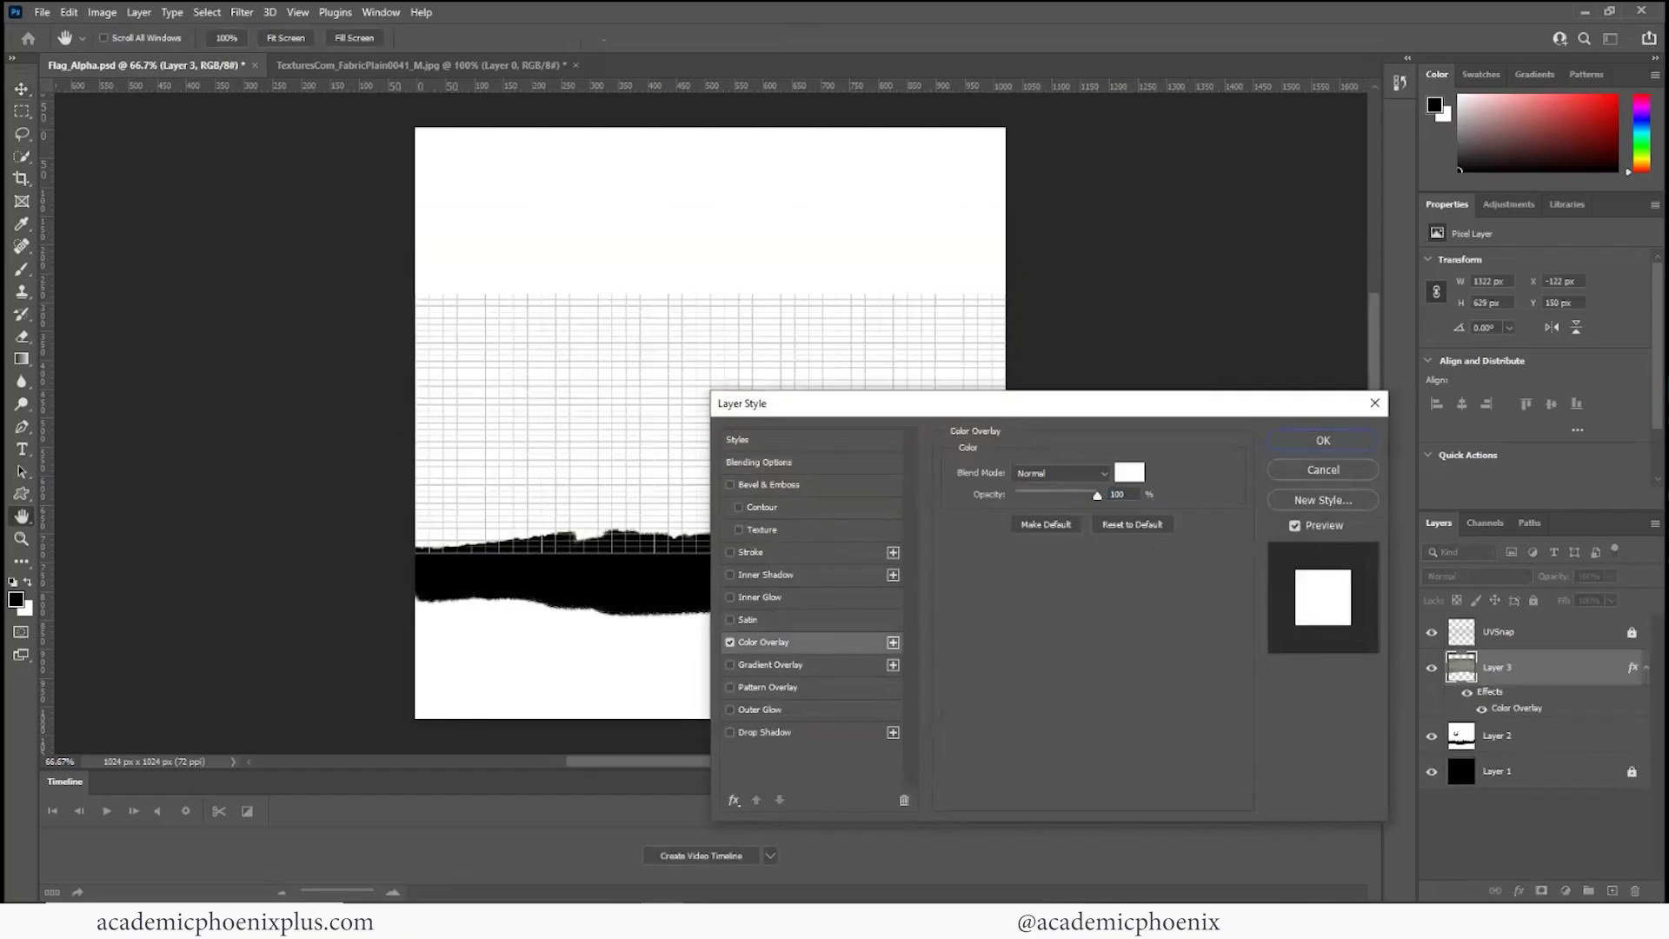
{"action": "left_click", "coordinate": [1336, 432]}
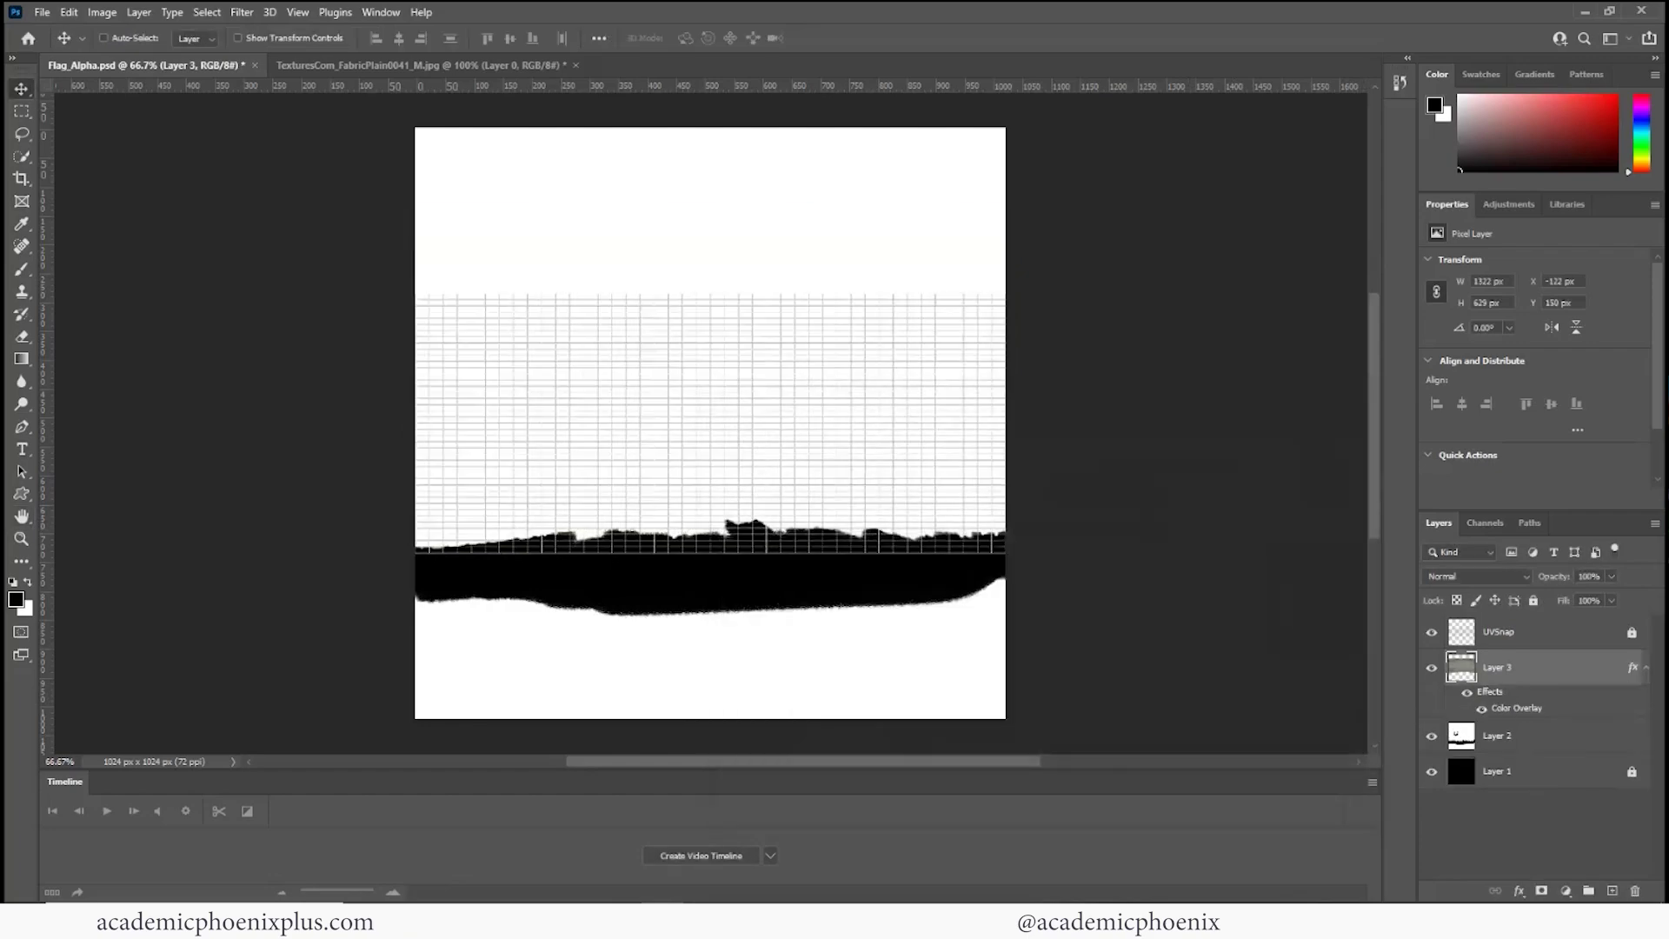
{"action": "left_click", "coordinate": [1432, 736]}
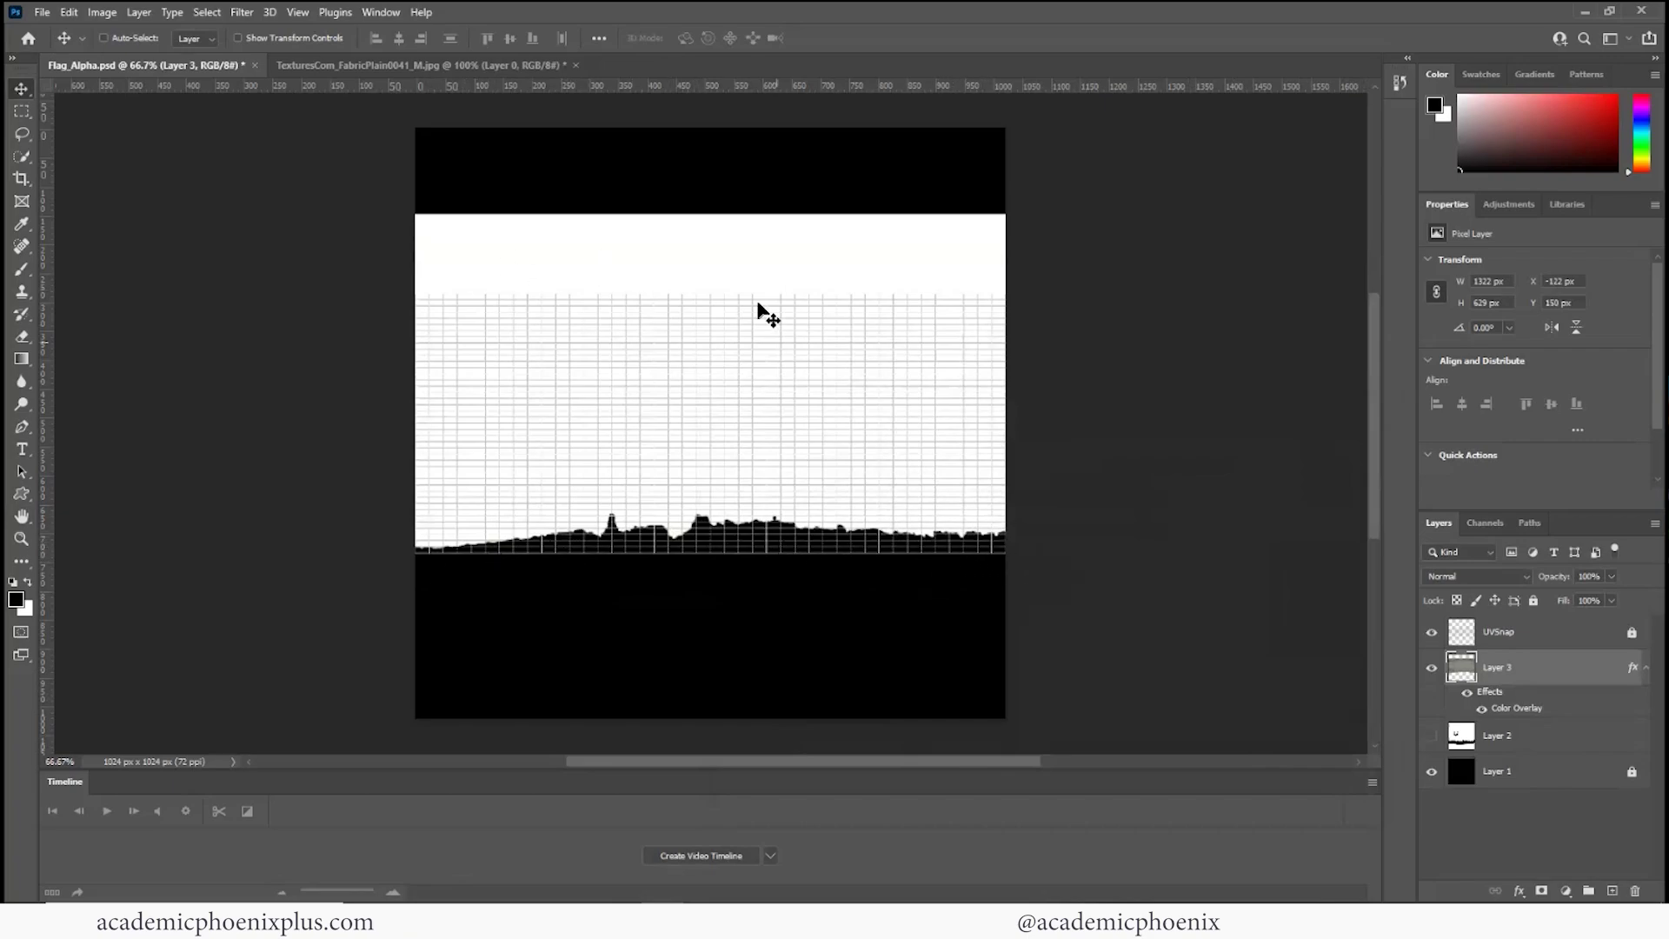
Save the alpha map with the UVSnap layer hidden as a new Photoshop file named Flag_Alpha2
{"action": "key", "text": "ctrl+s"}
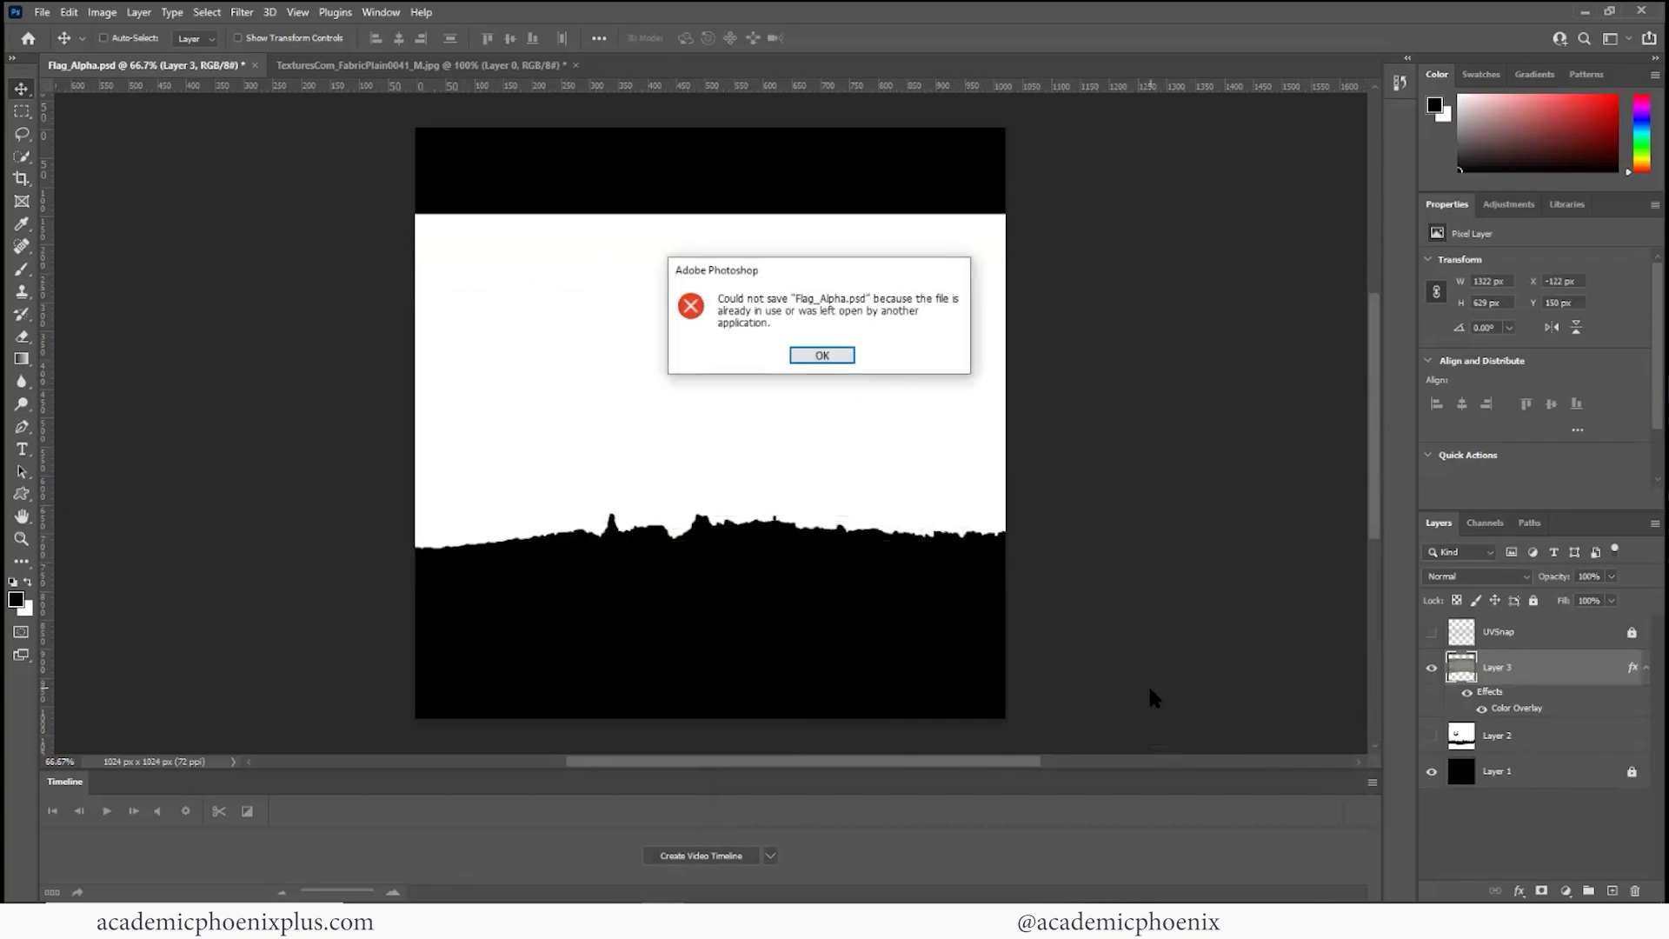
{"action": "left_click", "coordinate": [822, 355]}
{"action": "key", "text": "ctrl+shift+s"}
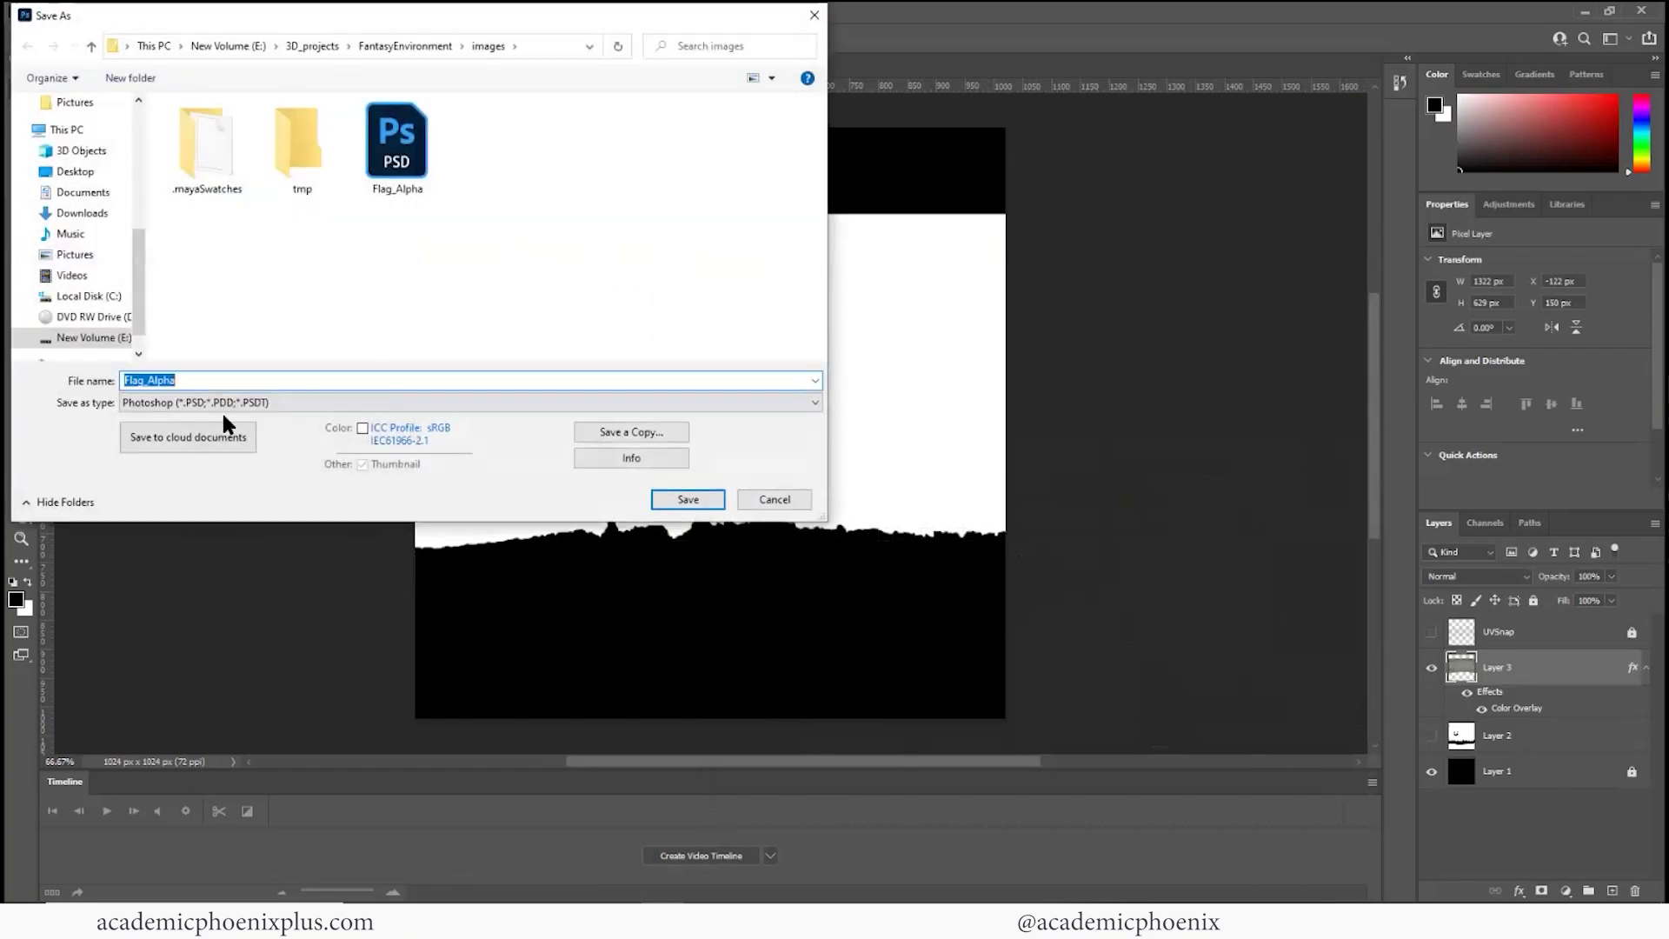
{"action": "left_click", "coordinate": [234, 376]}
{"action": "type", "text": "2"}
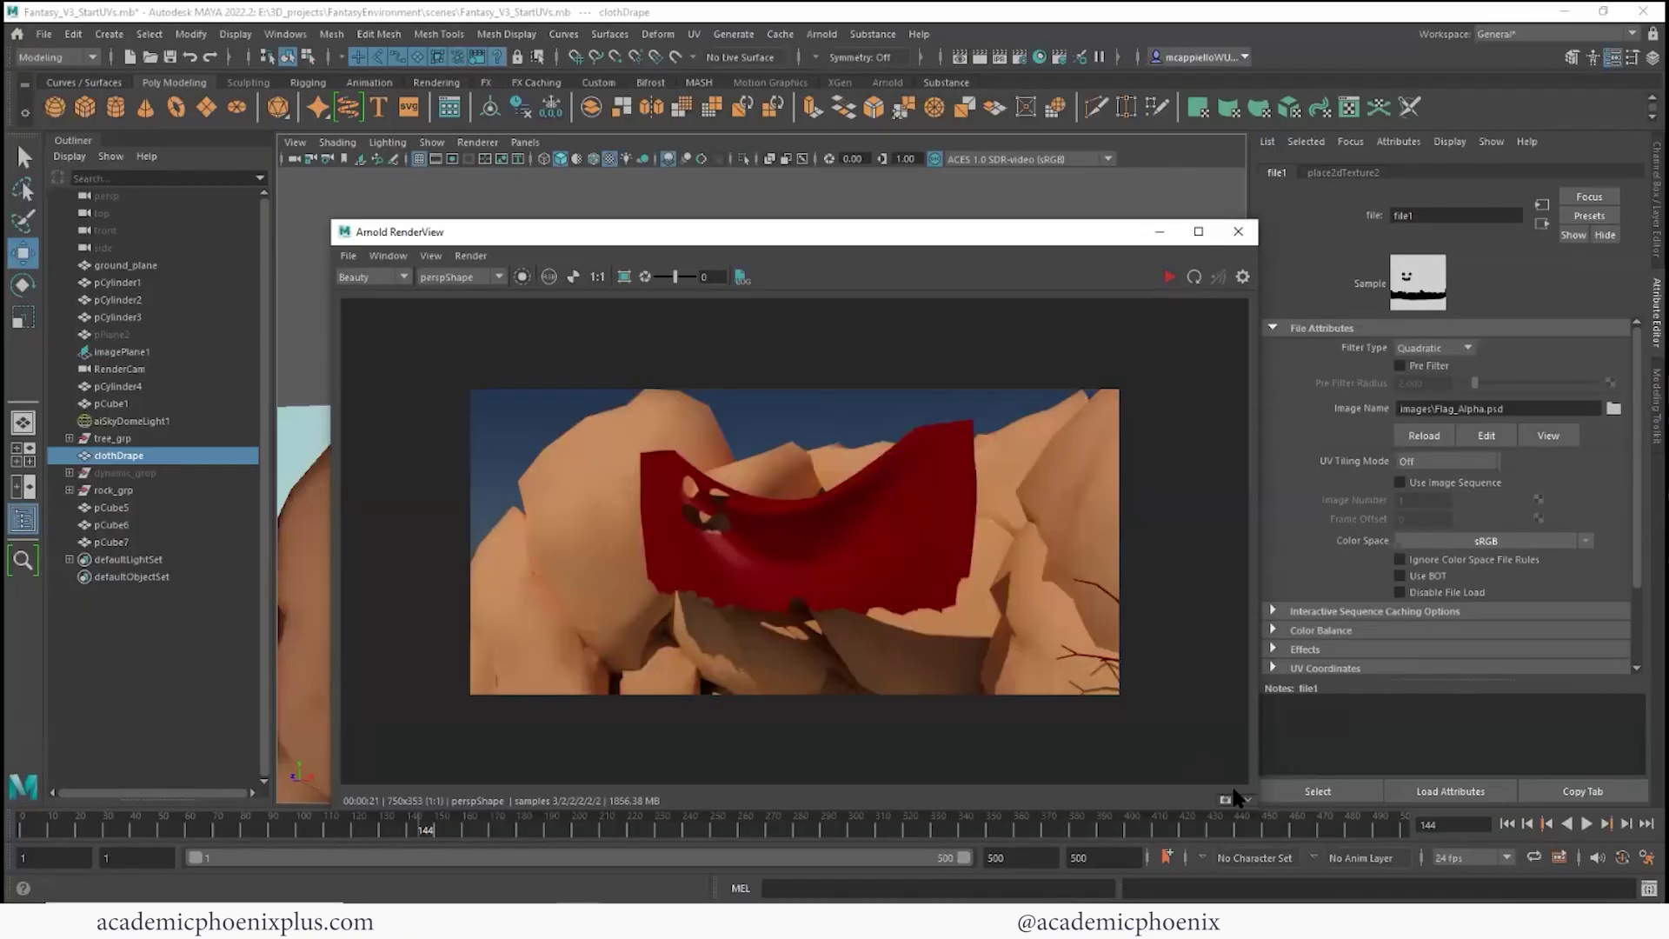
In Maya, store a snapshot of the current render, set the file texture's image to images\Flag_Alpha2.psd, and reopen the render view
{"action": "left_click", "coordinate": [1225, 800]}
{"action": "left_click", "coordinate": [1159, 231]}
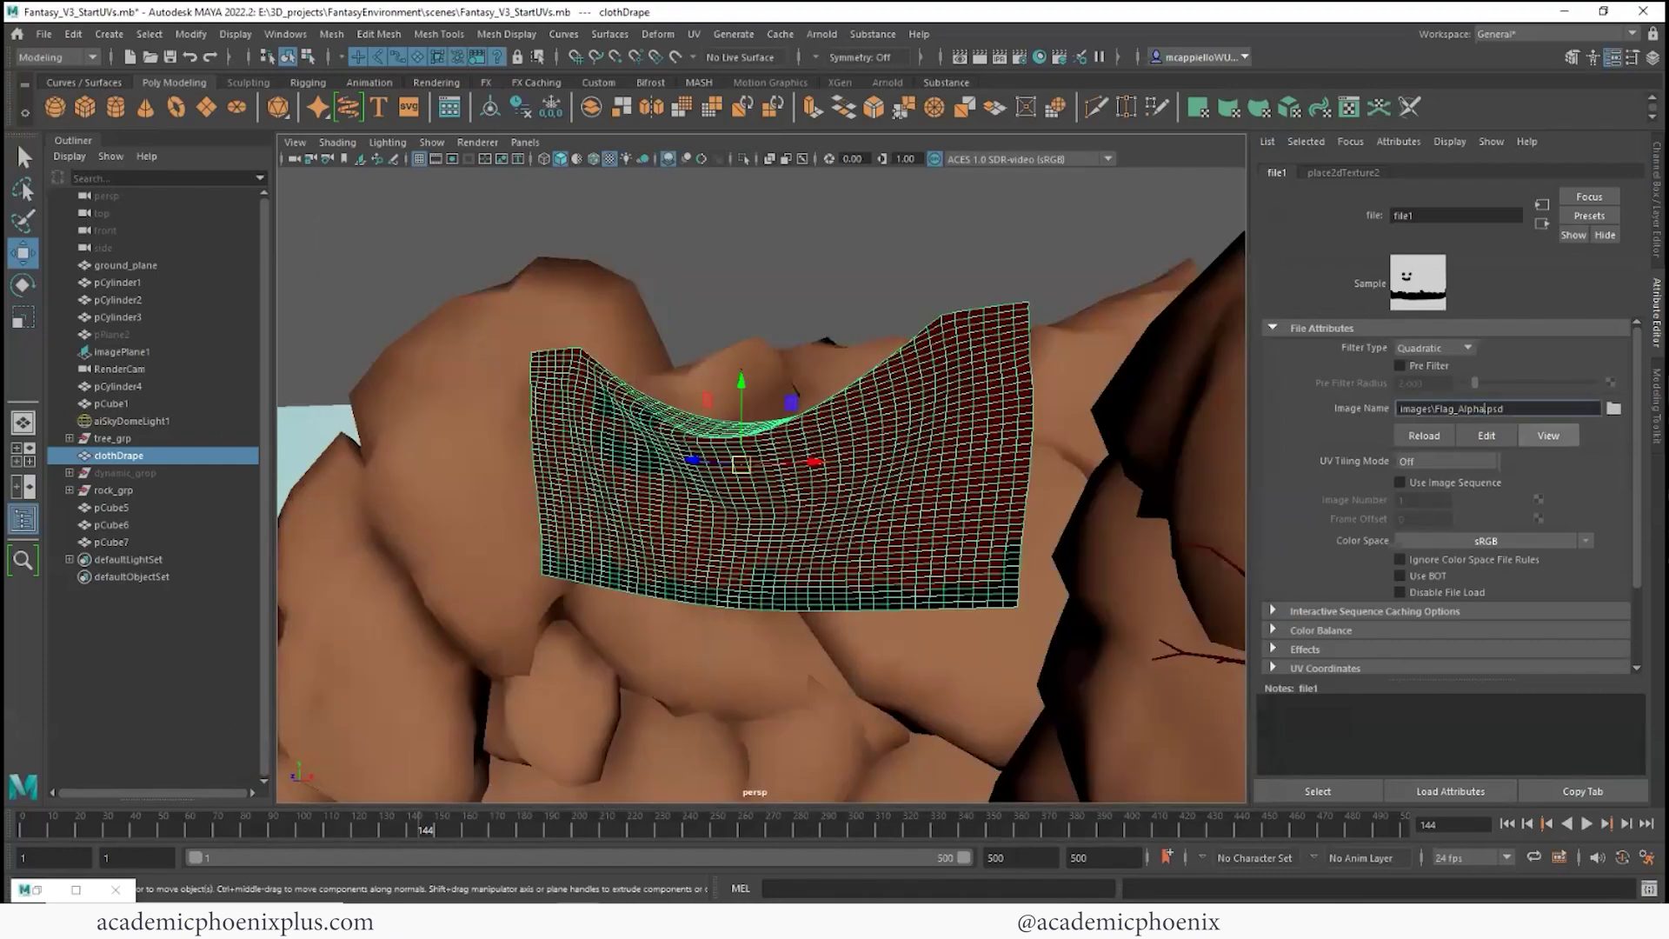
{"action": "key", "text": "Return"}
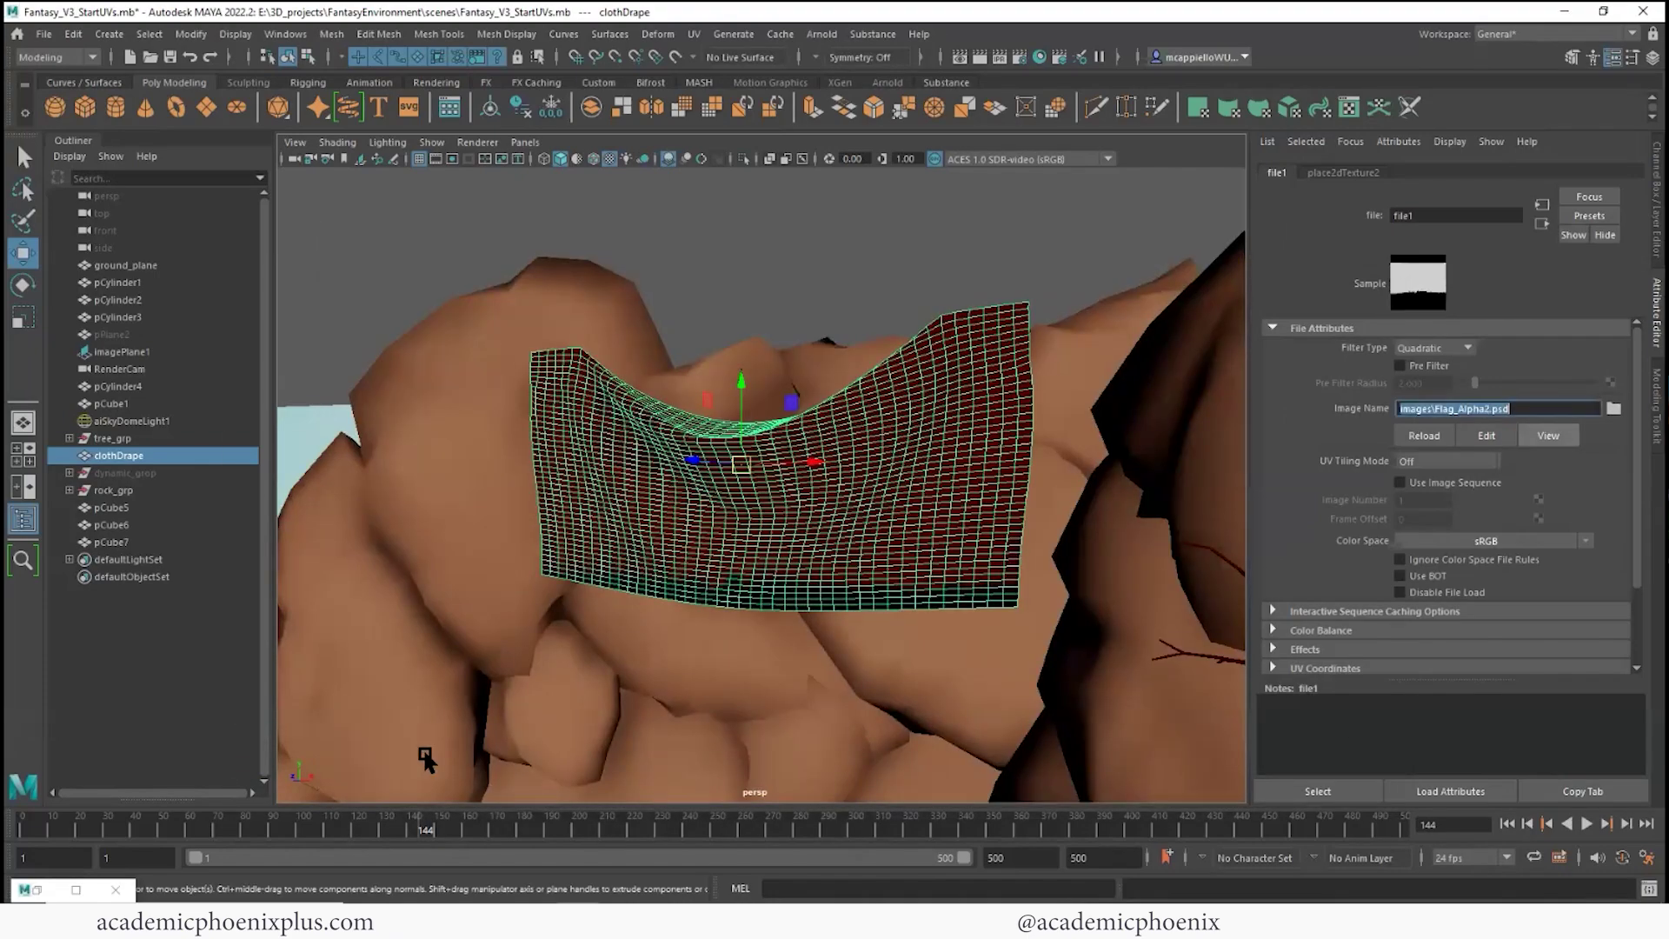
{"action": "left_click", "coordinate": [49, 894]}
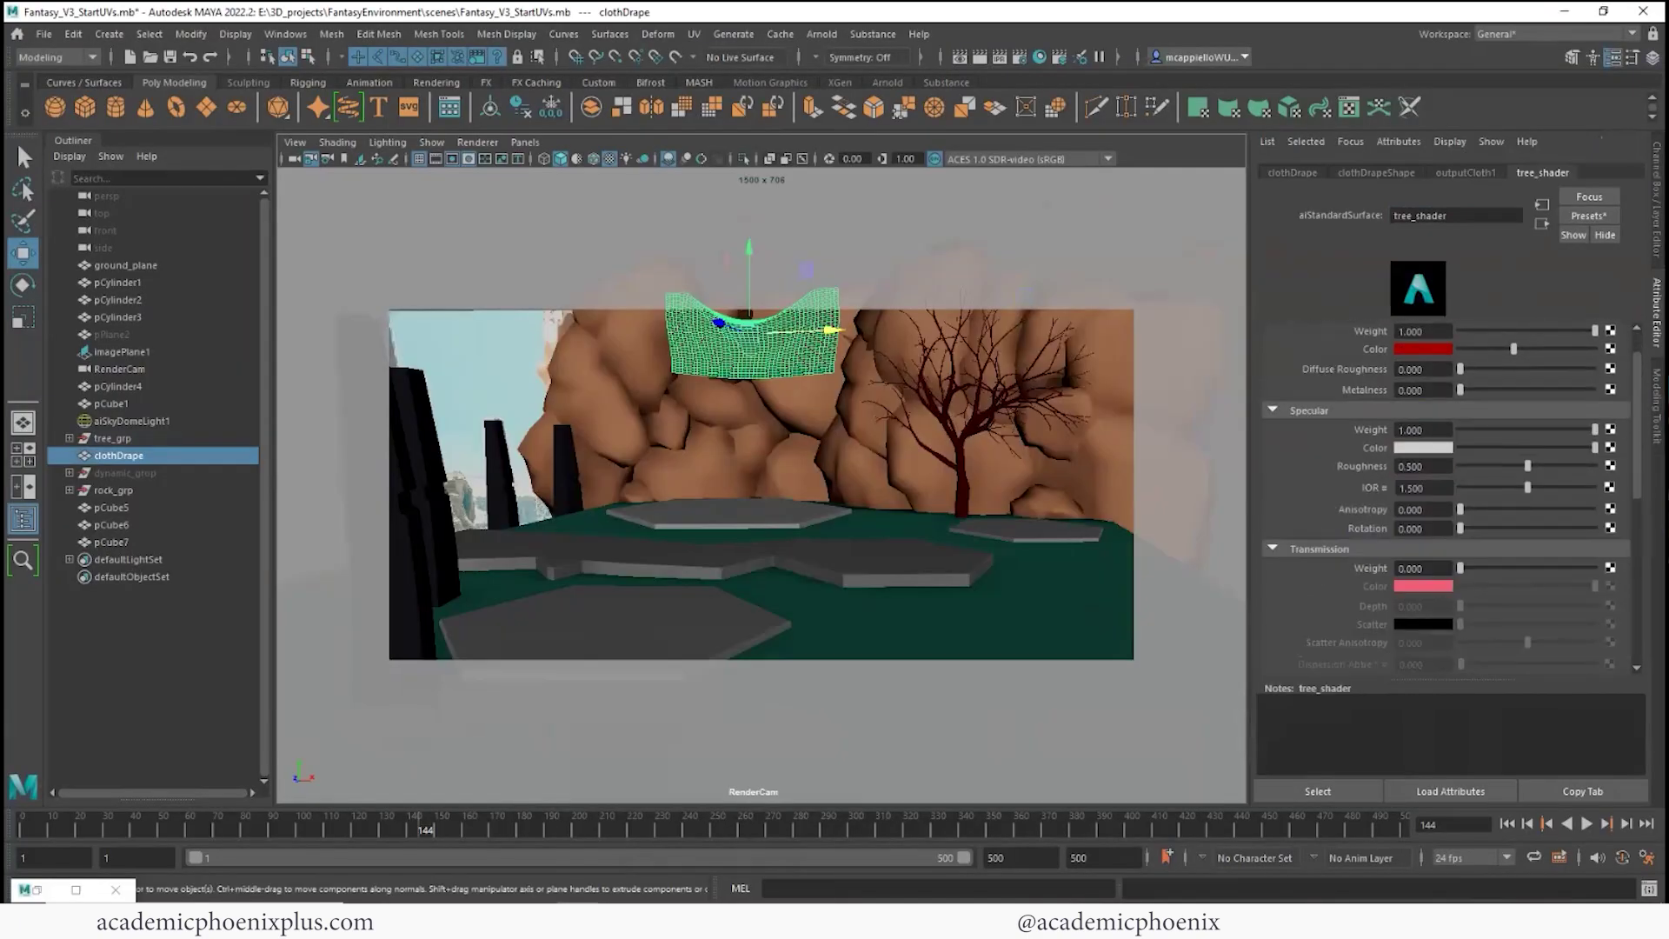
Set the Sheen weight of the flag's tree_shader to about 0.43 and render the scene through RenderCam
{"action": "scroll", "coordinate": [1333, 564], "scroll_direction": "down", "scroll_amount": 5}
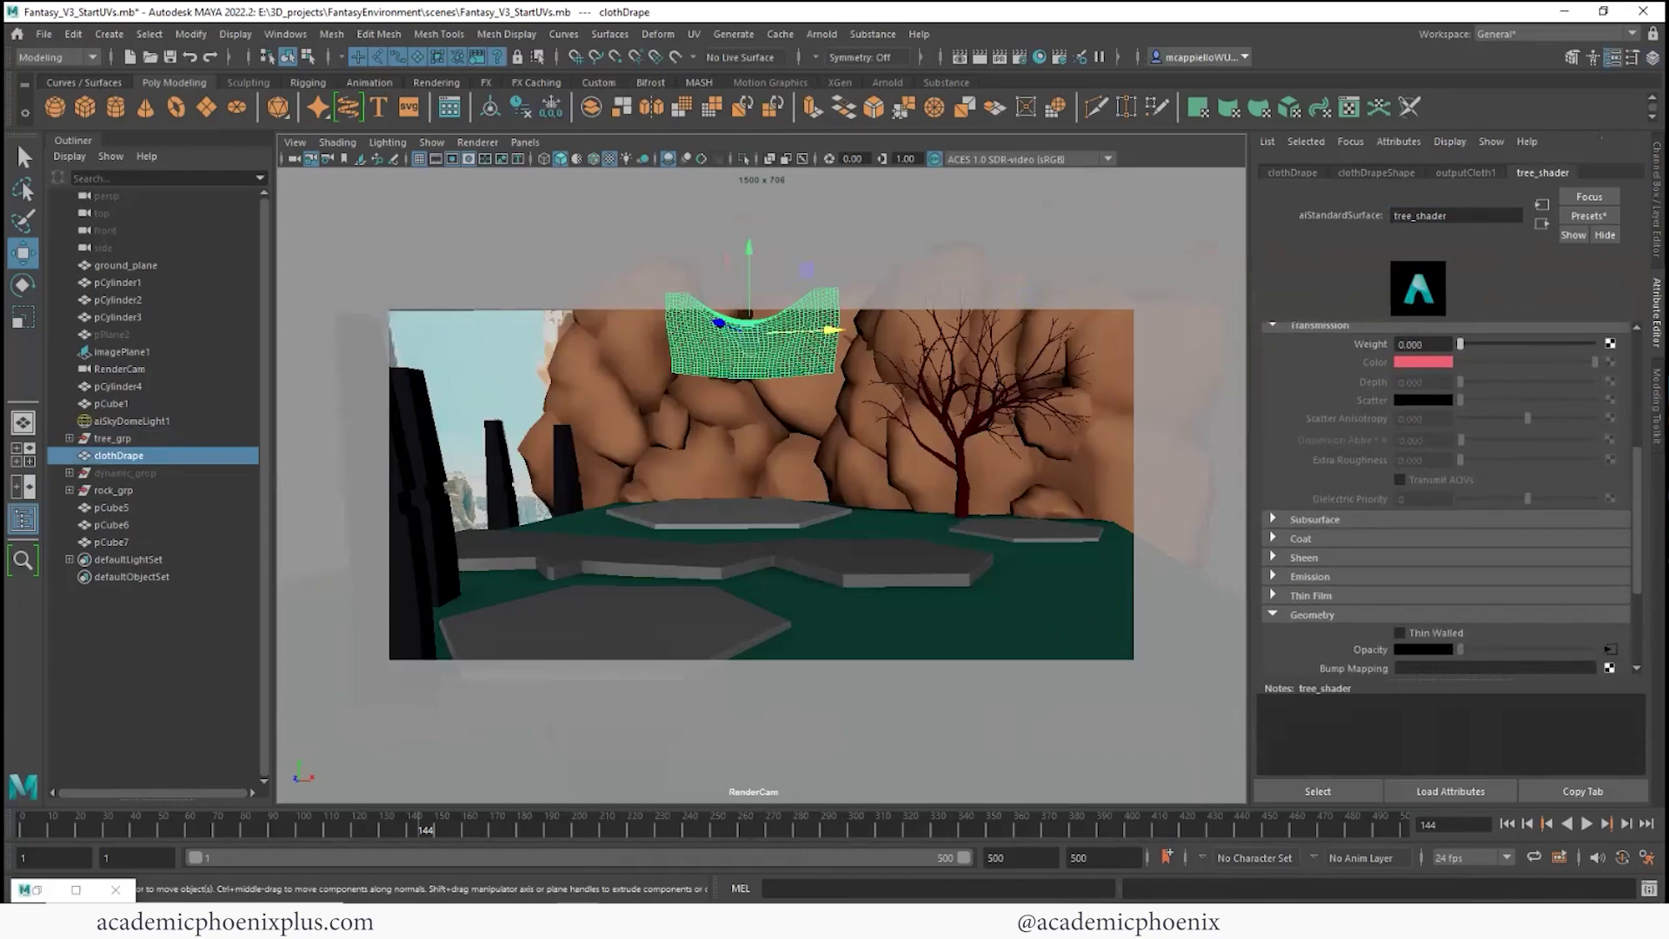
{"action": "left_click", "coordinate": [1335, 533]}
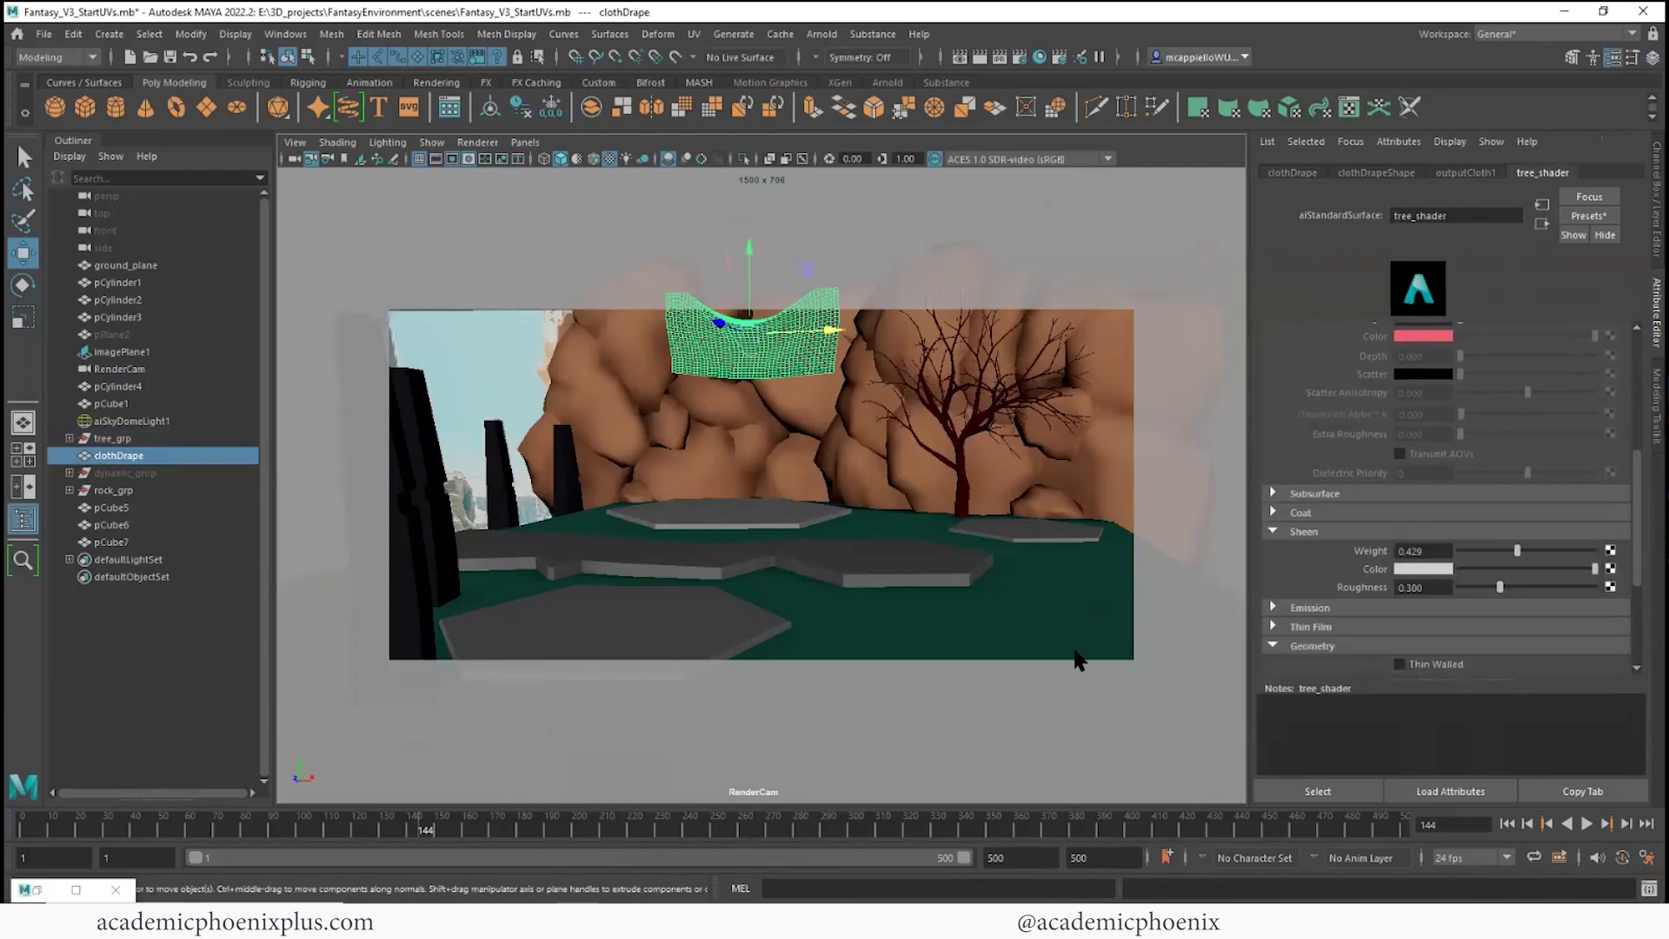
{"action": "left_click", "coordinate": [35, 889]}
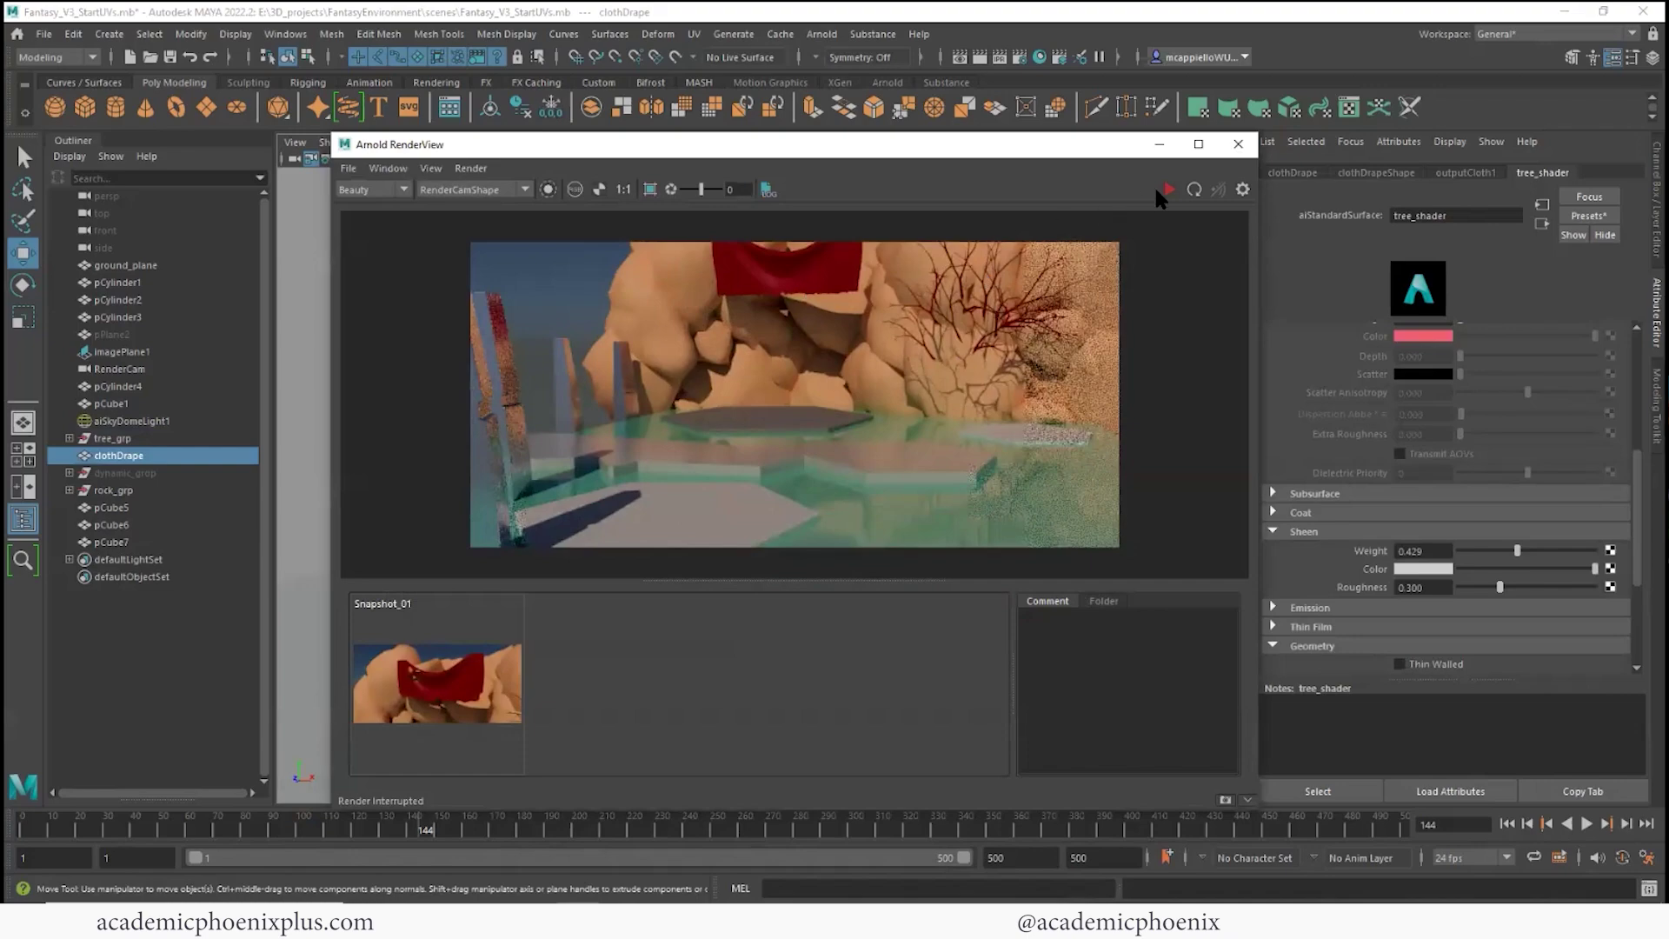
{"action": "left_click", "coordinate": [1168, 189]}
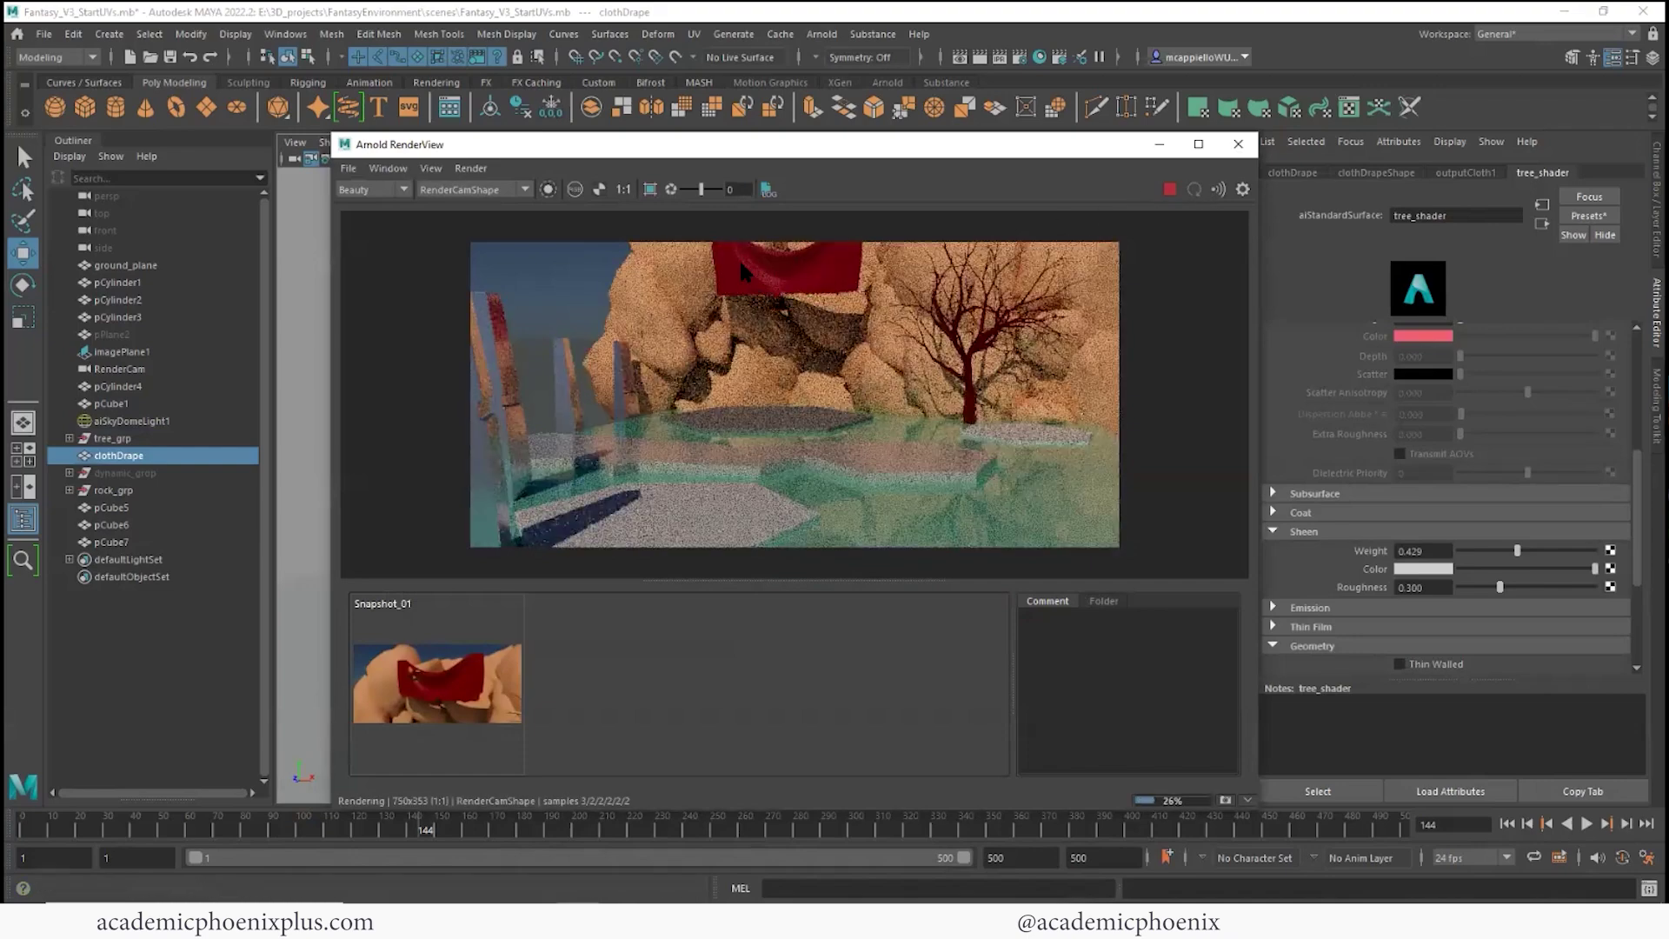
Compare the render with the stored snapshot, raise the Sheen weight to about 0.734, and stop the render
{"action": "left_click", "coordinate": [470, 703]}
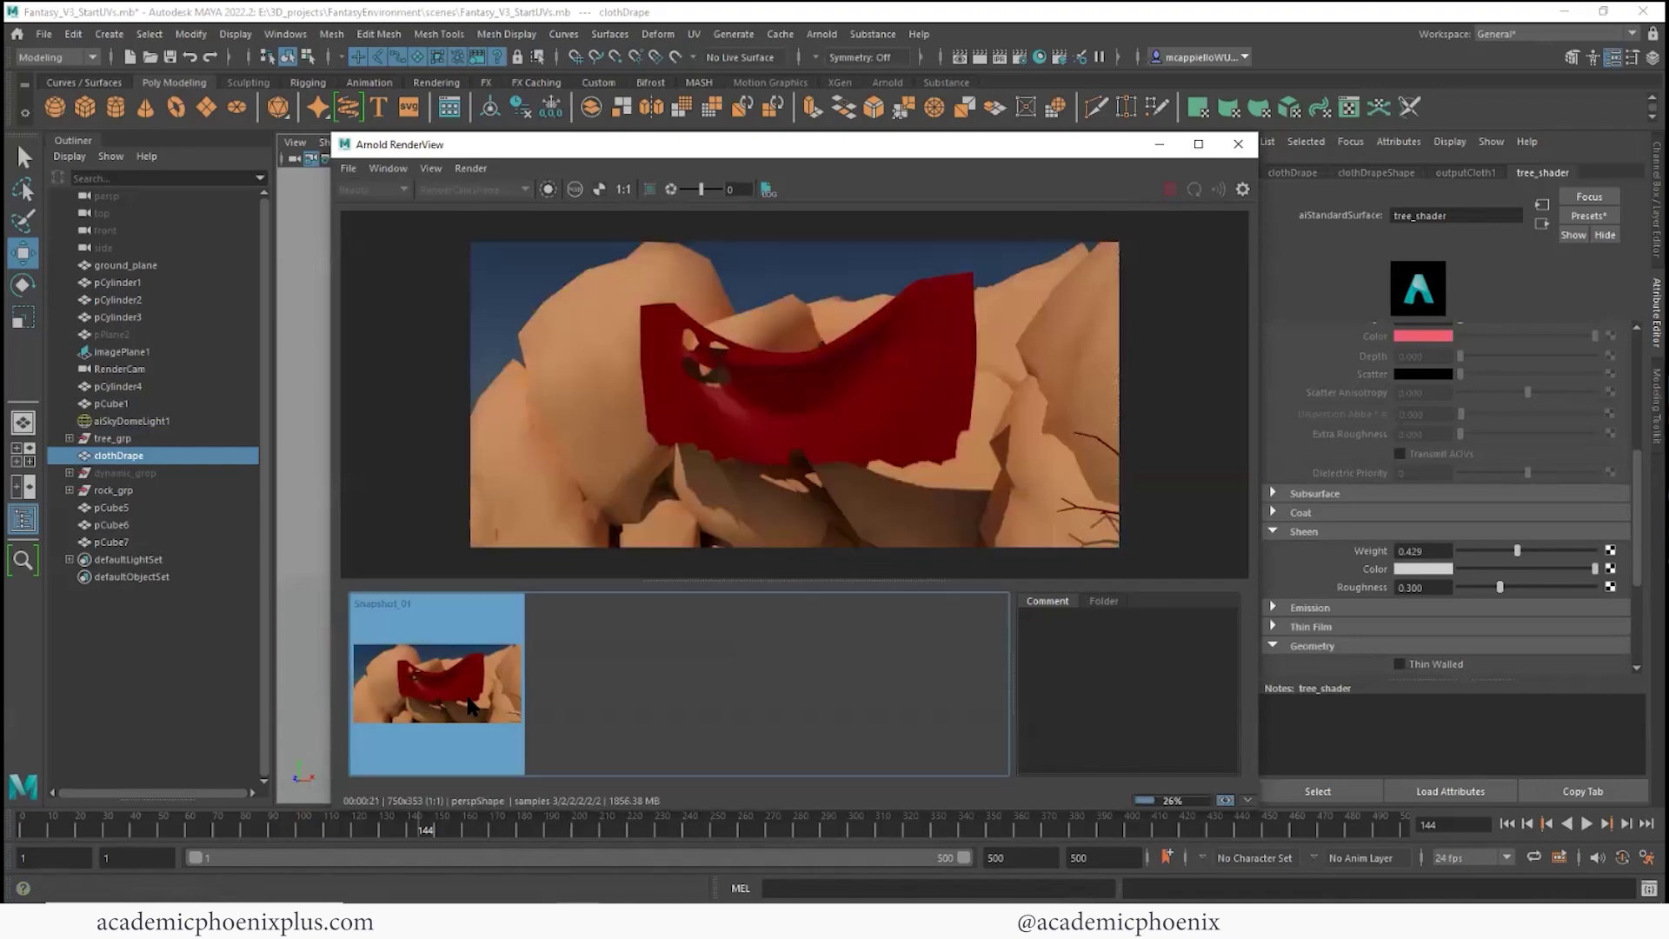
{"action": "left_click", "coordinate": [469, 703]}
{"action": "left_click_drag", "start_coordinate": [1517, 550], "coordinate": [1558, 550]}
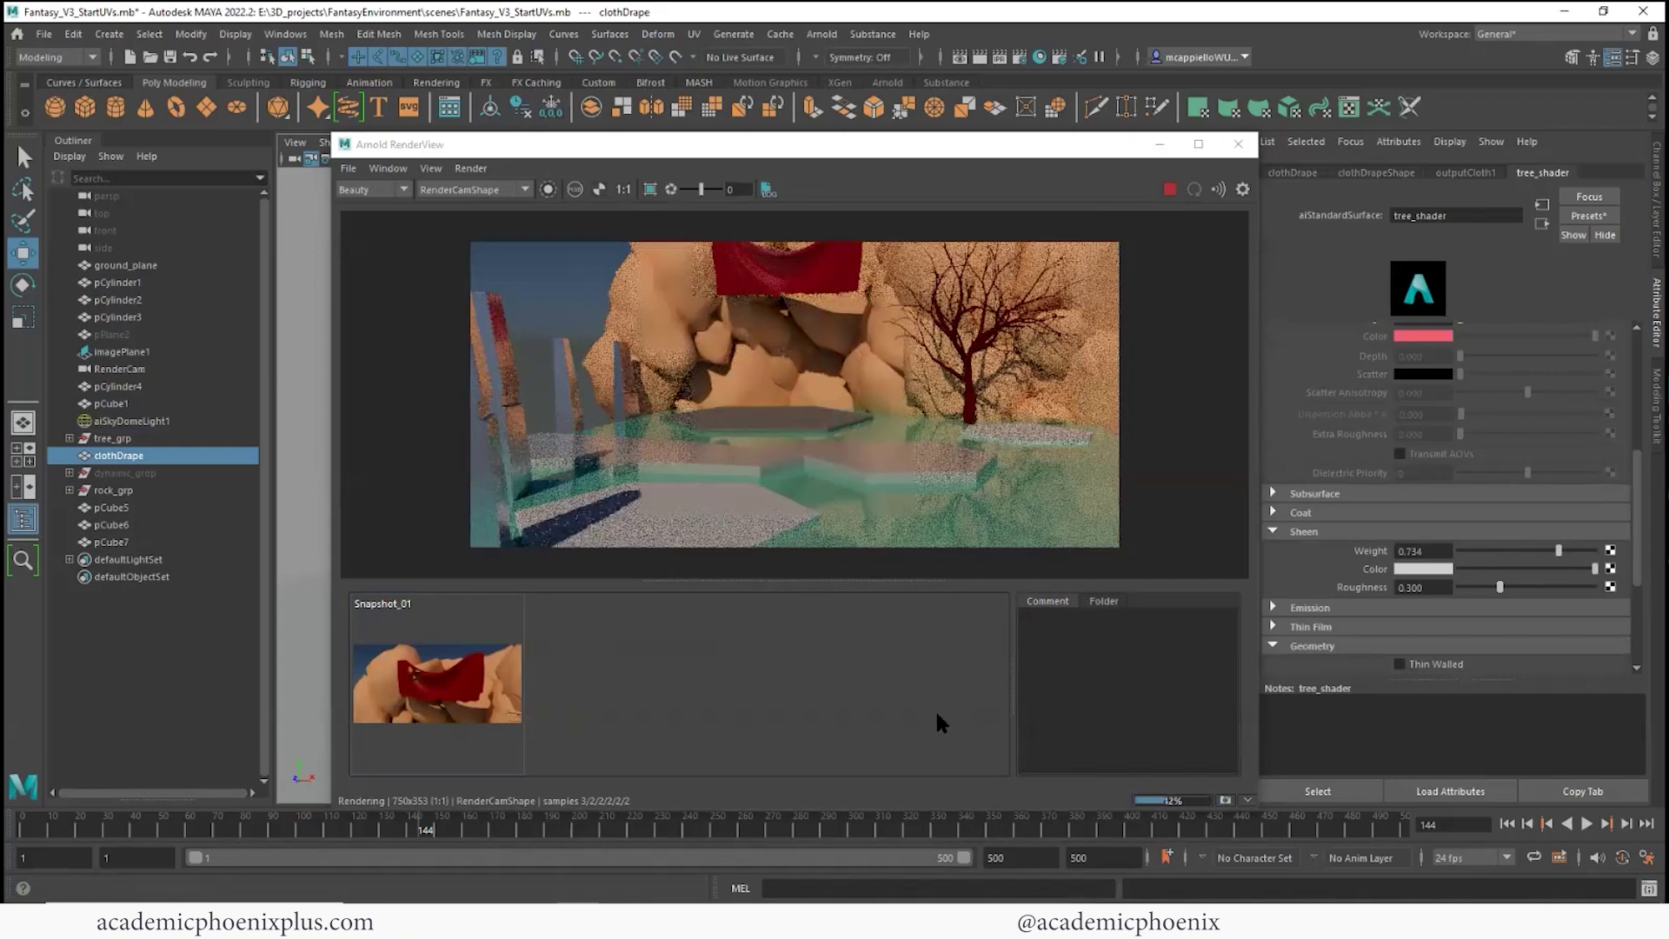
{"action": "left_click", "coordinate": [1170, 188]}
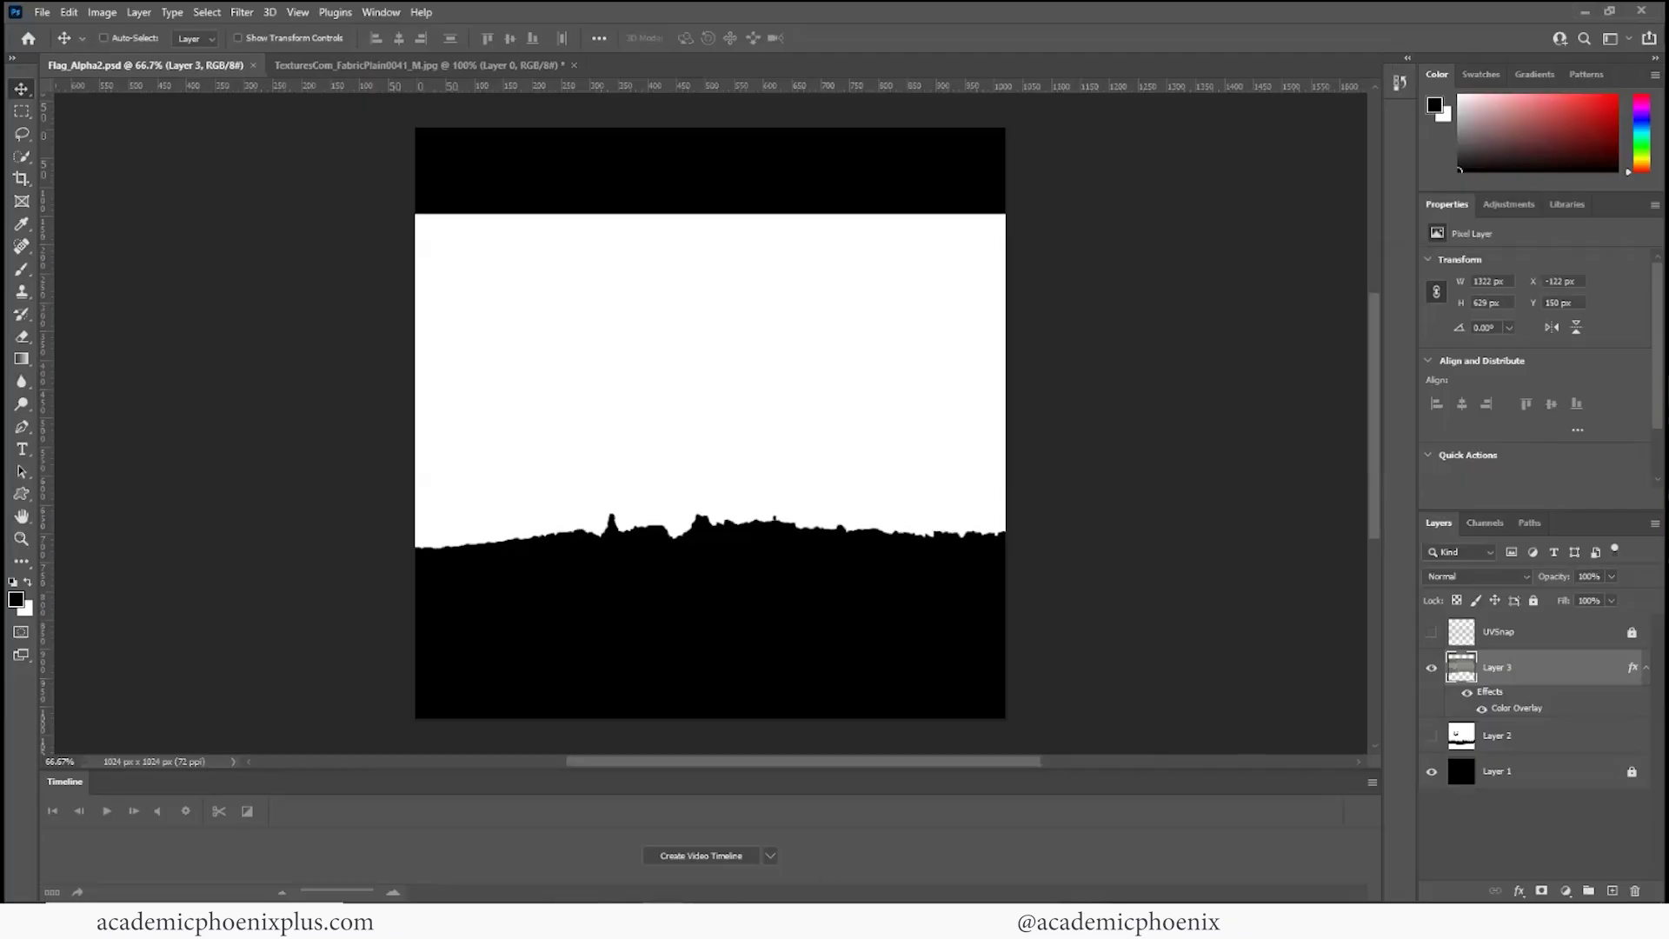
In Photoshop, save a copy of the alpha document as Flag_CLR in Photoshop format
{"action": "key", "text": "ctrl+shift+s"}
{"action": "left_click", "coordinate": [138, 382]}
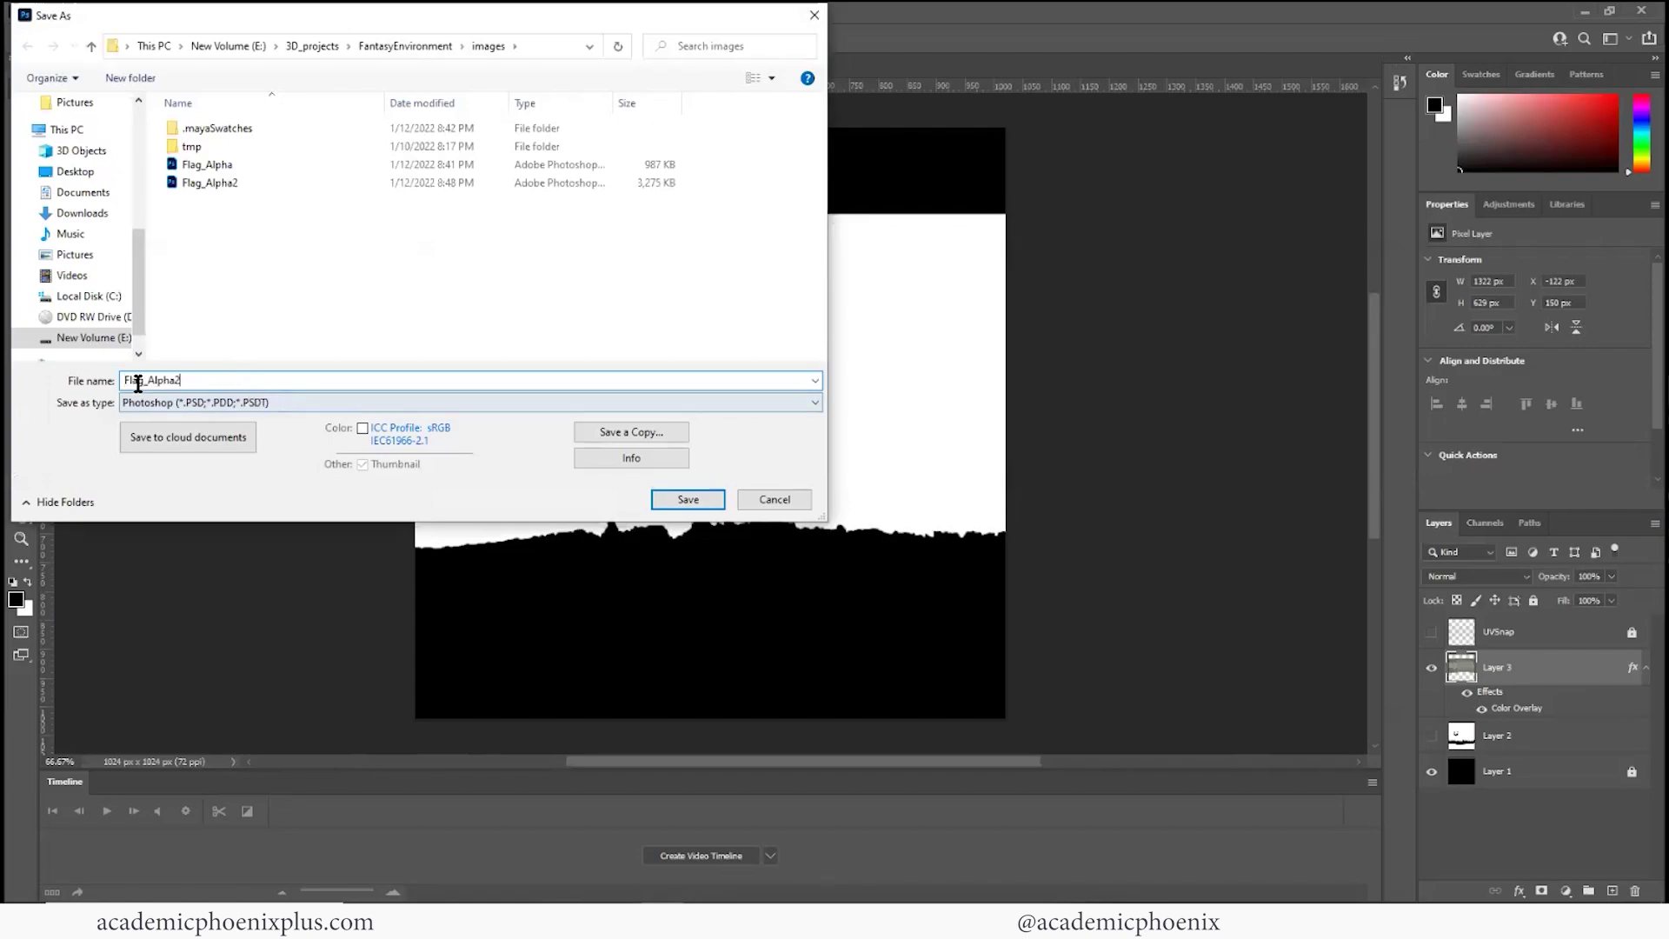
{"action": "left_click_drag", "start_coordinate": [148, 381], "coordinate": [222, 376]}
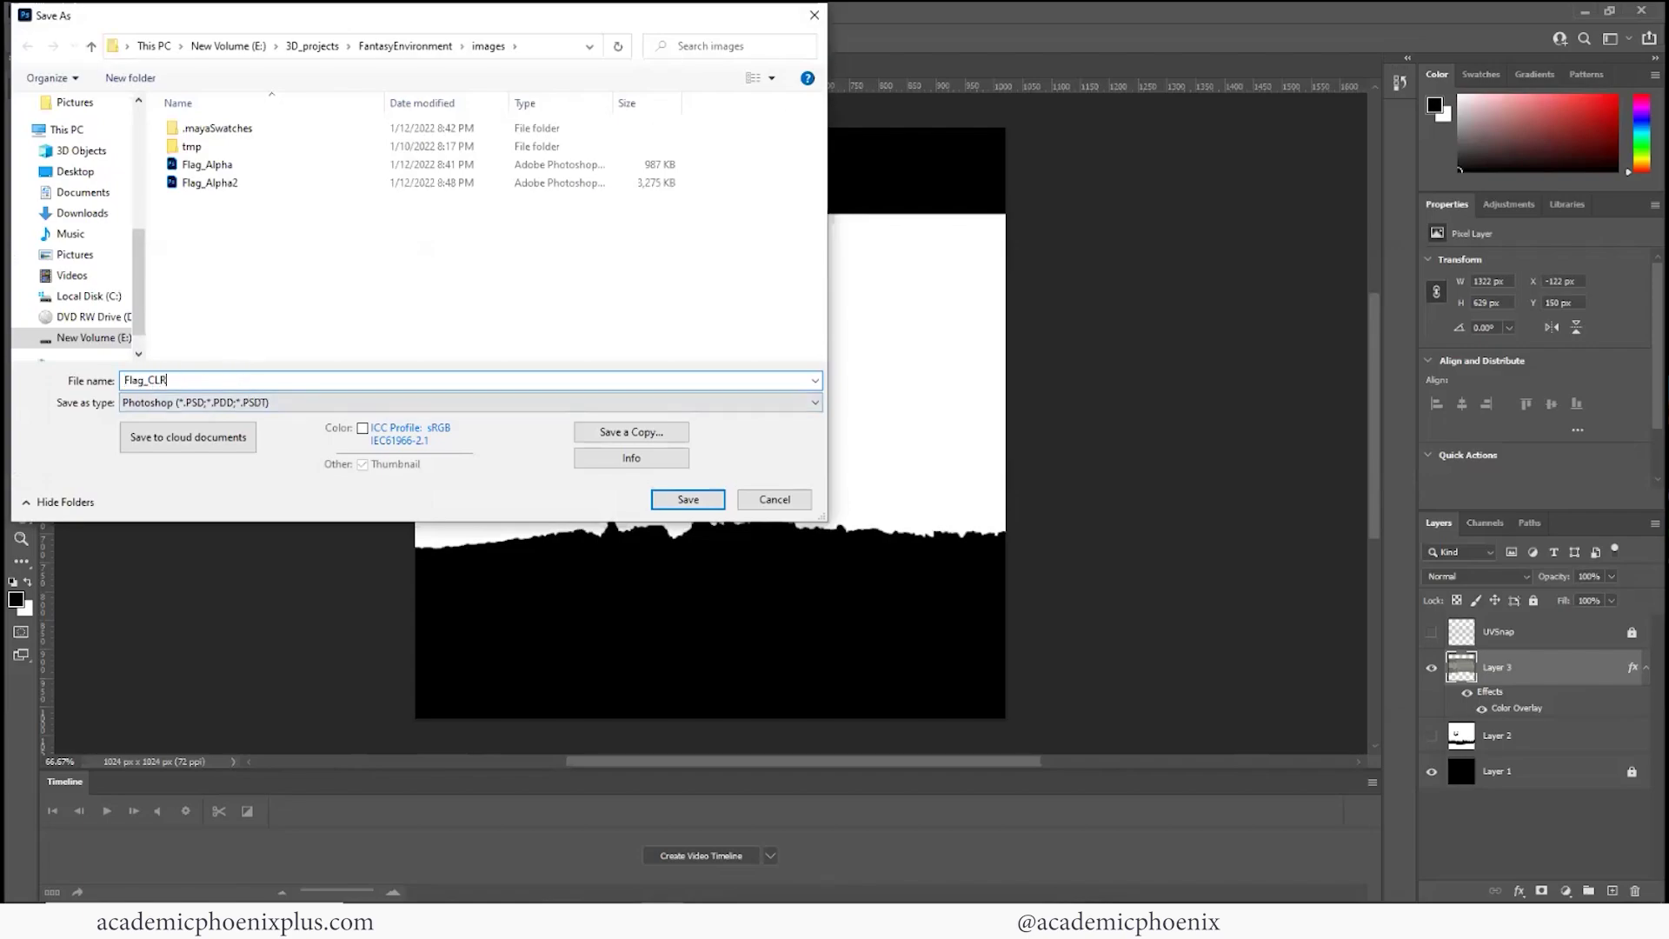
{"action": "key", "text": "Return"}
{"action": "key", "text": "Return"}
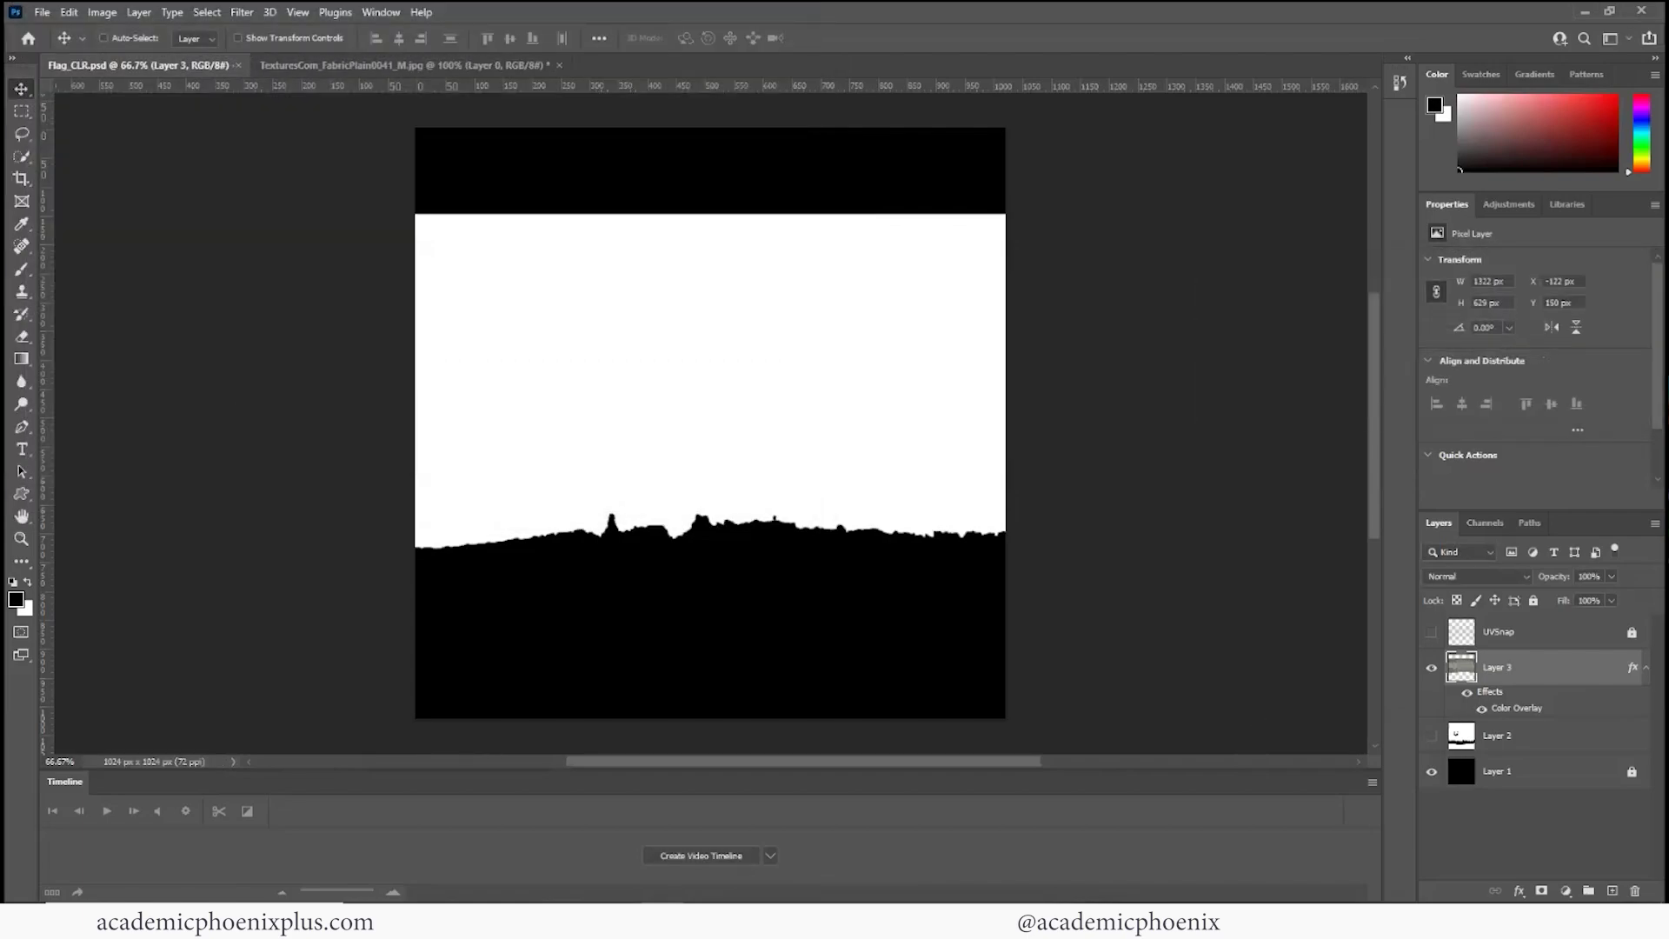
Change the fabric layer's Color Overlay to dark red at about 76% opacity so the fabric texture shows through
{"action": "left_click", "coordinate": [1468, 693]}
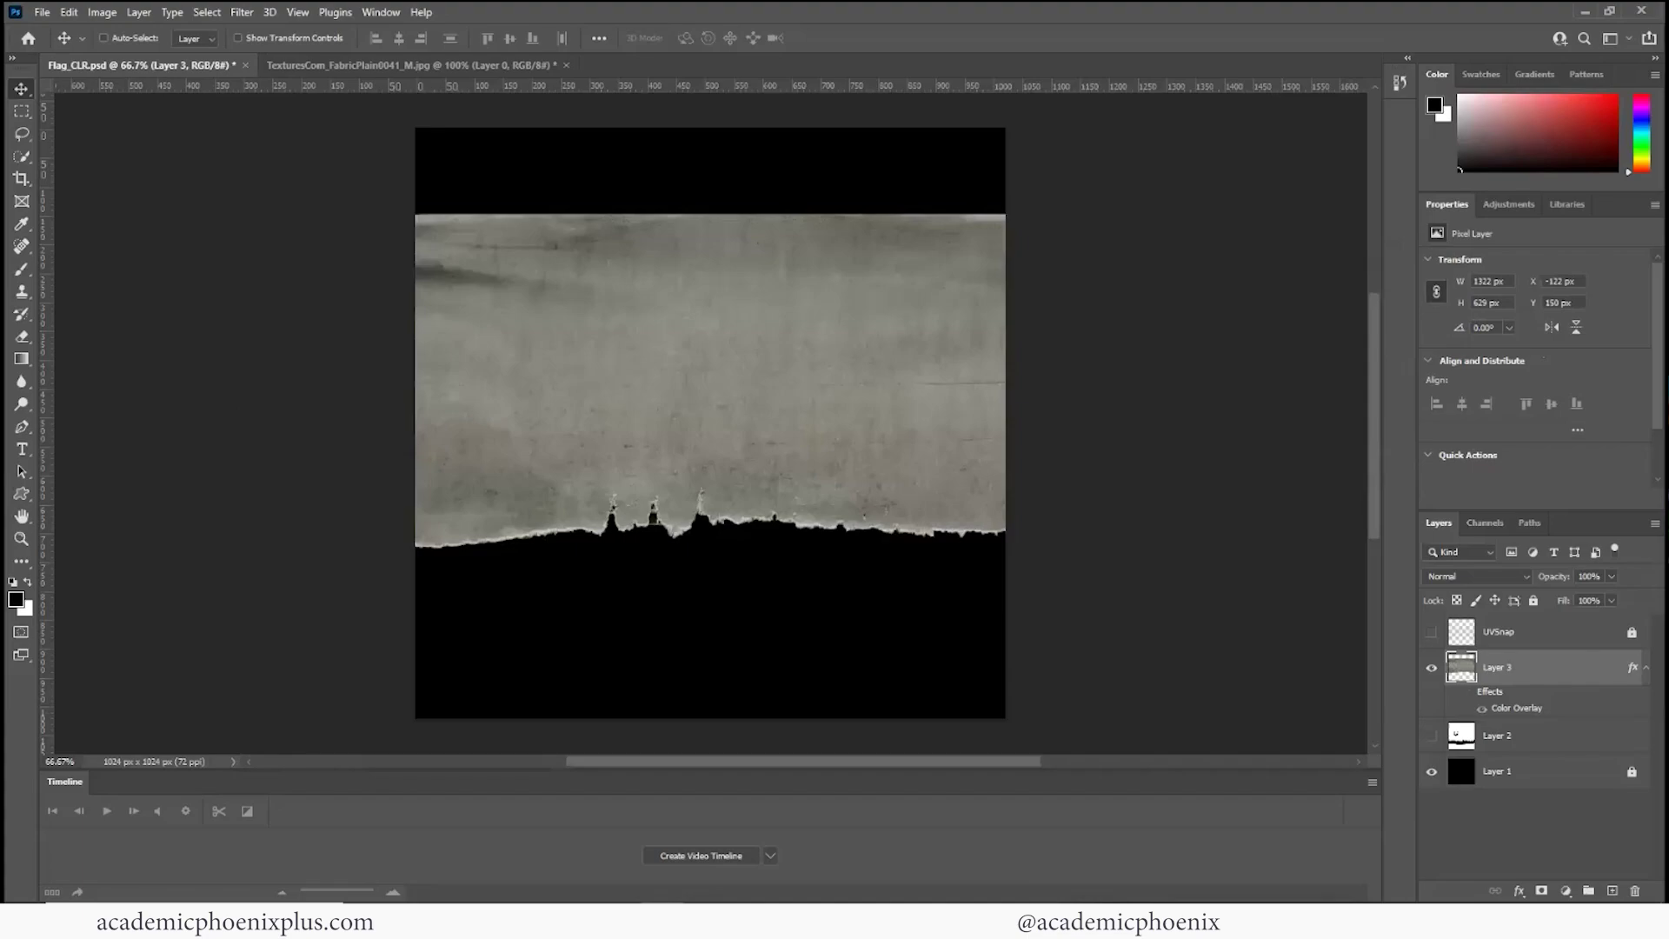
{"action": "left_click", "coordinate": [1468, 692]}
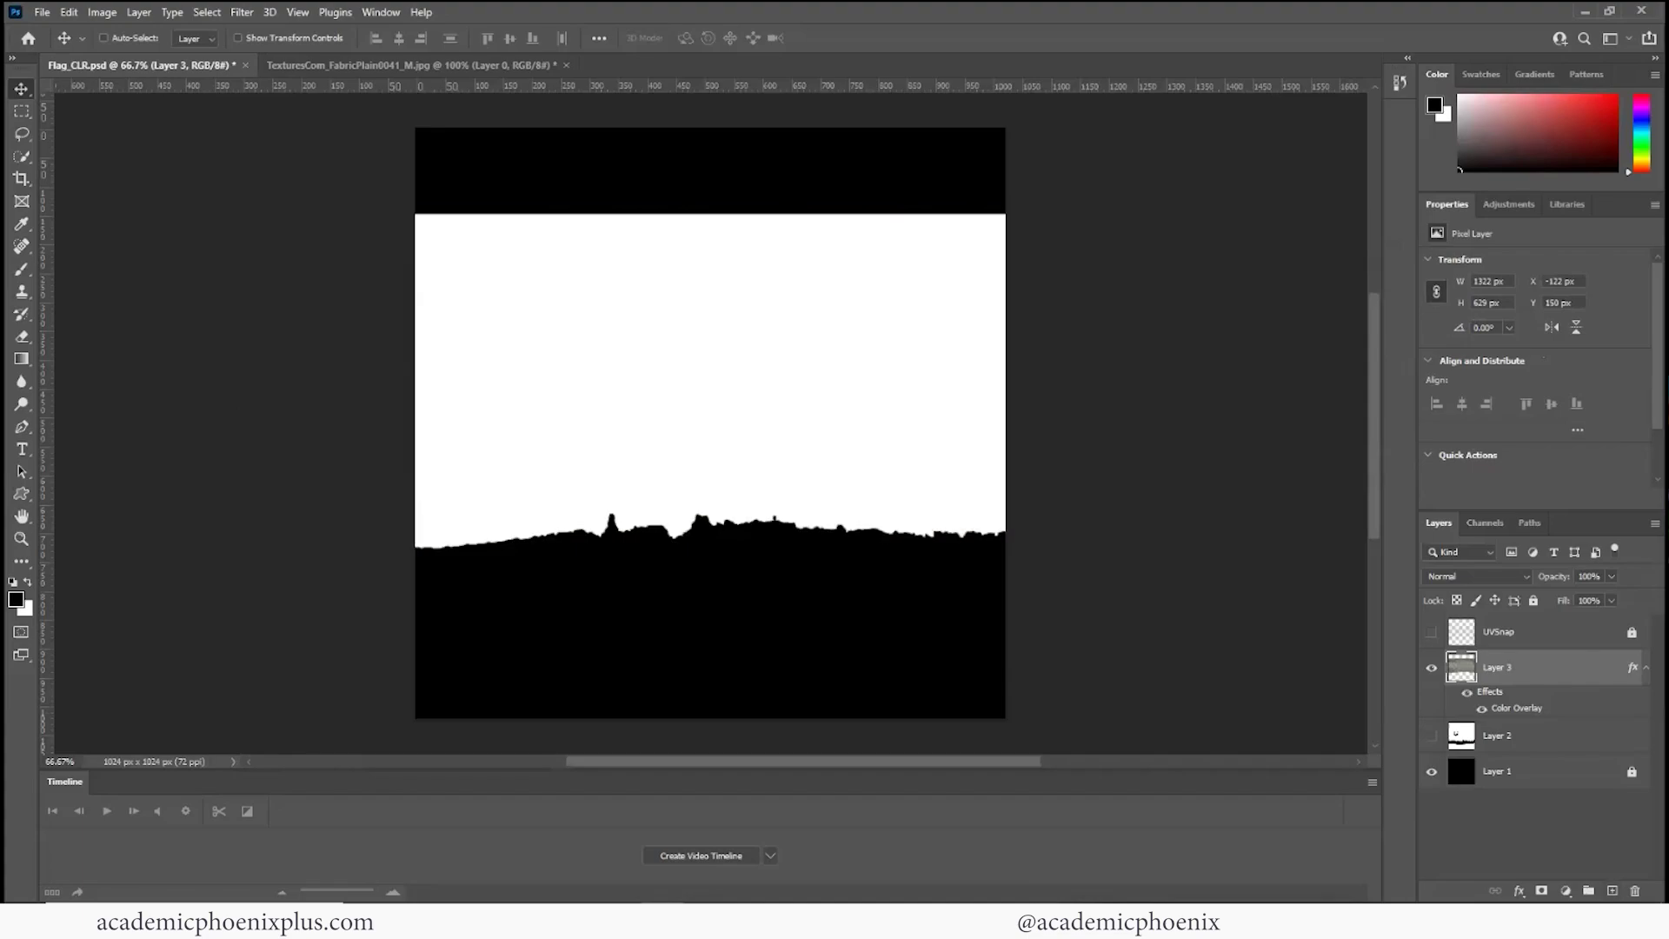
{"action": "double_click", "coordinate": [1517, 708]}
{"action": "left_click", "coordinate": [1376, 446]}
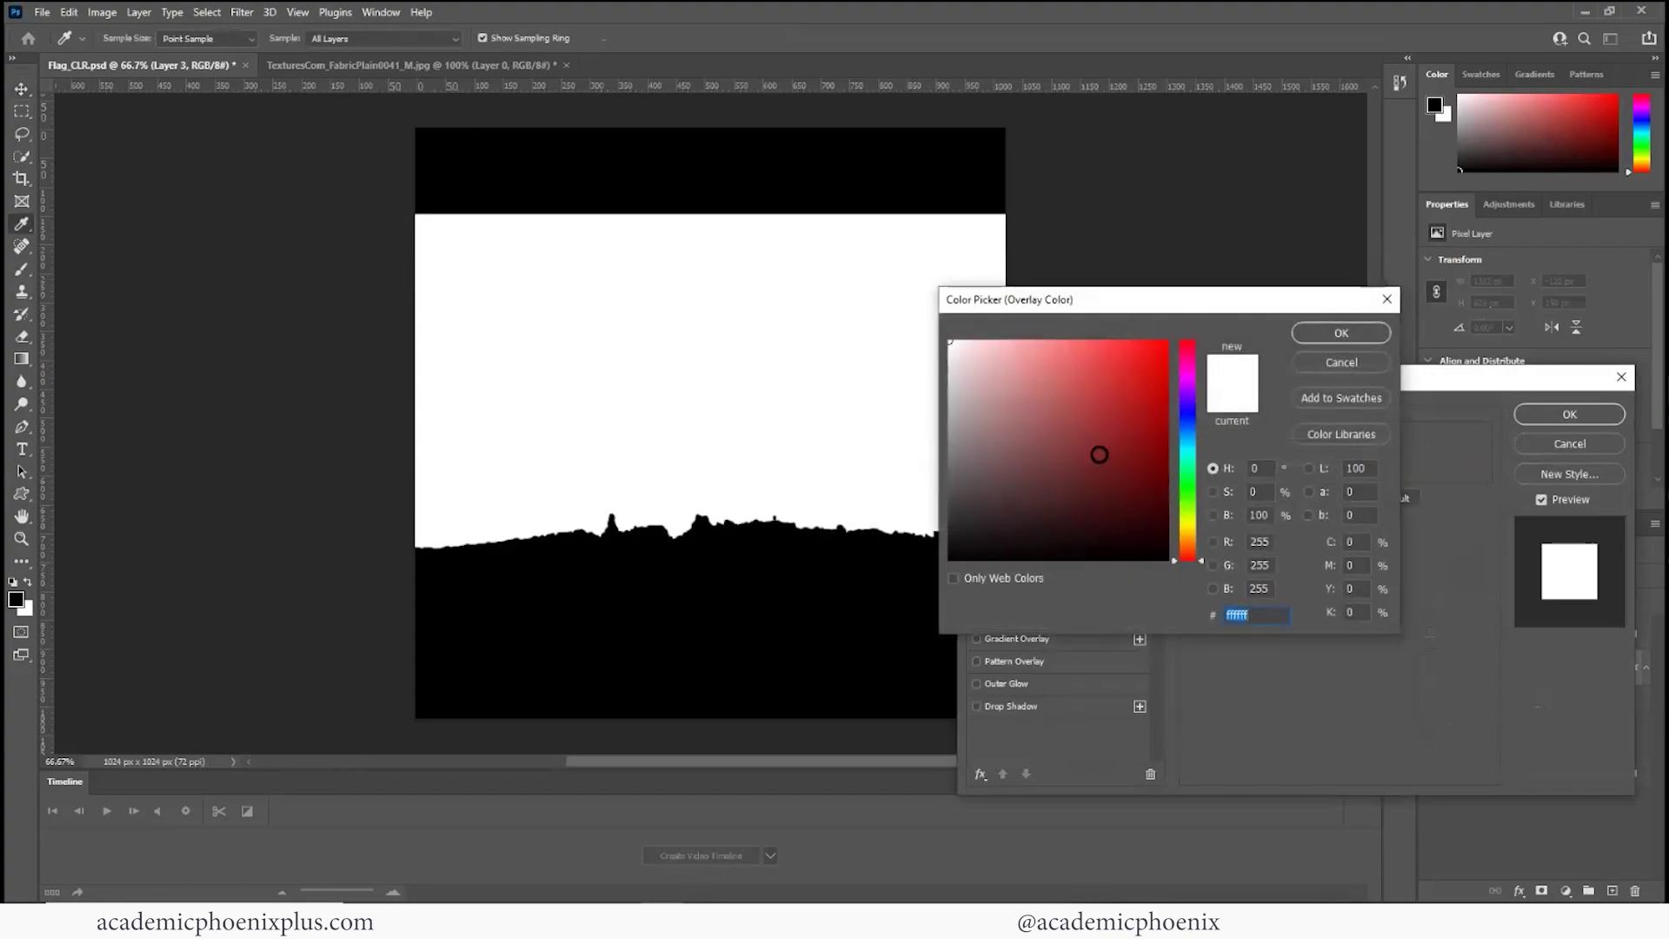
{"action": "left_click", "coordinate": [1168, 473]}
{"action": "left_click", "coordinate": [1342, 332]}
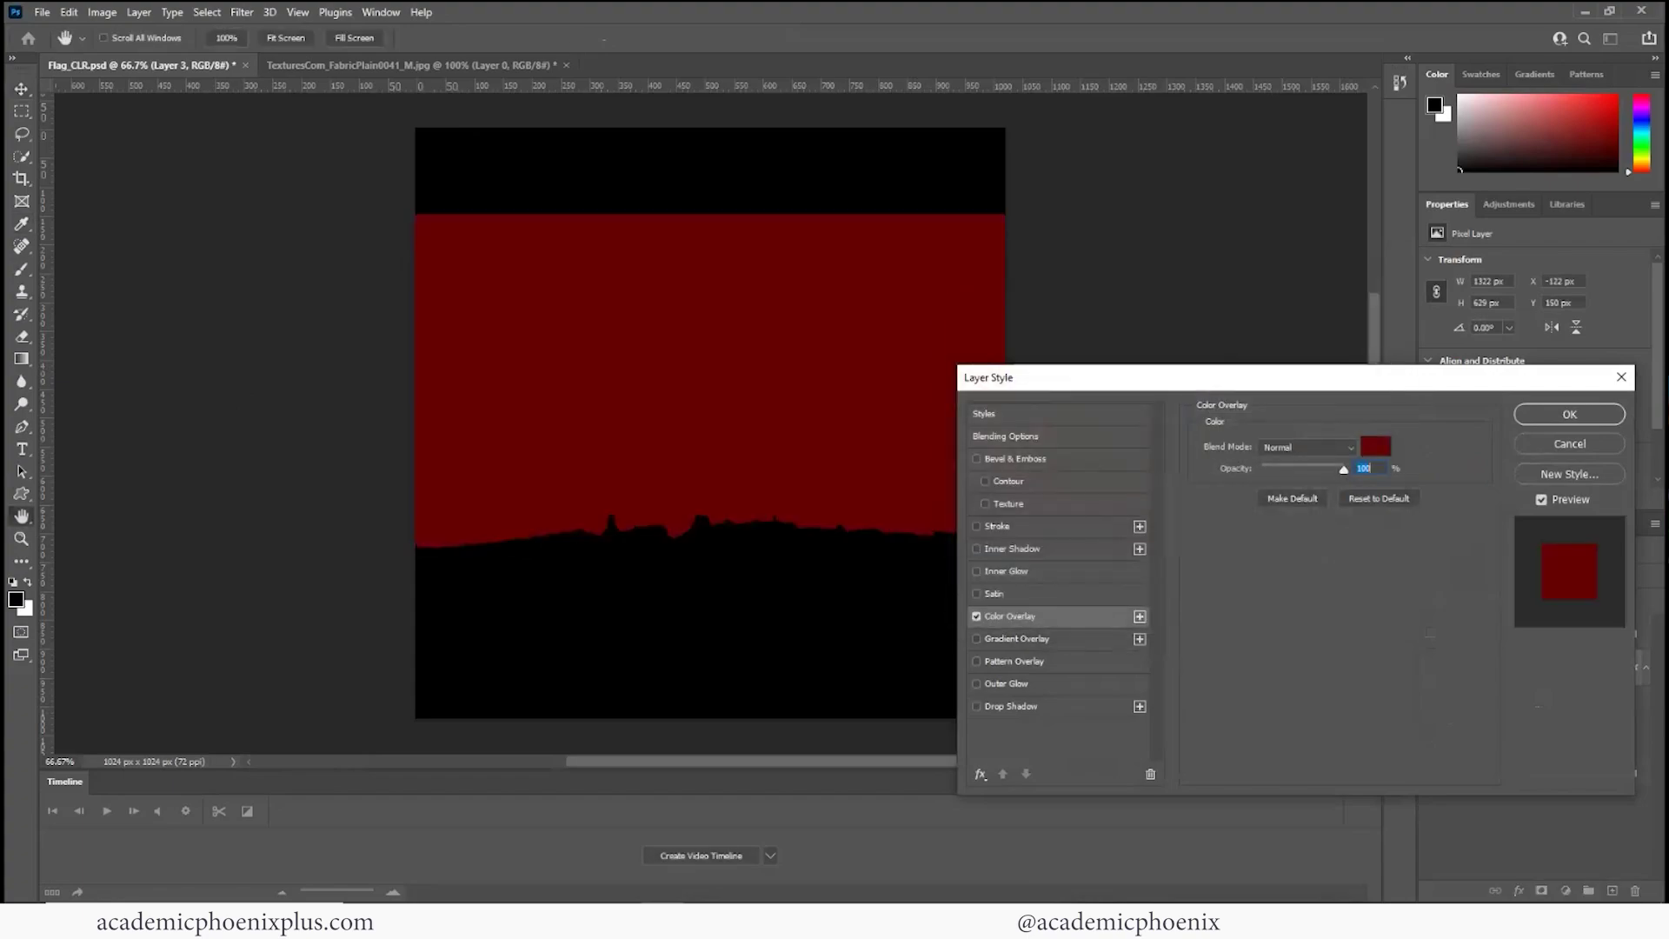
{"action": "left_click", "coordinate": [1322, 471]}
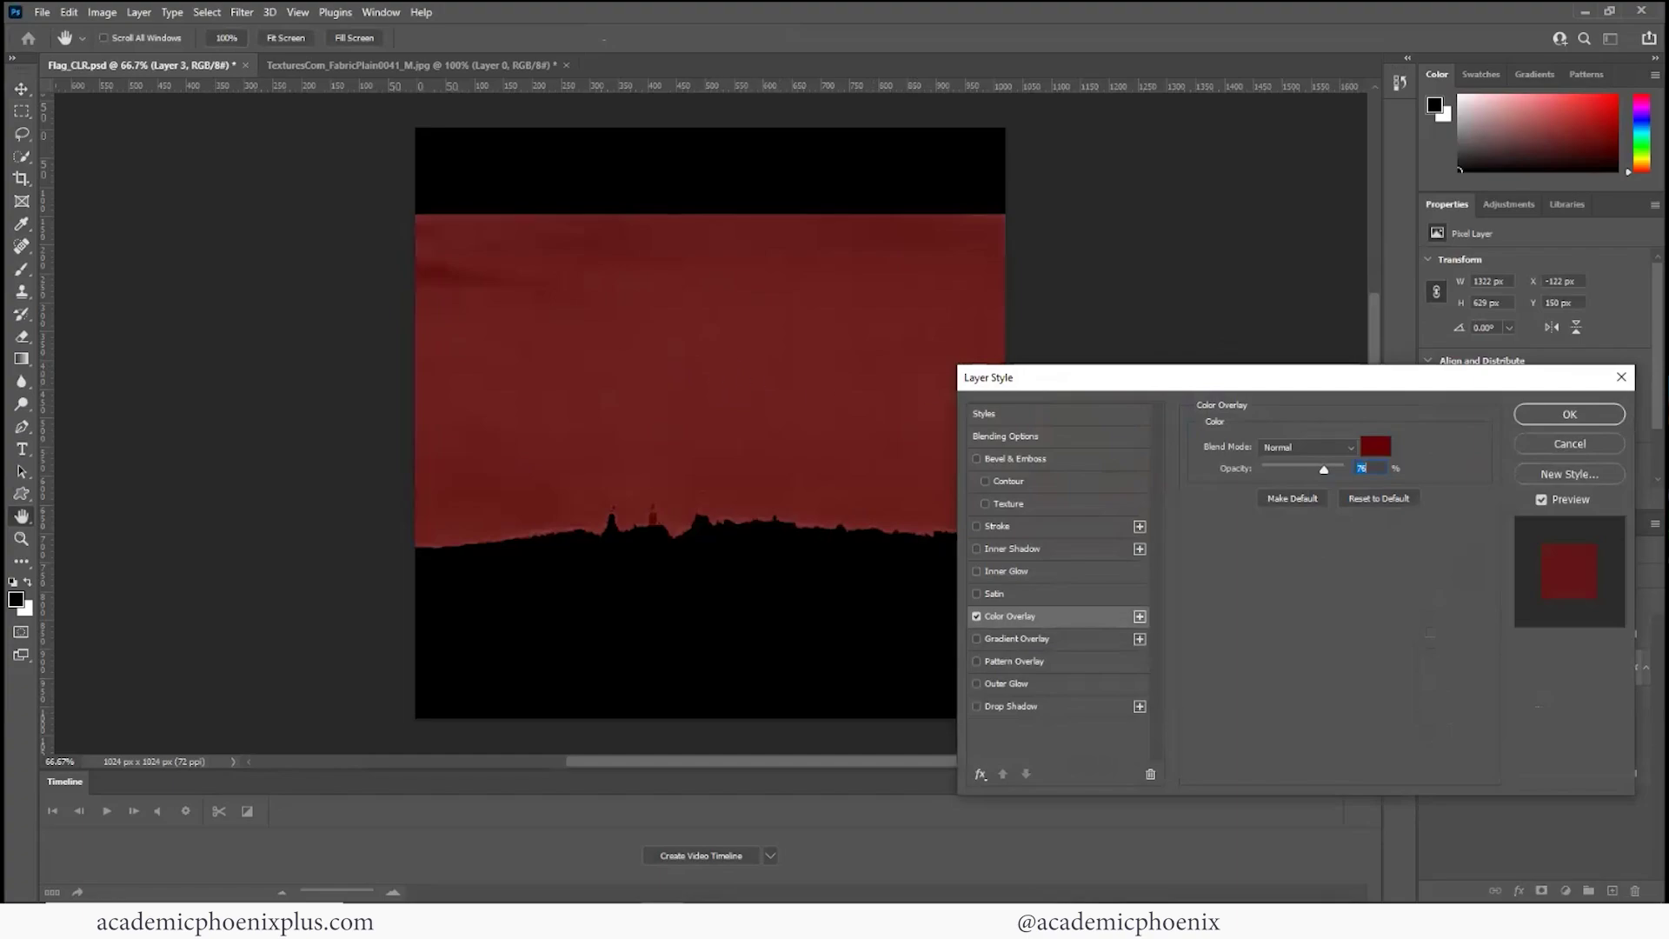
{"action": "key", "text": "Return"}
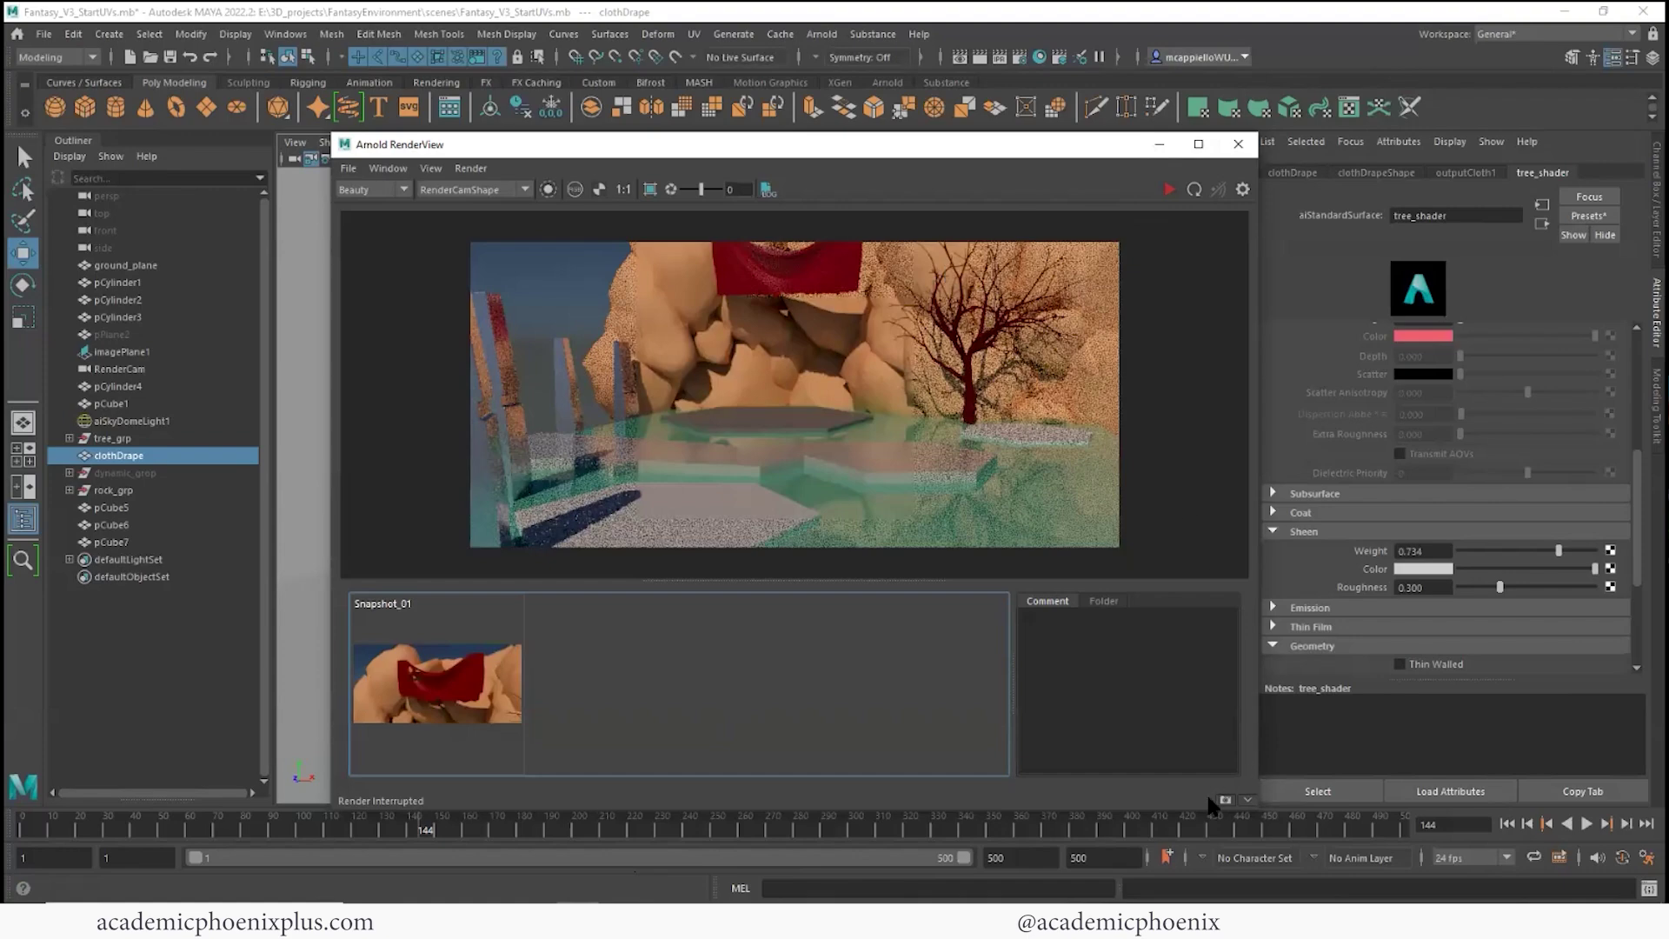
Store a snapshot of the render and map tree_shader's Base Color to the file texture Flag_CLR.psd from the images folder
{"action": "left_click", "coordinate": [1226, 801]}
{"action": "left_click", "coordinate": [1159, 144]}
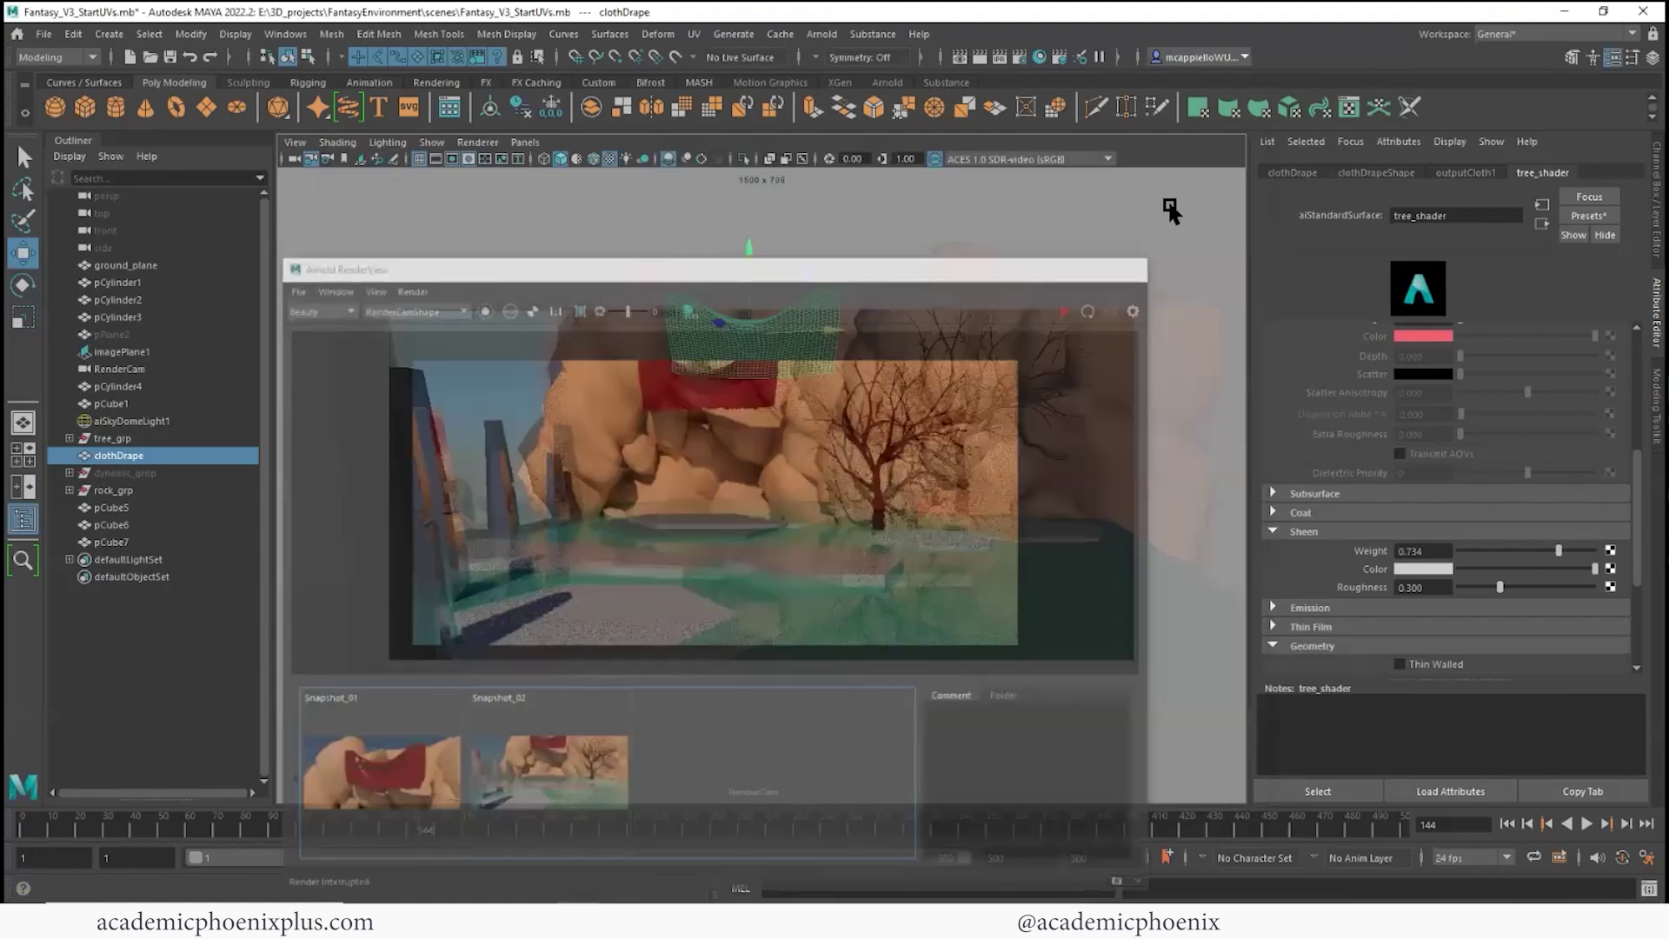
{"action": "scroll", "coordinate": [1447, 500], "scroll_direction": "up", "scroll_amount": 5}
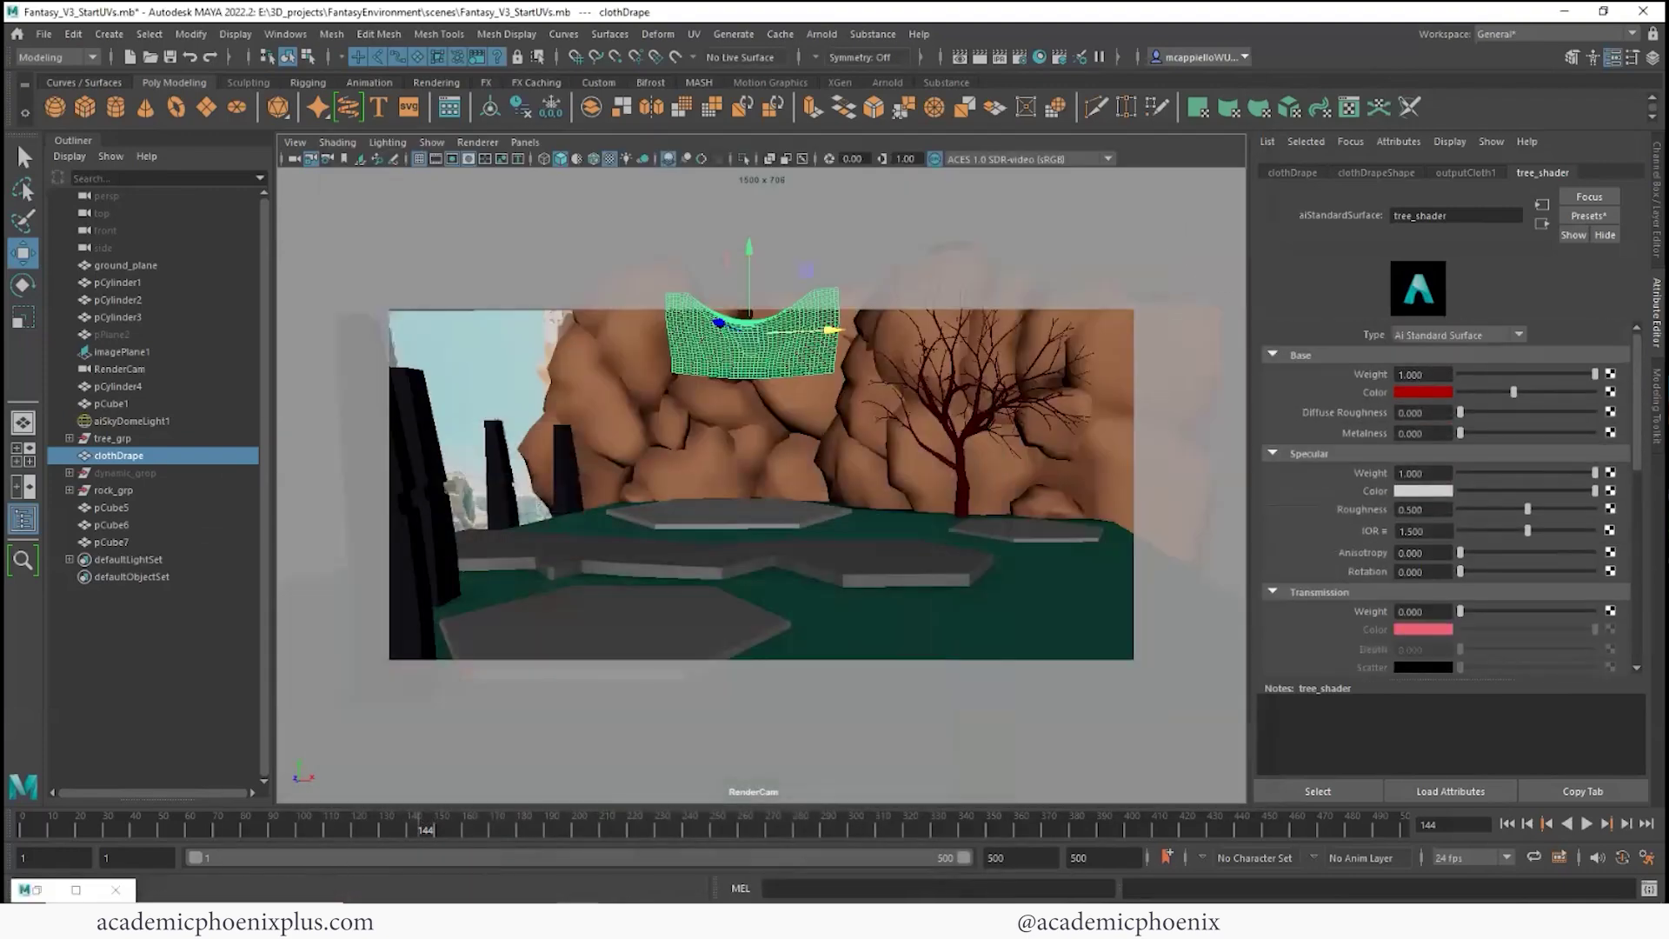
{"action": "left_click", "coordinate": [1610, 392]}
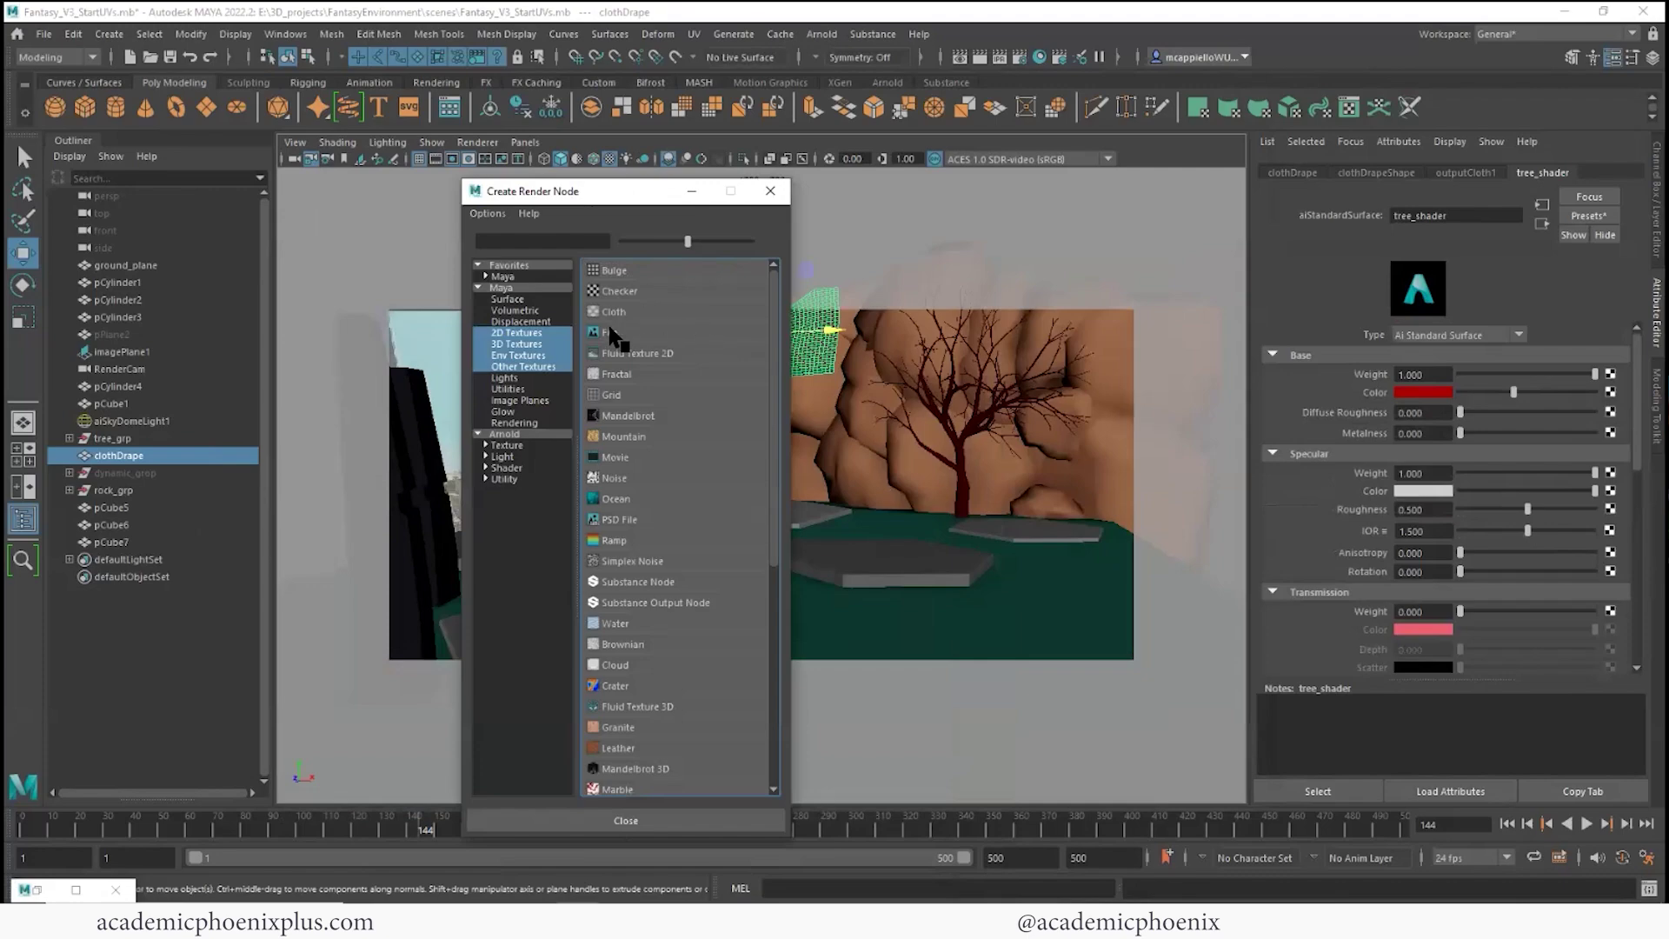
{"action": "left_click", "coordinate": [647, 334]}
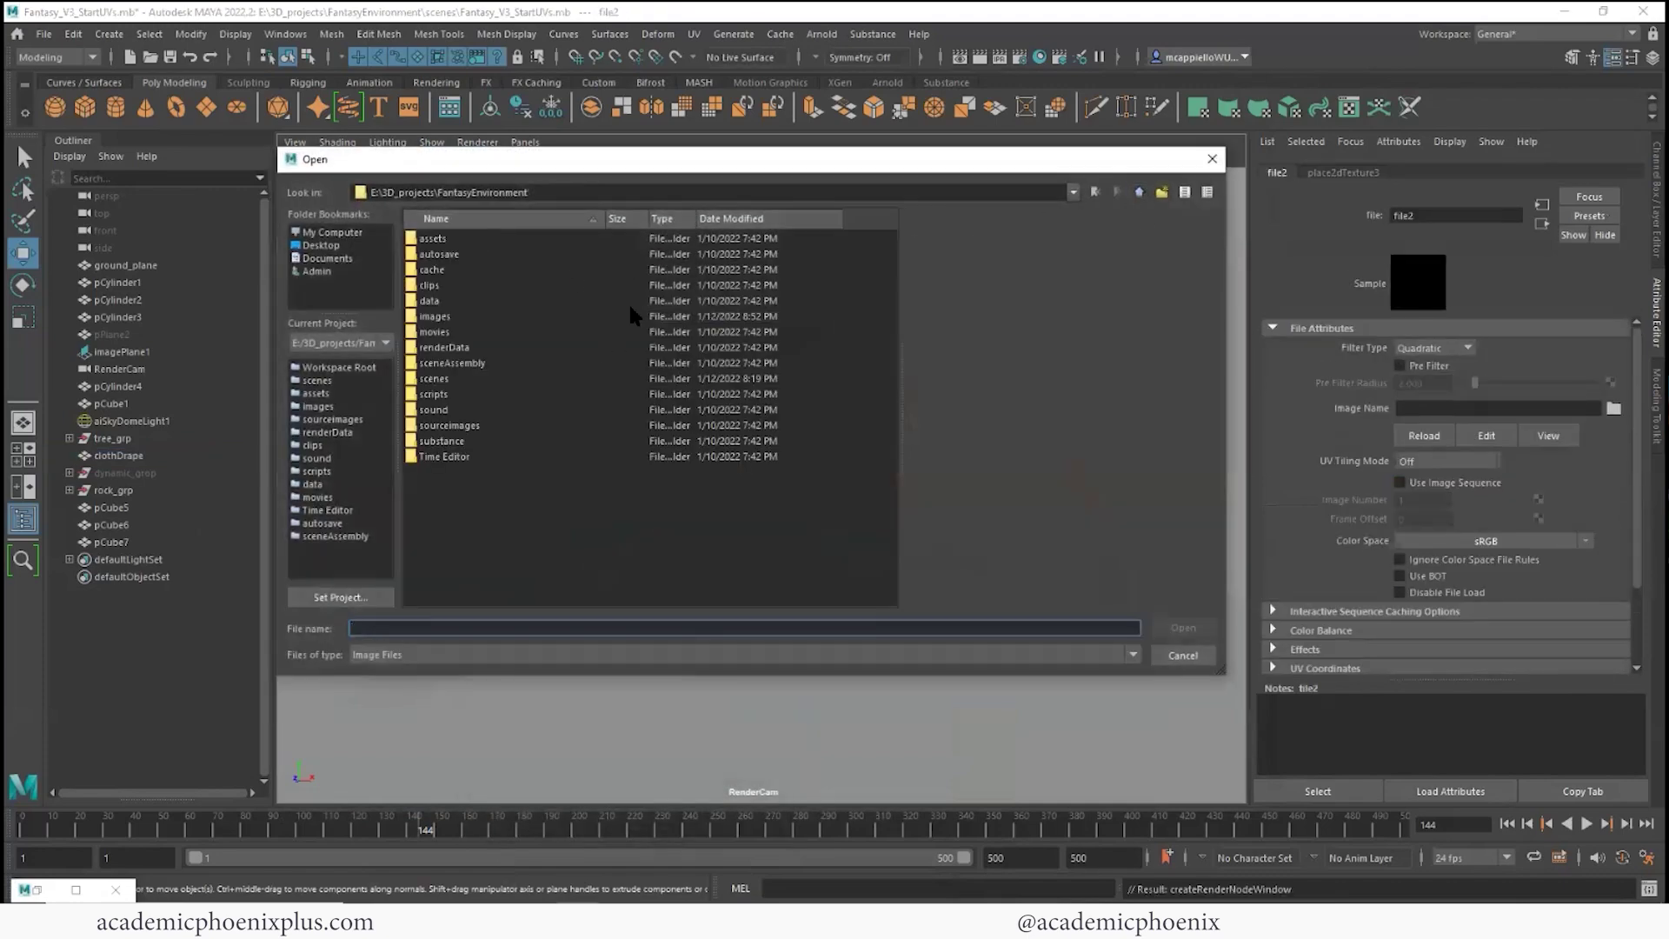
{"action": "double_click", "coordinate": [440, 317]}
{"action": "left_click", "coordinate": [456, 317]}
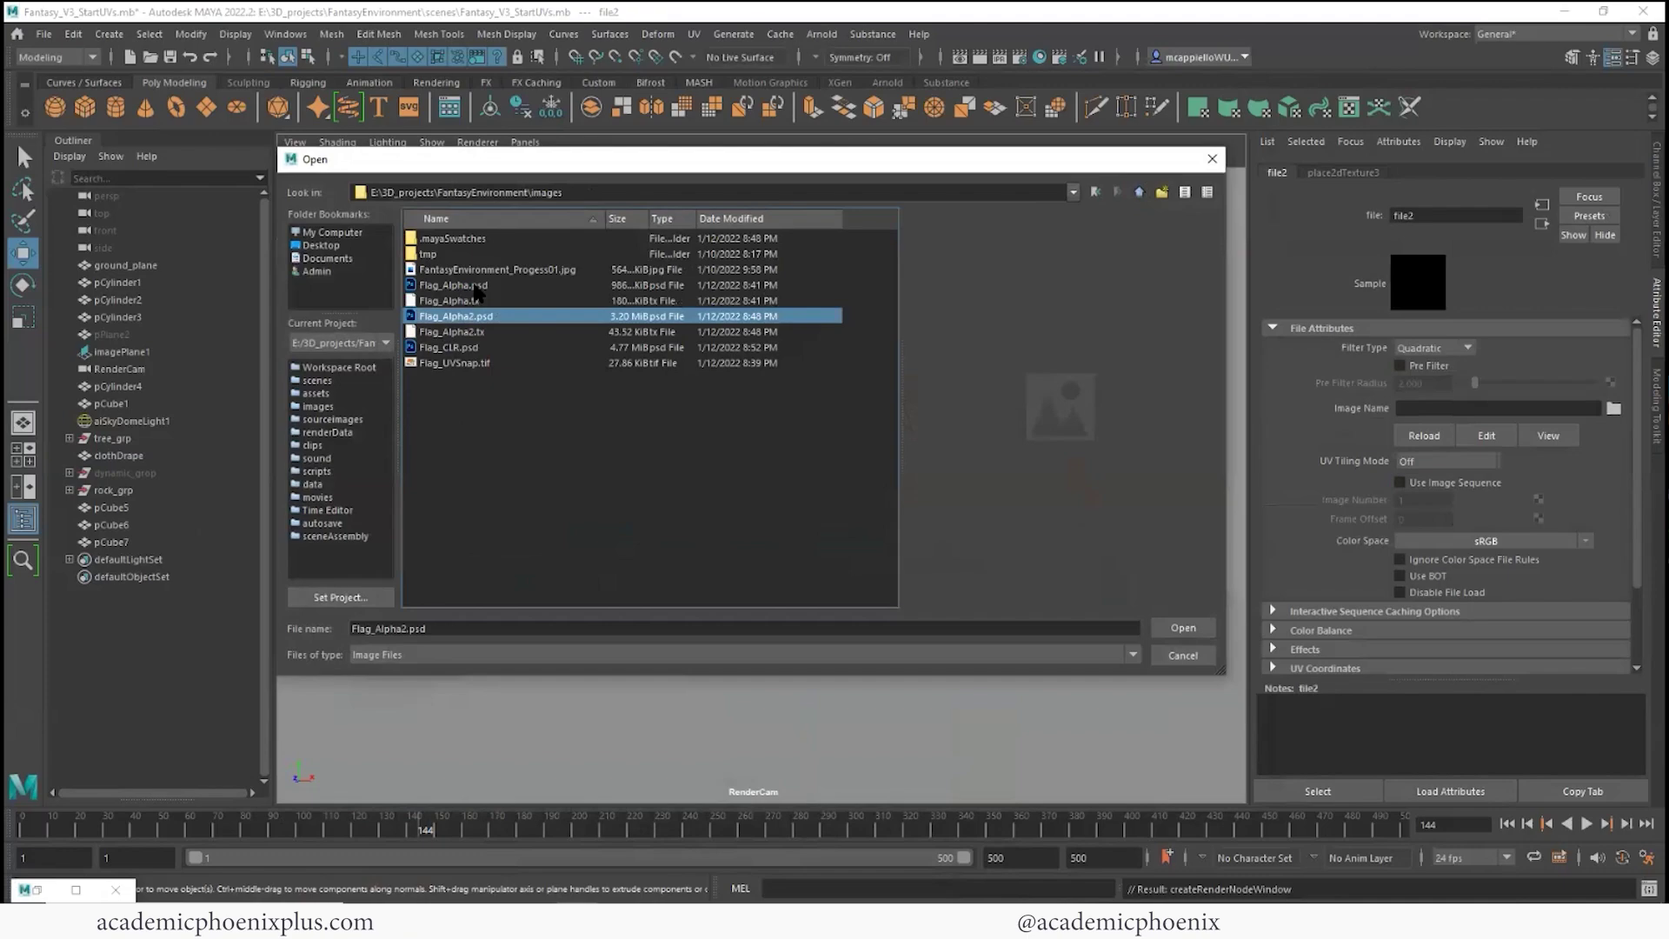
{"action": "double_click", "coordinate": [465, 348]}
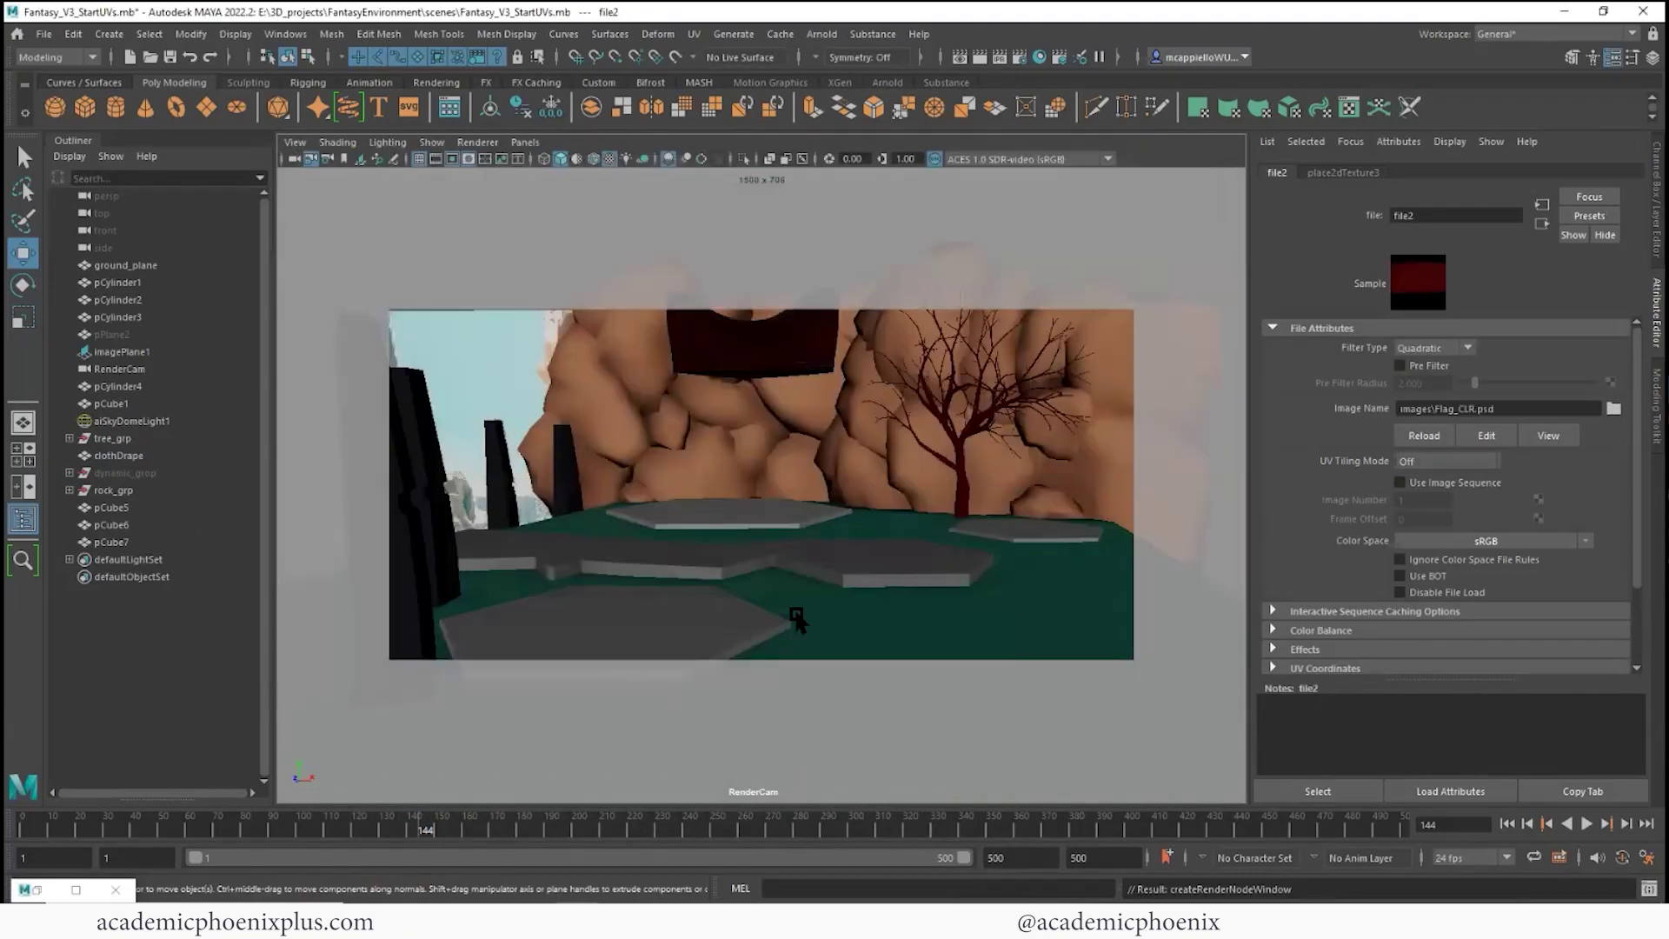
Set the Flag_CLR texture's Color Space to Raw and render the scene through RenderCam again
{"action": "left_click", "coordinate": [39, 890]}
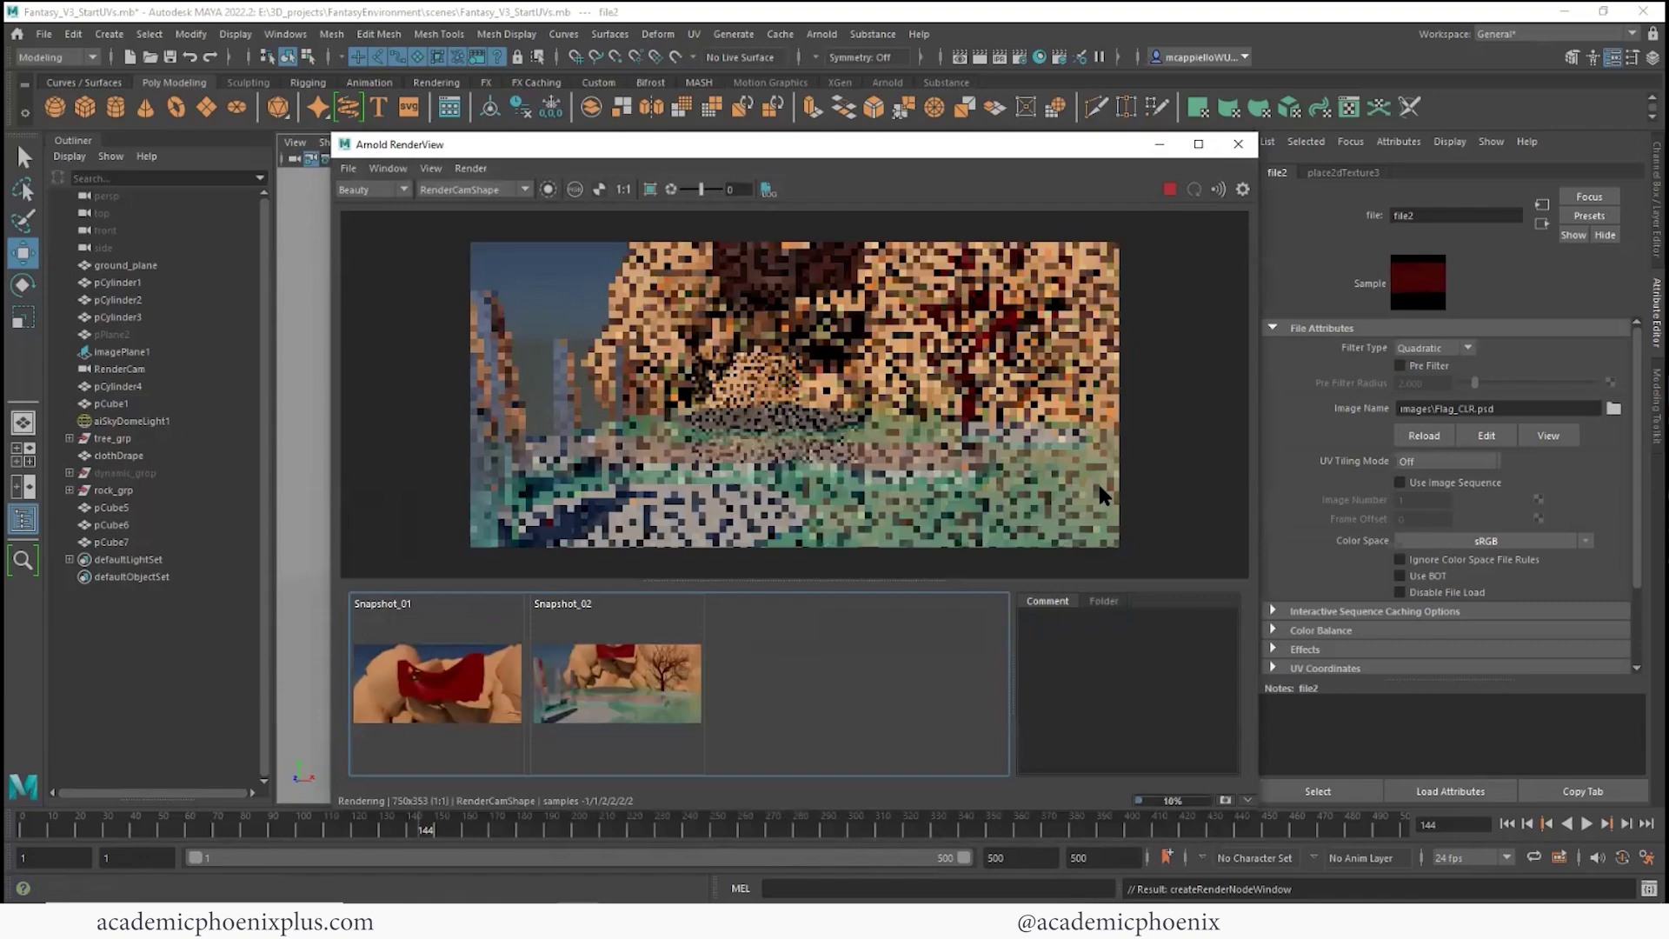
{"action": "left_click", "coordinate": [1171, 189]}
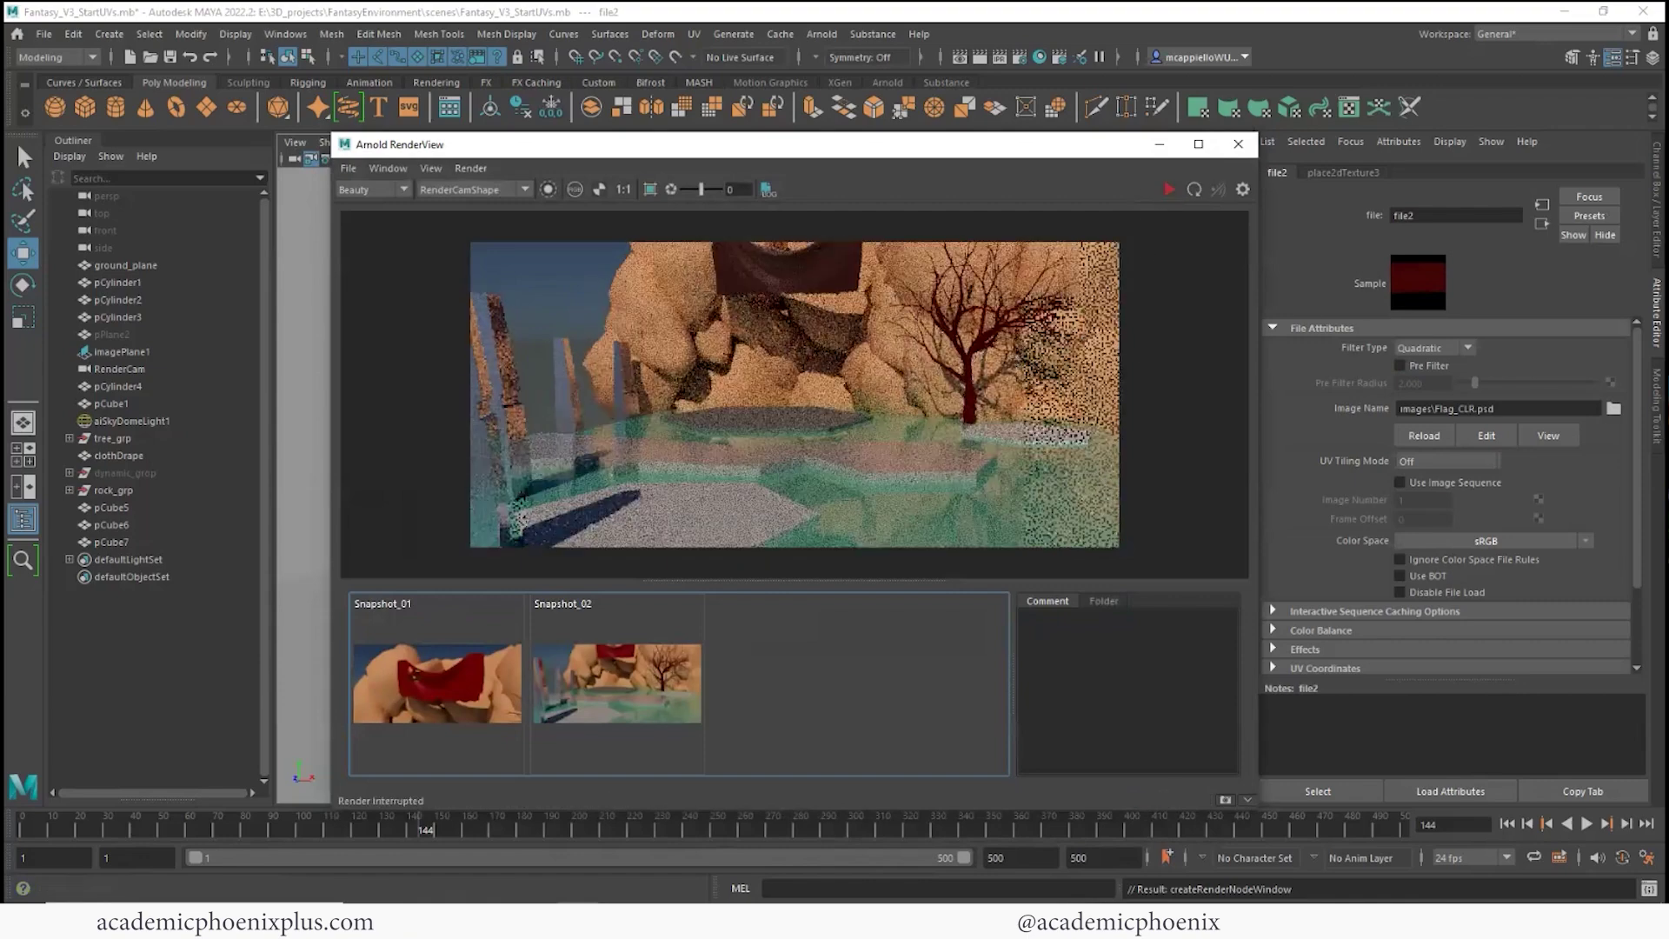
{"action": "left_click", "coordinate": [1530, 540]}
{"action": "mouse_move", "coordinate": [1558, 590]}
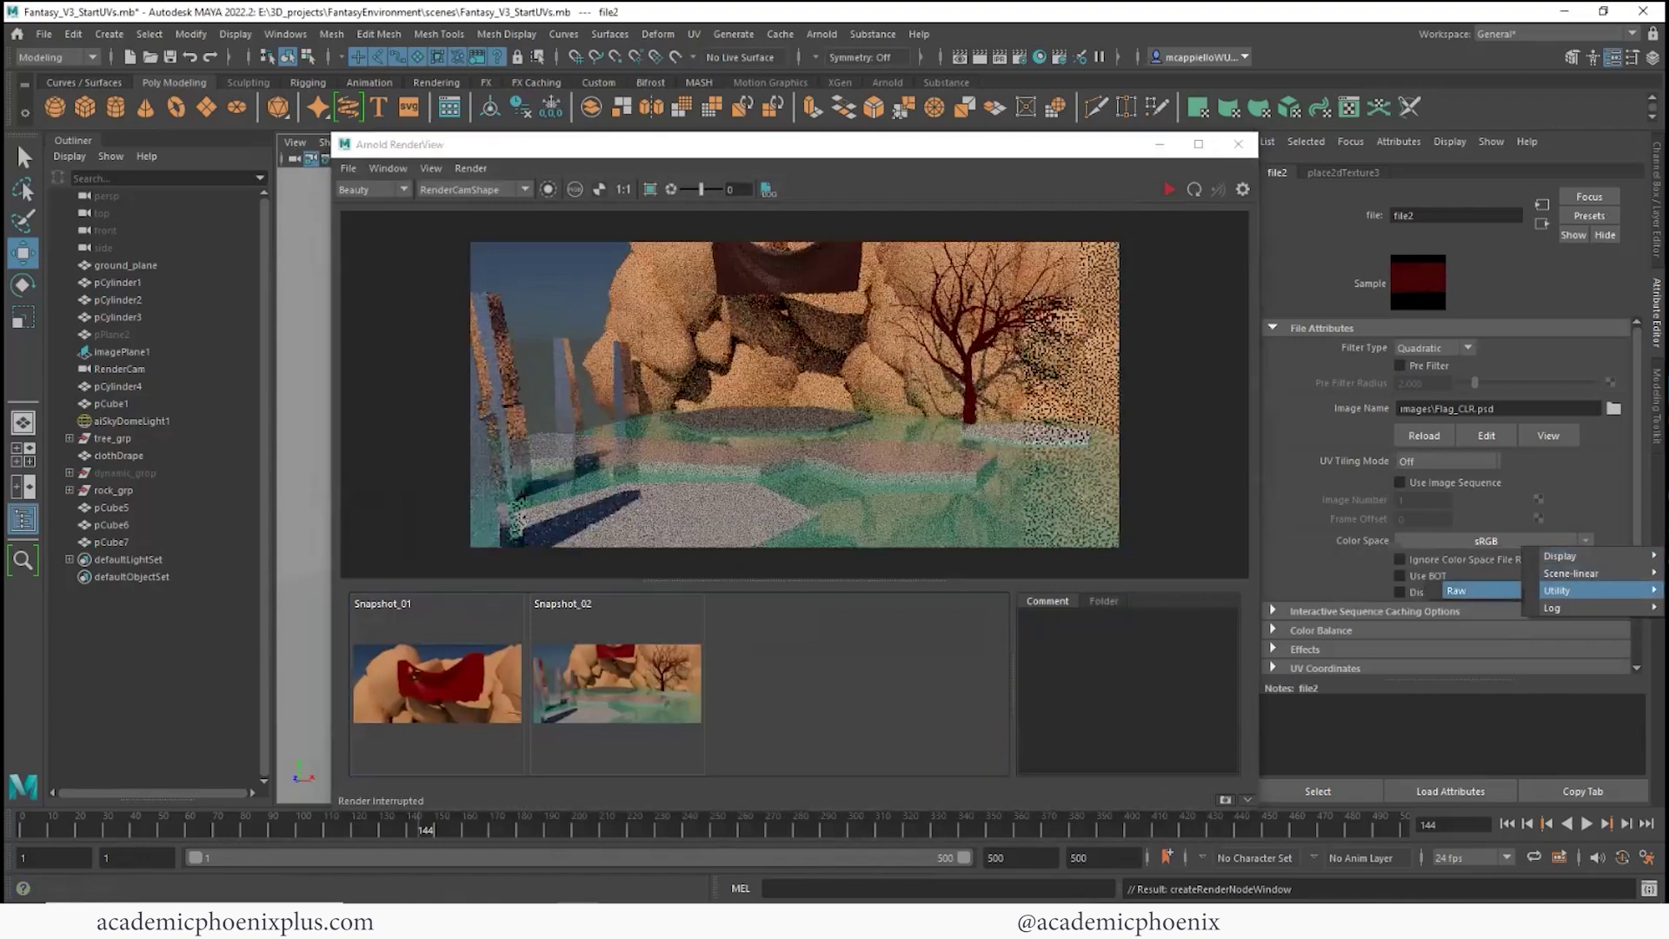
{"action": "left_click", "coordinate": [1457, 590]}
{"action": "left_click", "coordinate": [1170, 189]}
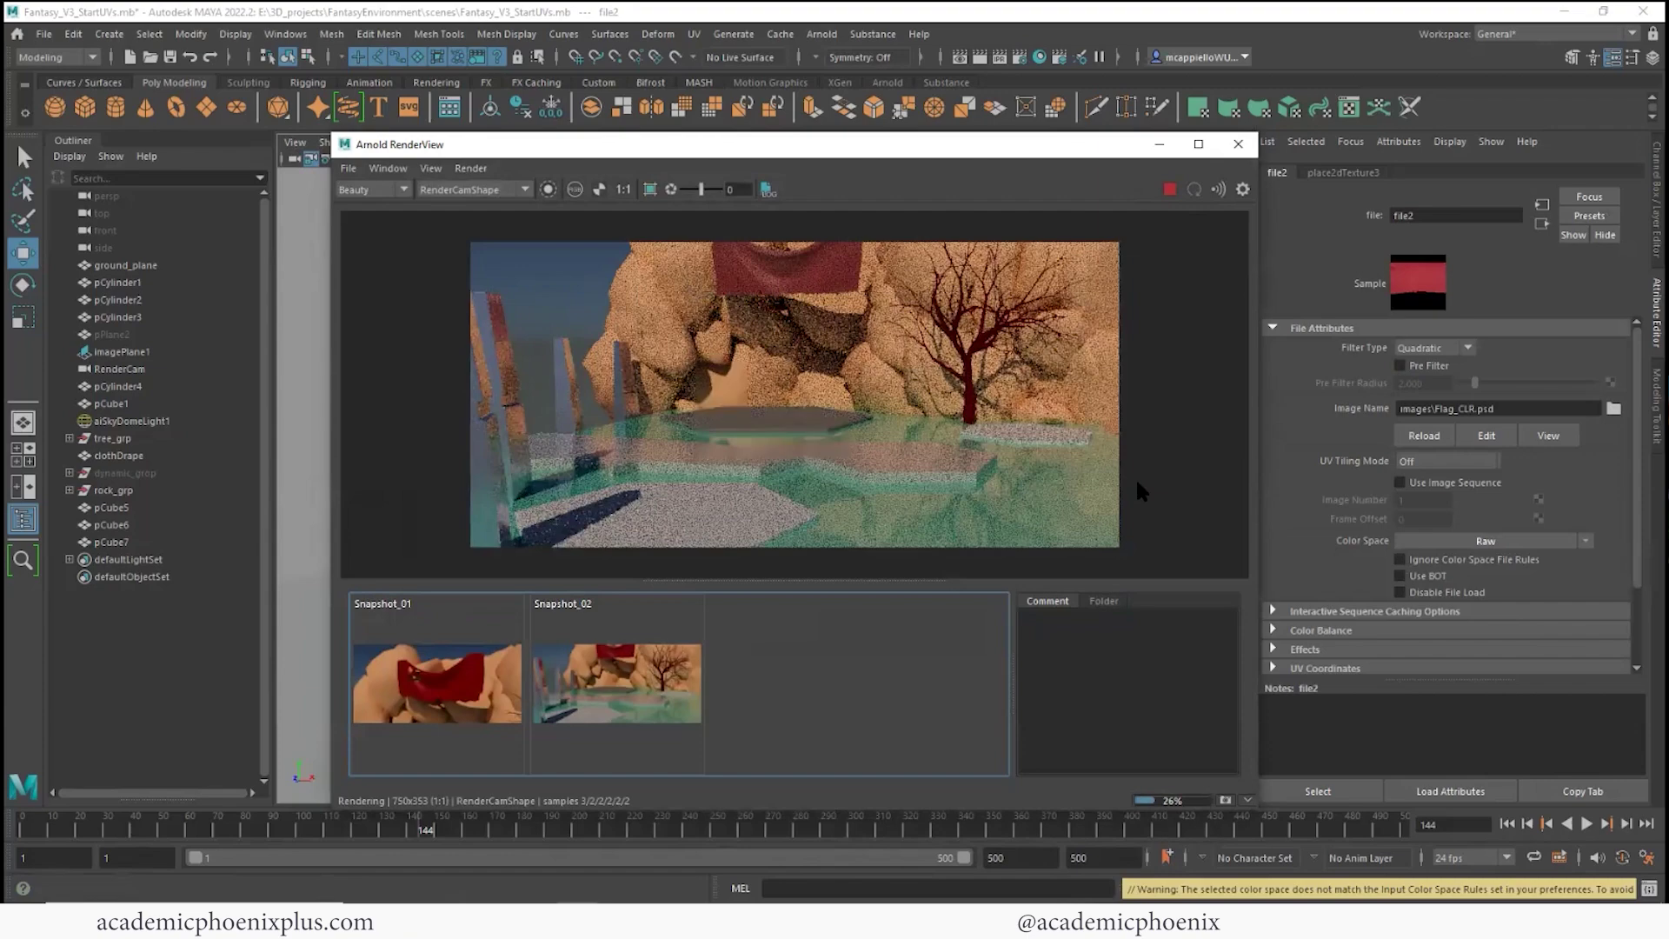
Compare the new render with the second snapshot and check the flag's red against Flag_CLR.psd in Photoshop
{"action": "left_click", "coordinate": [662, 677]}
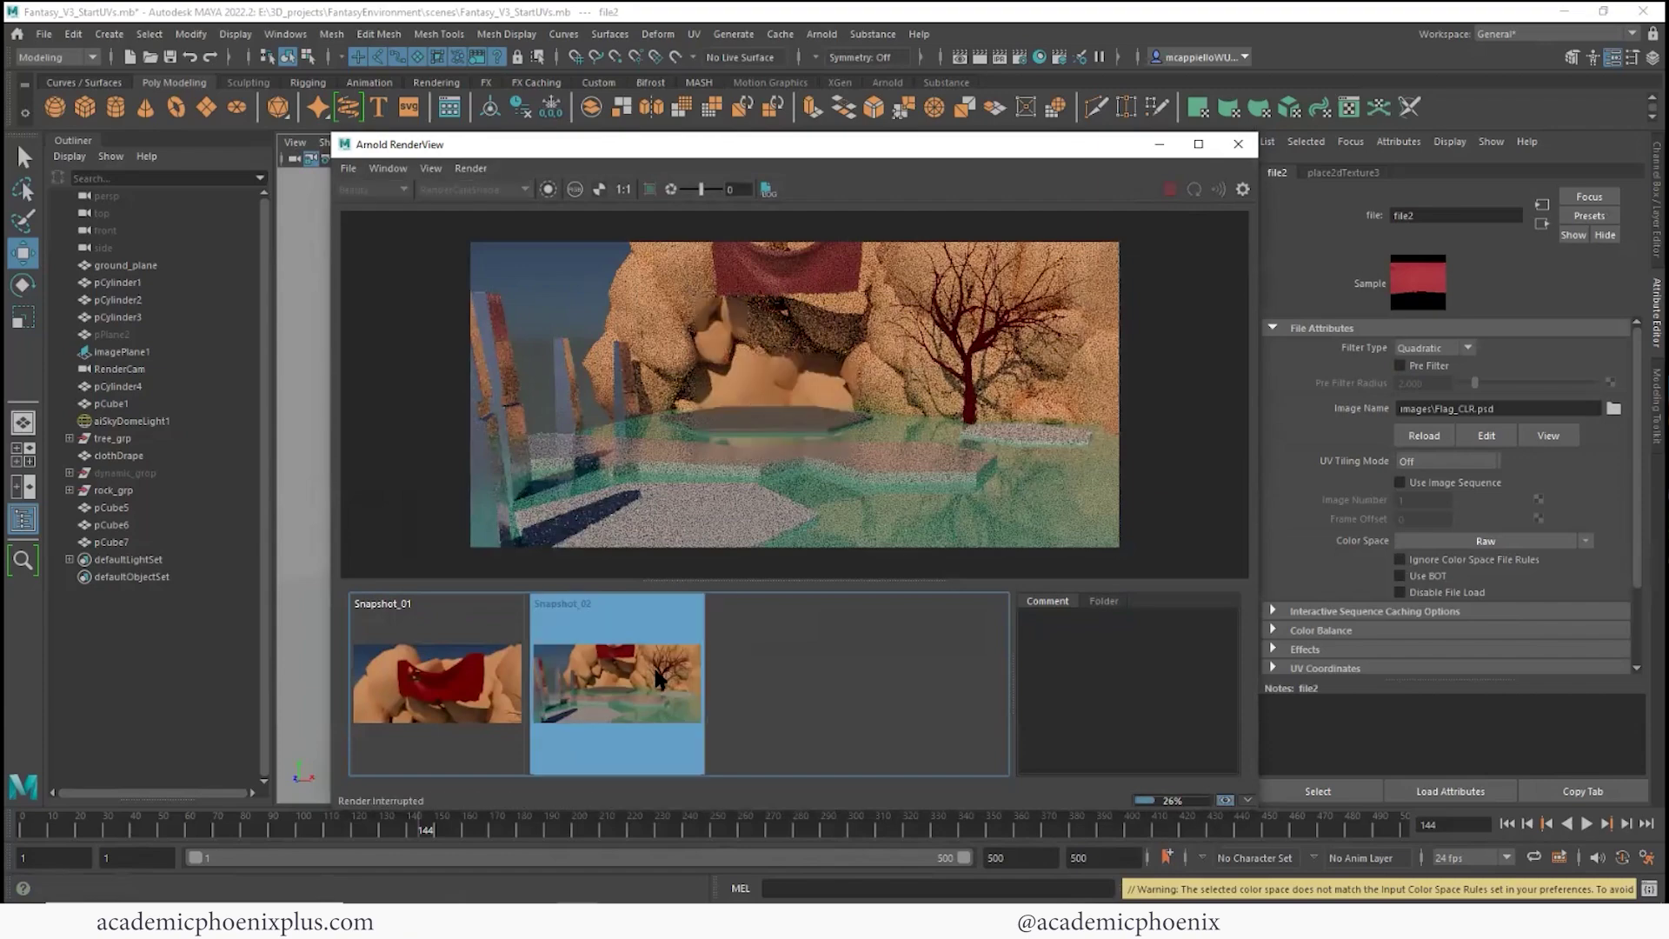
{"action": "left_click", "coordinate": [665, 679]}
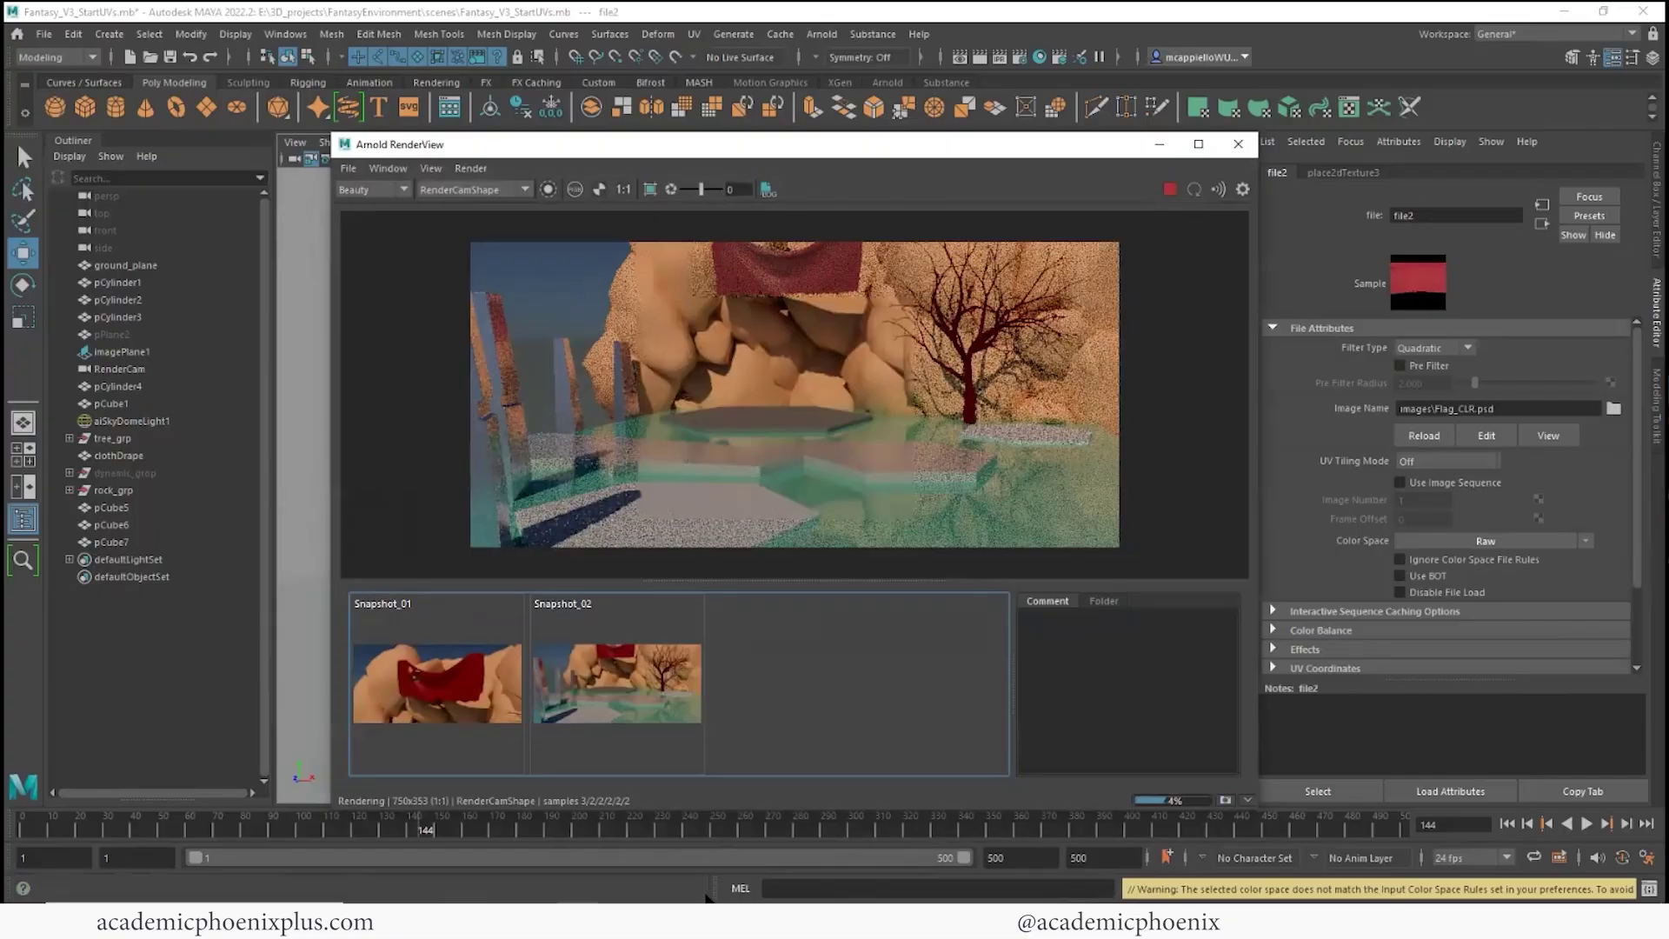
{"action": "key", "text": "alt+Tab"}
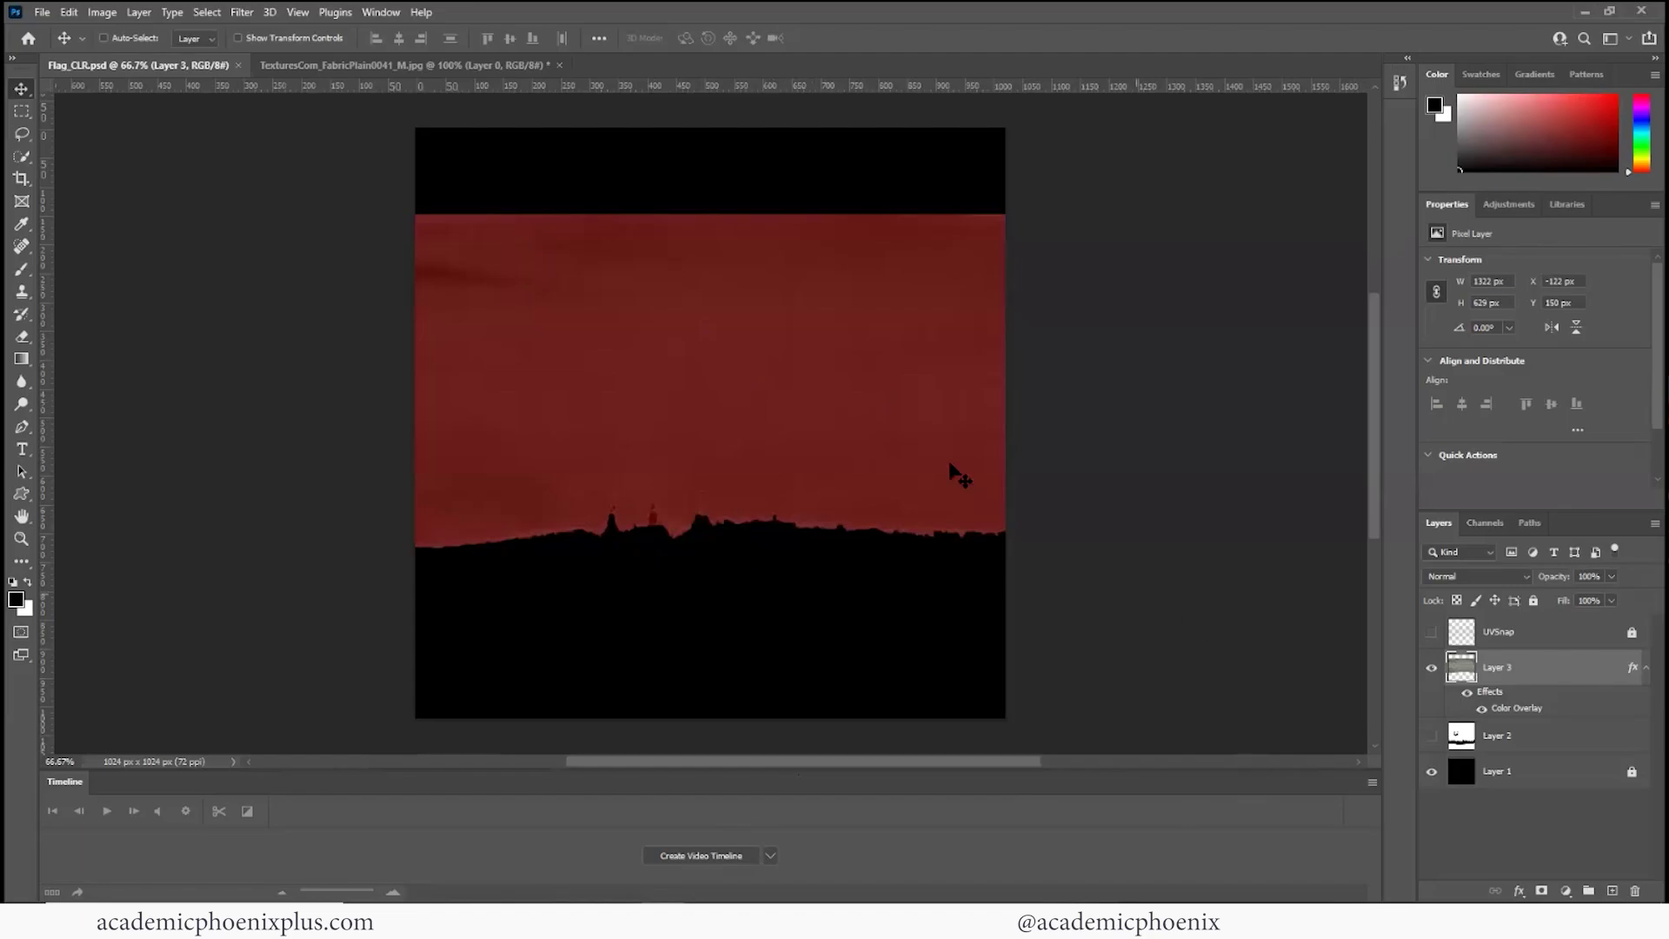
{"action": "key", "text": "alt+Tab"}
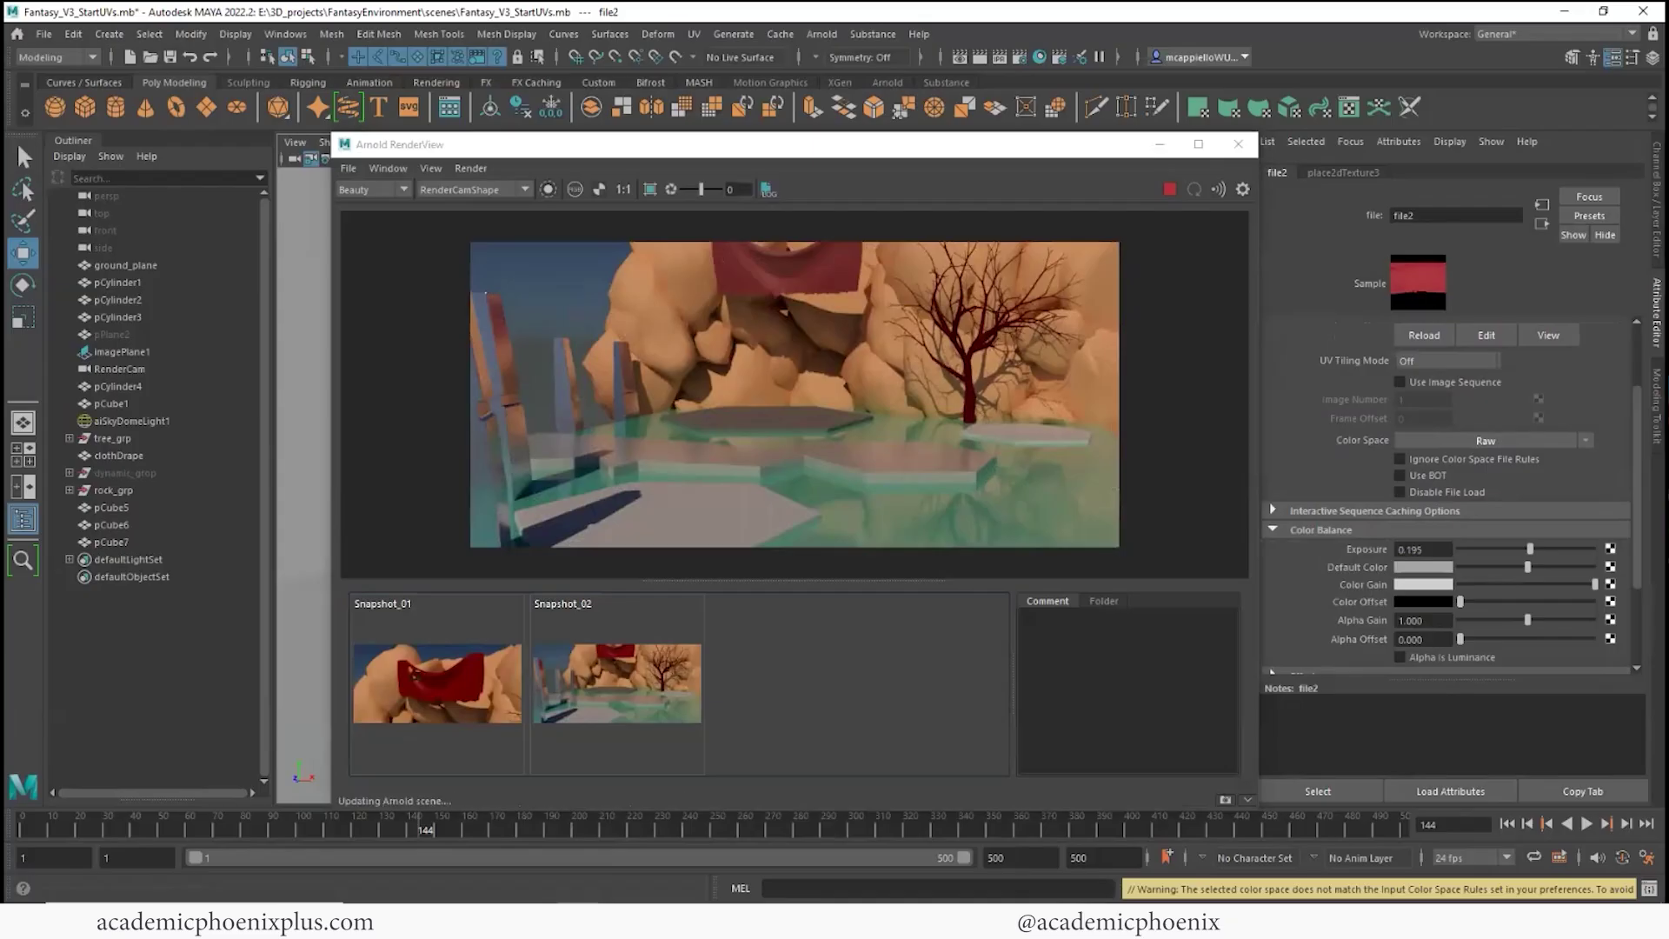
Try higher Exposure and Color Offset values in the flag texture's Color Balance and undo those changes
{"action": "mouse_move", "coordinate": [1560, 549]}
{"action": "left_mouse_down"}
{"action": "mouse_move", "coordinate": [1540, 550]}
{"action": "mouse_move", "coordinate": [1561, 567]}
{"action": "mouse_move", "coordinate": [1543, 567]}
{"action": "left_mouse_up"}
{"action": "key", "text": "ctrl+z"}
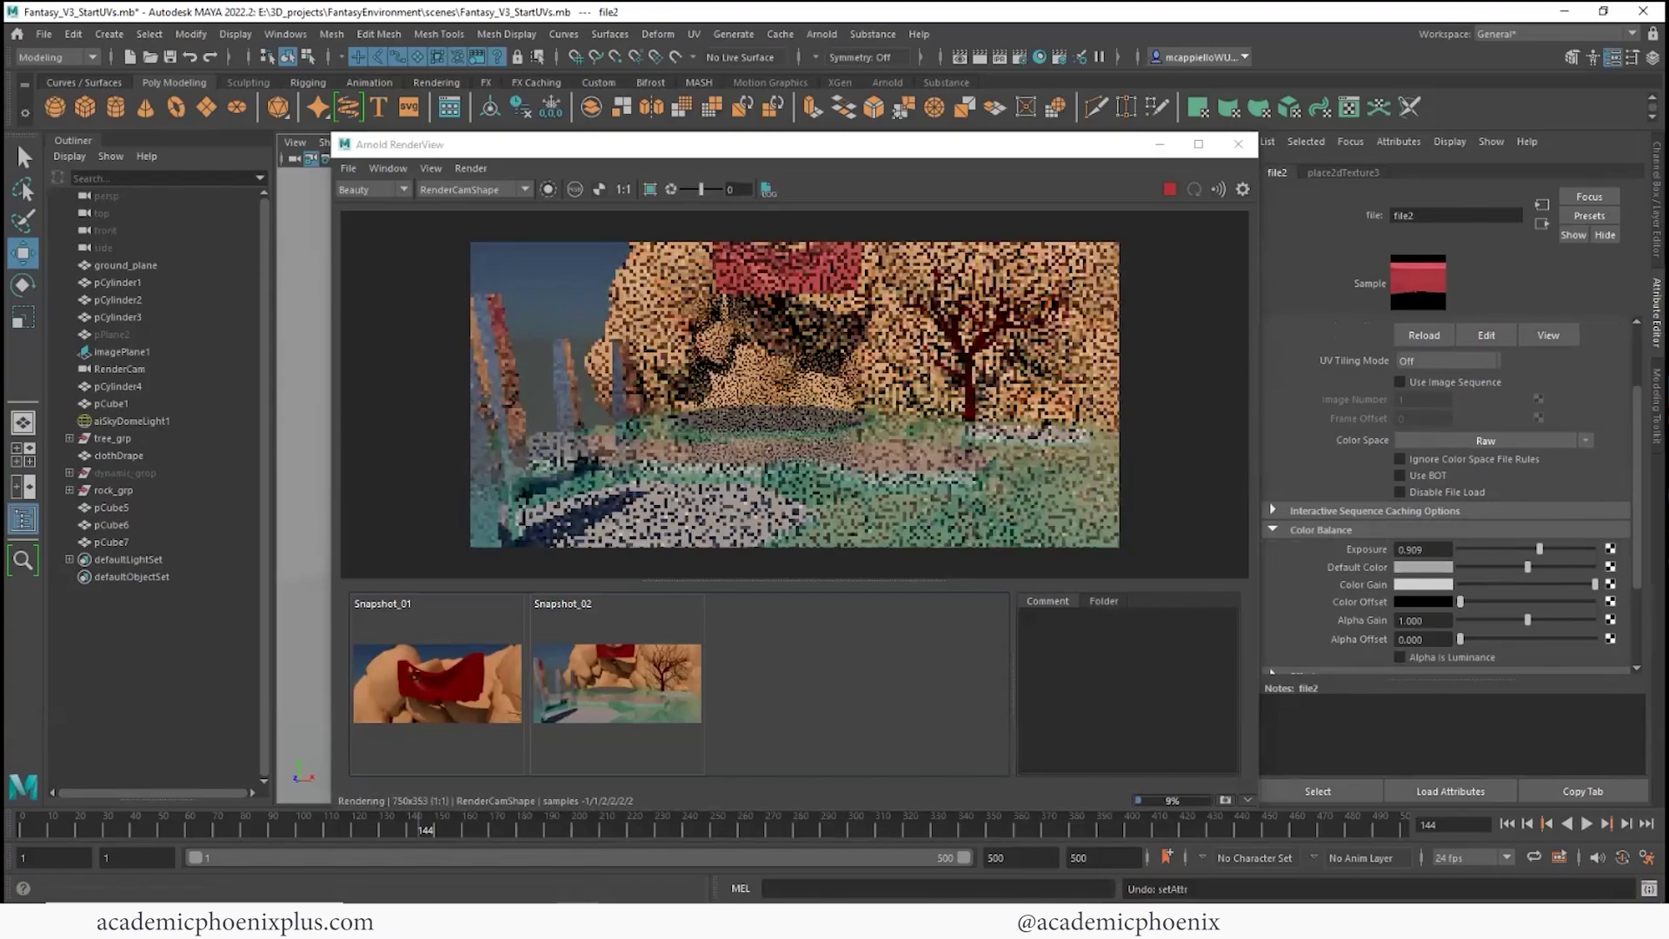
{"action": "key", "text": "ctrl+z"}
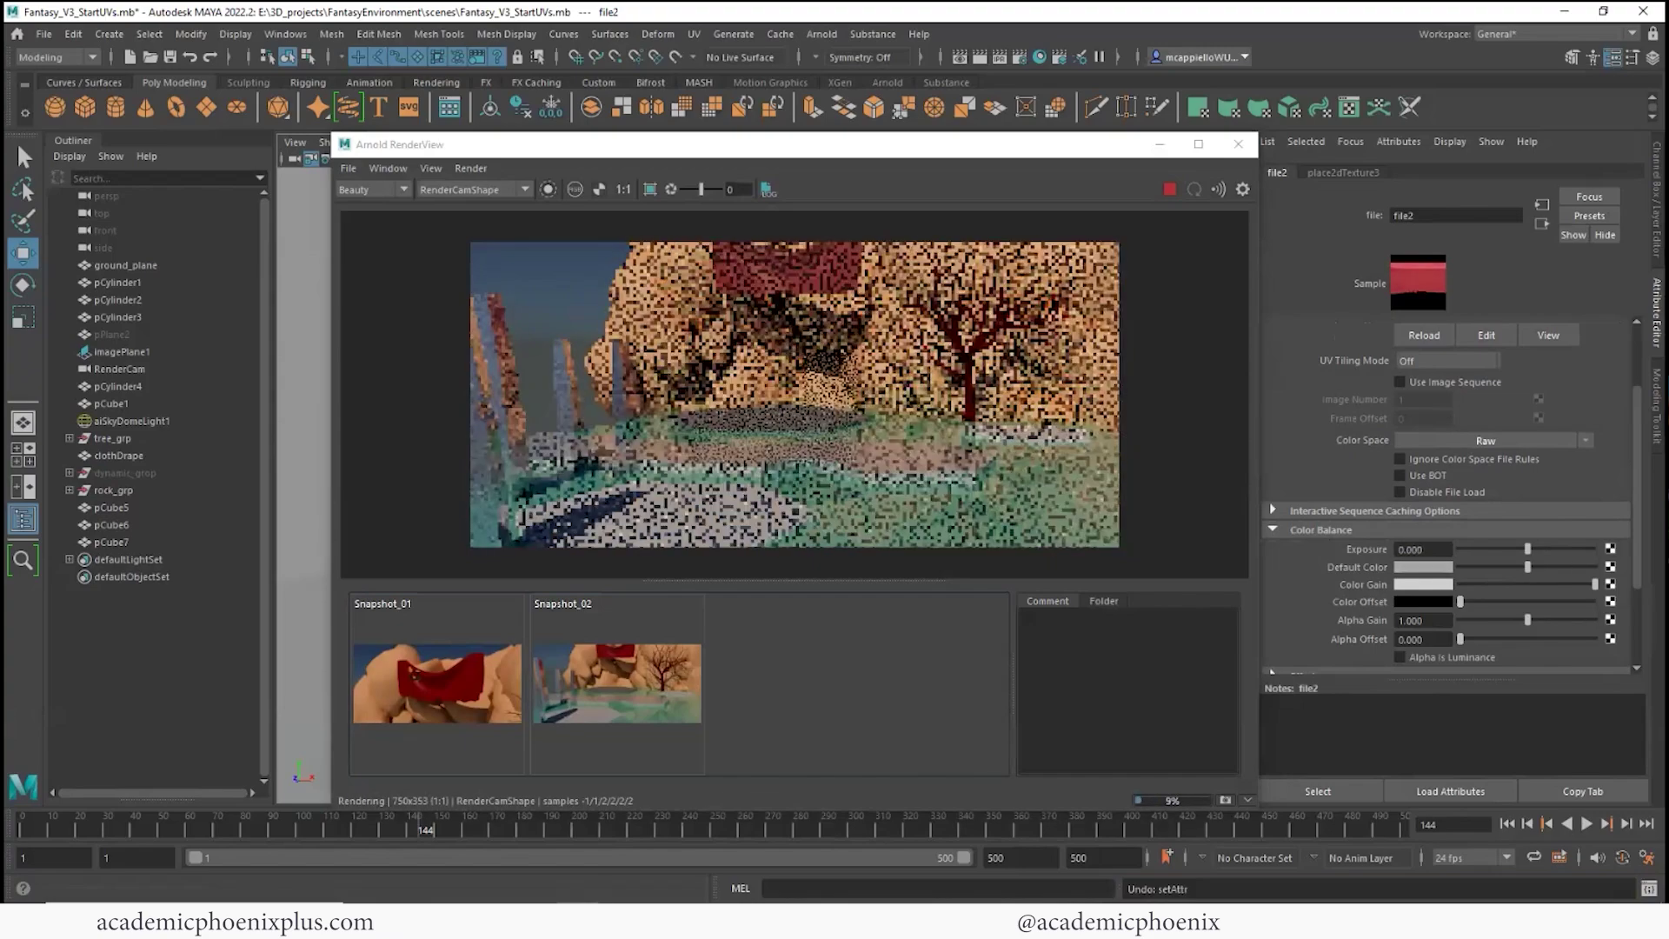
{"action": "key", "text": "ctrl+z"}
{"action": "key", "text": "ctrl+z"}
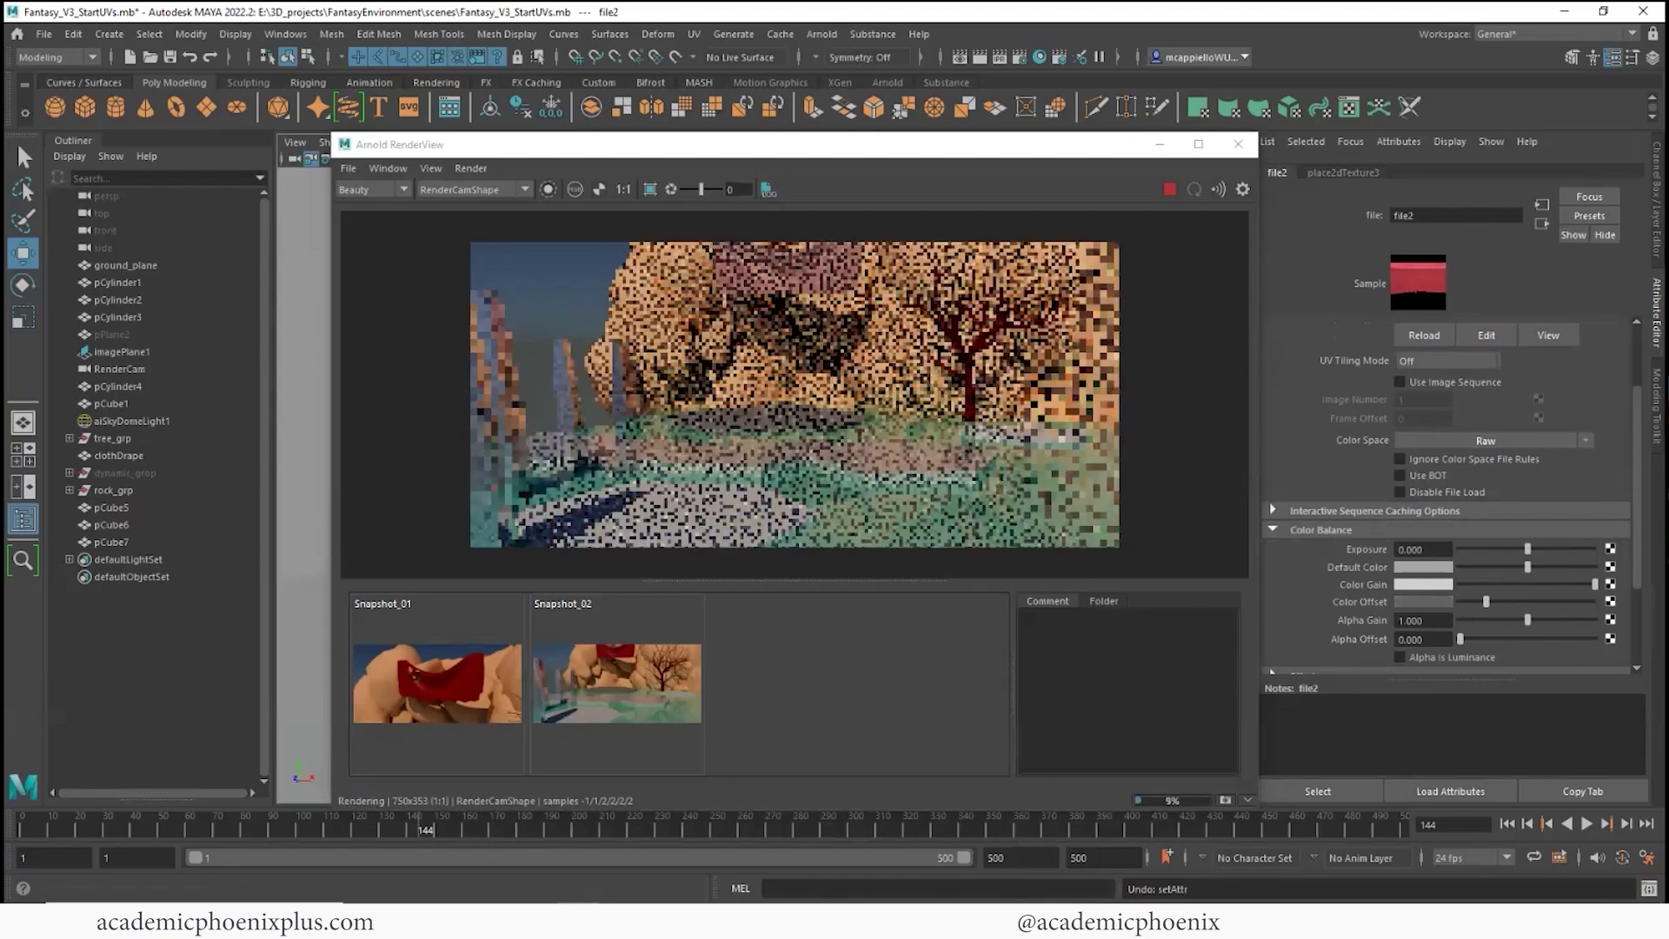
{"action": "key", "text": "ctrl+z"}
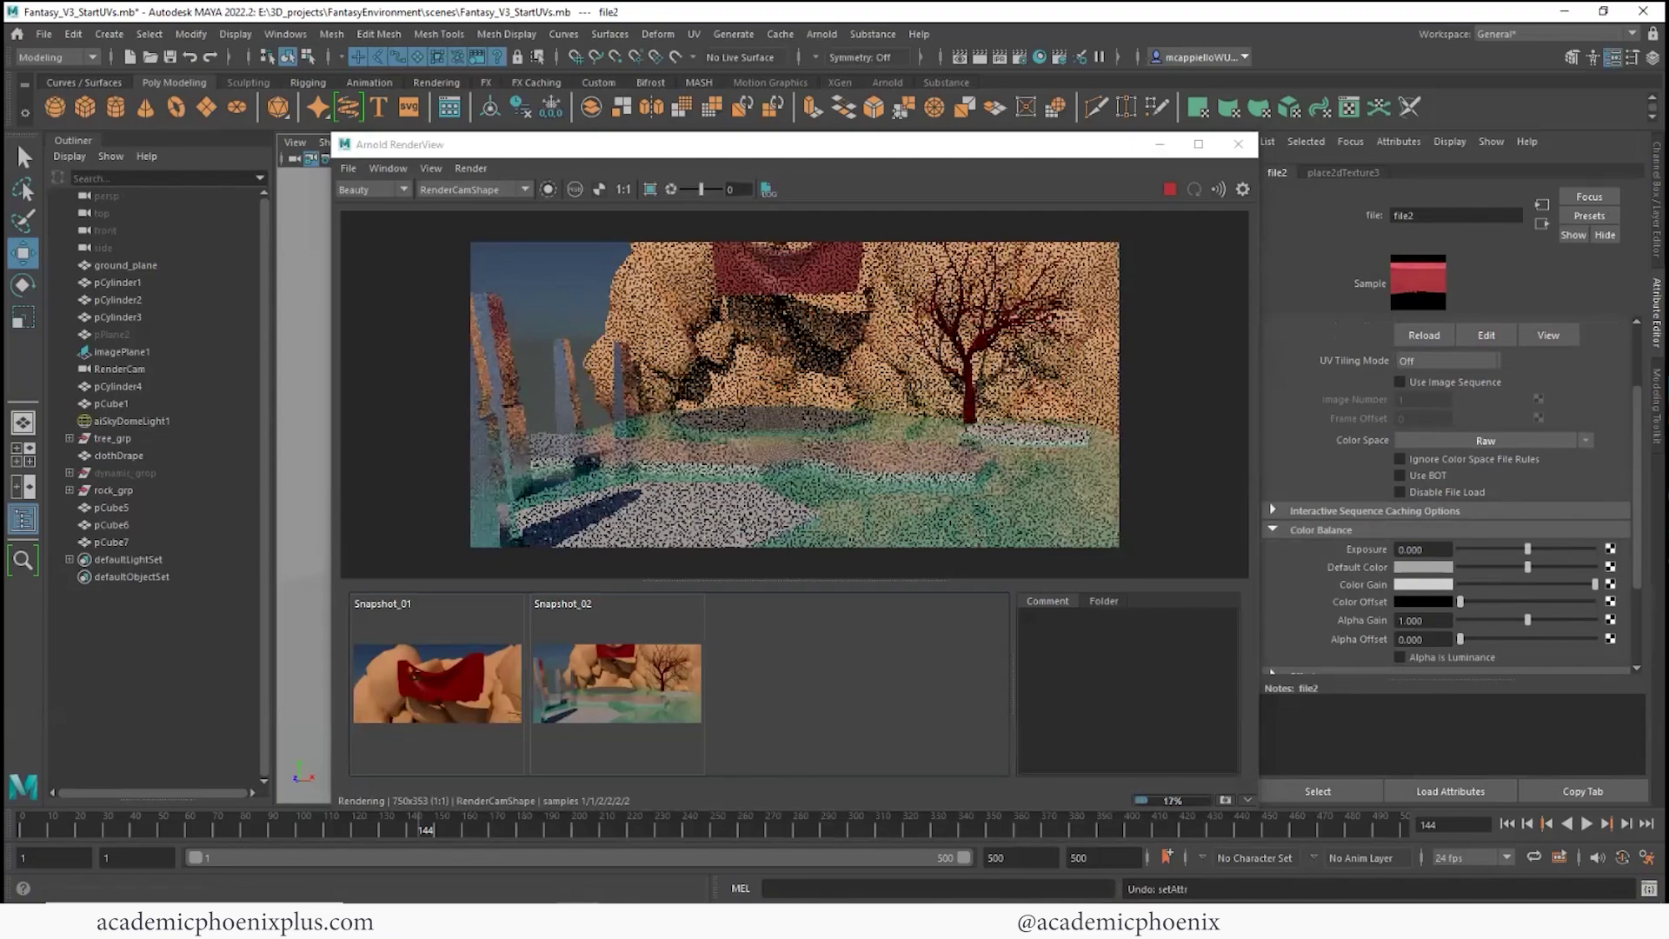
Set the flag texture's Color Offset to dark red in its Color Balance settings
{"action": "left_click", "coordinate": [1424, 602]}
{"action": "left_click", "coordinate": [1336, 592]}
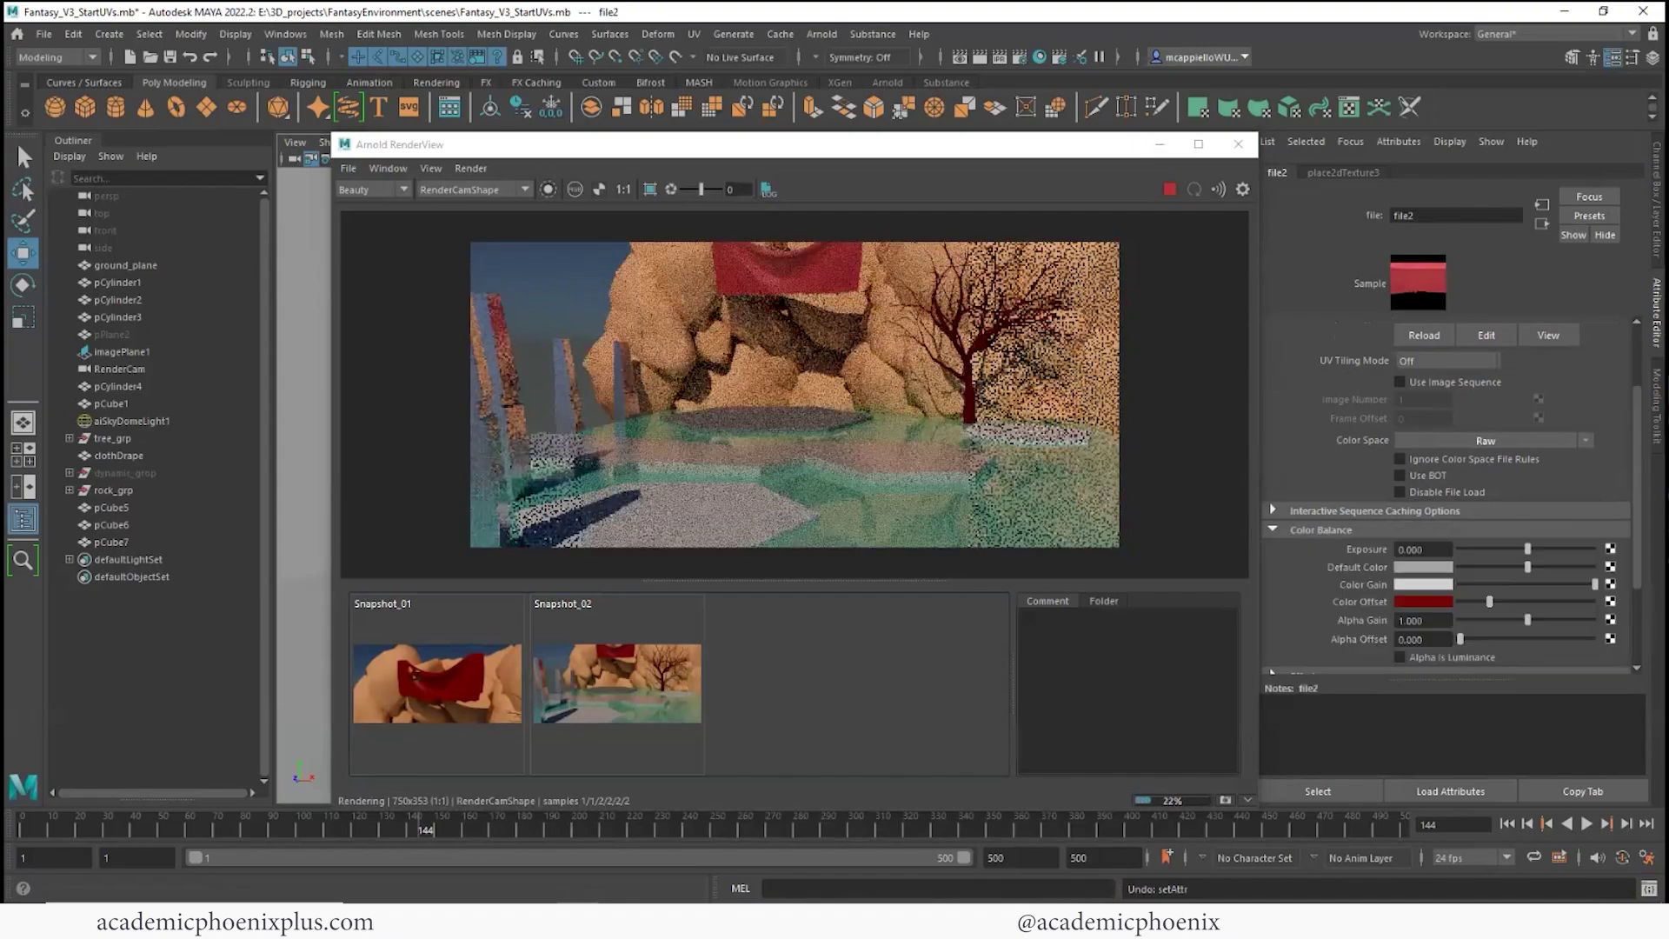
{"action": "scroll", "coordinate": [1448, 496], "scroll_direction": "up", "scroll_amount": 3}
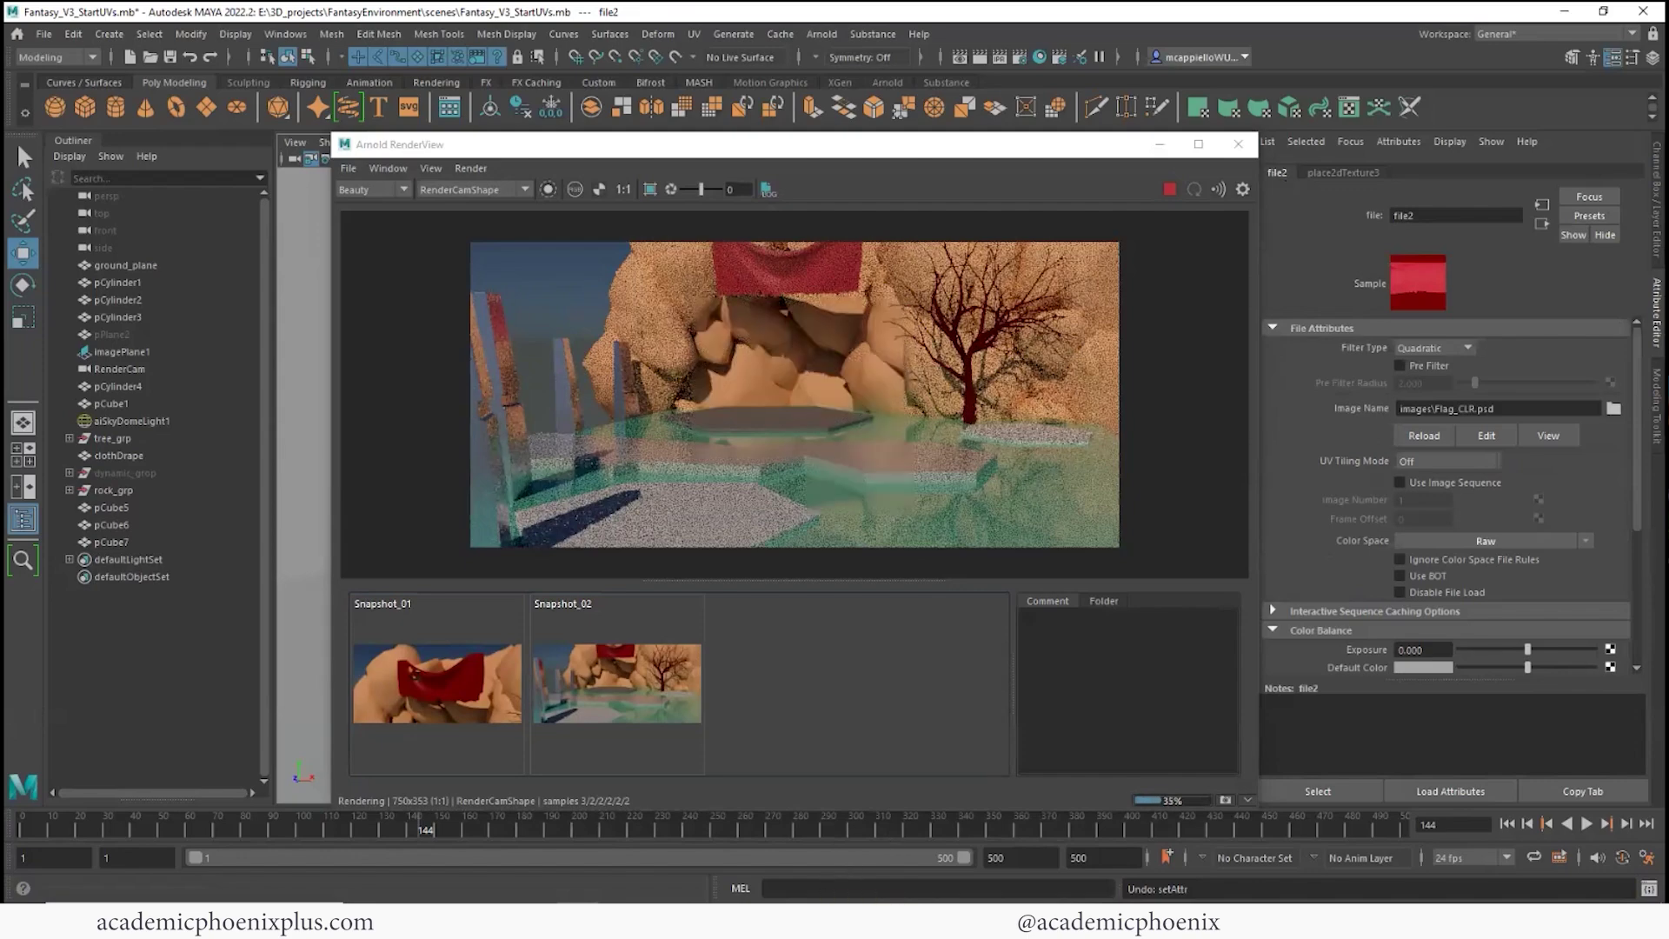
Try raising the flag texture's Exposure to about 2.53 and undo the change
{"action": "scroll", "coordinate": [1275, 474], "scroll_direction": "down", "scroll_amount": 3}
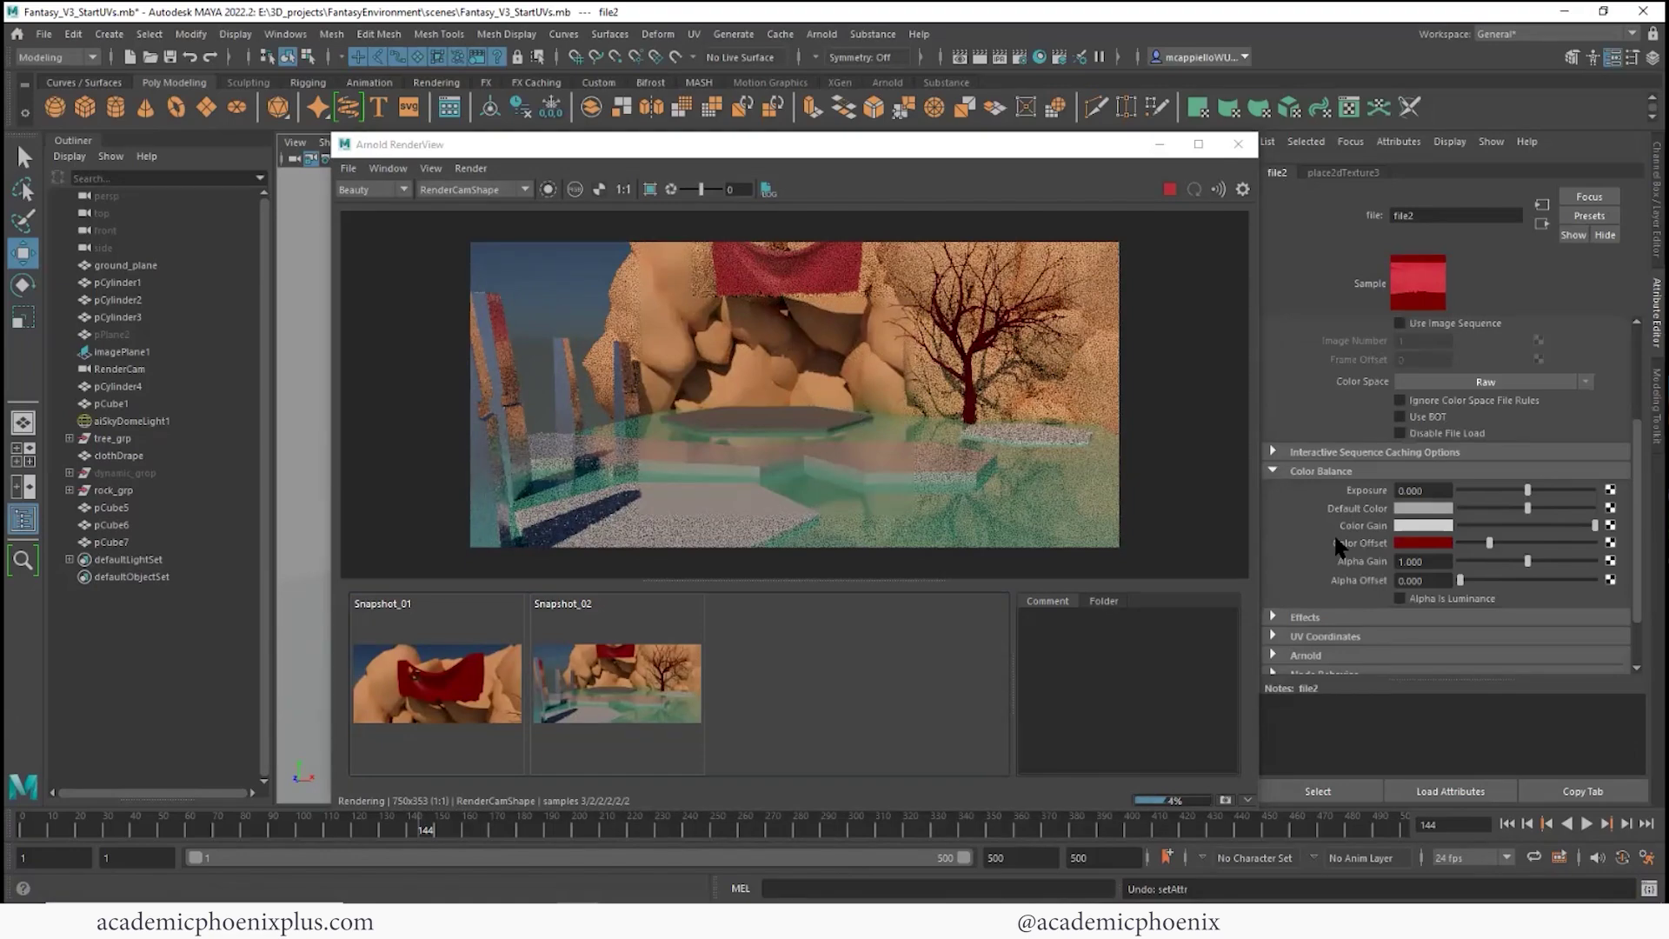
{"action": "scroll", "coordinate": [1339, 546], "scroll_direction": "down", "scroll_amount": 1}
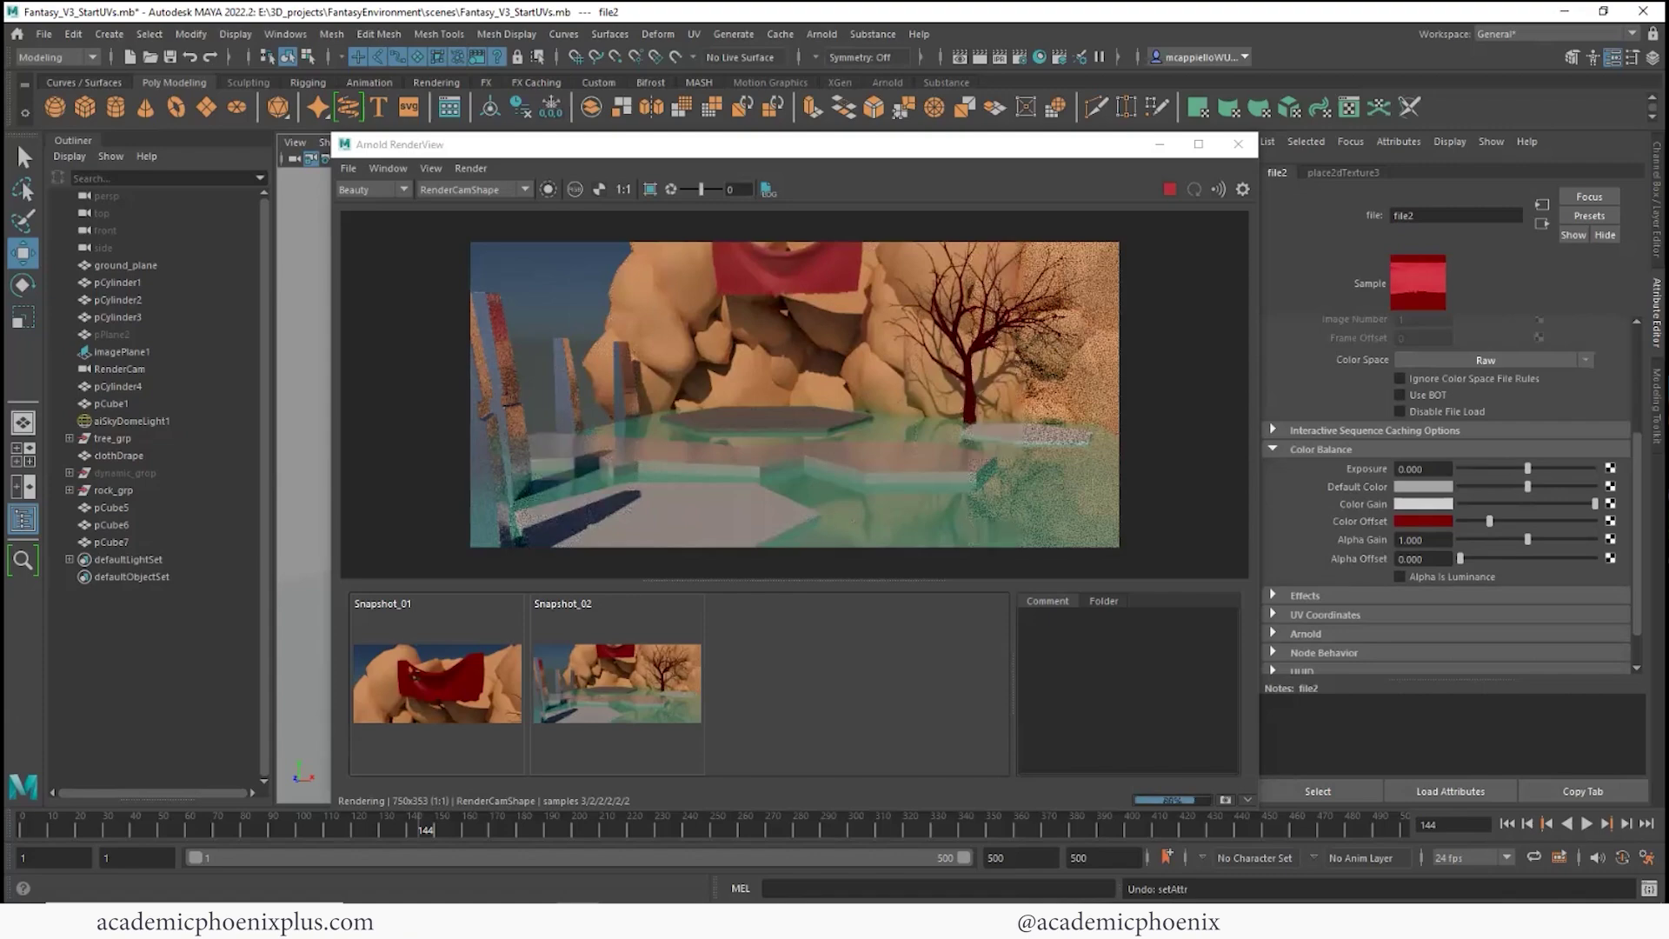
{"action": "left_click_drag", "start_coordinate": [1527, 469], "coordinate": [1562, 469]}
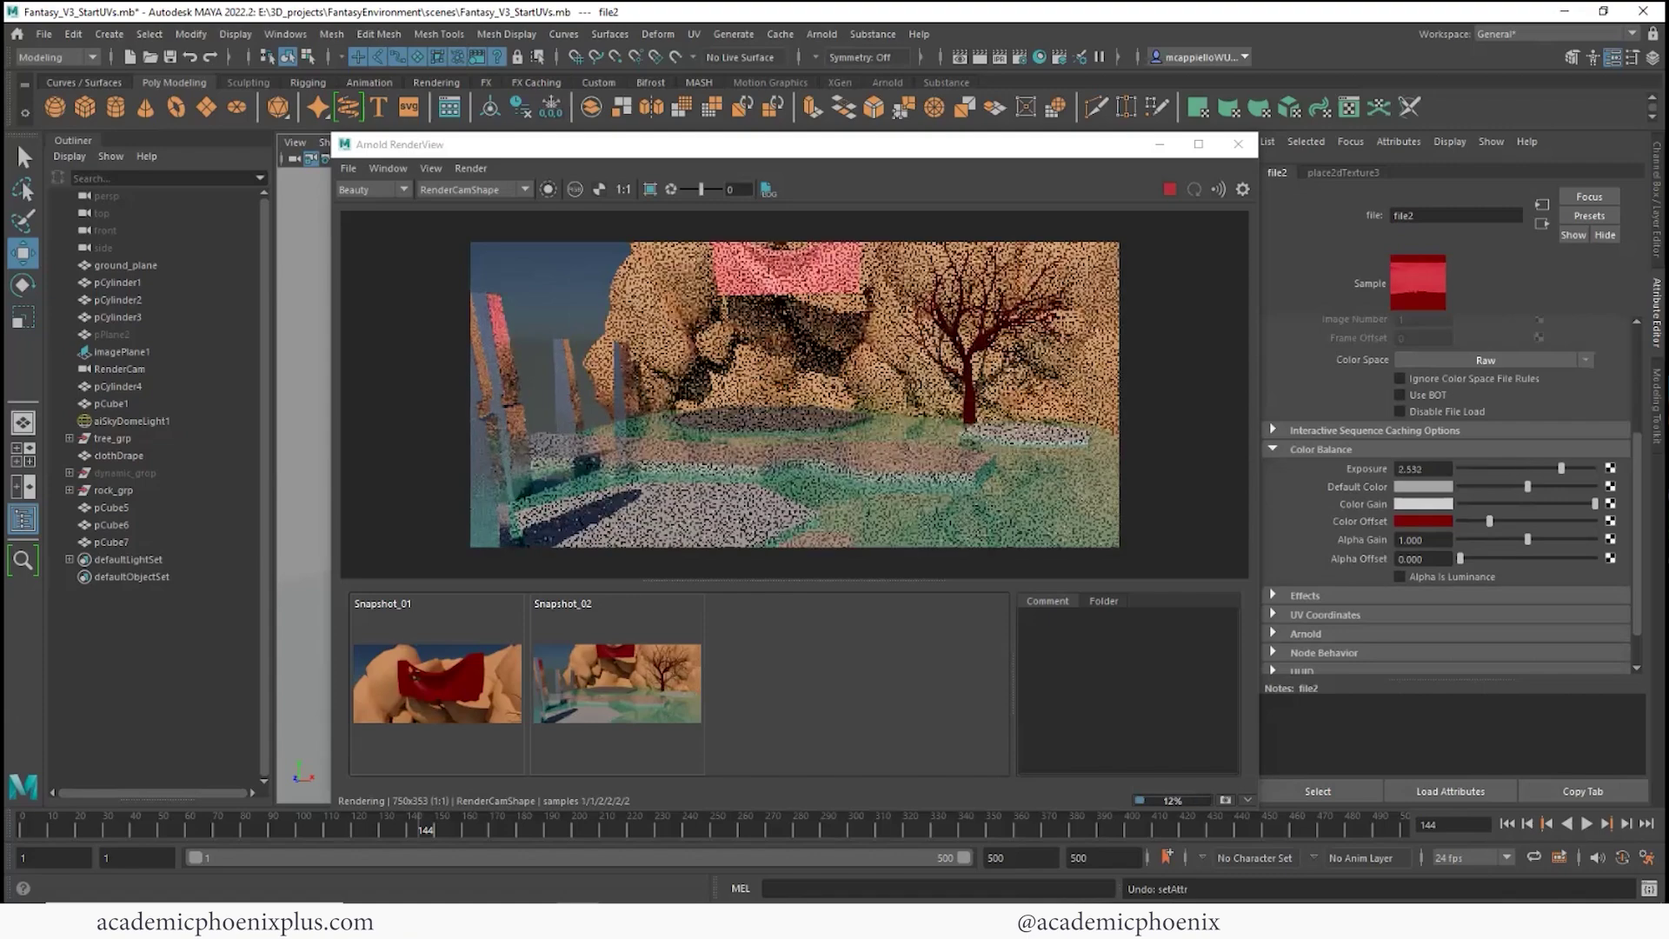
{"action": "key", "text": "ctrl+z"}
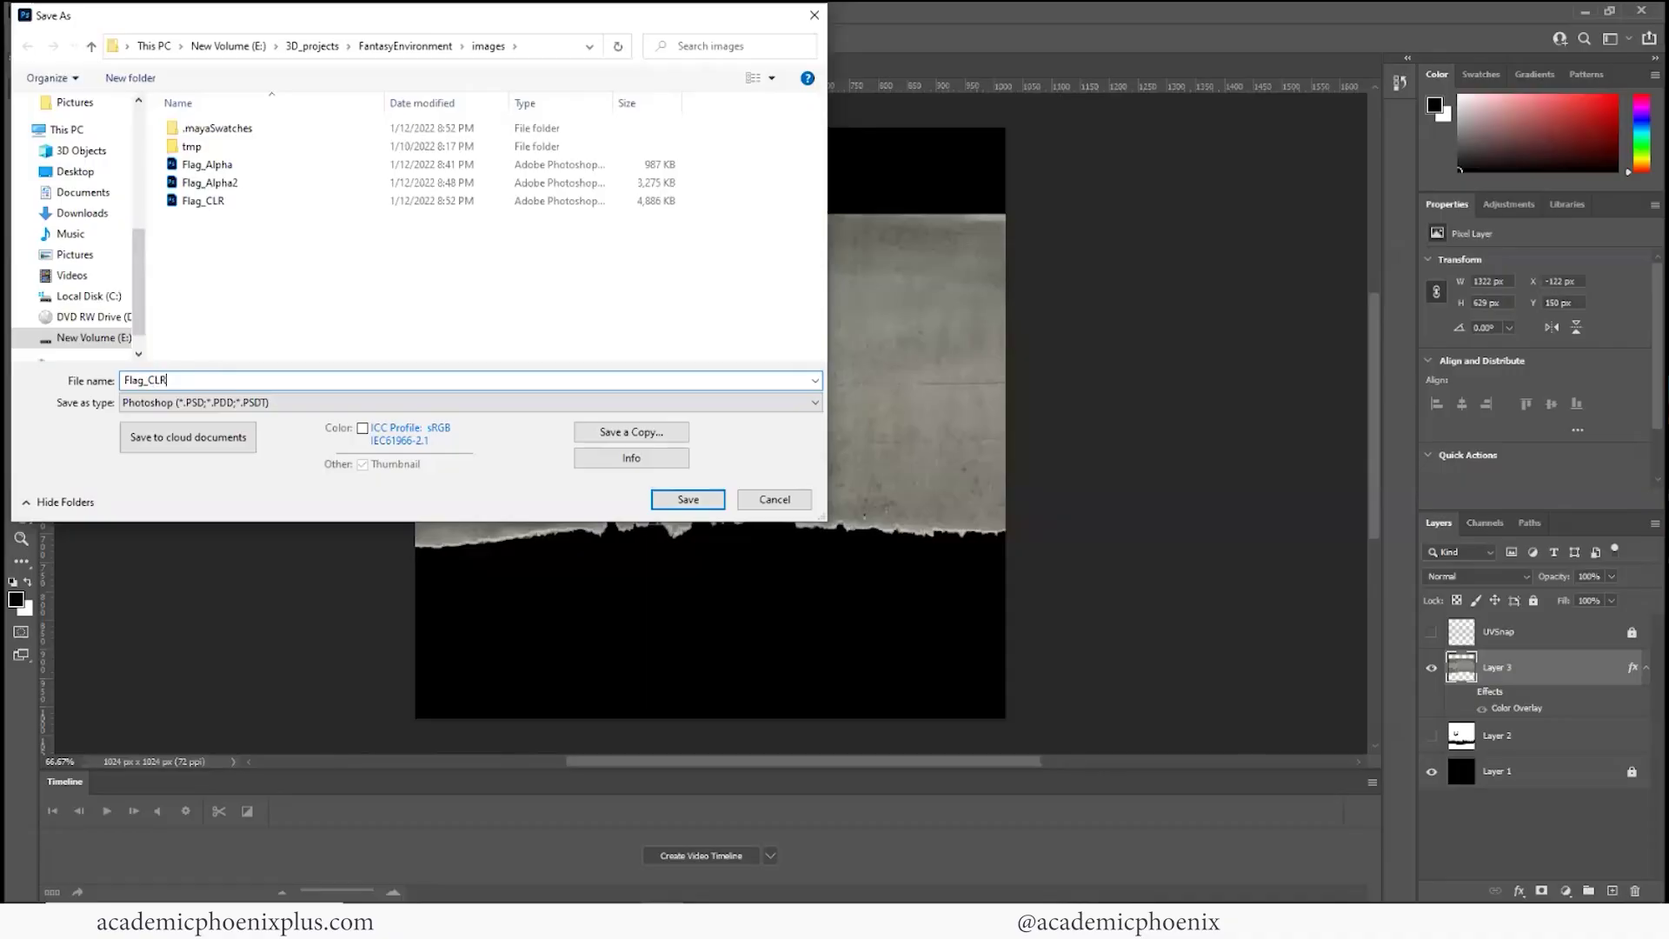
In Photoshop, save the gray fabric version as Flag_BMP in Photoshop format with Maximize Compatibility
{"action": "key", "text": "Return"}
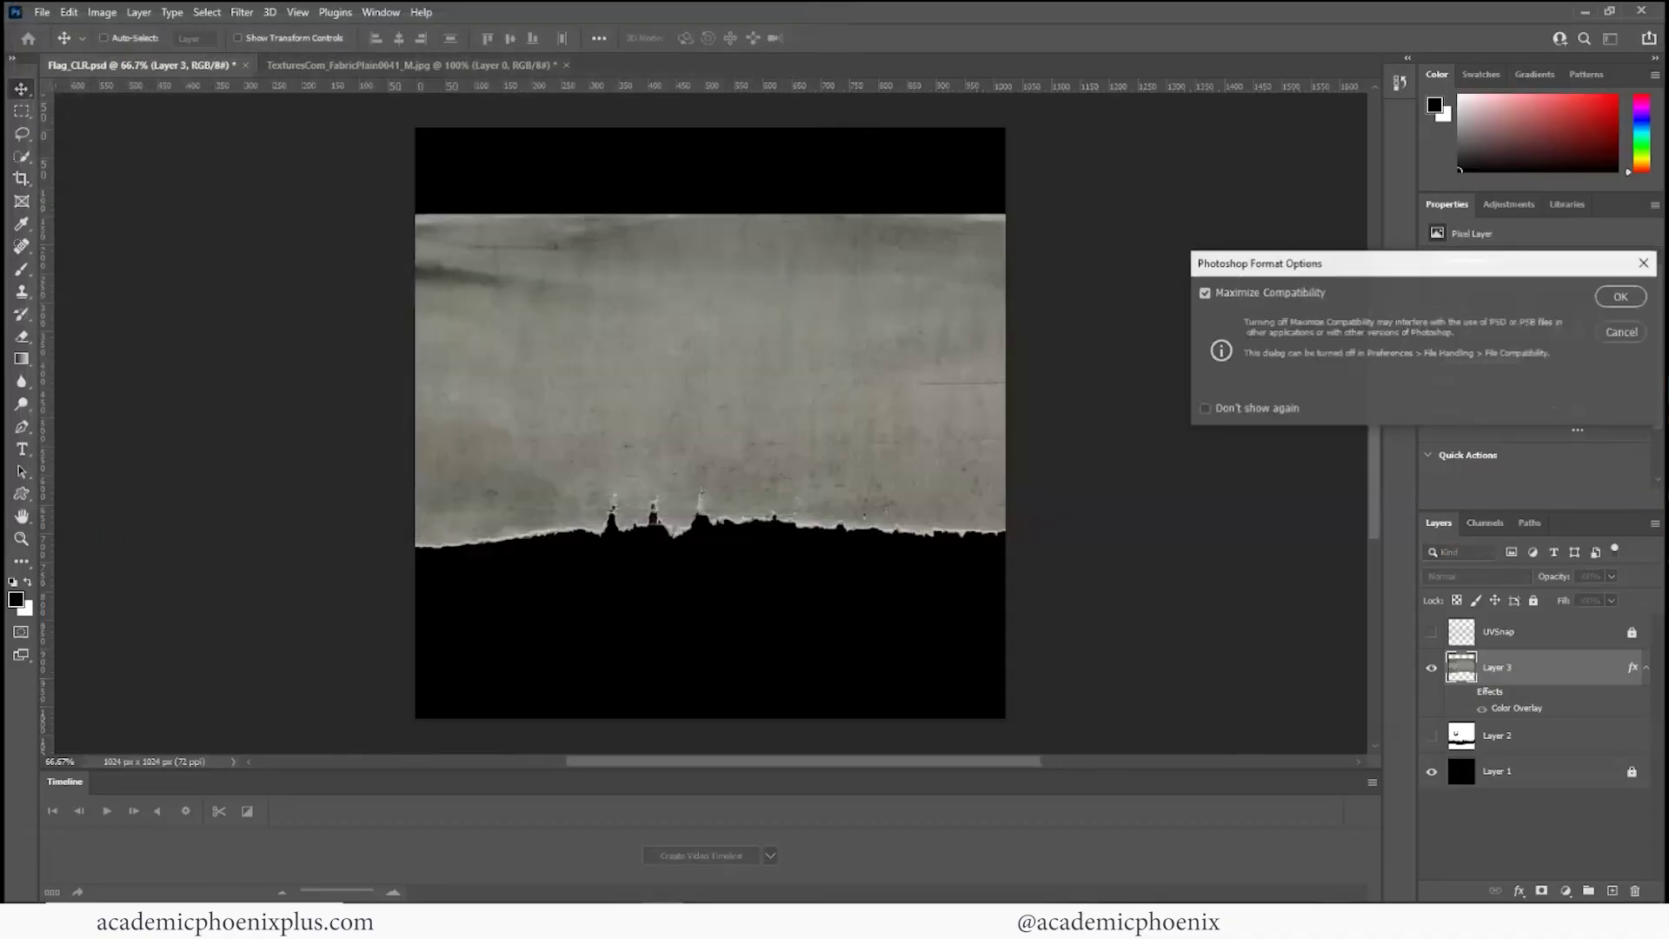
{"action": "key", "text": "Return"}
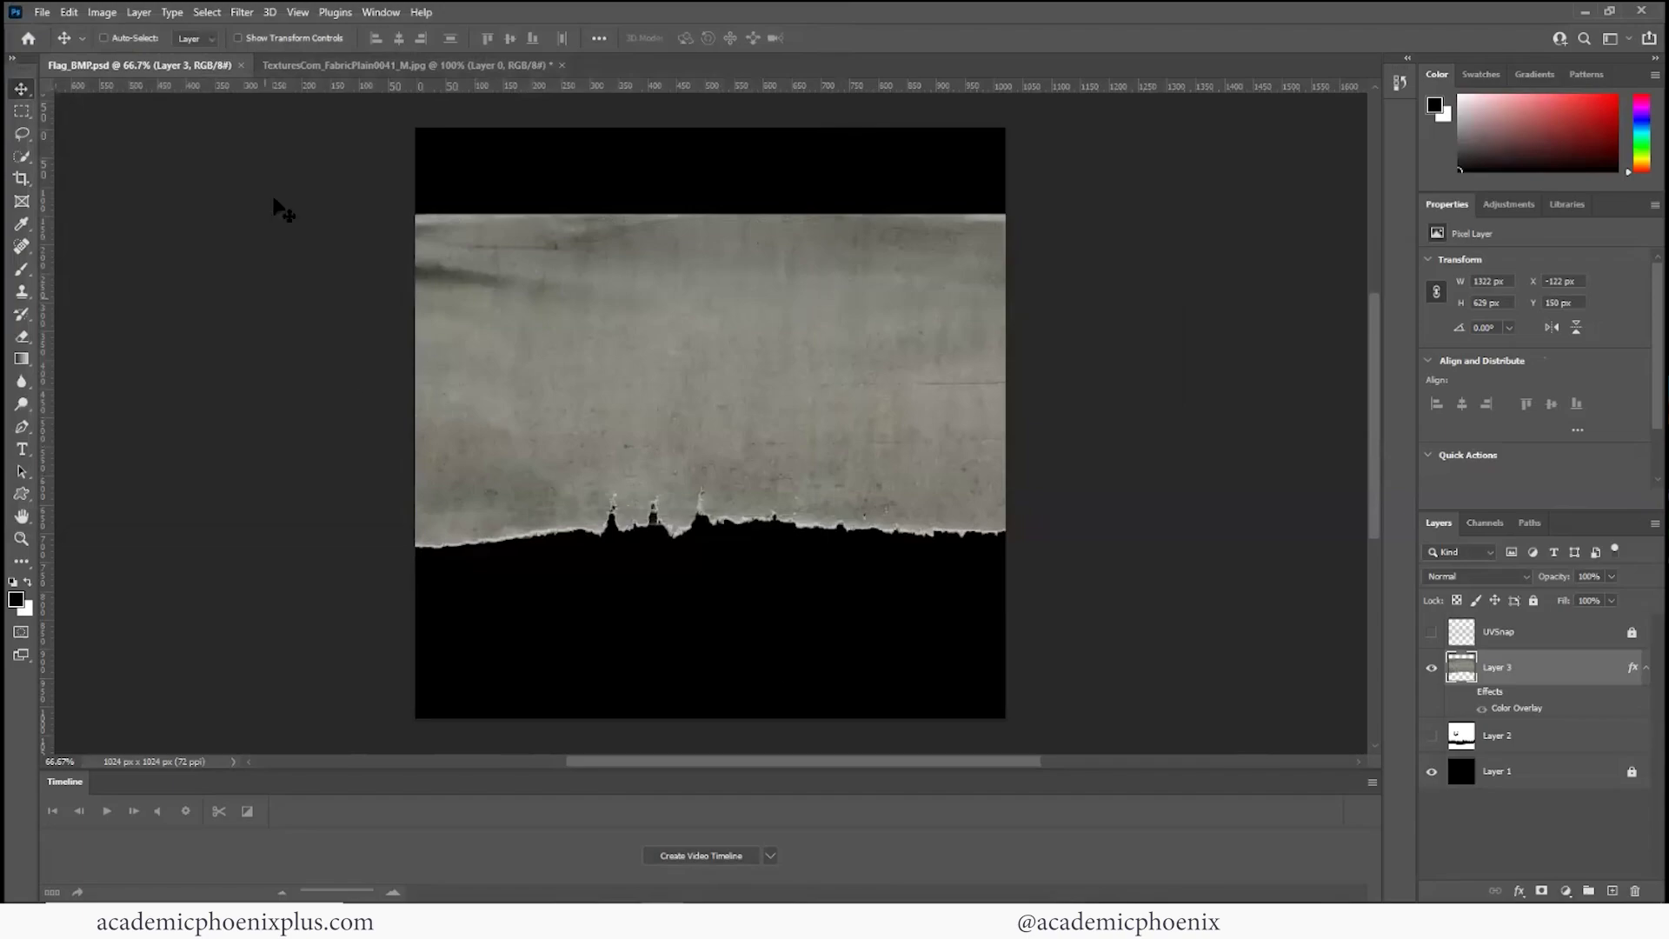
Add a Hue/Saturation adjustment layer above the fabric layer with Saturation at -100 and save Flag_BMP.psd
{"action": "left_click", "coordinate": [139, 13]}
{"action": "mouse_move", "coordinate": [112, 14]}
{"action": "mouse_move", "coordinate": [421, 12]}
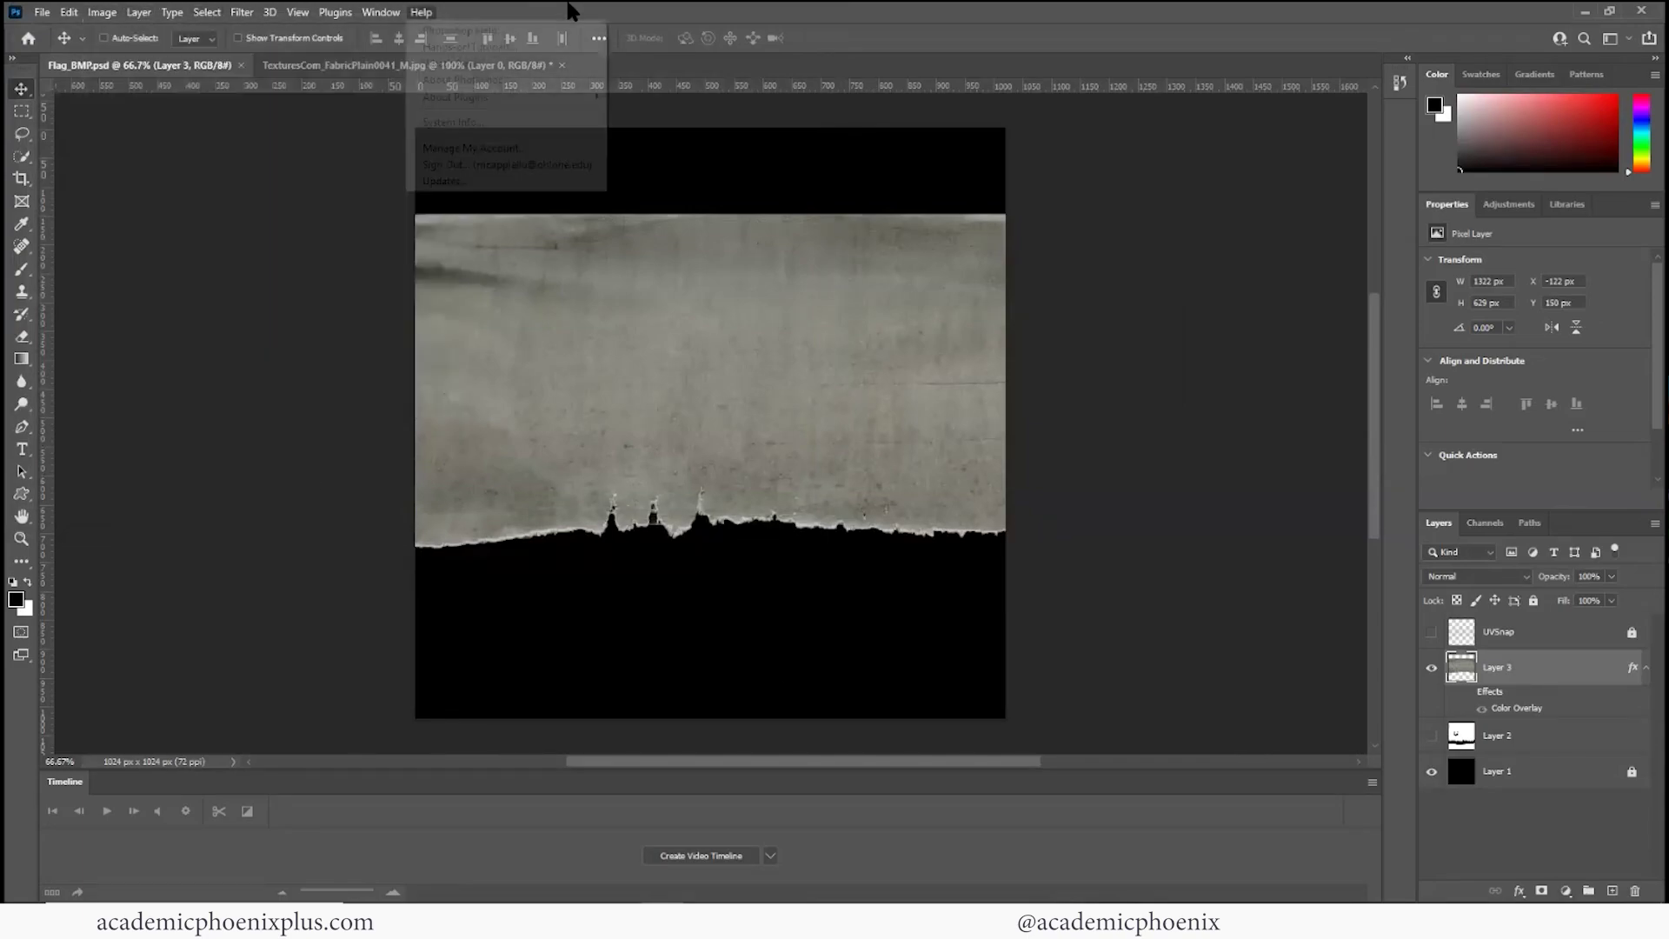
{"action": "left_click", "coordinate": [1566, 891]}
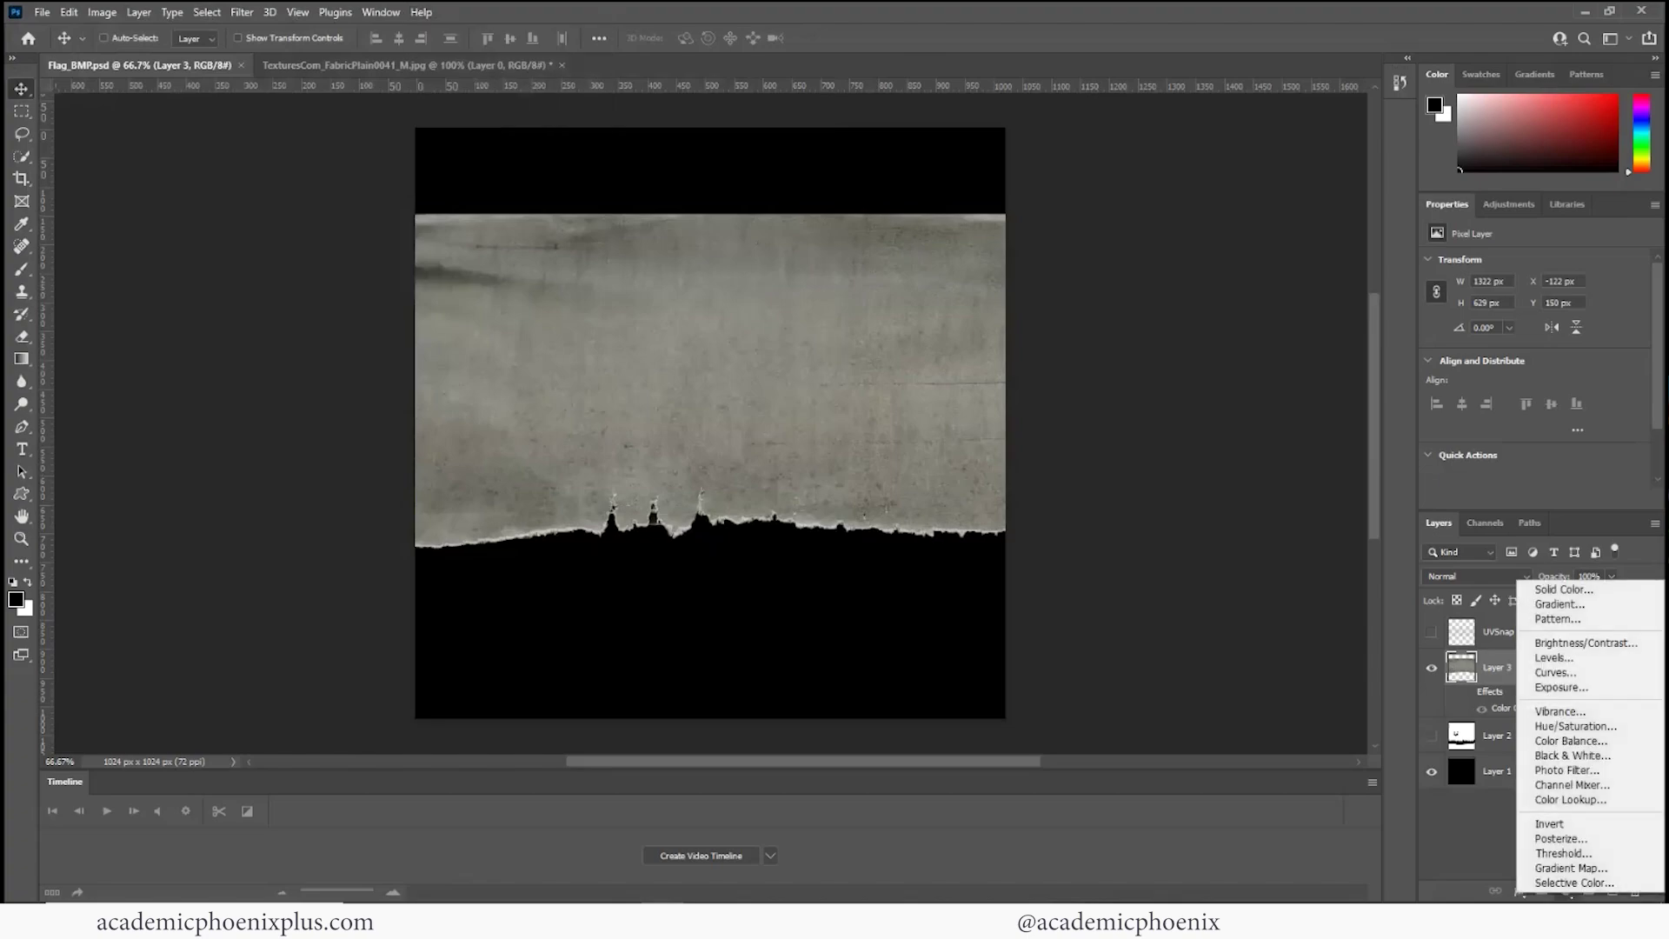
{"action": "left_click", "coordinate": [1576, 727]}
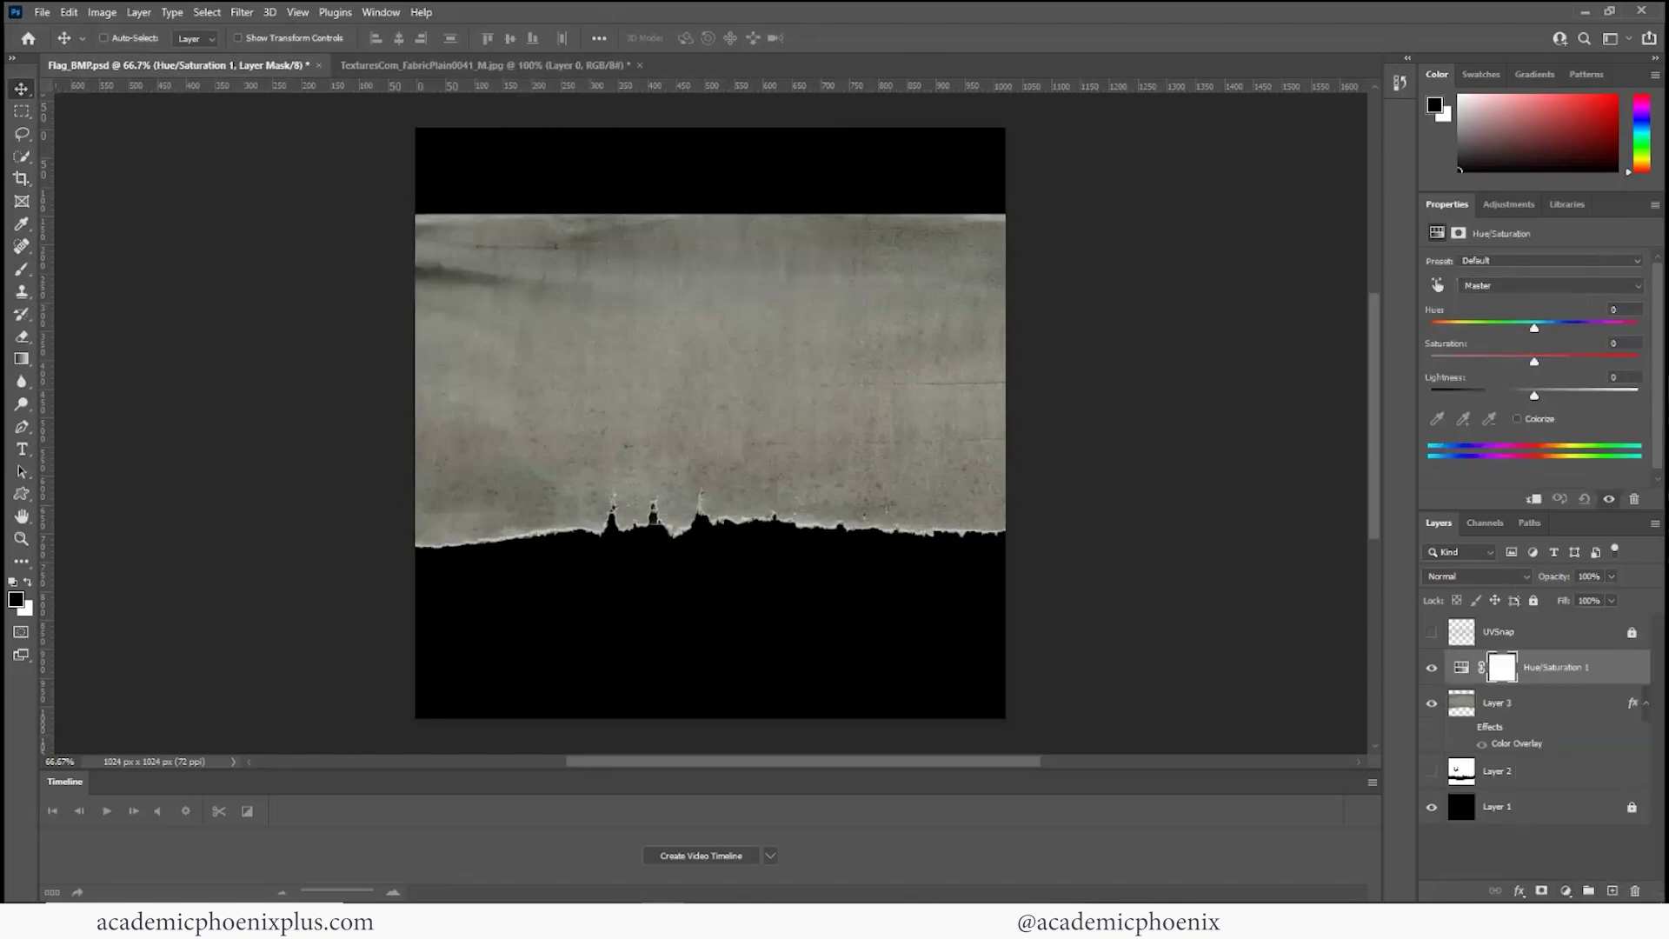
{"action": "left_click_drag", "start_coordinate": [1535, 361], "coordinate": [1458, 361]}
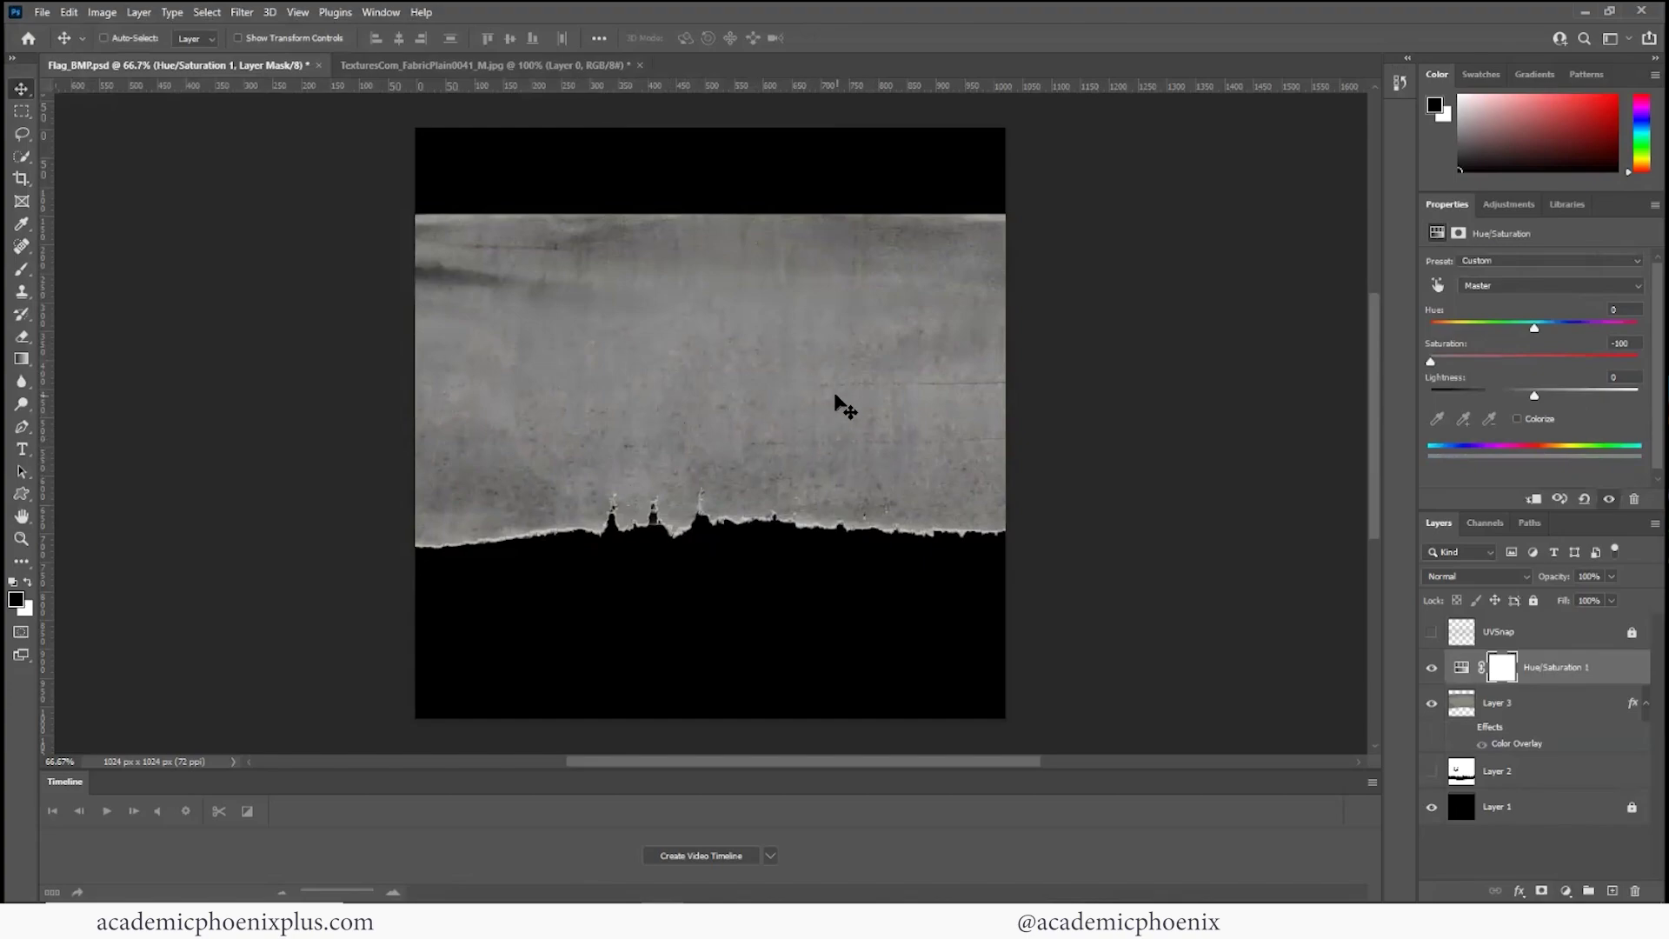
{"action": "key", "text": "ctrl+s"}
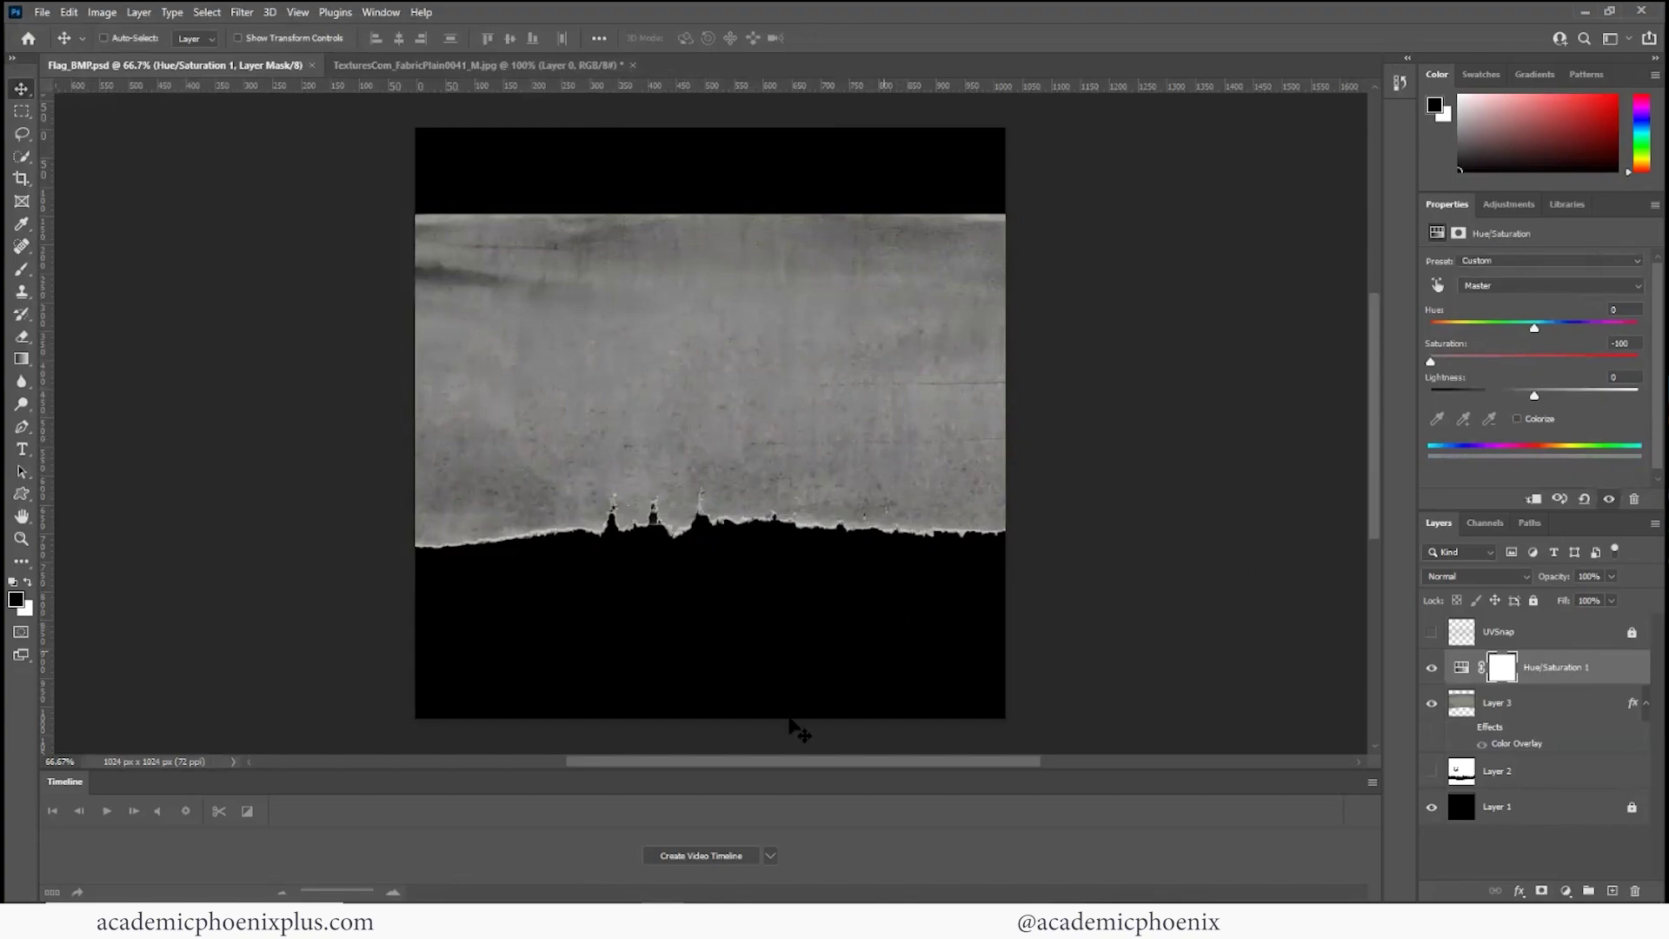
Switch to Maya, show tree_shader's Bump Mapping attribute in the Geometry section, and close the Arnold RenderView
{"action": "left_click", "coordinate": [604, 915]}
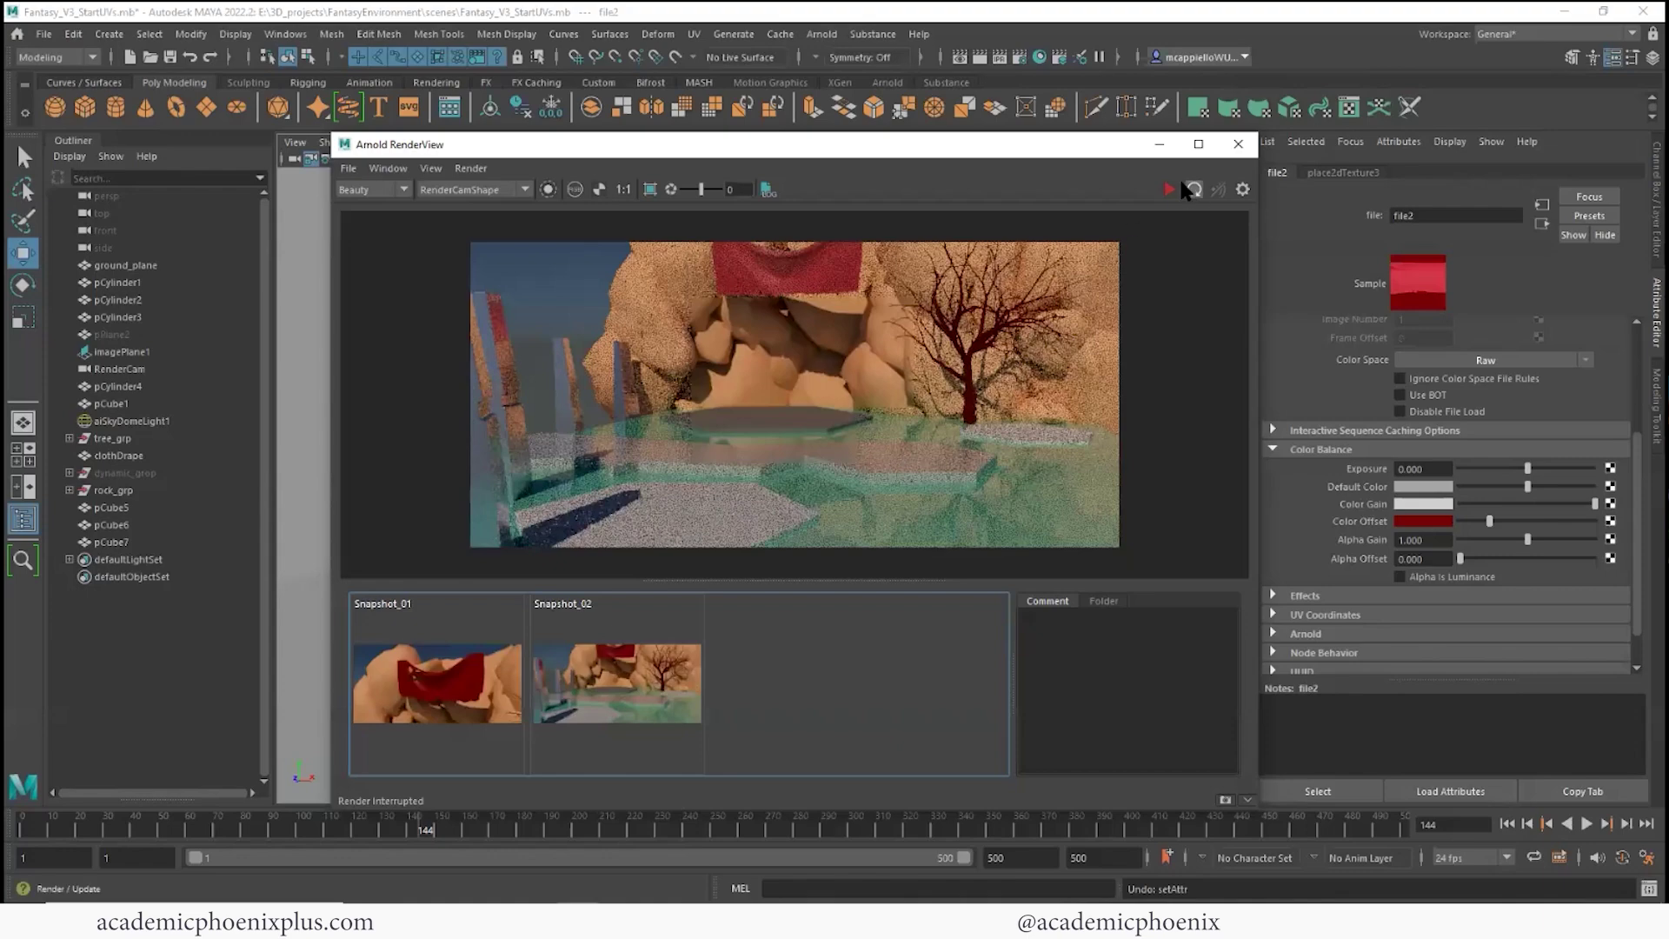
{"action": "left_click", "coordinate": [1543, 224]}
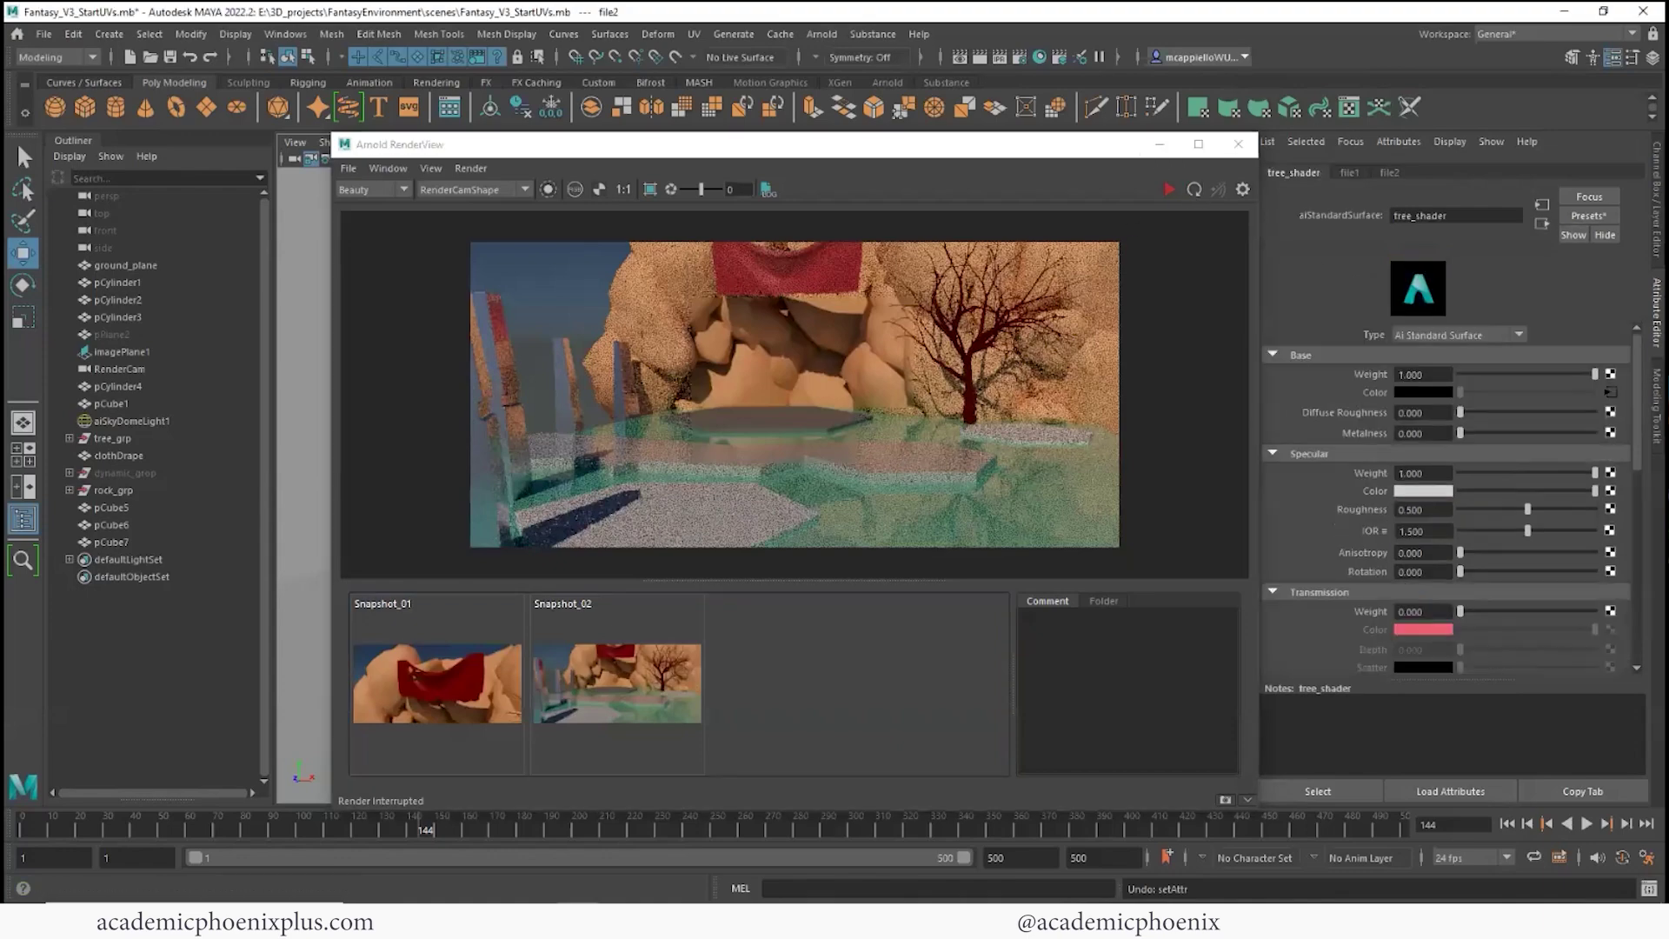
{"action": "scroll", "coordinate": [1446, 496], "scroll_direction": "down", "scroll_amount": 10}
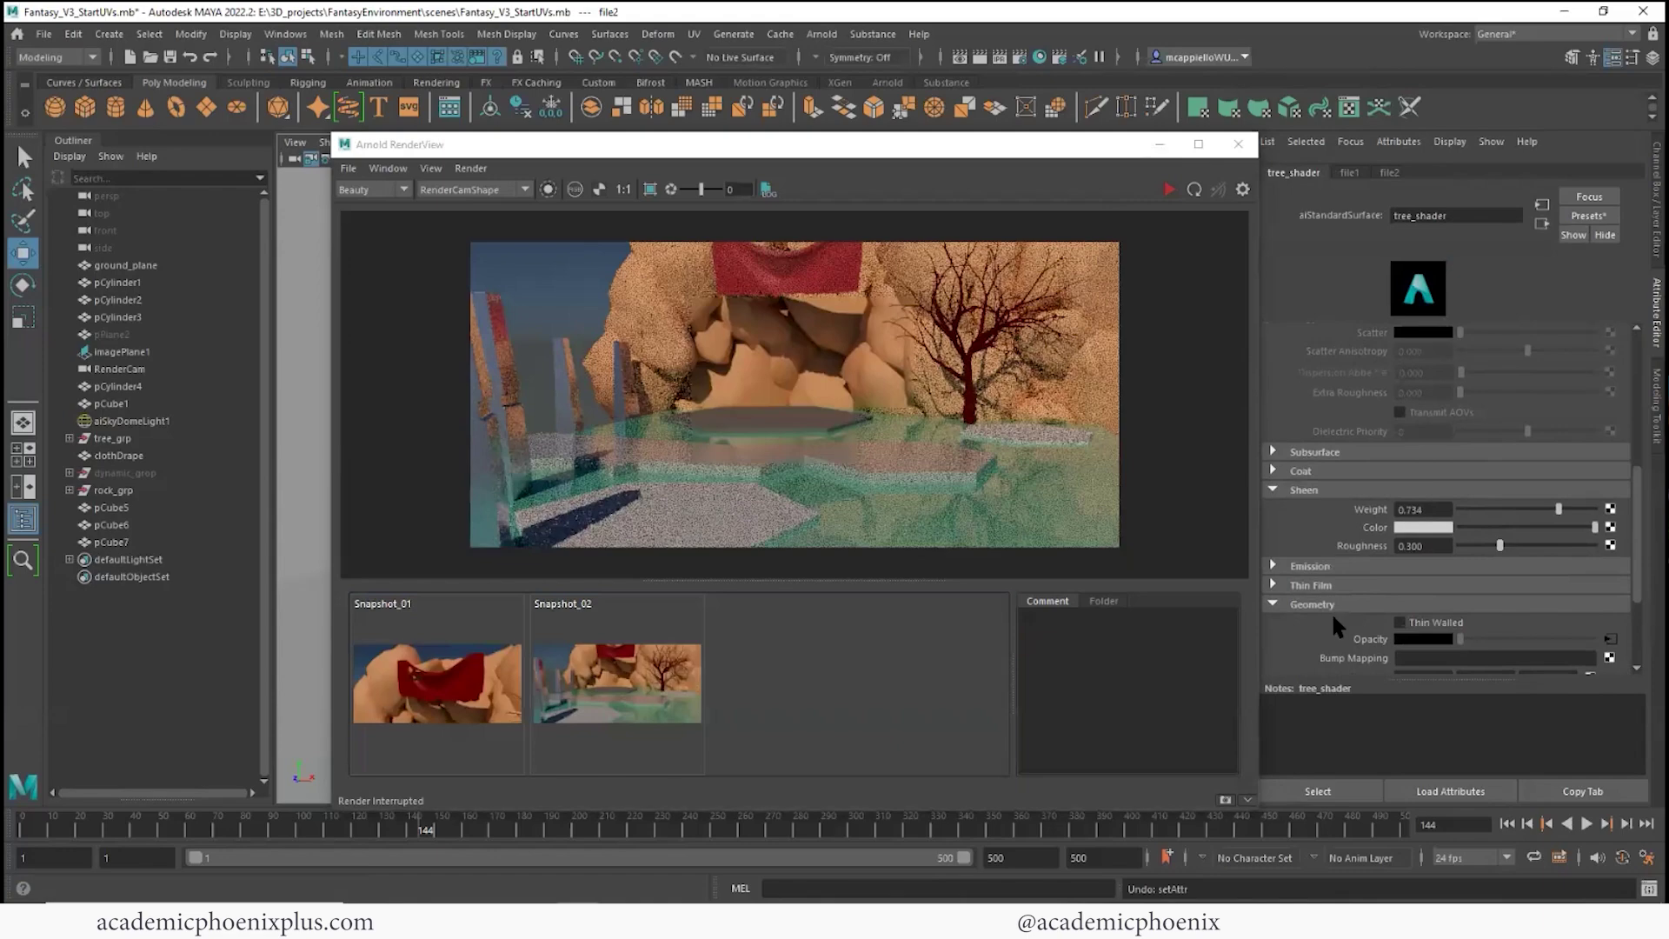
{"action": "left_click", "coordinate": [1238, 144]}
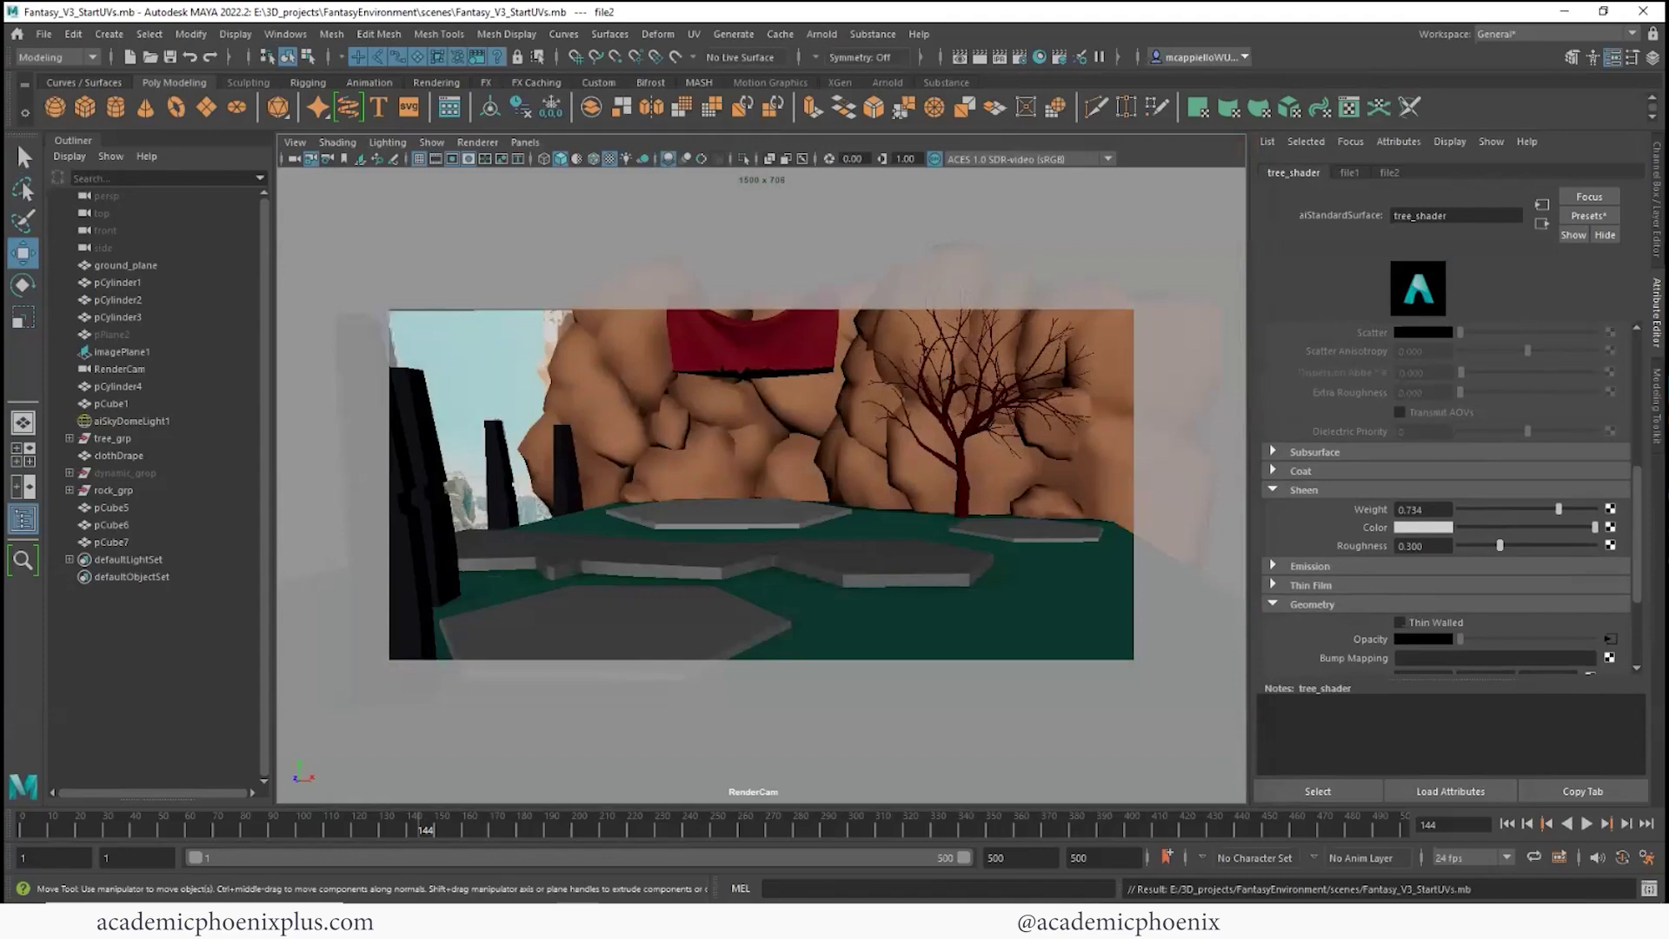
Connect a File texture to tree_shader's Bump Mapping and load Flag_BMP.psd from the project's images folder as its image
{"action": "left_click", "coordinate": [1610, 658]}
{"action": "left_click", "coordinate": [640, 336]}
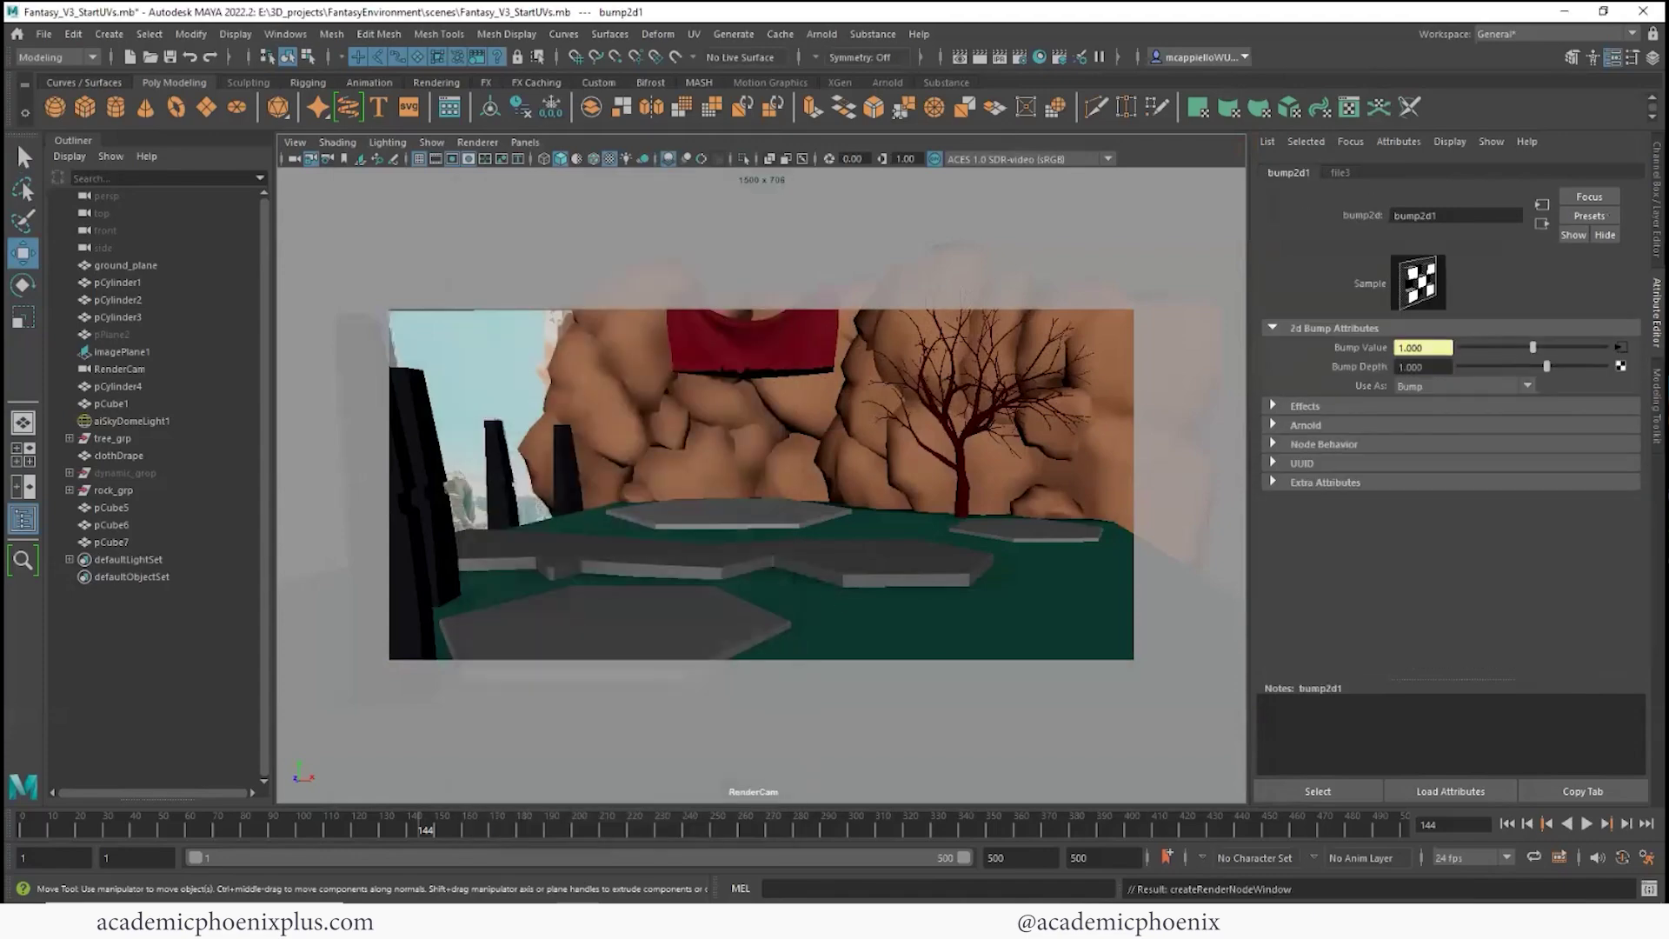
{"action": "scroll", "coordinate": [1478, 478], "scroll_direction": "up", "scroll_amount": 3}
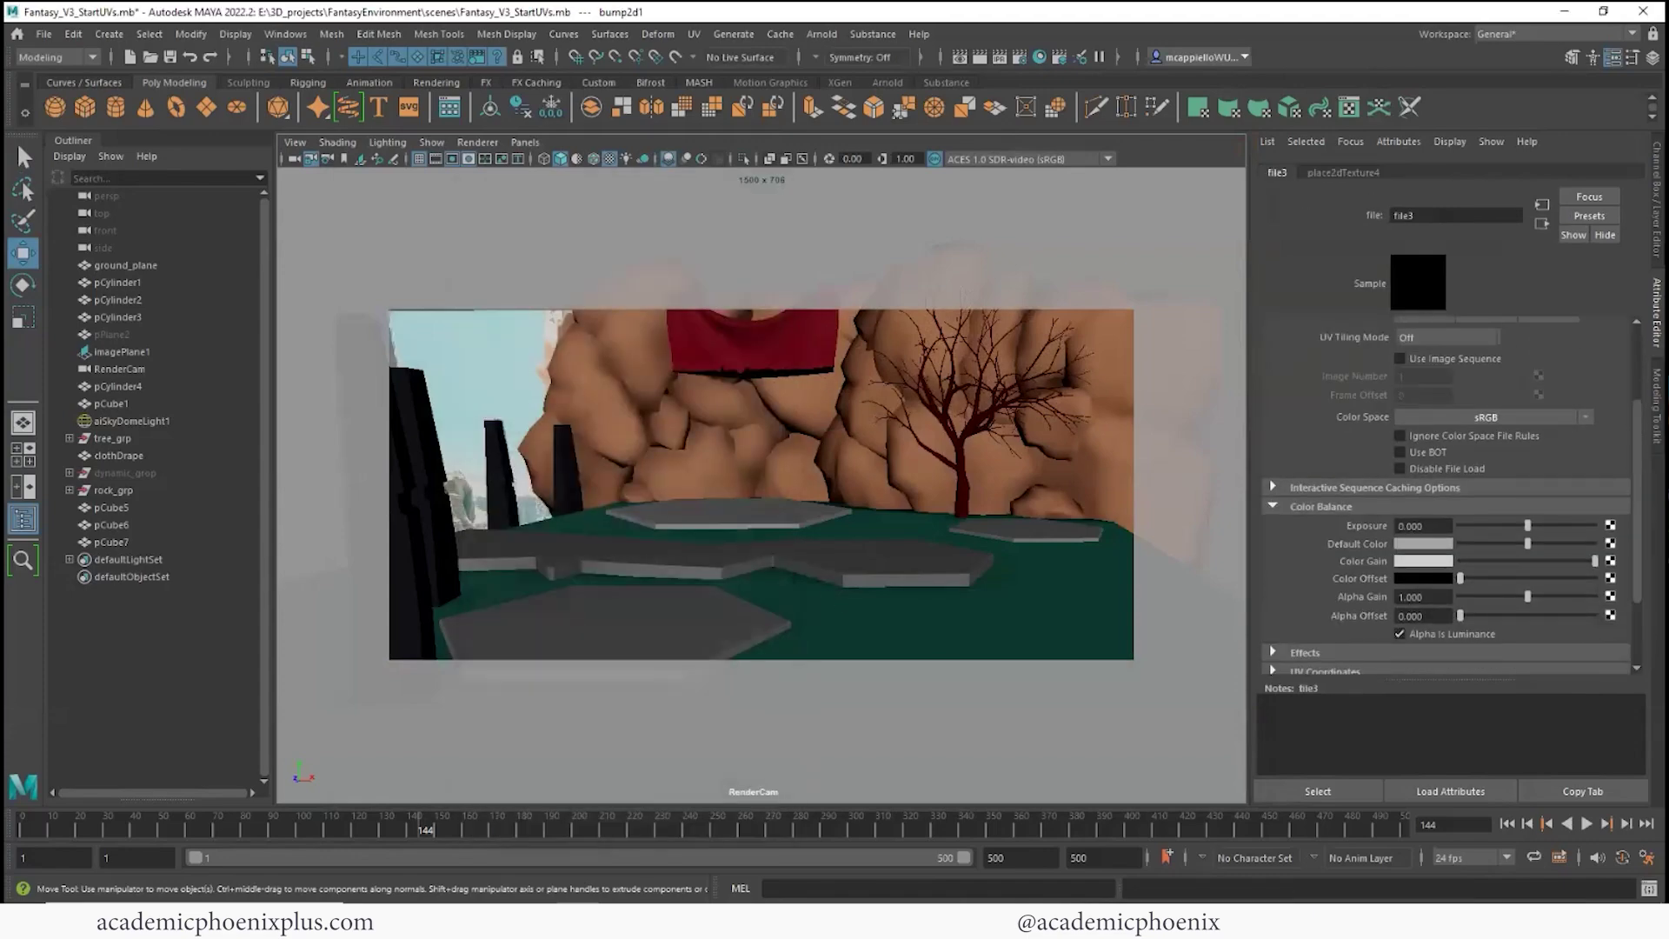
{"action": "left_click", "coordinate": [1614, 377]}
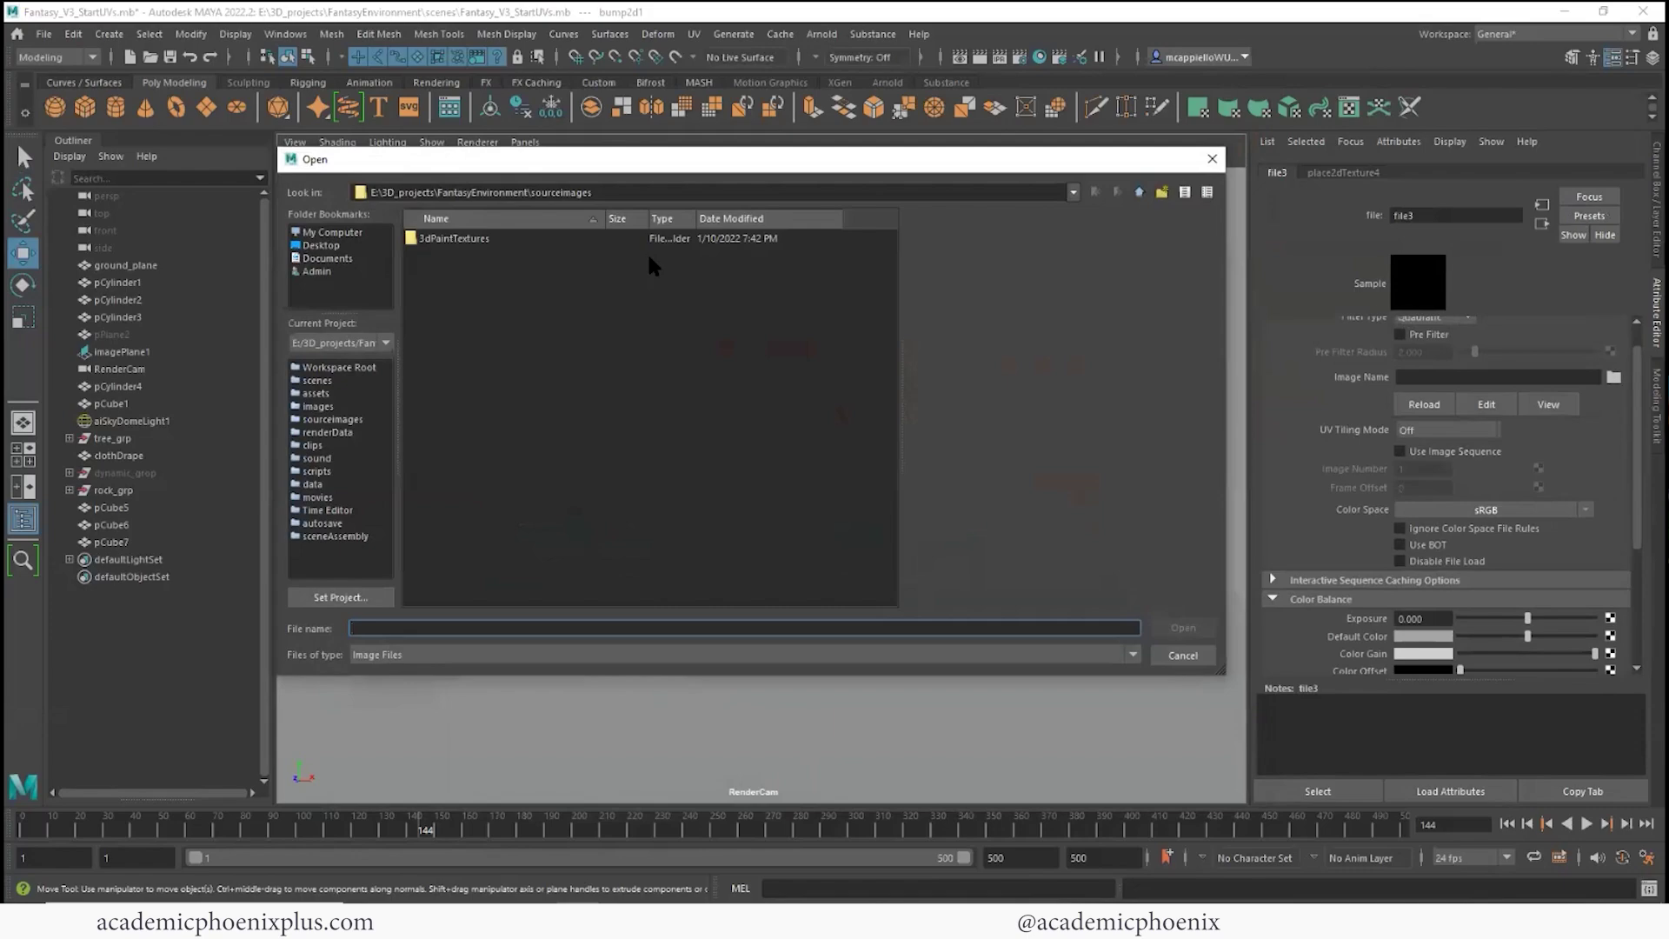
{"action": "left_click", "coordinate": [1139, 192]}
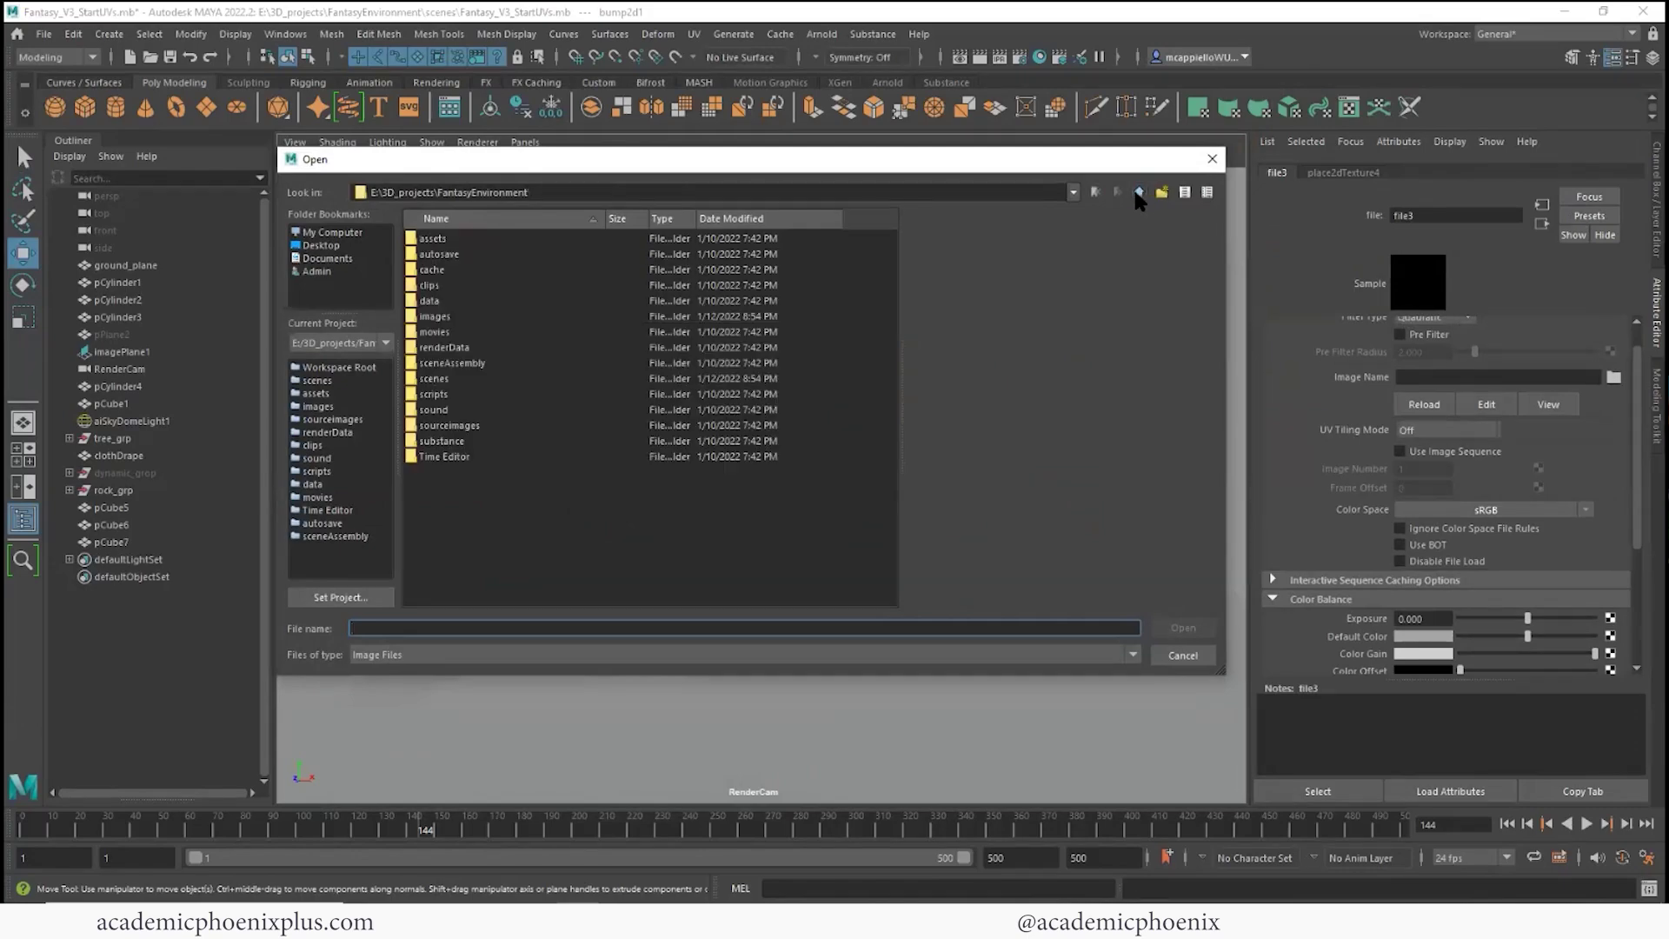
{"action": "double_click", "coordinate": [453, 317]}
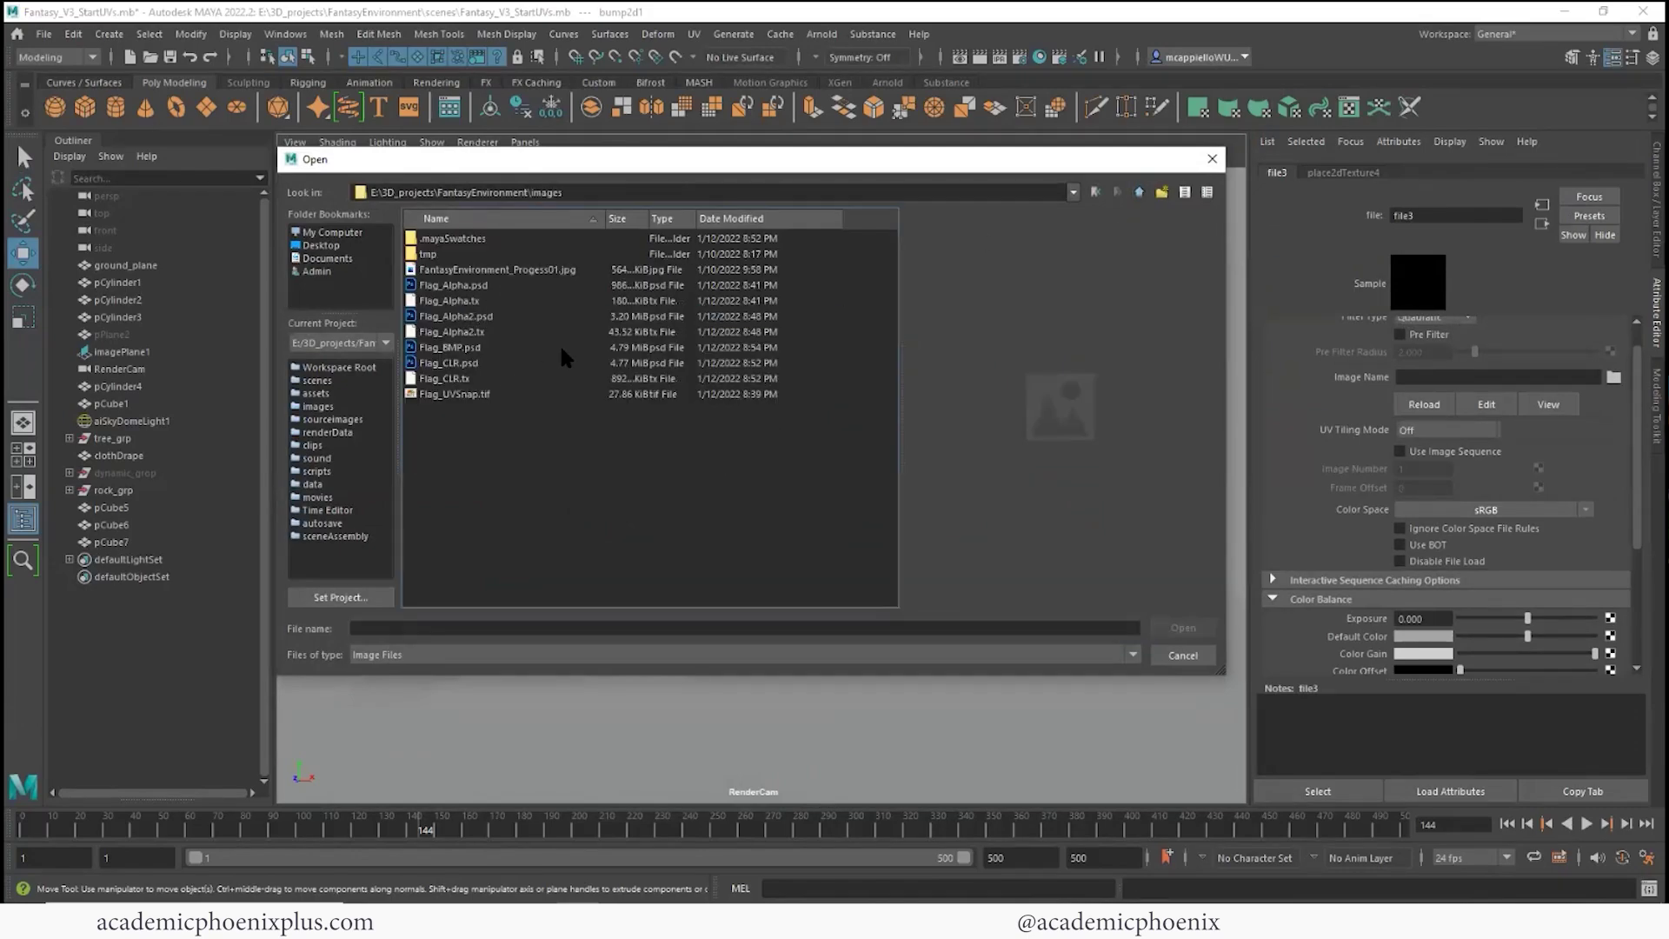
{"action": "double_click", "coordinate": [461, 348]}
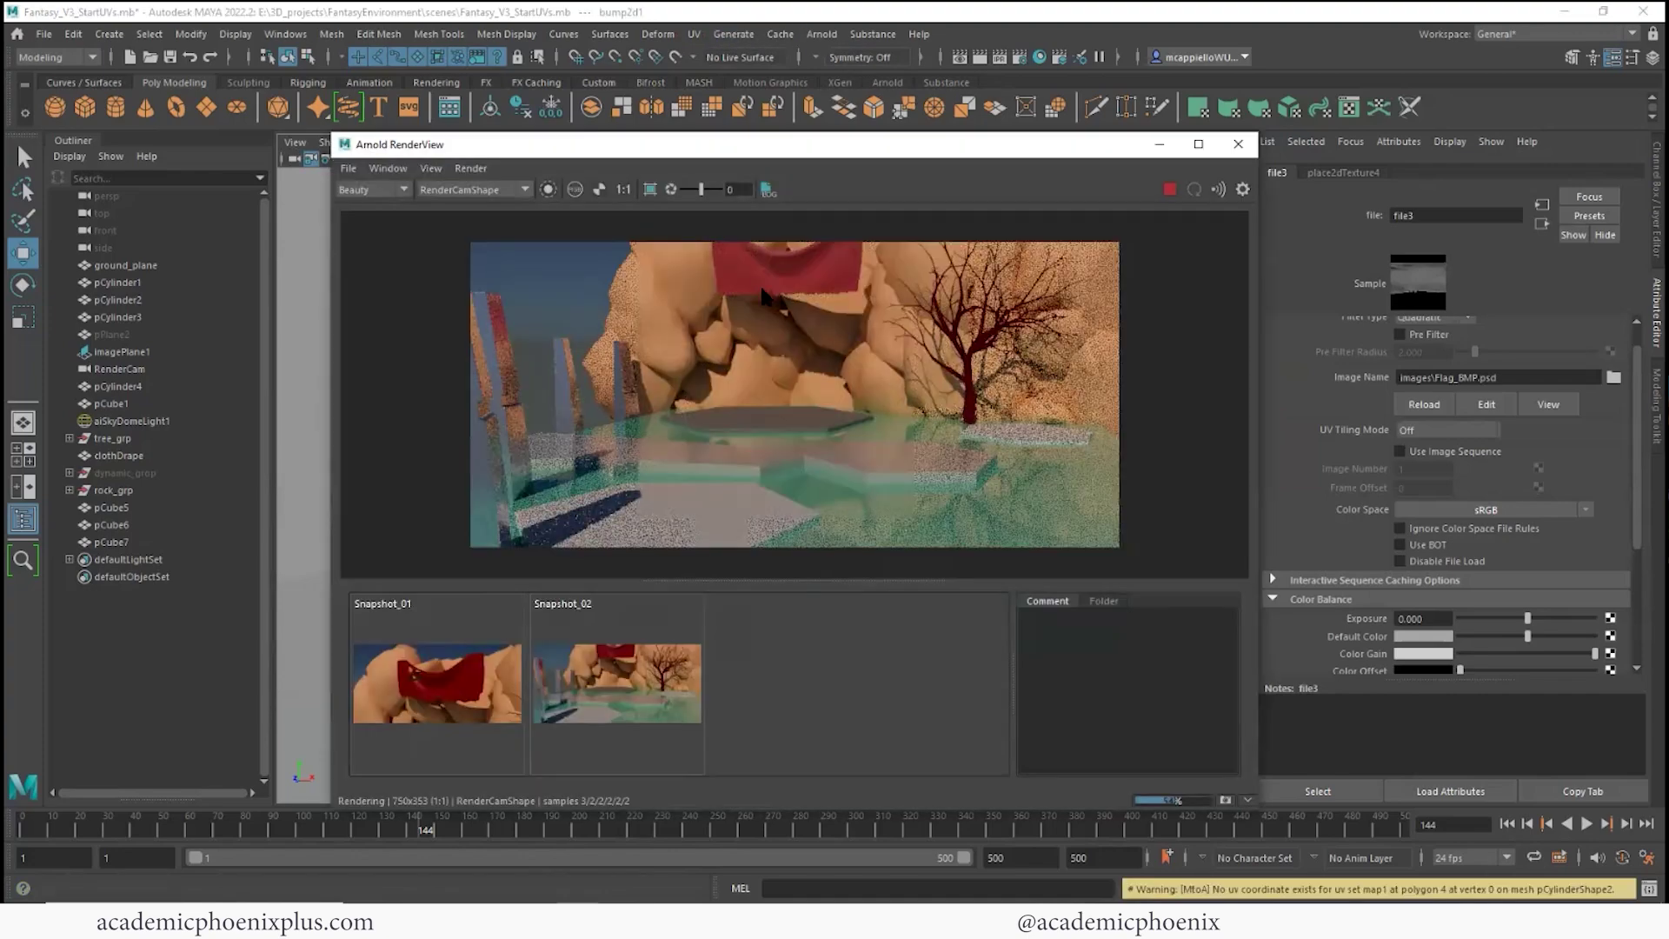
Compare the current Arnold render with Snapshot_02, examining the flag's fabric surface and torn lower edge up close
{"action": "left_click", "coordinate": [627, 682]}
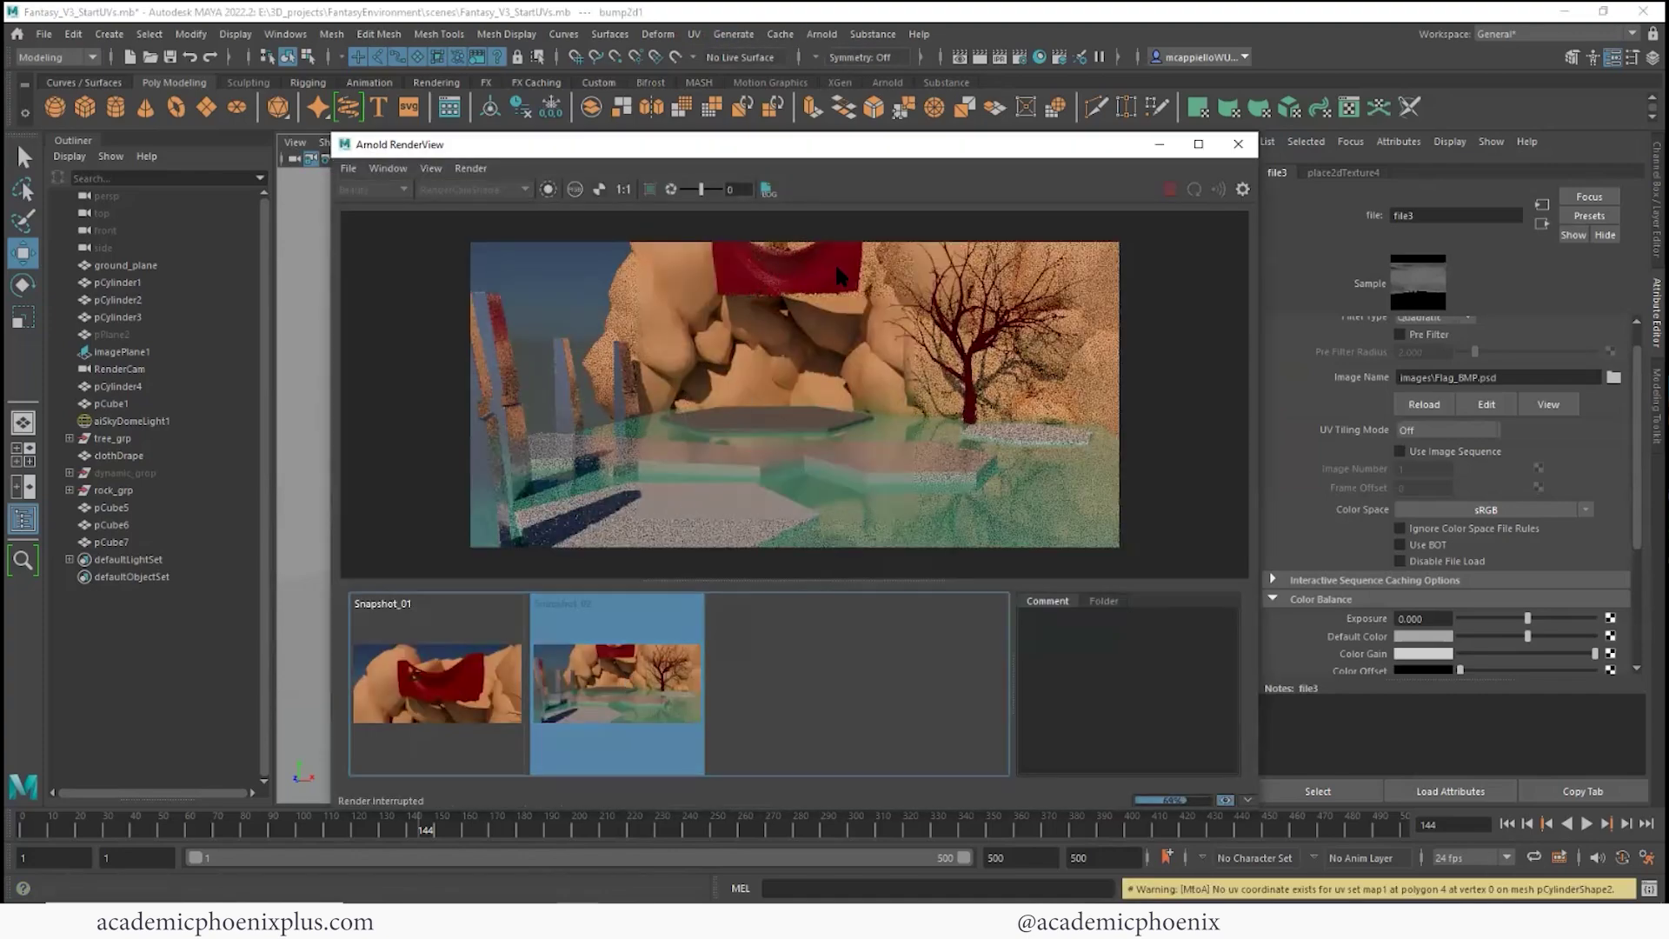
{"action": "left_click", "coordinate": [629, 673]}
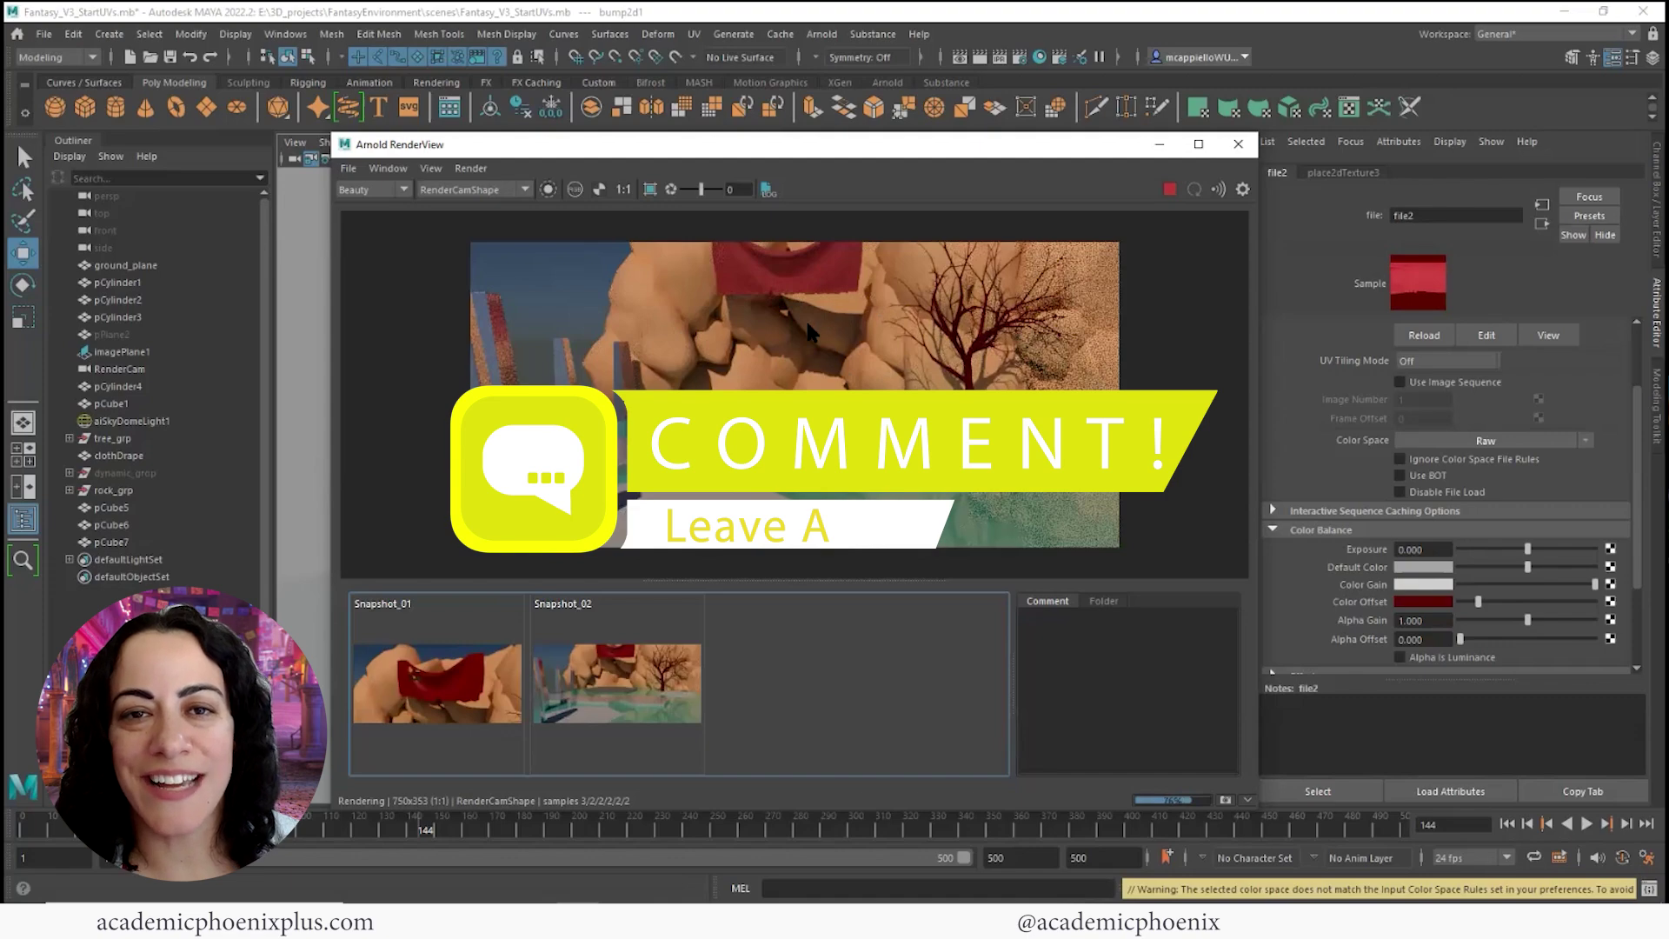
{"action": "scroll", "coordinate": [896, 384], "scroll_direction": "up", "scroll_amount": 3}
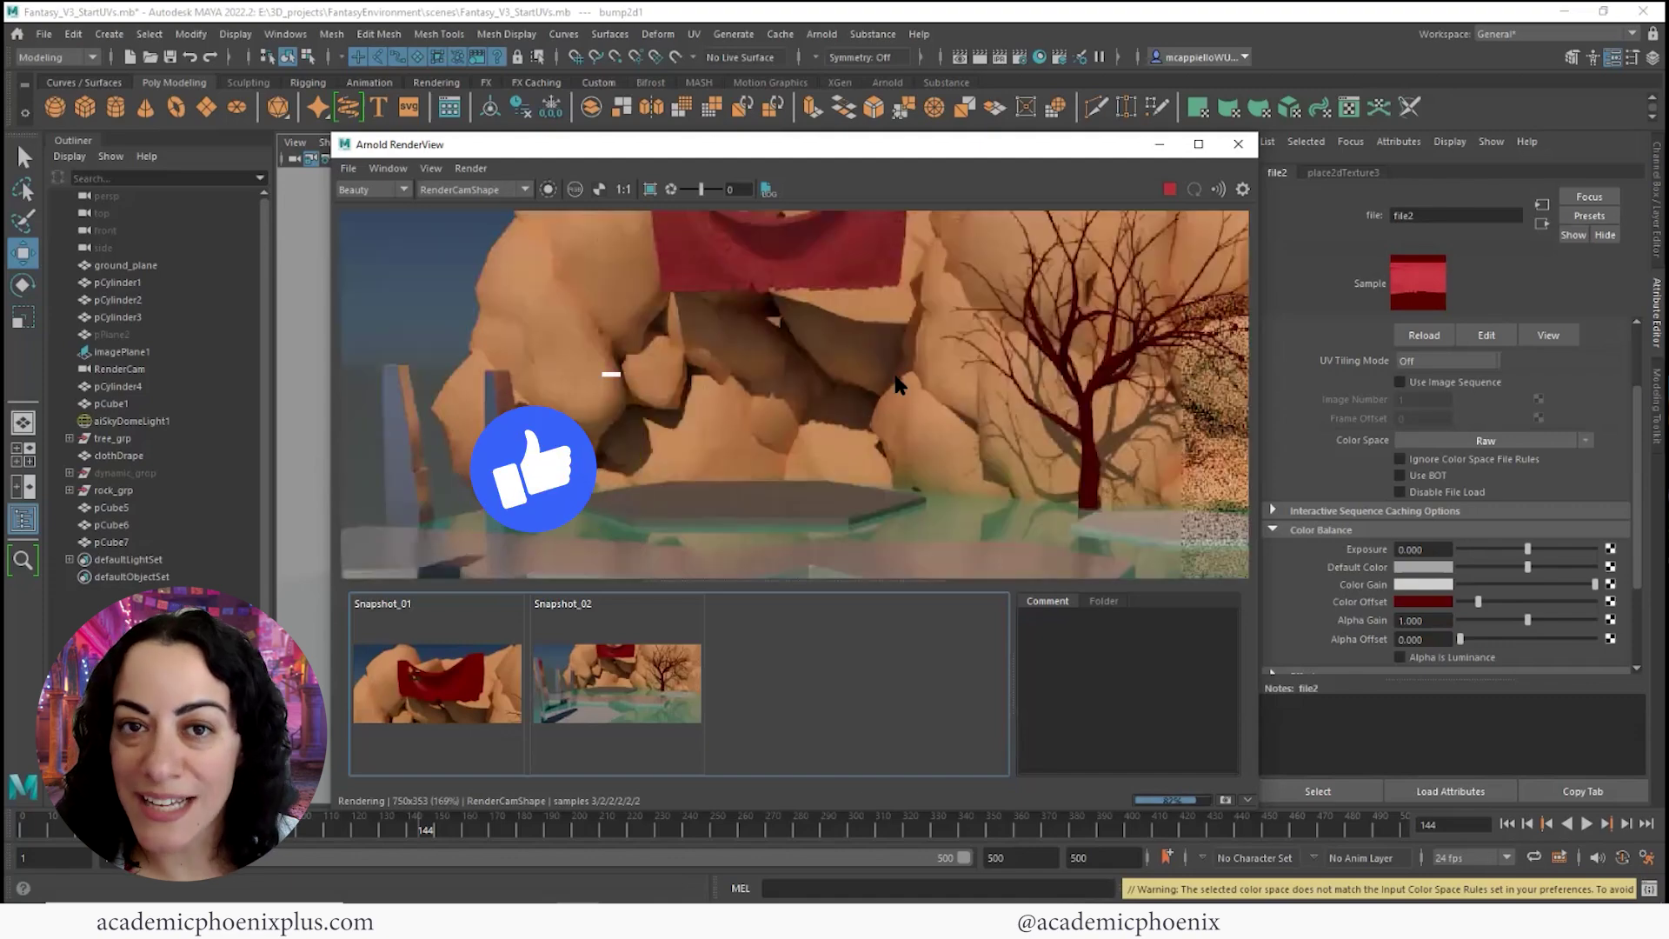
{"action": "scroll", "coordinate": [896, 384], "scroll_direction": "up", "scroll_amount": 2}
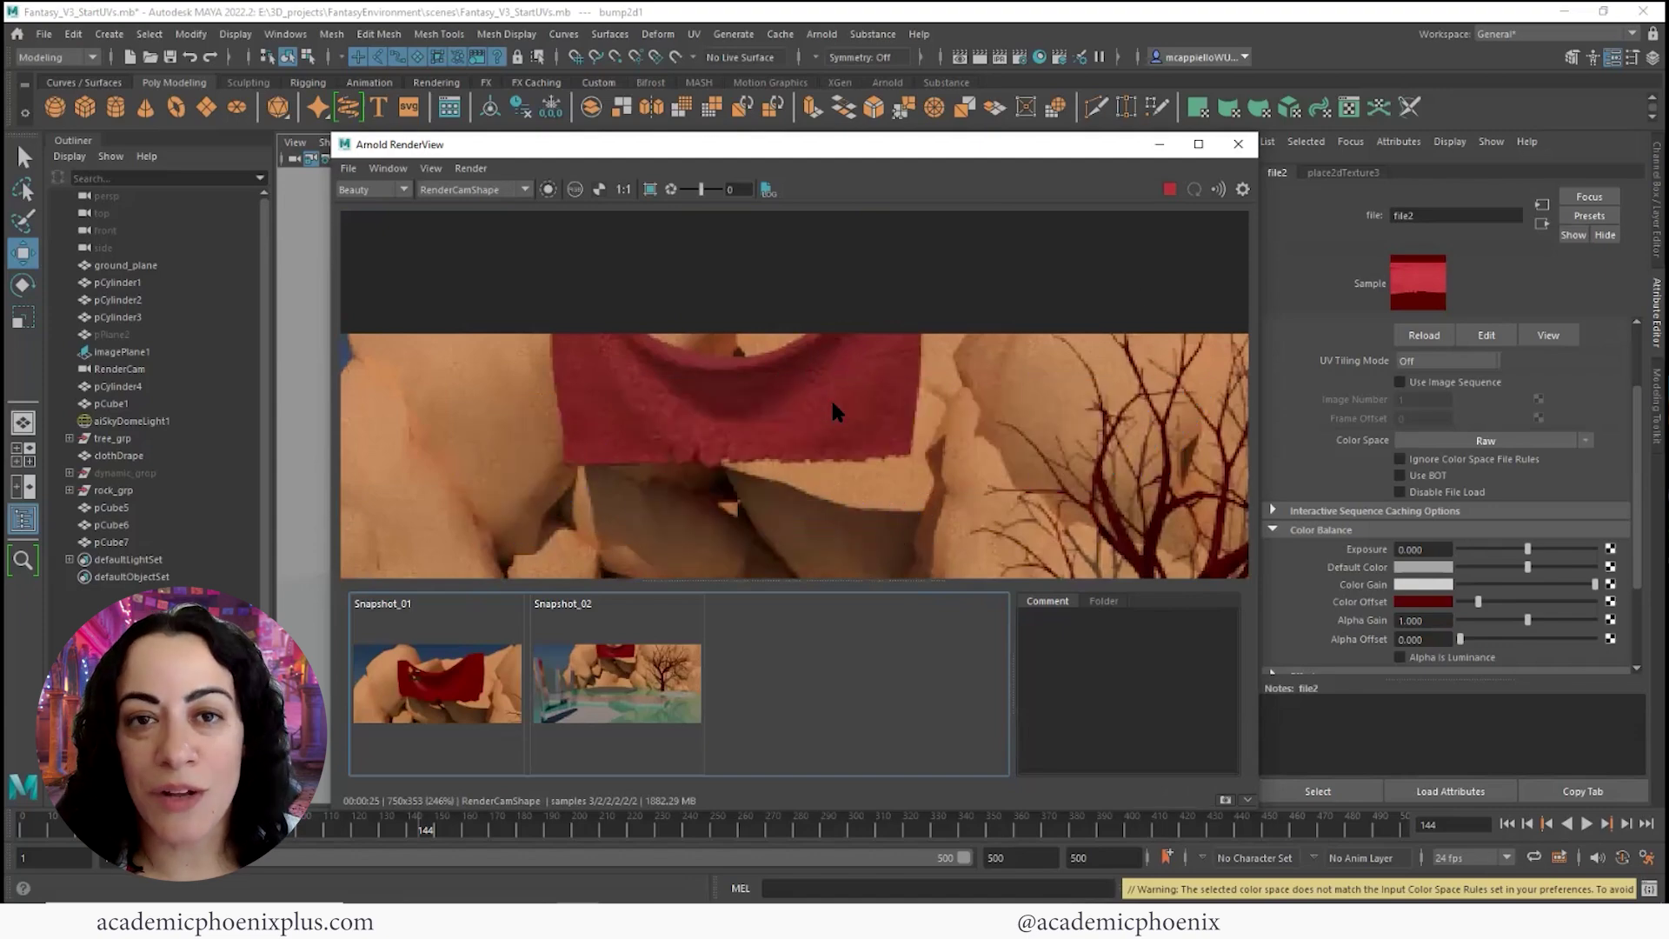
{"action": "left_click", "coordinate": [668, 644]}
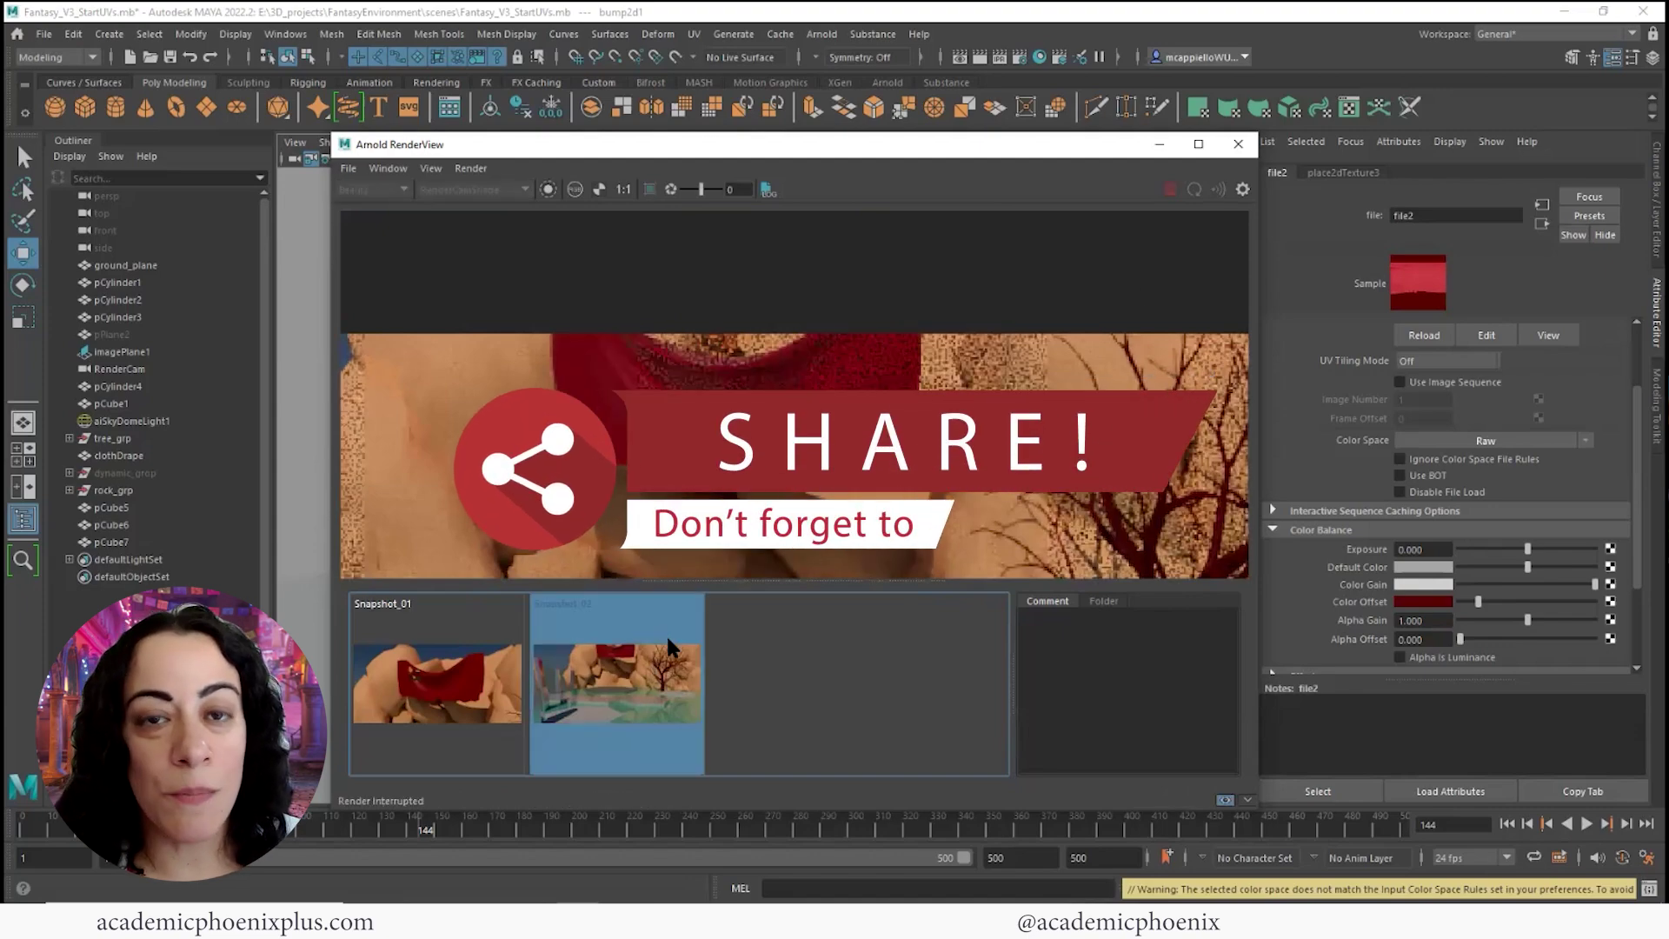